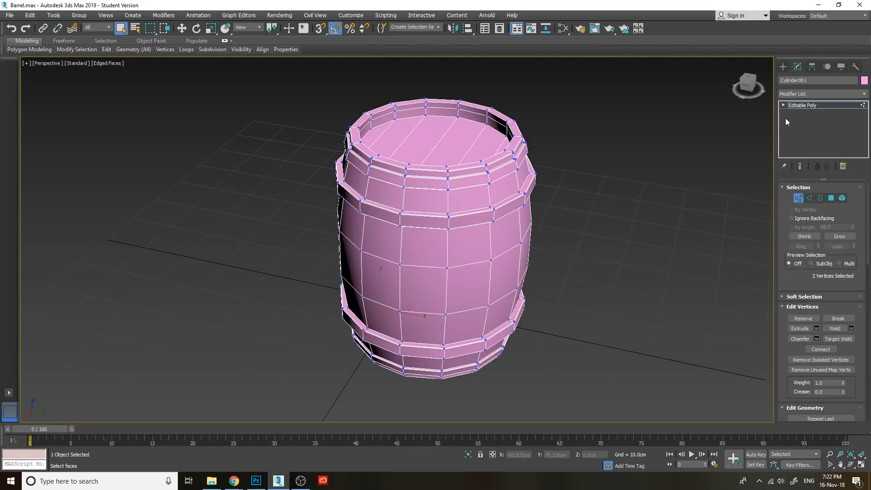
Examine the selected hoop and rim edges of the barrel from several angles at Edge sub-object level.
{"action": "left_click", "coordinate": [784, 104]}
{"action": "left_click", "coordinate": [798, 121]}
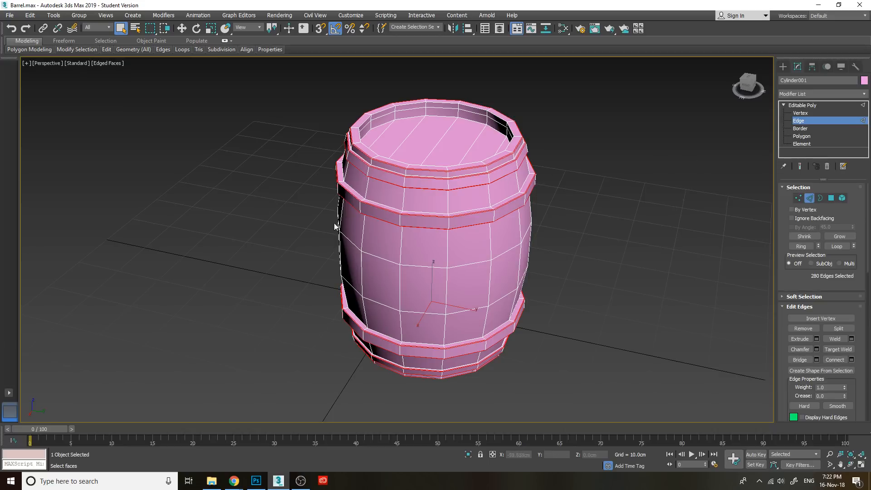
{"action": "left_click_drag", "start_coordinate": [747, 87], "coordinate": [749, 81]}
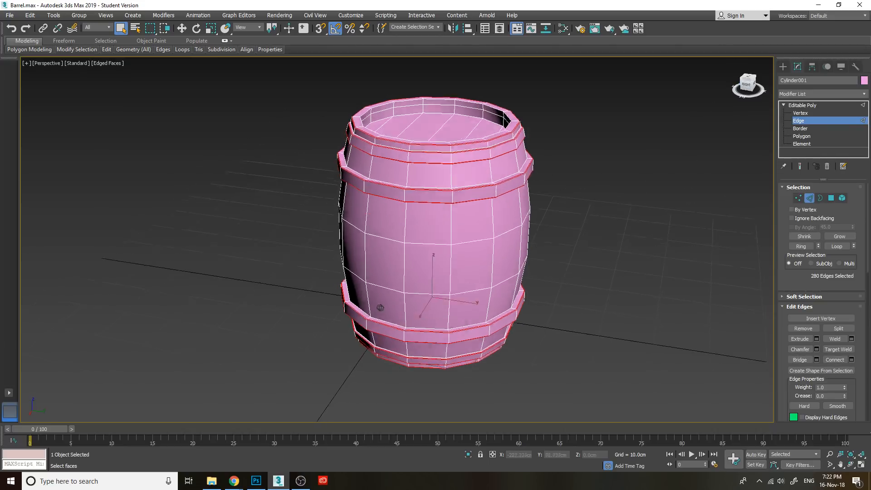
{"action": "middle_click_drag", "start_coordinate": [380, 308], "coordinate": [382, 304], "text": "alt"}
{"action": "scroll", "coordinate": [405, 210], "scroll_direction": "up", "scroll_amount": 5}
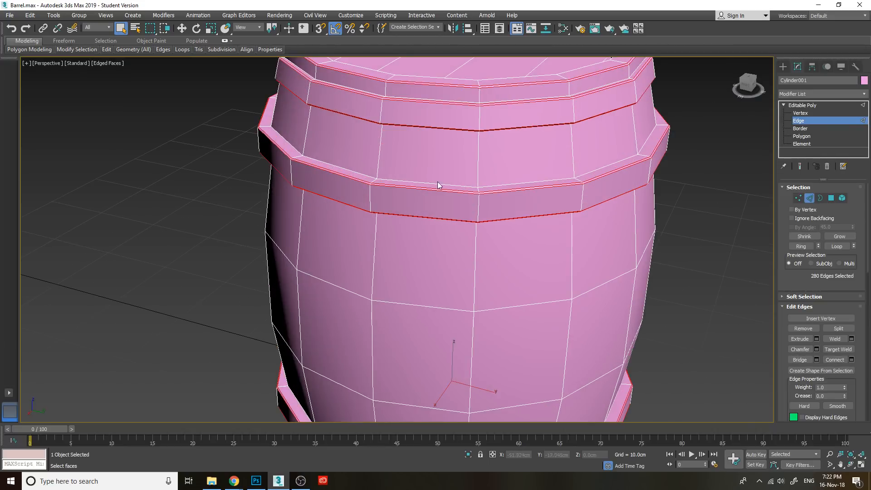
{"action": "middle_click_drag", "start_coordinate": [438, 184], "coordinate": [422, 224]}
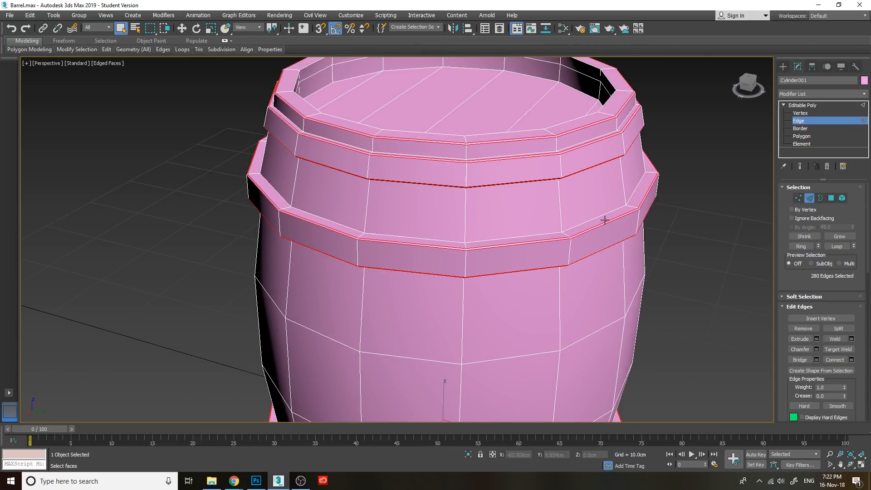
{"action": "scroll", "coordinate": [606, 216], "scroll_direction": "down", "scroll_amount": 3}
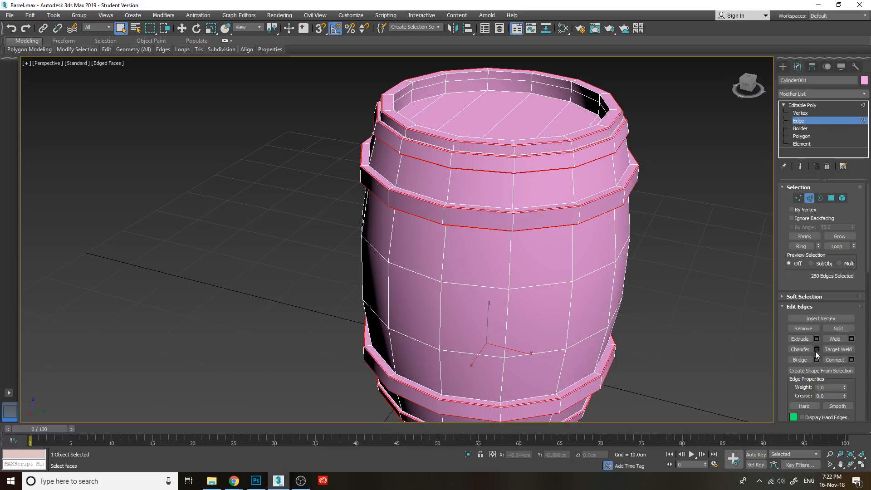
{"action": "left_click", "coordinate": [747, 87]}
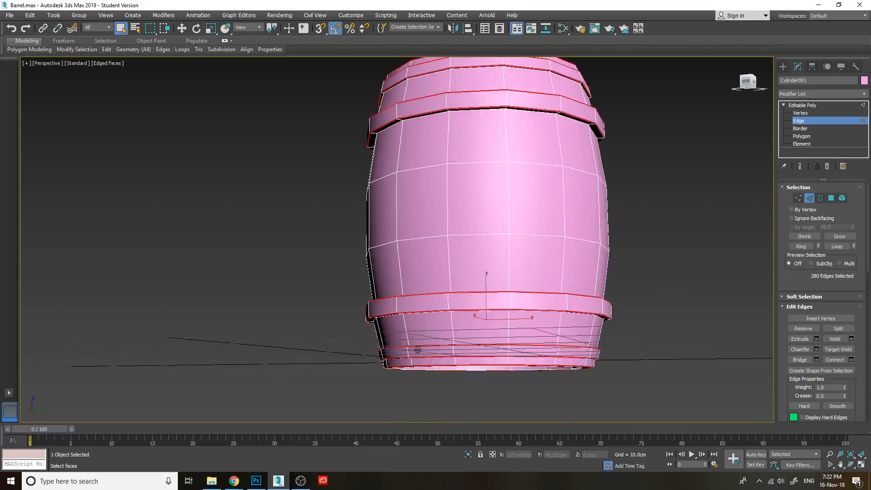
{"action": "middle_click_drag", "start_coordinate": [417, 350], "coordinate": [417, 350], "text": "alt"}
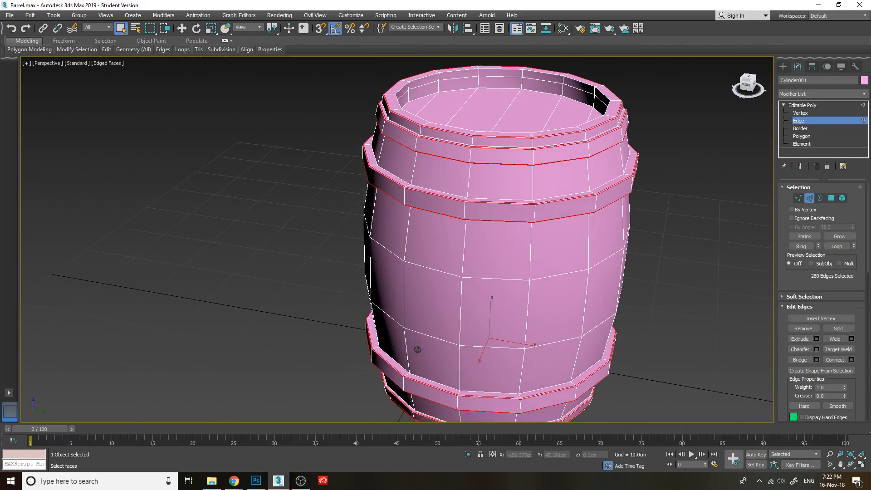
{"action": "scroll", "coordinate": [619, 177], "scroll_direction": "up", "scroll_amount": 3}
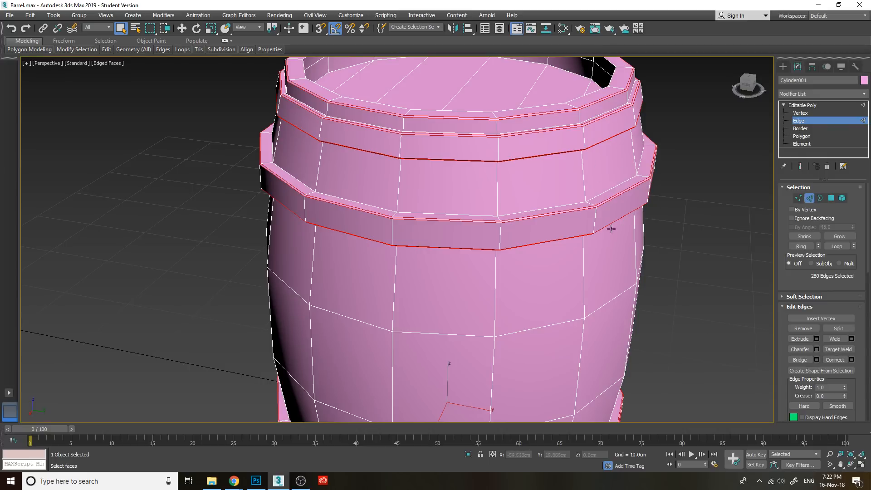
{"action": "mouse_move", "coordinate": [584, 227]}
{"action": "middle_mouse_down", "text": "alt"}
{"action": "mouse_move", "coordinate": [580, 233]}
{"action": "mouse_move", "coordinate": [596, 234]}
{"action": "middle_mouse_up", "text": "alt"}
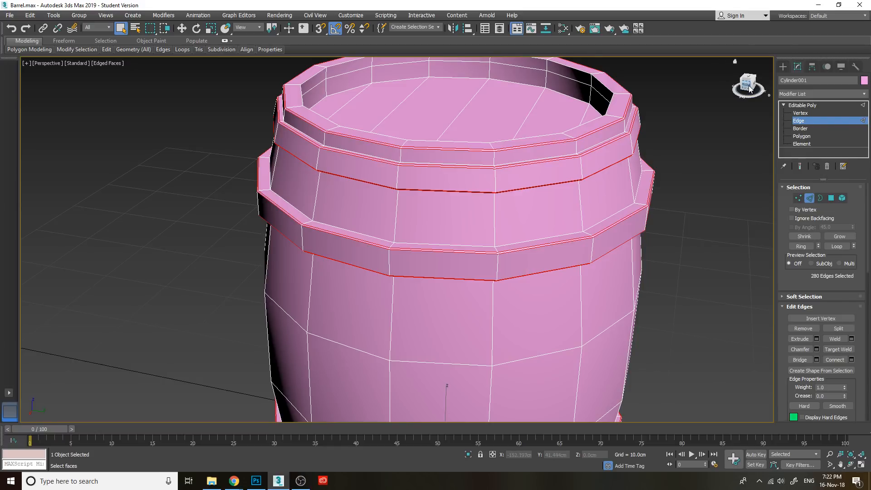
{"action": "left_click_drag", "start_coordinate": [749, 85], "coordinate": [755, 79]}
{"action": "scroll", "coordinate": [397, 239], "scroll_direction": "down", "scroll_amount": 10}
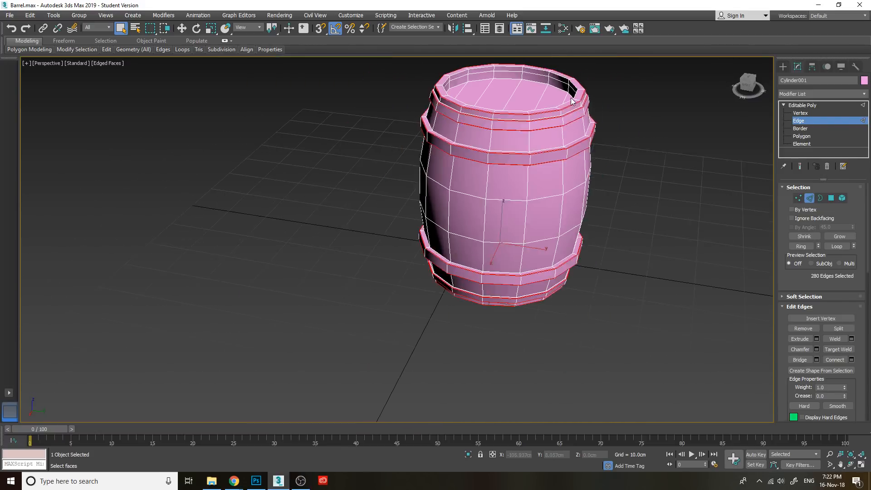
{"action": "middle_click_drag", "start_coordinate": [547, 107], "coordinate": [541, 142]}
{"action": "scroll", "coordinate": [540, 143], "scroll_direction": "up", "scroll_amount": 2}
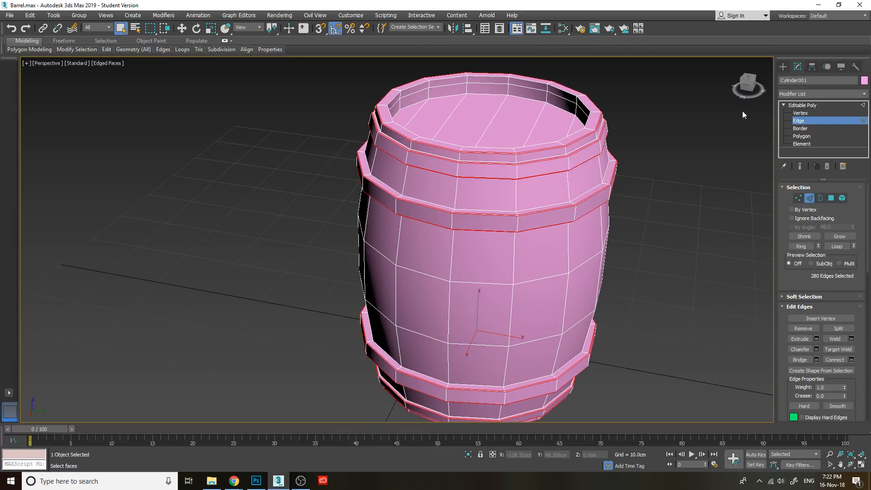
Leave Edge sub-object editing and return to the whole barrel object at Editable Poly level.
{"action": "left_click", "coordinate": [783, 105]}
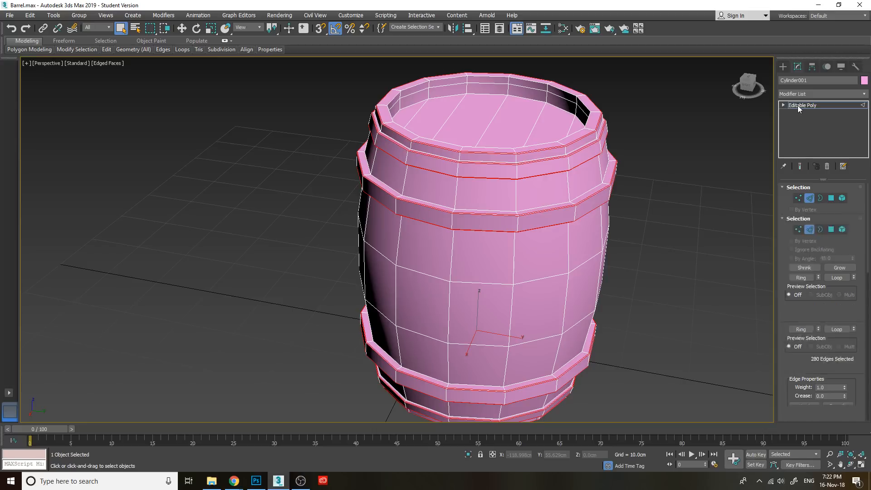
{"action": "left_click", "coordinate": [798, 106]}
{"action": "middle_click_drag", "start_coordinate": [590, 184], "coordinate": [525, 182]}
{"action": "scroll", "coordinate": [664, 129], "scroll_direction": "down", "scroll_amount": 3}
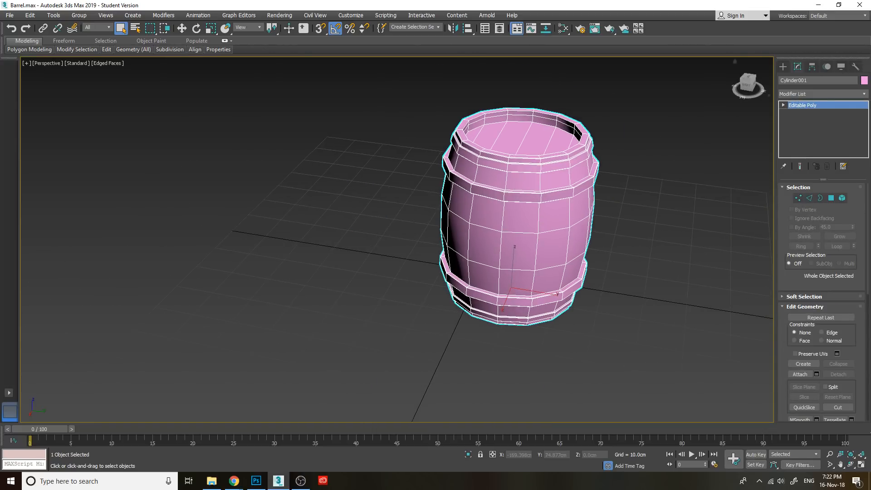
{"action": "left_click", "coordinate": [864, 82]}
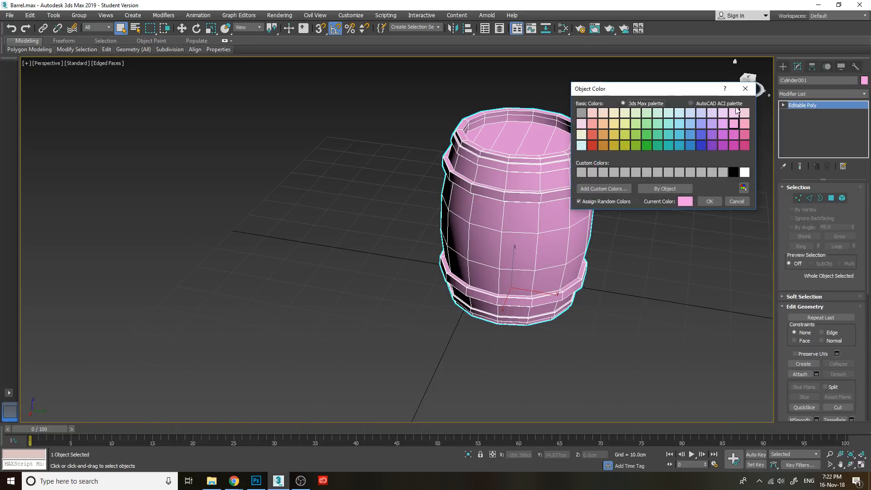
{"action": "left_click", "coordinate": [746, 89]}
{"action": "left_click", "coordinate": [747, 90]}
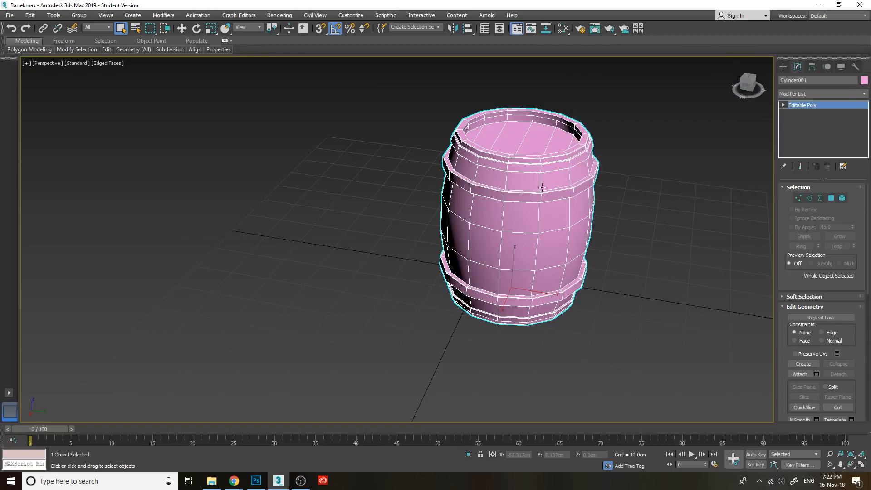
Enter the barrel's Vertex sub-object level and add an Unwrap UVW modifier on top of the Editable Poly.
{"action": "middle_click_drag", "start_coordinate": [543, 187], "coordinate": [499, 197], "text": "alt"}
{"action": "scroll", "coordinate": [487, 194], "scroll_direction": "up", "scroll_amount": 3}
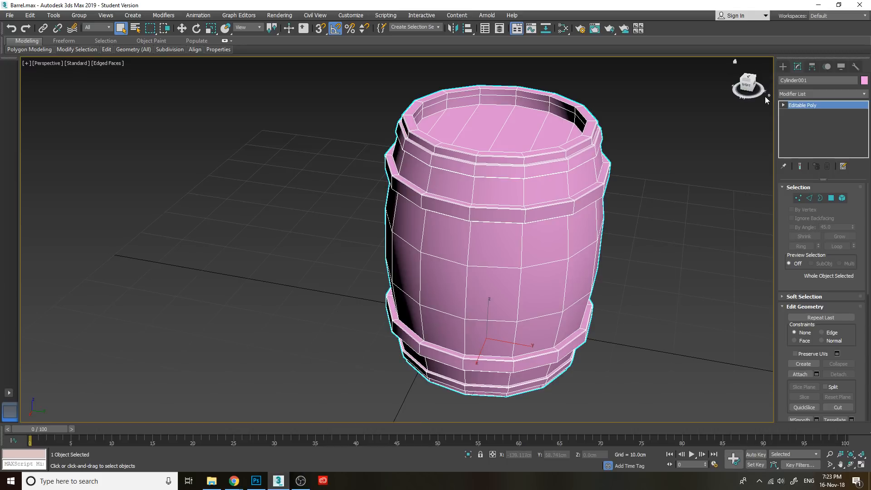
{"action": "left_click", "coordinate": [785, 105]}
{"action": "left_click", "coordinate": [800, 113]}
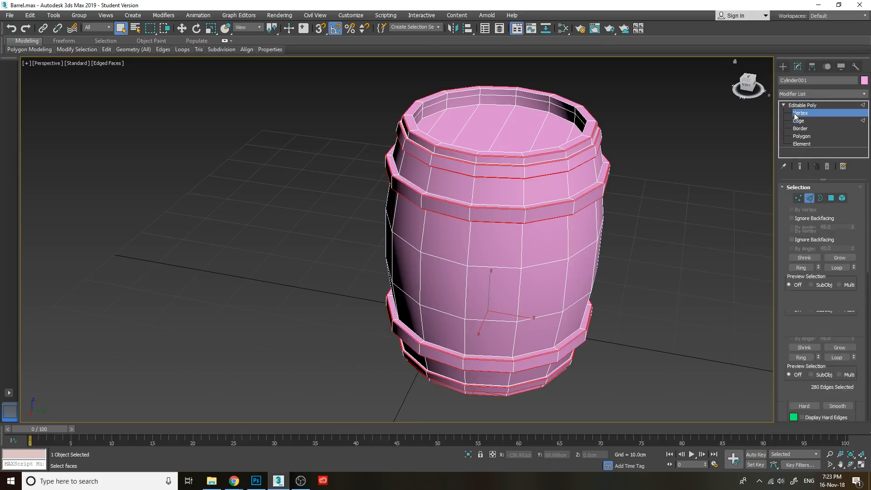
{"action": "left_click", "coordinate": [793, 95]}
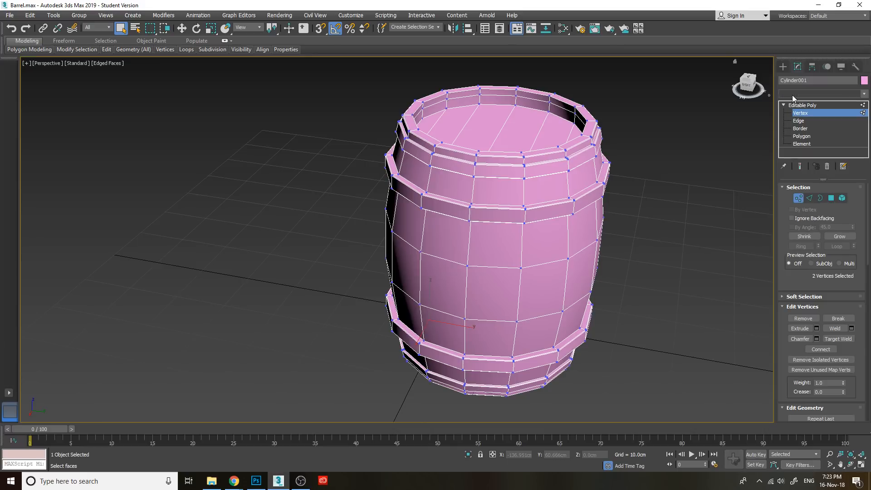
{"action": "left_click", "coordinate": [793, 95]}
{"action": "type", "text": "u"}
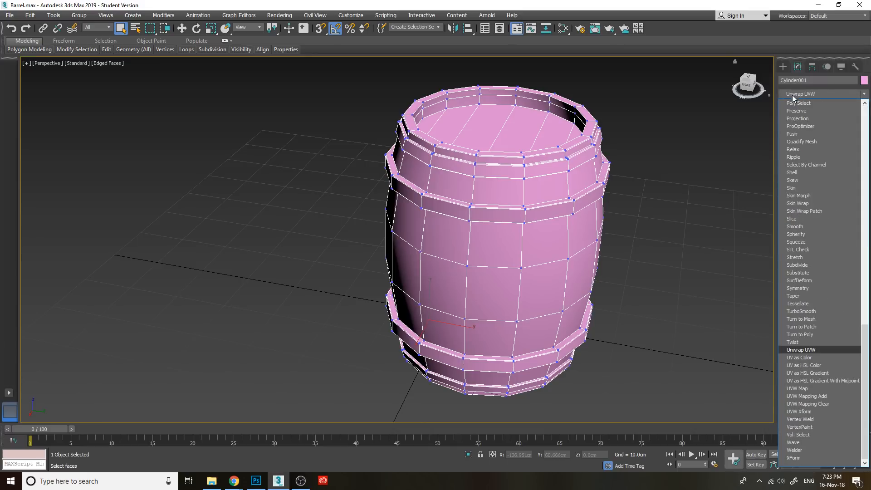
{"action": "left_click", "coordinate": [797, 350]}
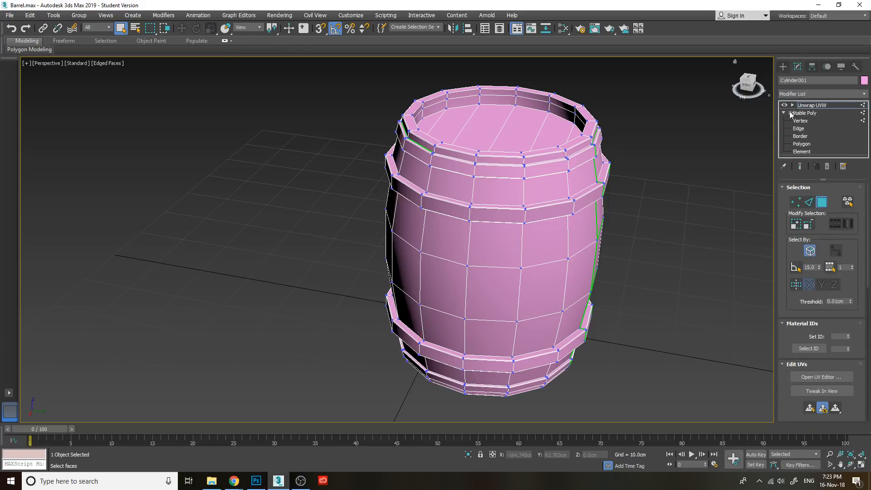
Expand the Unwrap UVW modifier's sub-object levels and turn off the Map Seams display on the barrel.
{"action": "left_click", "coordinate": [794, 105]}
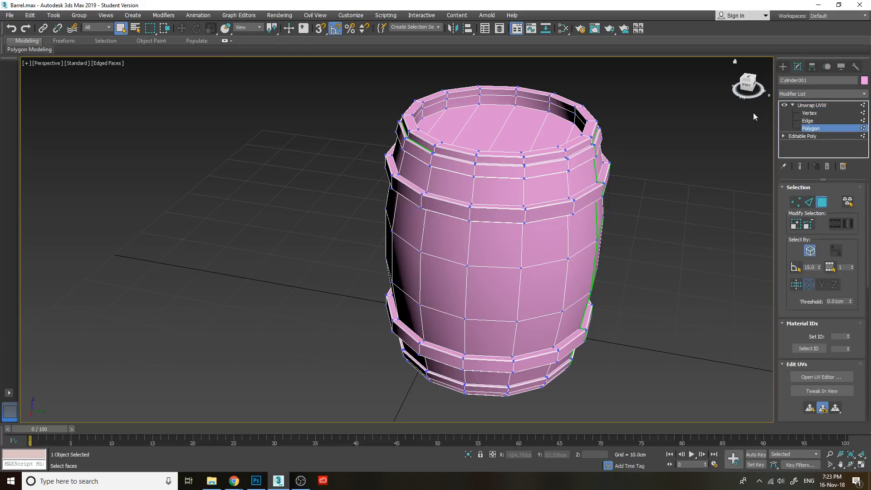
{"action": "middle_click_drag", "start_coordinate": [595, 232], "coordinate": [458, 205], "text": "alt"}
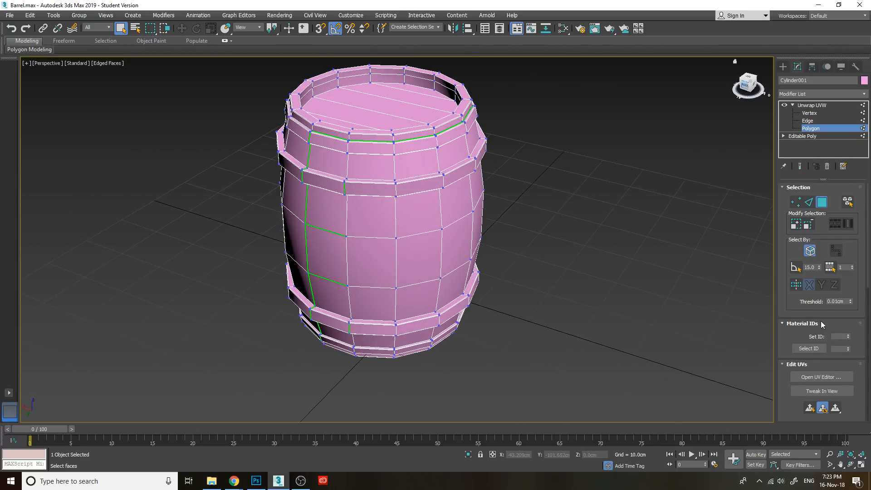
{"action": "scroll", "coordinate": [821, 321], "scroll_direction": "down", "scroll_amount": 10}
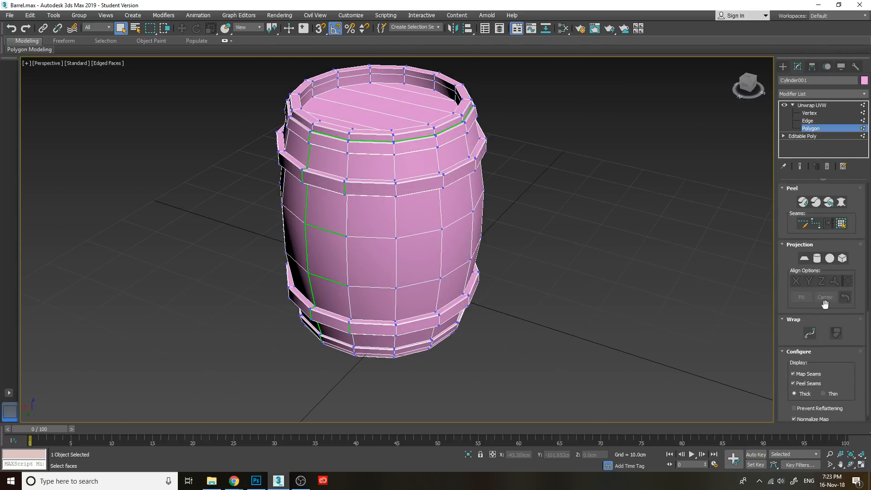
{"action": "left_click", "coordinate": [794, 362]}
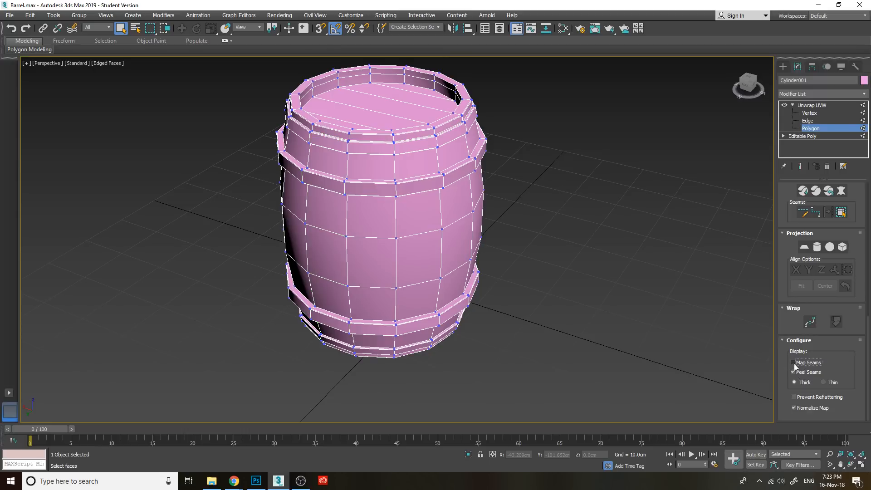
{"action": "middle_click_drag", "start_coordinate": [446, 176], "coordinate": [553, 215]}
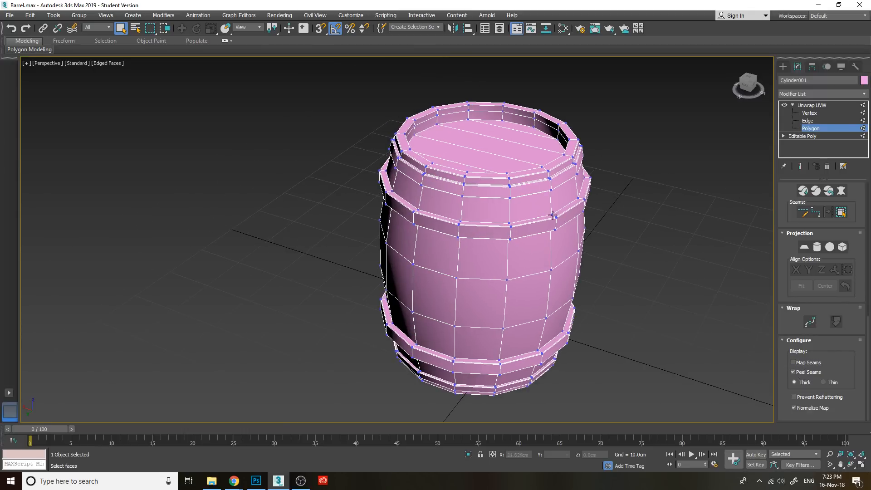
Switch Unwrap UVW to its Vertex level and try out the point-to-point seam tool on the barrel's top.
{"action": "left_click", "coordinate": [805, 122]}
{"action": "left_click", "coordinate": [810, 113]}
{"action": "scroll", "coordinate": [585, 213], "scroll_direction": "up", "scroll_amount": 4}
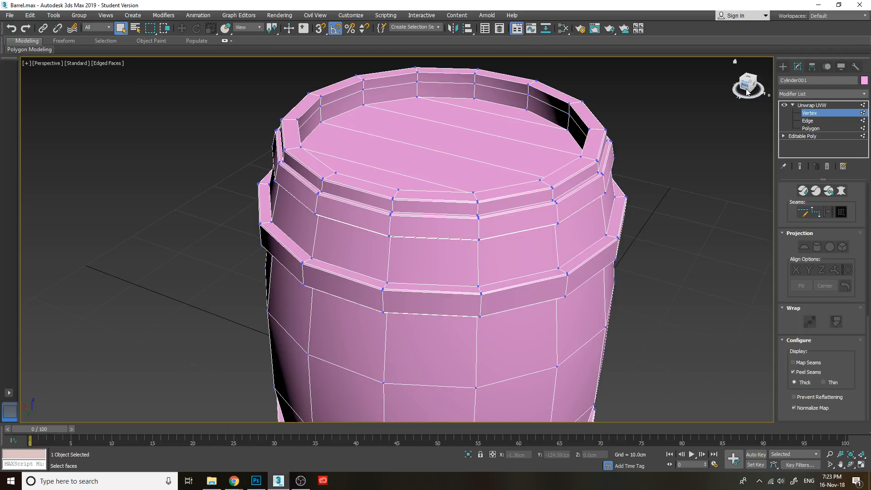
{"action": "left_click", "coordinate": [816, 213]}
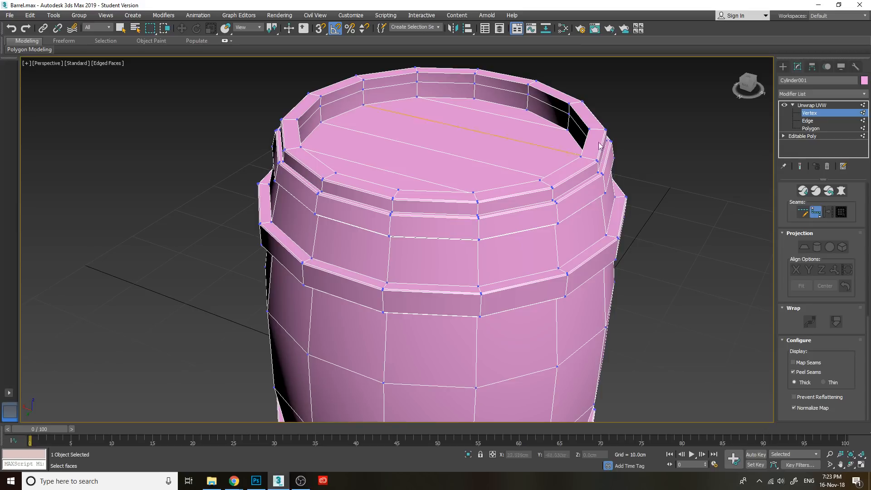
{"action": "middle_click_drag", "start_coordinate": [504, 240], "coordinate": [528, 226]}
{"action": "middle_click_drag", "start_coordinate": [582, 286], "coordinate": [581, 286], "text": "alt"}
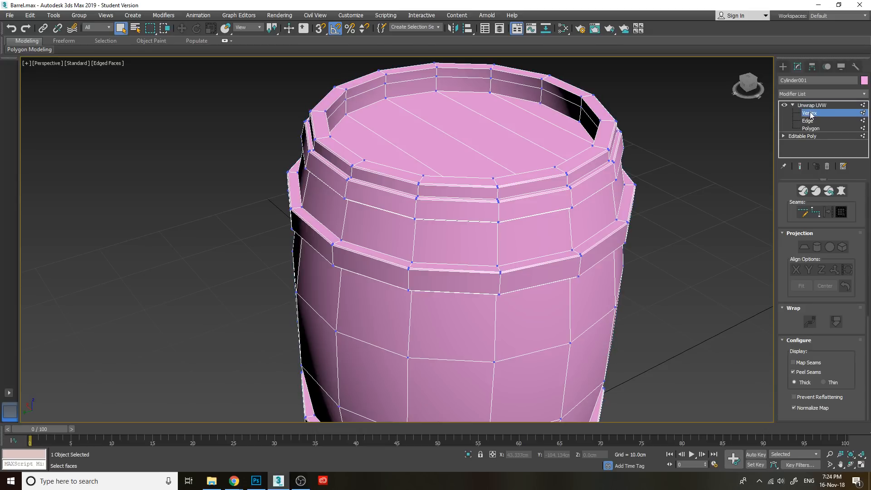
Activate point-to-point seams and mark a continuous seam along the far inner edges of the top lid.
{"action": "scroll", "coordinate": [446, 122], "scroll_direction": "up", "scroll_amount": 4}
{"action": "middle_click_drag", "start_coordinate": [398, 213], "coordinate": [397, 240], "text": "alt"}
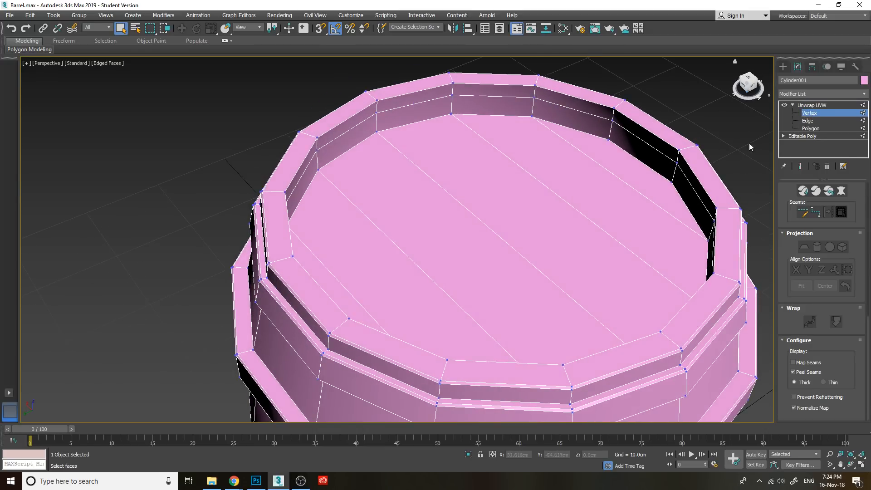
{"action": "left_click", "coordinate": [814, 213]}
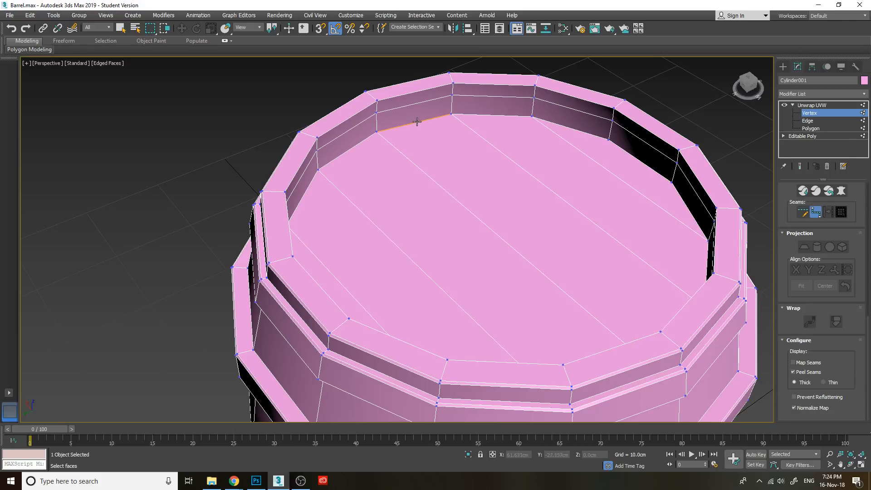
{"action": "left_click", "coordinate": [377, 131]}
{"action": "scroll", "coordinate": [376, 131], "scroll_direction": "up", "scroll_amount": 3}
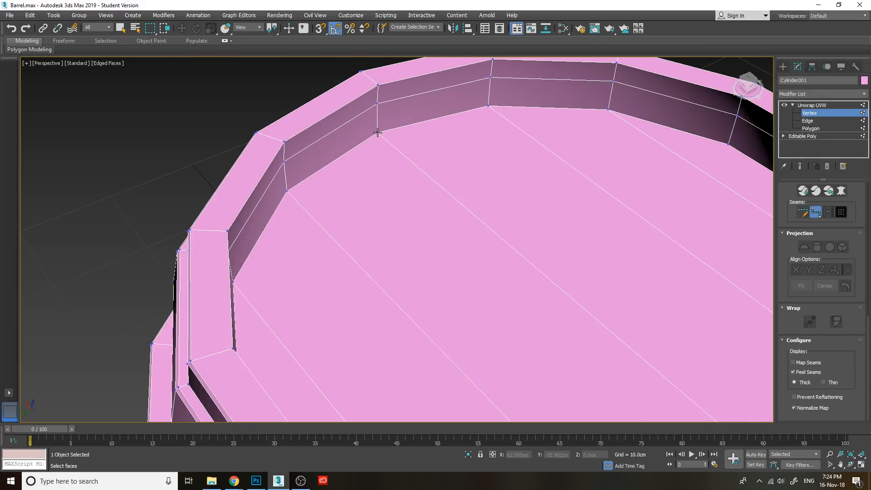
{"action": "left_click", "coordinate": [489, 107]}
{"action": "middle_click_drag", "start_coordinate": [488, 107], "coordinate": [424, 141], "text": "alt"}
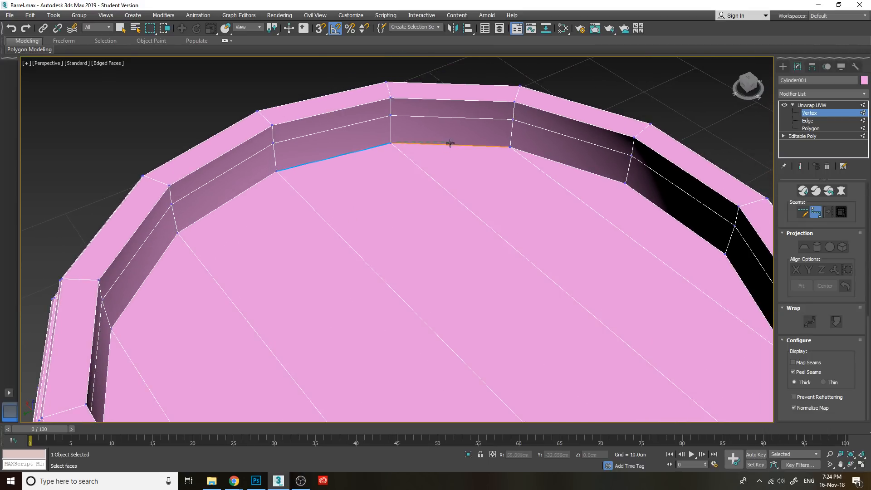
{"action": "left_click", "coordinate": [625, 183]}
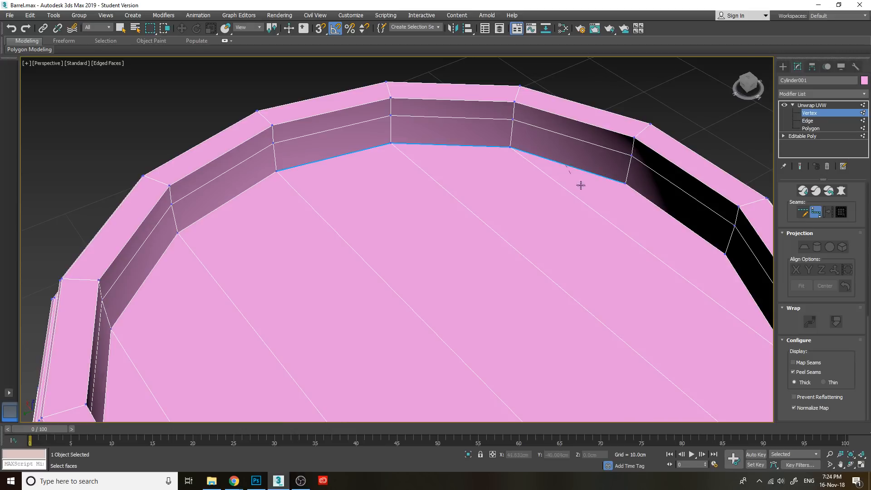
{"action": "left_click", "coordinate": [677, 218]}
{"action": "middle_click_drag", "start_coordinate": [706, 254], "coordinate": [688, 235]}
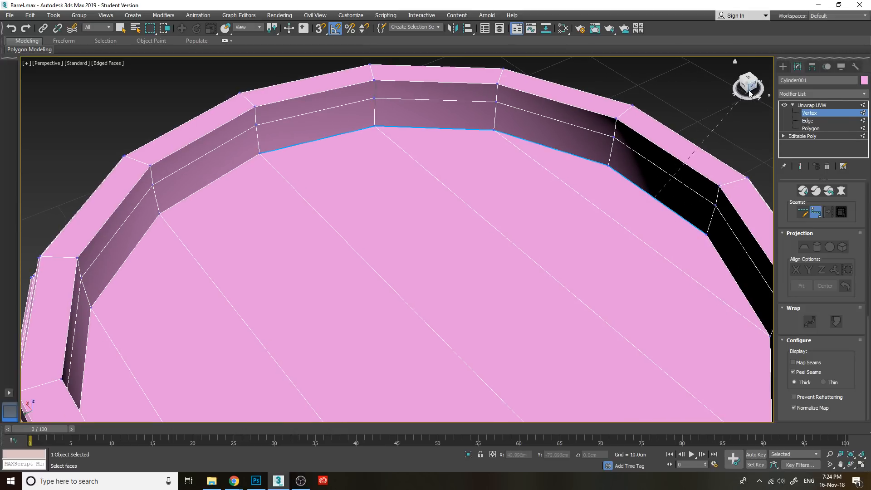
Extend the lid seam vertex by vertex along the next stretch of the top lid's inner border.
{"action": "left_click_drag", "start_coordinate": [750, 94], "coordinate": [797, 74]}
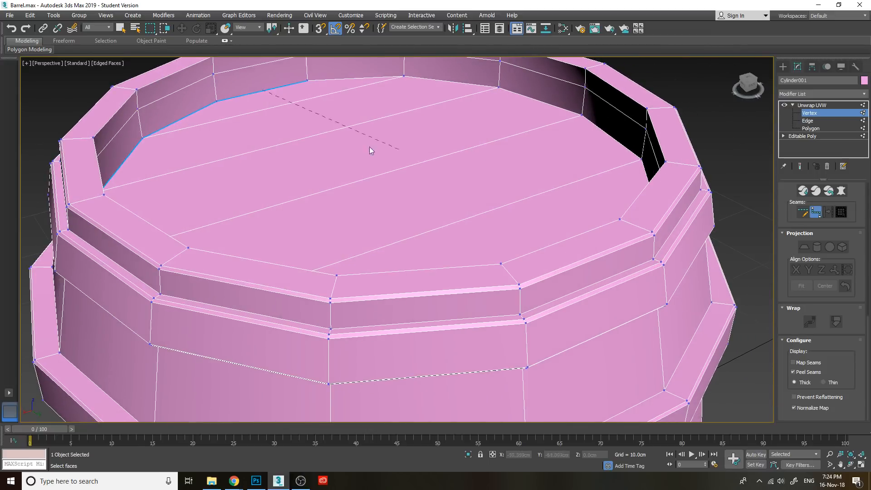
{"action": "left_click", "coordinate": [393, 81]}
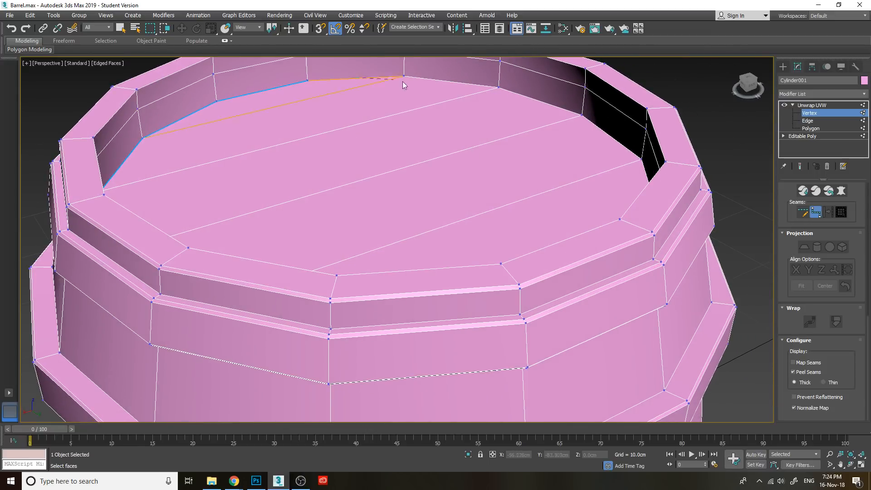
{"action": "left_click", "coordinate": [453, 84]}
{"action": "left_click", "coordinate": [567, 109]}
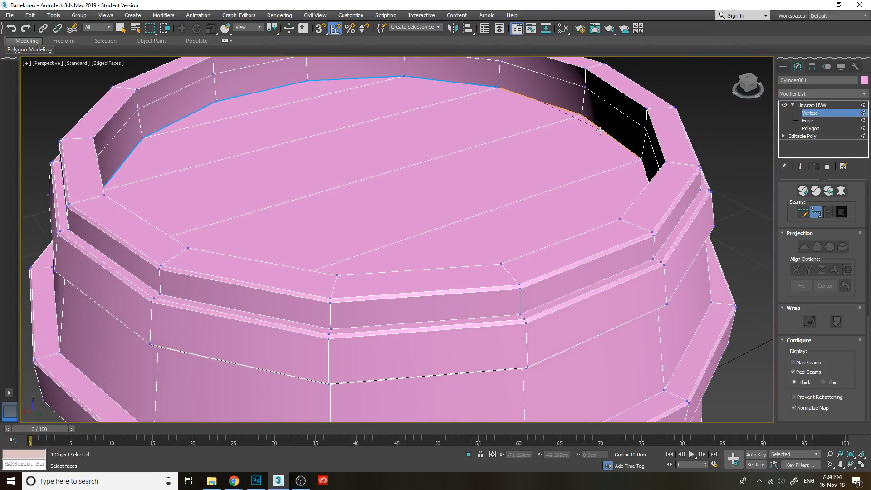
{"action": "left_click_drag", "start_coordinate": [742, 93], "coordinate": [783, 96]}
{"action": "middle_click_drag", "start_coordinate": [284, 319], "coordinate": [285, 319], "text": "alt"}
{"action": "middle_click_drag", "start_coordinate": [290, 137], "coordinate": [455, 216]}
{"action": "scroll", "coordinate": [455, 216], "scroll_direction": "down", "scroll_amount": 3}
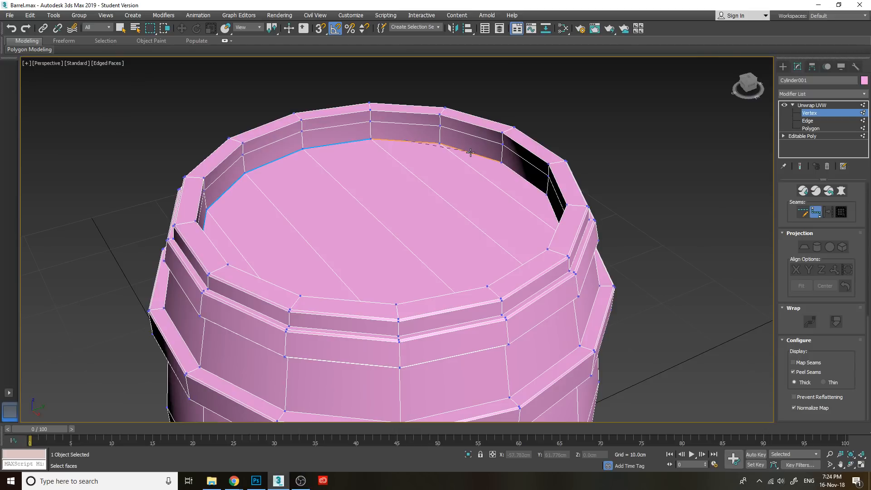
Mark the remaining inner border edges to close the seam loop around the top lid.
{"action": "left_click_drag", "start_coordinate": [744, 84], "coordinate": [463, 307]}
{"action": "middle_click_drag", "start_coordinate": [551, 282], "coordinate": [548, 184]}
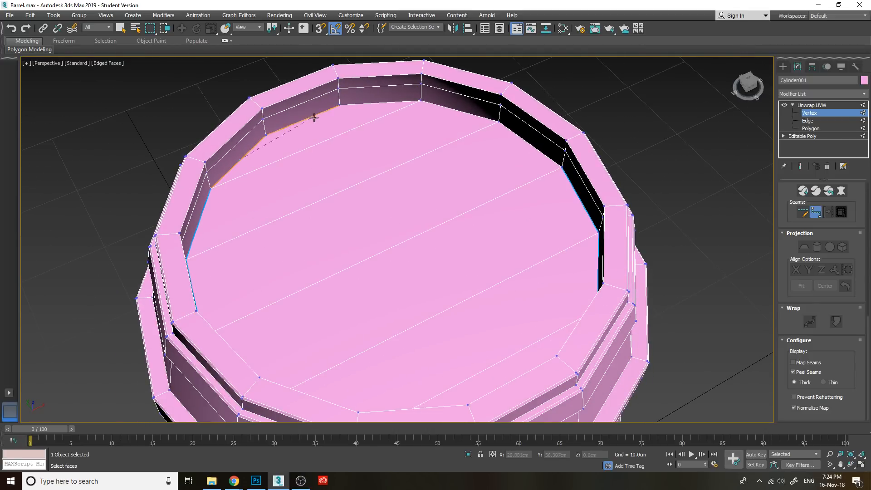
{"action": "left_click", "coordinate": [340, 105]}
{"action": "left_click", "coordinate": [421, 100]}
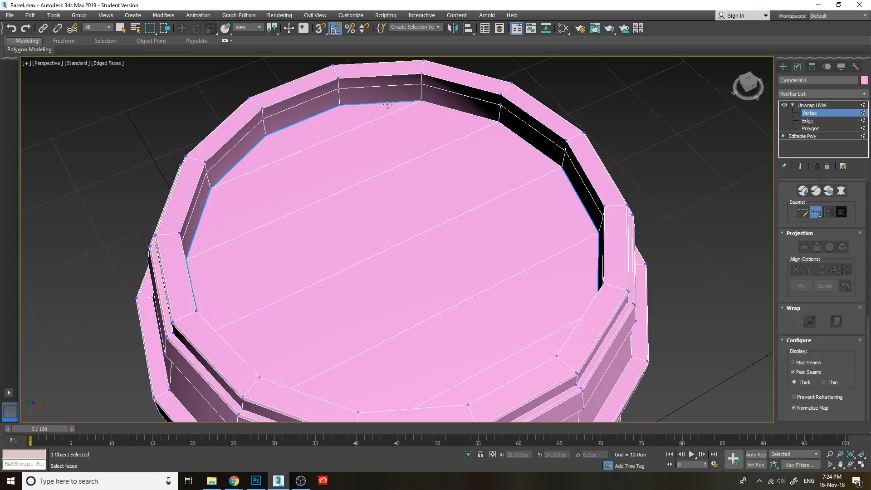
{"action": "left_click", "coordinate": [525, 142]}
Hide the viewport grid and mark the first seam edges along the inner border of the barrel's bottom cap.
{"action": "middle_click_drag", "start_coordinate": [459, 216], "coordinate": [458, 215], "text": "alt"}
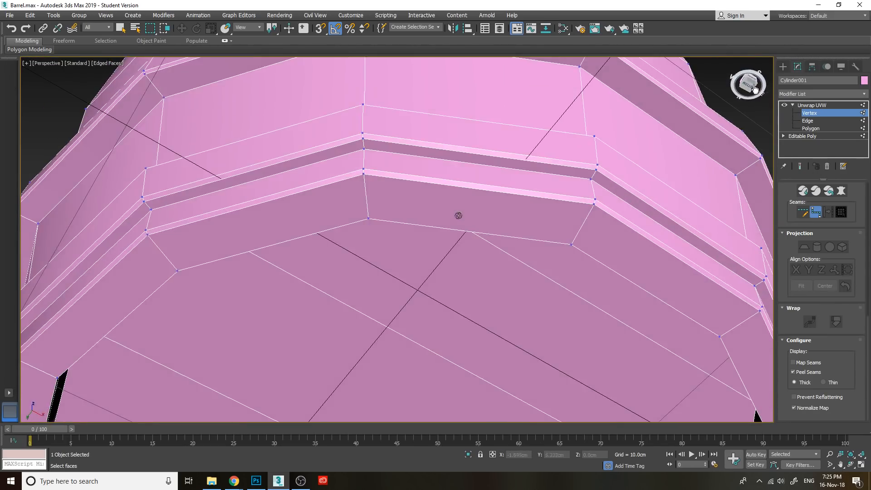
{"action": "scroll", "coordinate": [671, 146], "scroll_direction": "down", "scroll_amount": 10}
{"action": "key", "text": "g"}
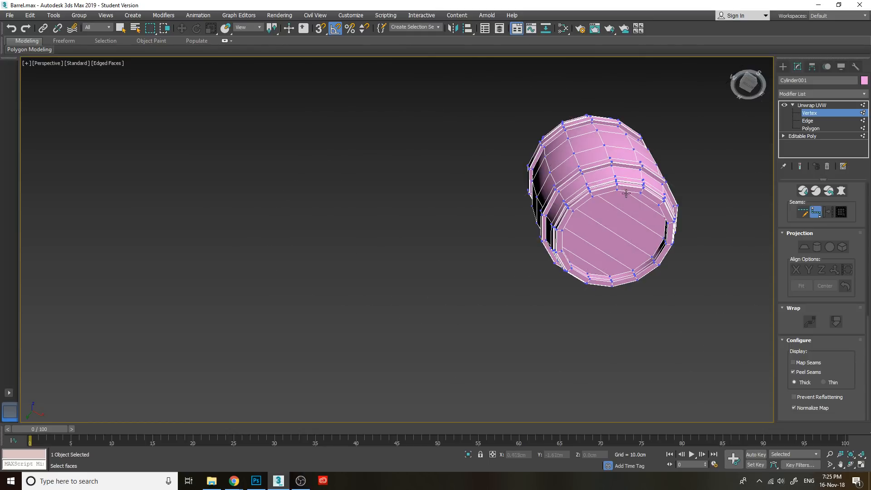
{"action": "middle_click_drag", "start_coordinate": [627, 196], "coordinate": [596, 195]}
{"action": "scroll", "coordinate": [595, 192], "scroll_direction": "up", "scroll_amount": 5}
{"action": "left_click_drag", "start_coordinate": [758, 93], "coordinate": [735, 124]}
{"action": "middle_click_drag", "start_coordinate": [587, 169], "coordinate": [525, 338]}
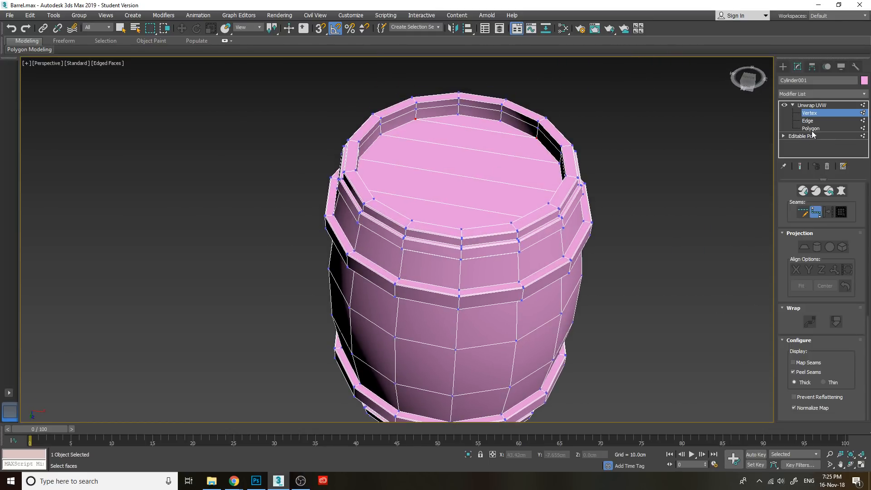
{"action": "left_click", "coordinate": [431, 115]}
{"action": "left_click", "coordinate": [464, 118]}
{"action": "left_click_drag", "start_coordinate": [746, 77], "coordinate": [748, 80]}
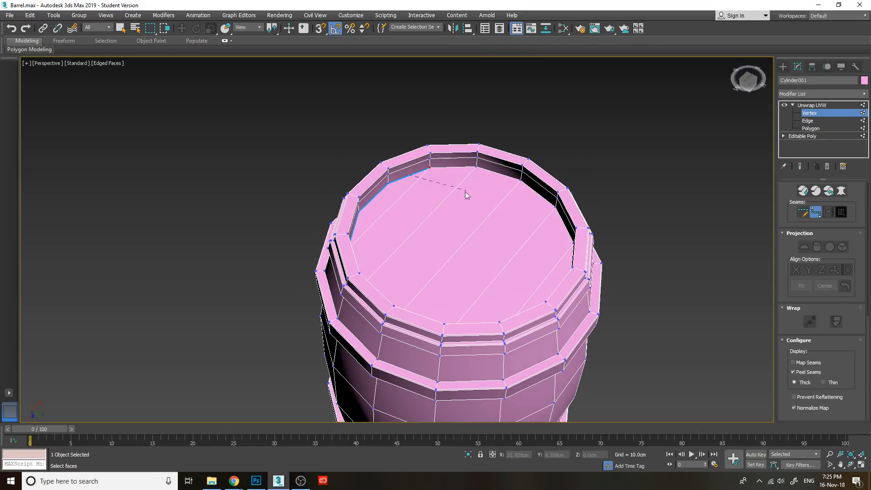
Continue the bottom cap seam from vertex to vertex, keeping it on the cap's border and off the rim wall.
{"action": "left_click", "coordinate": [488, 171]}
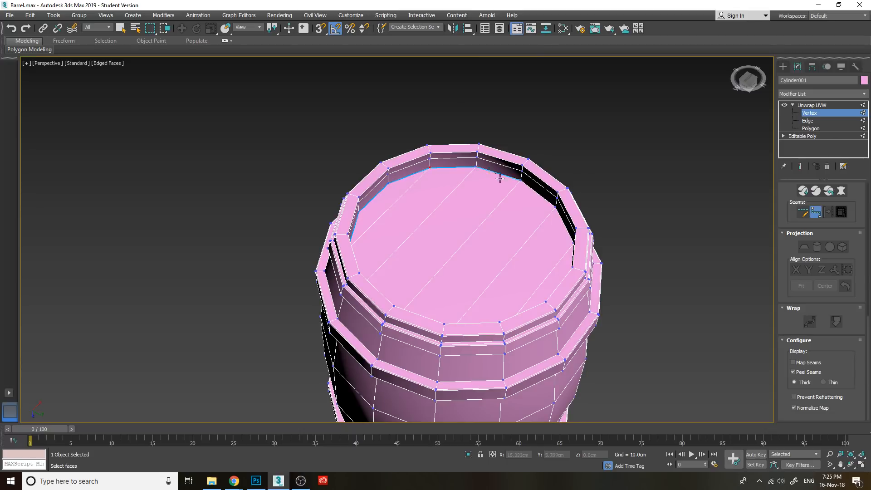
{"action": "left_click", "coordinate": [525, 189]}
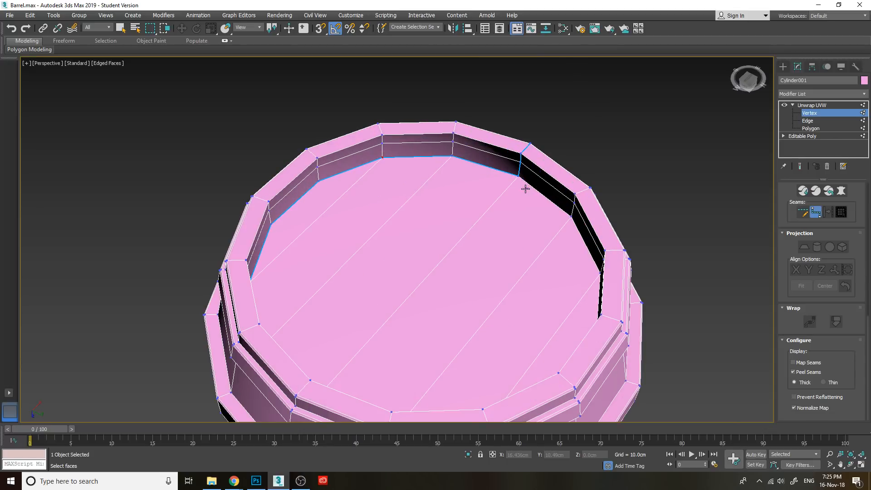
{"action": "left_click", "coordinate": [528, 187]}
{"action": "left_click", "coordinate": [547, 198]}
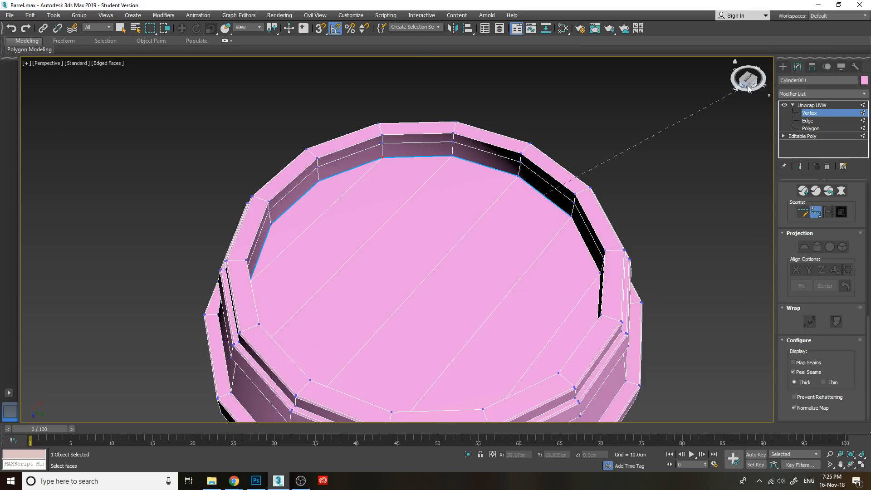
{"action": "left_click_drag", "start_coordinate": [749, 89], "coordinate": [549, 135]}
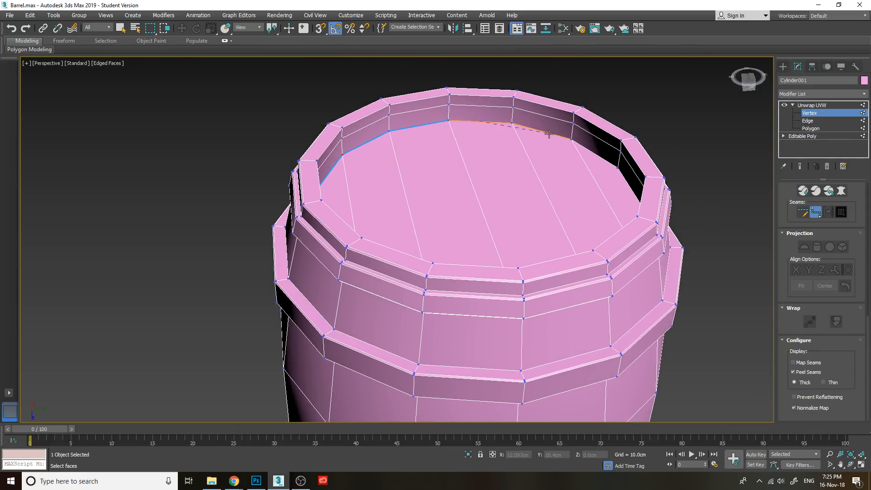
{"action": "left_click", "coordinate": [549, 134]}
{"action": "left_click", "coordinate": [589, 151]}
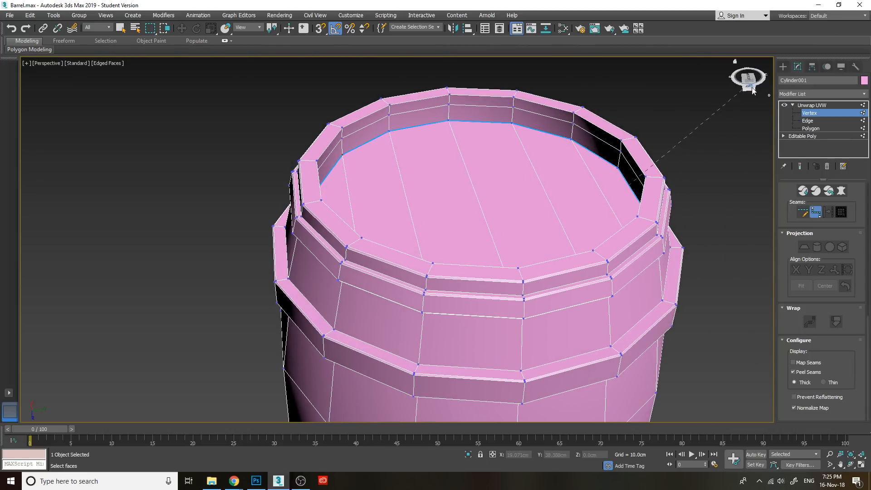
Mark the last border edges to close the seam loop around the barrel's bottom cap.
{"action": "left_click", "coordinate": [748, 86]}
{"action": "middle_click_drag", "start_coordinate": [393, 114], "coordinate": [402, 288]}
{"action": "left_click", "coordinate": [456, 162]}
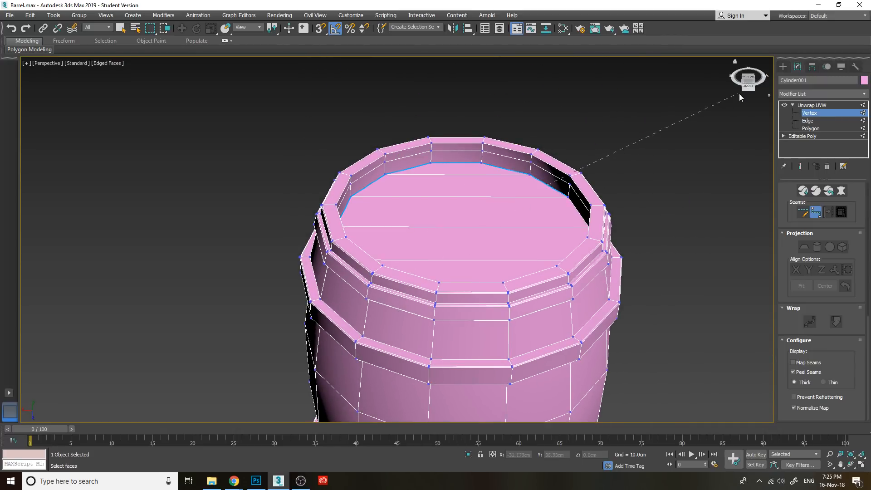
{"action": "middle_click_drag", "start_coordinate": [397, 239], "coordinate": [372, 131], "text": "alt"}
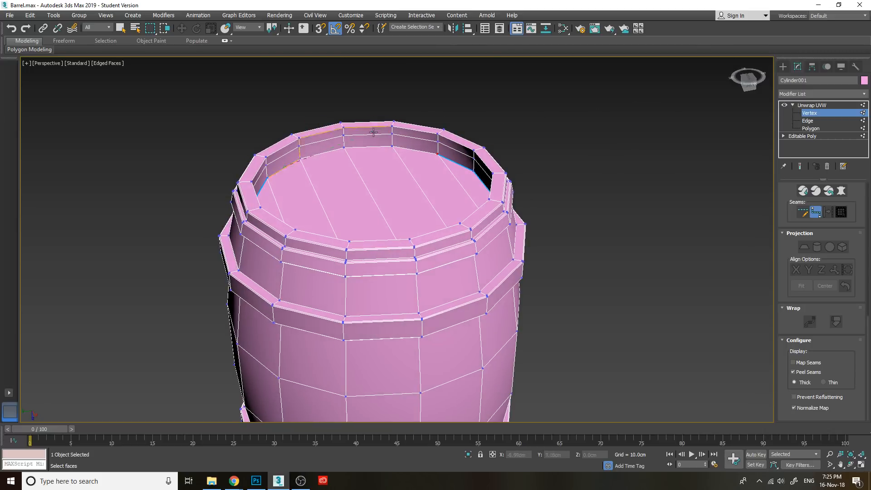
{"action": "left_click", "coordinate": [344, 147]}
{"action": "left_click", "coordinate": [393, 146]}
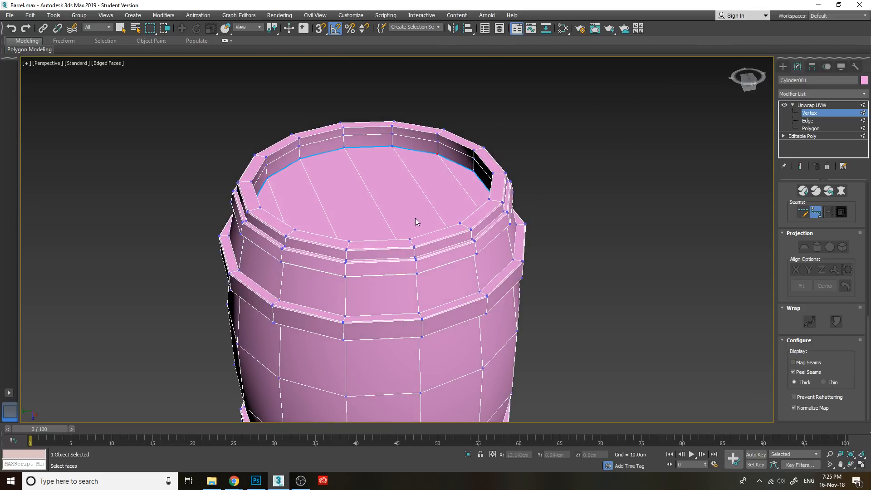
Examine the top lid's seam loop and the barrel's sides from several angles.
{"action": "middle_click_drag", "start_coordinate": [397, 239], "coordinate": [396, 239], "text": "alt"}
{"action": "middle_click_drag", "start_coordinate": [516, 93], "coordinate": [443, 211], "text": "alt"}
{"action": "left_click_drag", "start_coordinate": [746, 80], "coordinate": [747, 69]}
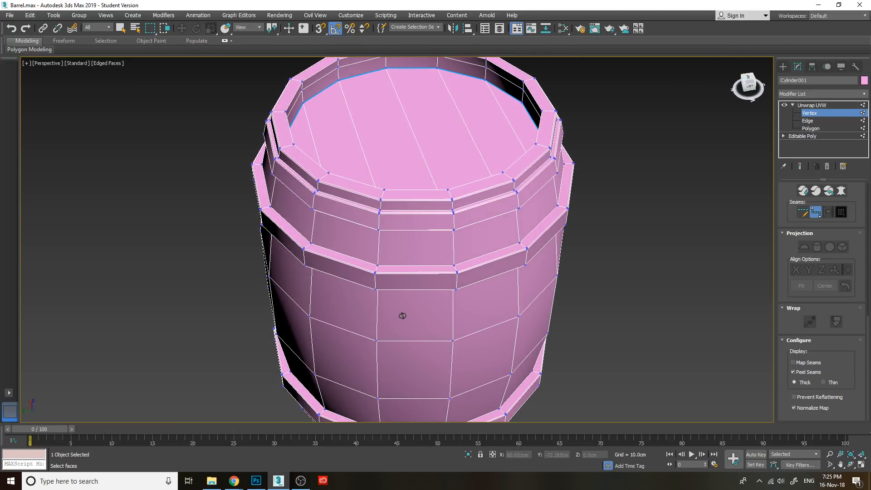
{"action": "middle_click_drag", "start_coordinate": [458, 140], "coordinate": [456, 198]}
{"action": "scroll", "coordinate": [448, 187], "scroll_direction": "up", "scroll_amount": 5}
{"action": "scroll", "coordinate": [442, 138], "scroll_direction": "down", "scroll_amount": 6}
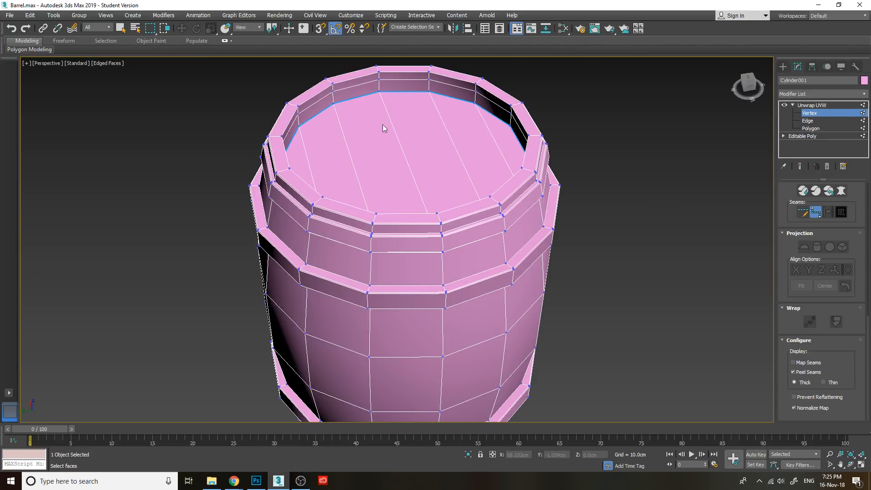
{"action": "middle_click_drag", "start_coordinate": [417, 145], "coordinate": [398, 327], "text": "alt"}
{"action": "middle_click_drag", "start_coordinate": [483, 80], "coordinate": [519, 147]}
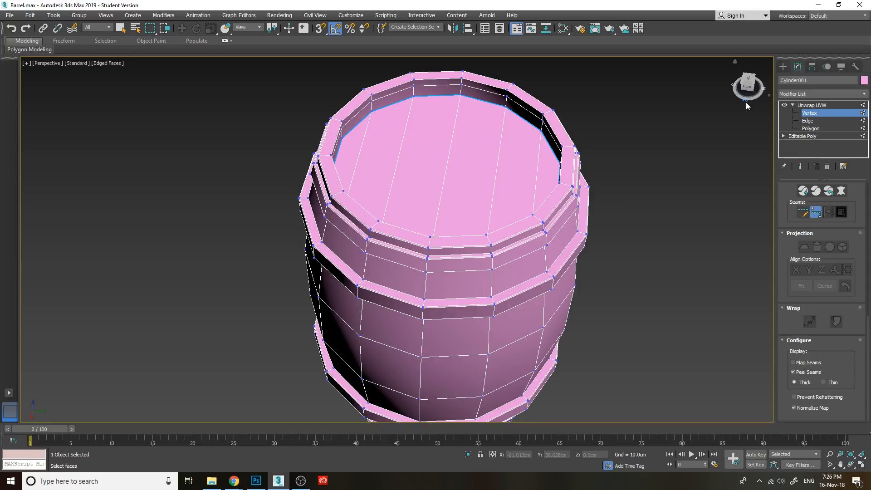
{"action": "middle_click_drag", "start_coordinate": [426, 384], "coordinate": [425, 385], "text": "alt"}
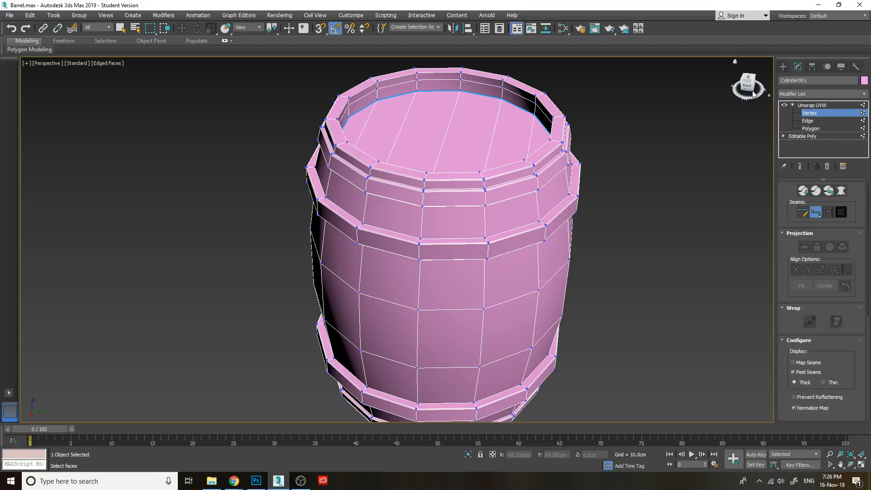
{"action": "left_click_drag", "start_coordinate": [752, 90], "coordinate": [764, 97]}
{"action": "middle_click_drag", "start_coordinate": [425, 381], "coordinate": [425, 381], "text": "alt"}
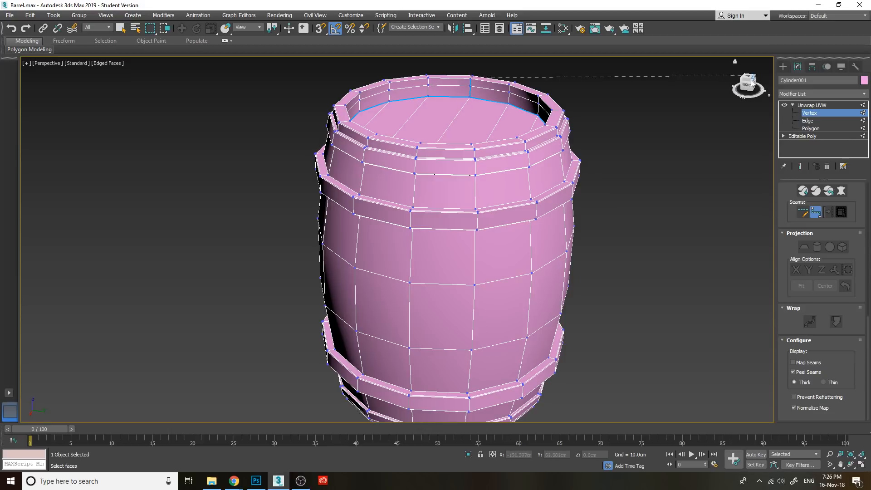
Run a vertical seam from the top lid's border over the rim and down the outside to the upper hoop.
{"action": "left_click_drag", "start_coordinate": [751, 80], "coordinate": [728, 110]}
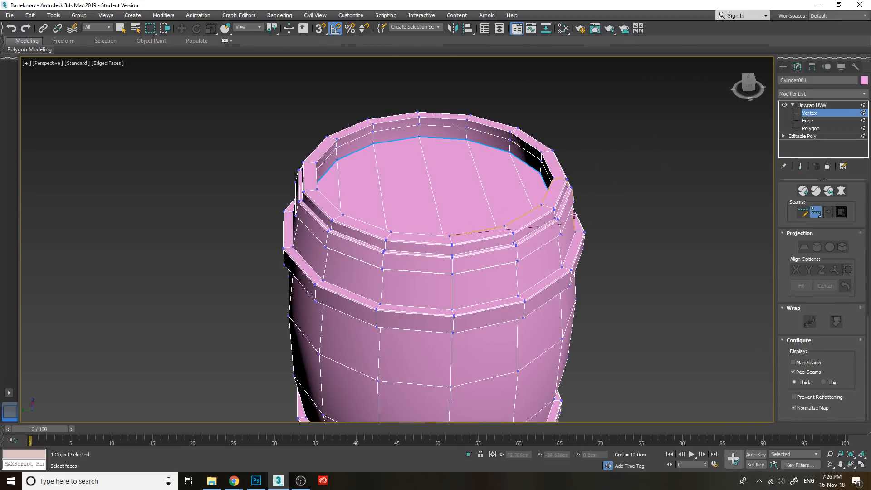
{"action": "middle_click_drag", "start_coordinate": [424, 381], "coordinate": [422, 381], "text": "alt"}
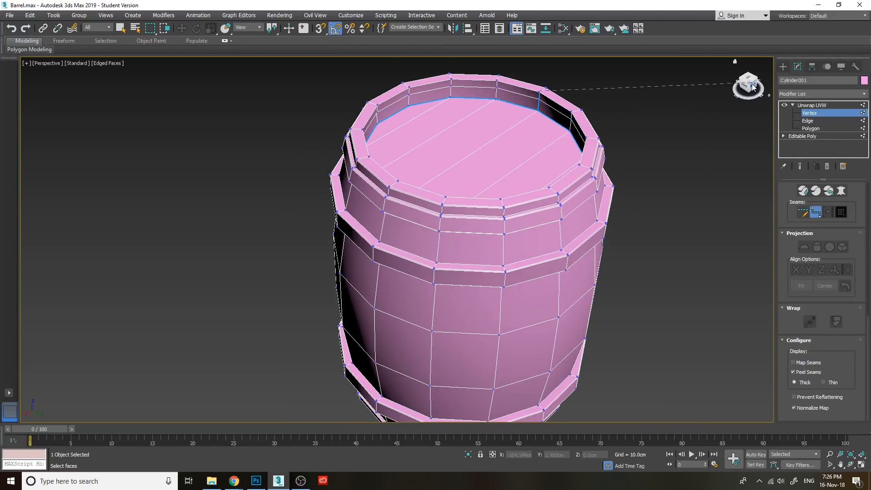
{"action": "left_click_drag", "start_coordinate": [752, 88], "coordinate": [728, 116]}
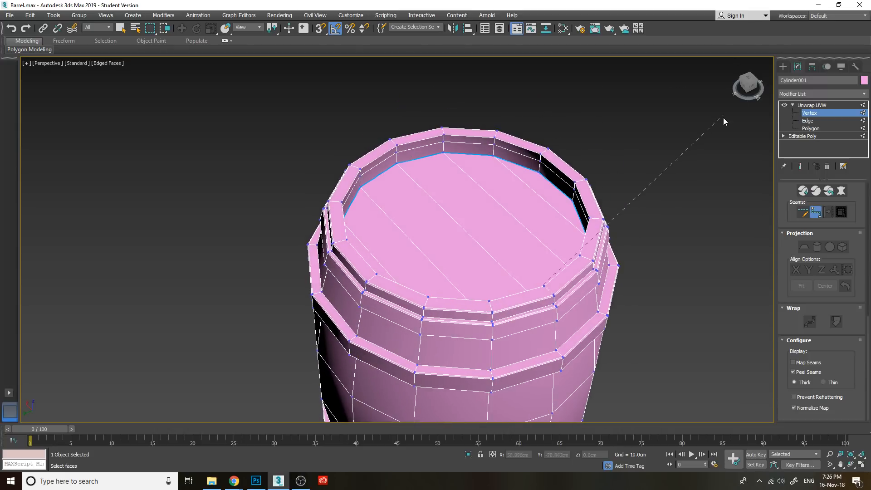
{"action": "left_click", "coordinate": [558, 347]}
{"action": "middle_click_drag", "start_coordinate": [558, 347], "coordinate": [502, 205]}
{"action": "mouse_move", "coordinate": [748, 85]}
{"action": "left_mouse_down"}
{"action": "mouse_move", "coordinate": [744, 68]}
{"action": "mouse_move", "coordinate": [735, 89]}
{"action": "left_mouse_up"}
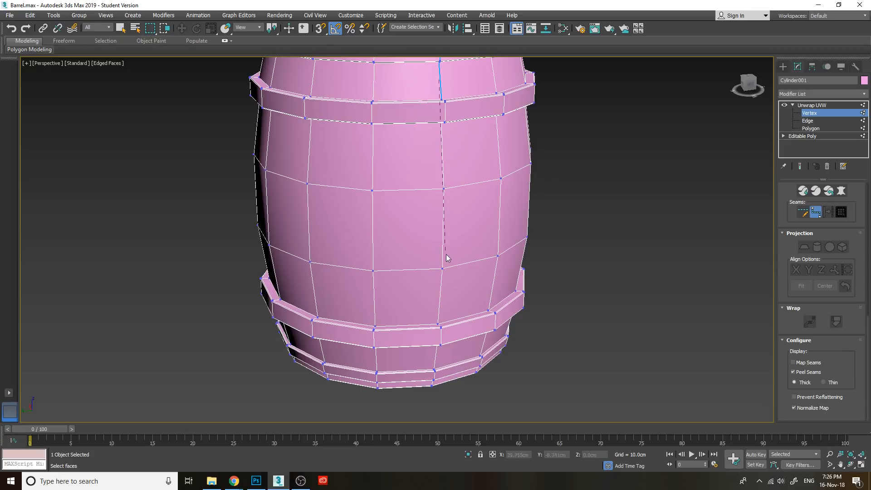
Extend the vertical seam down the barrel's side through the lower hoop to the border of the bottom cap.
{"action": "left_click", "coordinate": [443, 182]}
{"action": "left_click", "coordinate": [443, 271]}
{"action": "left_click", "coordinate": [440, 336]}
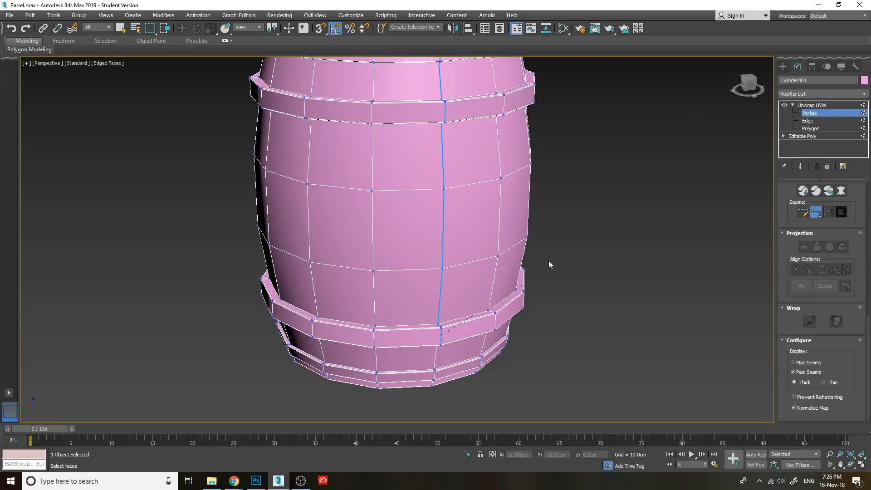
{"action": "left_click_drag", "start_coordinate": [749, 87], "coordinate": [384, 289]}
{"action": "middle_click_drag", "start_coordinate": [384, 289], "coordinate": [439, 173], "text": "alt"}
{"action": "scroll", "coordinate": [416, 179], "scroll_direction": "up", "scroll_amount": 2}
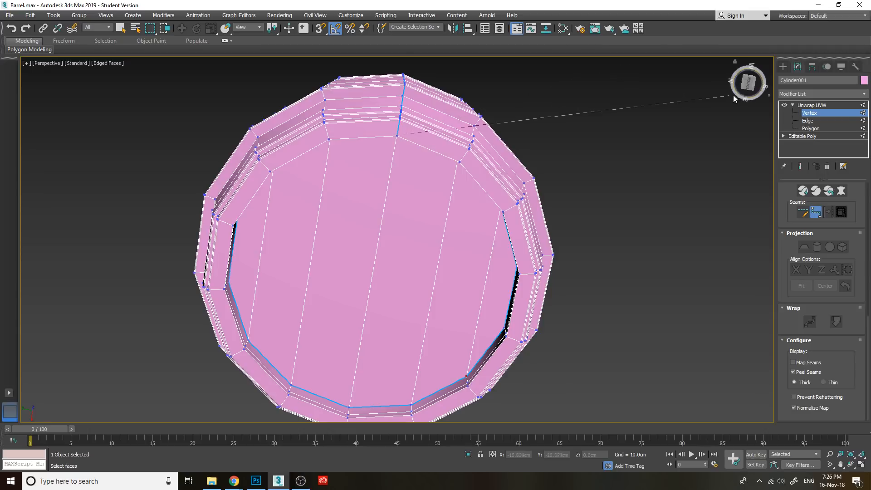
Finish the vertical seam by marking the edge across the rim's inner wall to the cap's border.
{"action": "left_click_drag", "start_coordinate": [747, 86], "coordinate": [747, 61]}
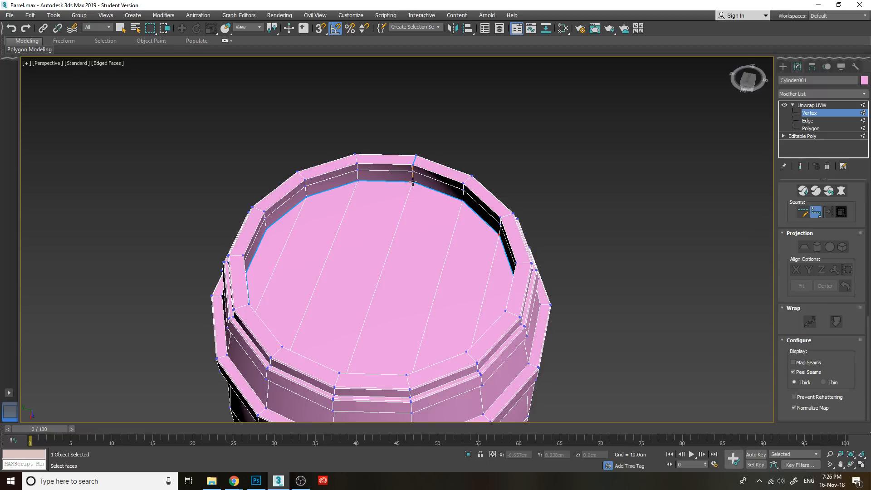
{"action": "left_click", "coordinate": [413, 181]}
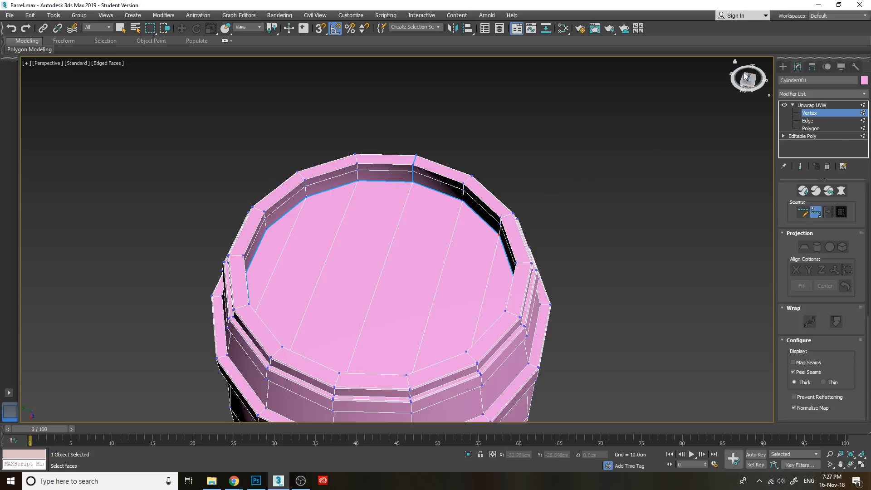
{"action": "middle_click_drag", "start_coordinate": [367, 341], "coordinate": [367, 341], "text": "alt"}
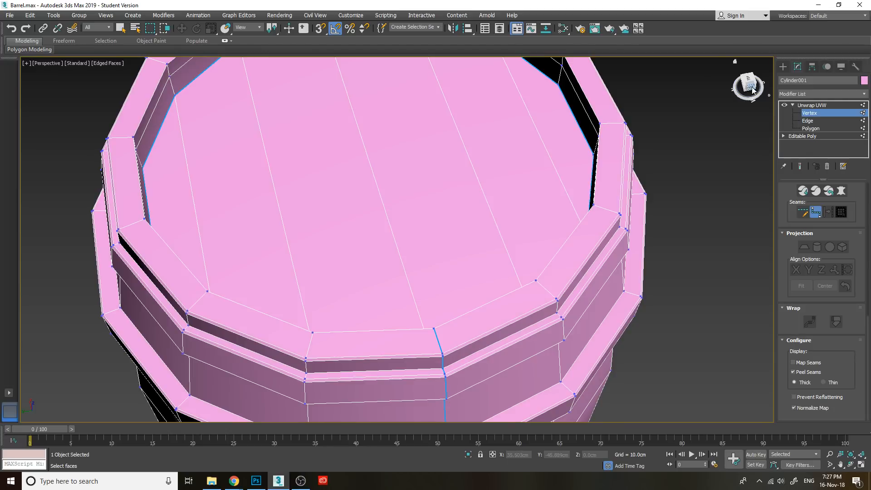
Examine the barrel's top rim, hoops and lower end from several angles.
{"action": "left_click_drag", "start_coordinate": [753, 90], "coordinate": [726, 82]}
{"action": "middle_click_drag", "start_coordinate": [484, 175], "coordinate": [545, 387]}
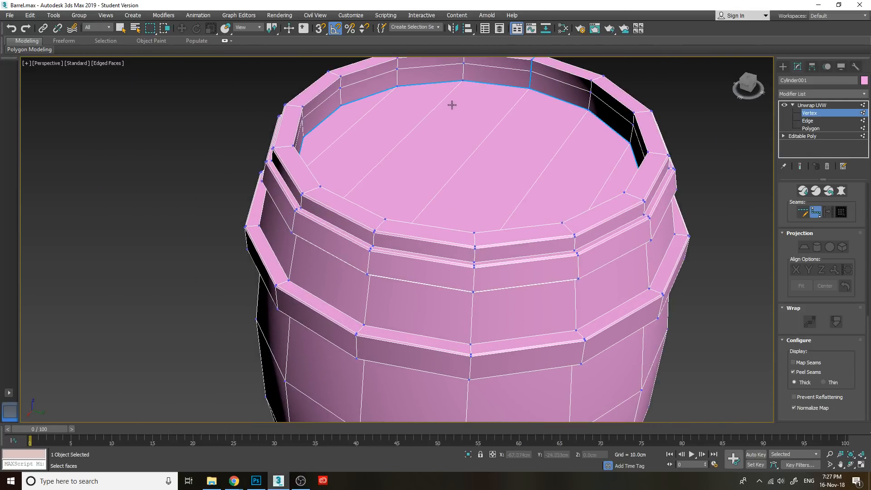
{"action": "middle_click_drag", "start_coordinate": [537, 138], "coordinate": [517, 68]}
{"action": "left_click_drag", "start_coordinate": [752, 93], "coordinate": [751, 88]}
{"action": "middle_click_drag", "start_coordinate": [657, 101], "coordinate": [505, 156]}
{"action": "scroll", "coordinate": [505, 156], "scroll_direction": "down", "scroll_amount": 3}
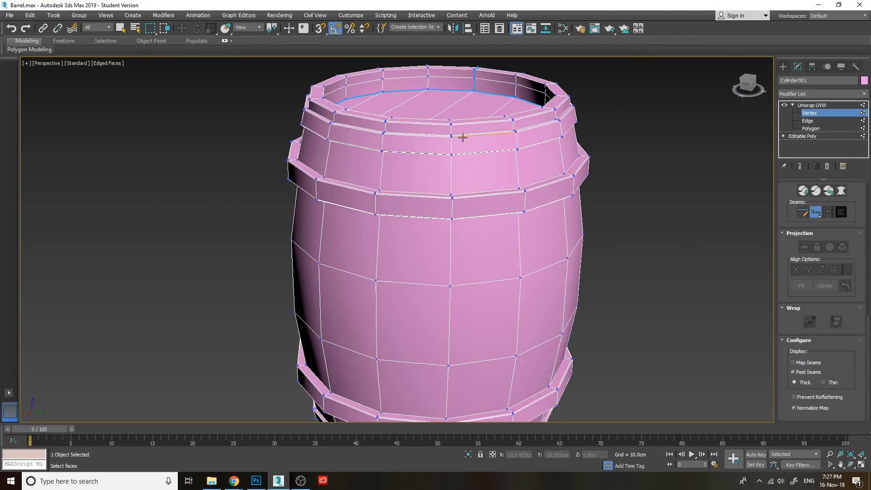
{"action": "middle_click_drag", "start_coordinate": [495, 349], "coordinate": [488, 253]}
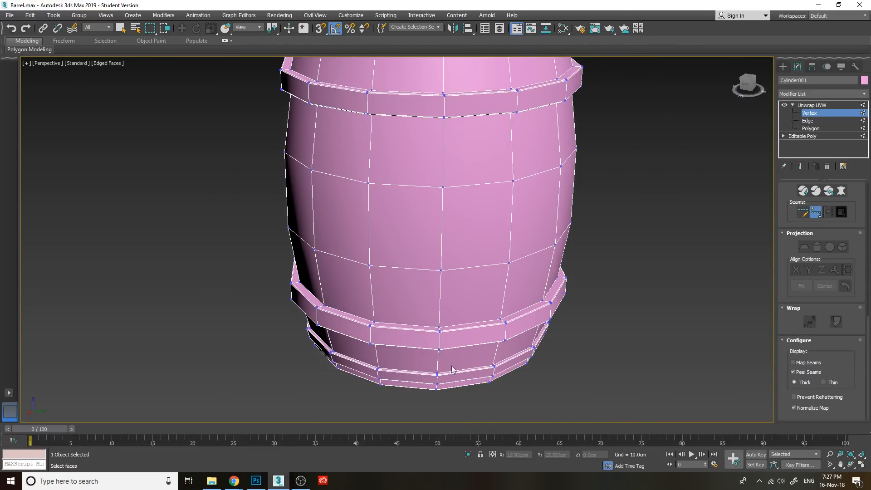
{"action": "middle_click_drag", "start_coordinate": [498, 207], "coordinate": [458, 312]}
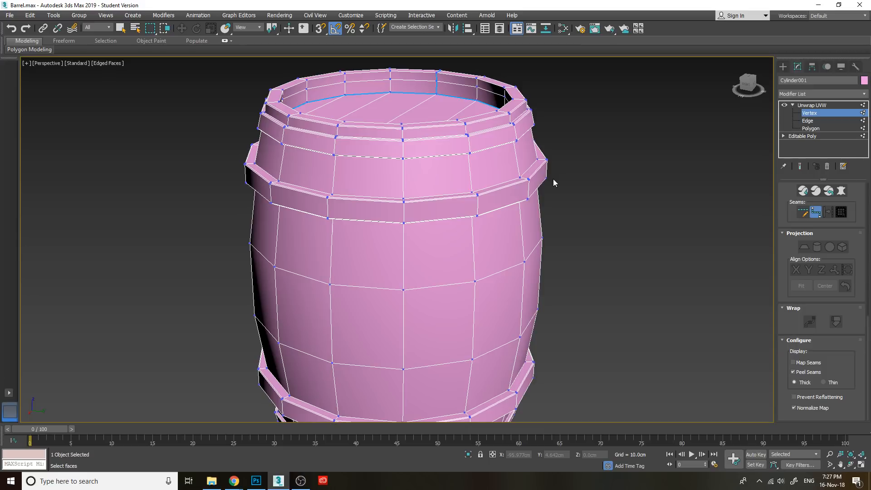
Start a horizontal peel seam along the groove where the top rim meets the uppermost band, marking the first consecutive edges.
{"action": "scroll", "coordinate": [410, 187], "scroll_direction": "up", "scroll_amount": 3}
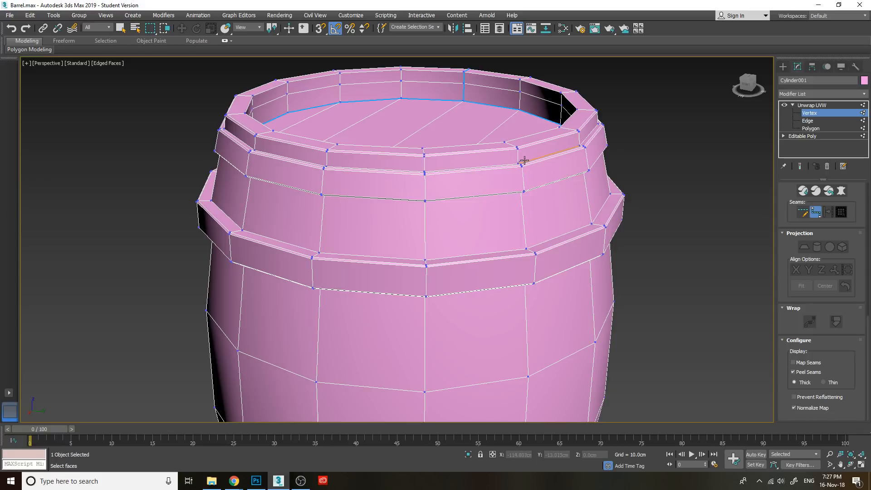
{"action": "scroll", "coordinate": [472, 165], "scroll_direction": "up", "scroll_amount": 2}
{"action": "scroll", "coordinate": [471, 165], "scroll_direction": "up", "scroll_amount": 2}
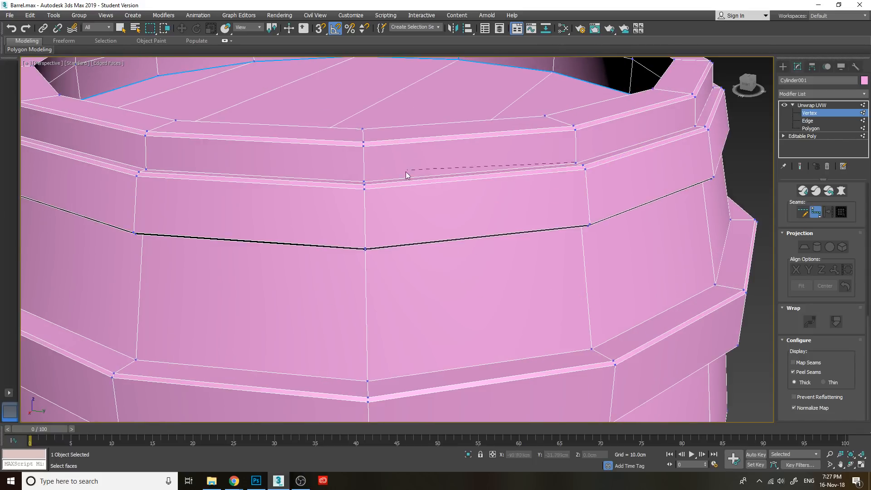
{"action": "left_click", "coordinate": [363, 183]}
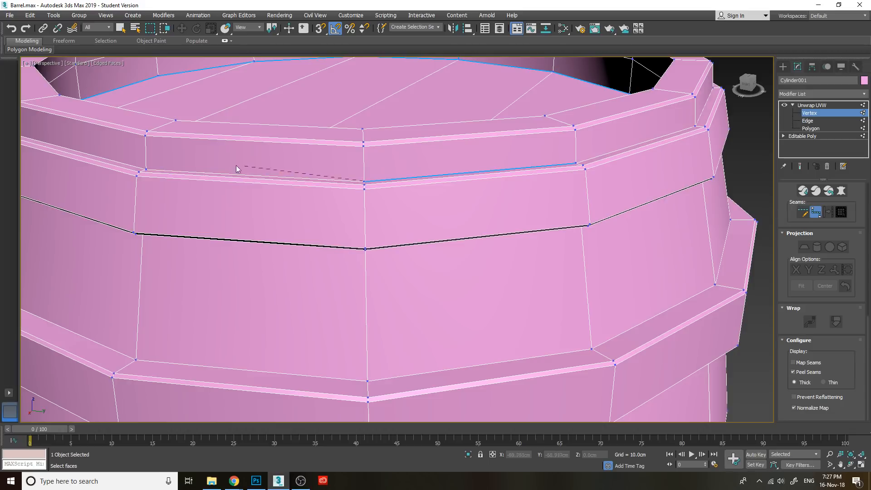
{"action": "left_click", "coordinate": [146, 171]}
{"action": "middle_click_drag", "start_coordinate": [147, 171], "coordinate": [346, 244]}
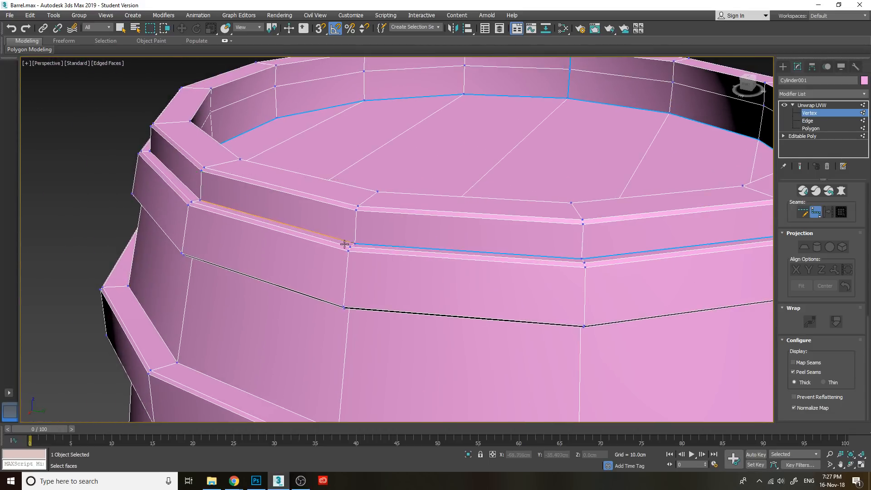
{"action": "left_click", "coordinate": [200, 199]}
Continue the groove seam above the uppermost band edge by edge around the next side of the barrel.
{"action": "left_click_drag", "start_coordinate": [749, 85], "coordinate": [774, 84]}
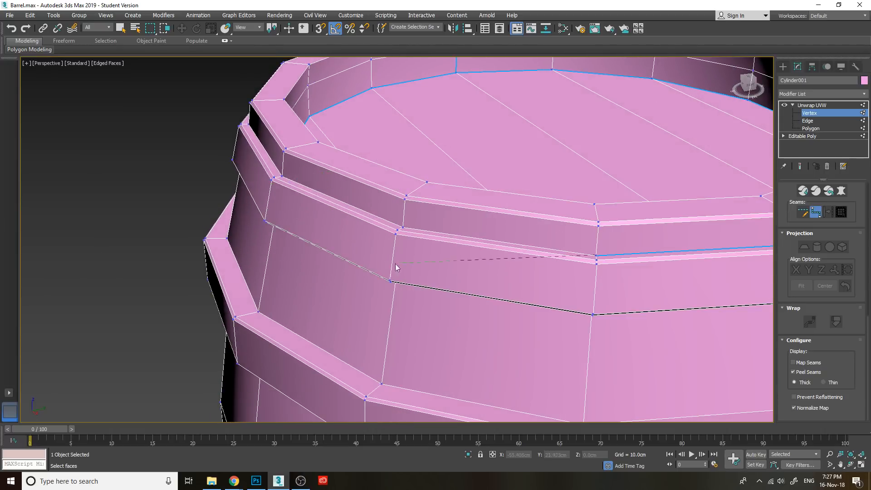
{"action": "left_click", "coordinate": [403, 227]}
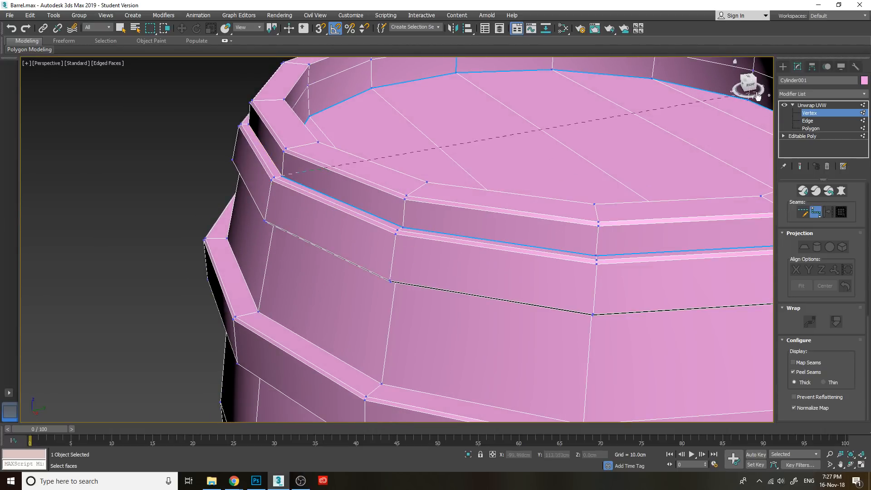
{"action": "left_click_drag", "start_coordinate": [748, 89], "coordinate": [744, 85]}
{"action": "left_click_drag", "start_coordinate": [402, 418], "coordinate": [410, 386]}
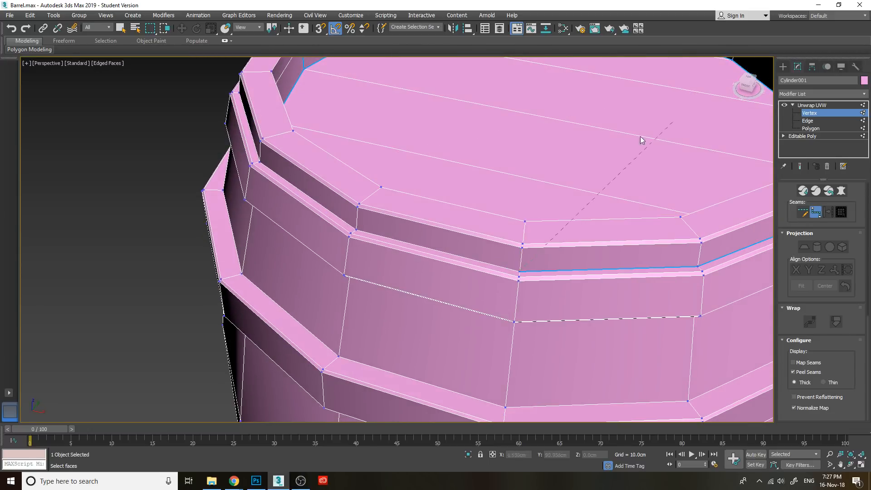
{"action": "left_click", "coordinate": [358, 231]}
{"action": "left_click_drag", "start_coordinate": [748, 84], "coordinate": [764, 86]}
{"action": "left_click", "coordinate": [333, 238]}
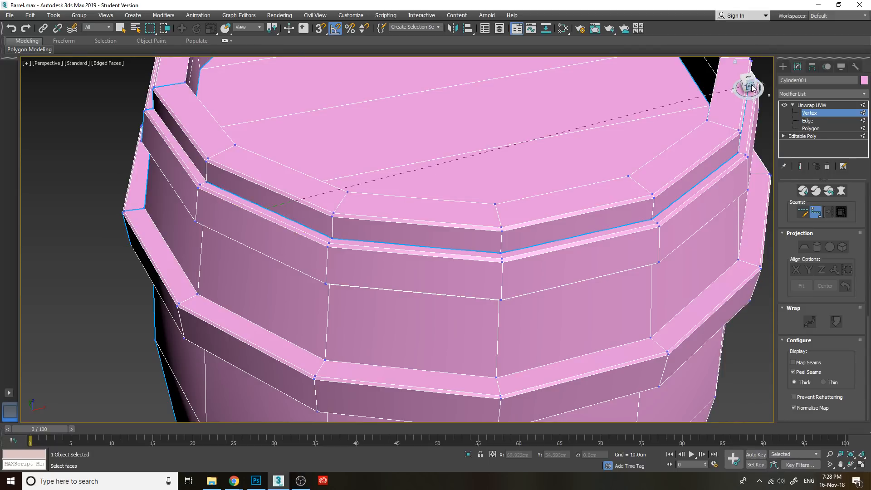
Carry the groove seam across the vertical seam and around the remaining edges to close the loop above the uppermost band.
{"action": "mouse_move", "coordinate": [749, 84]}
{"action": "left_mouse_down"}
{"action": "mouse_move", "coordinate": [740, 83]}
{"action": "mouse_move", "coordinate": [765, 86]}
{"action": "left_mouse_up"}
{"action": "left_click", "coordinate": [132, 200]}
{"action": "middle_click_drag", "start_coordinate": [311, 255], "coordinate": [531, 267]}
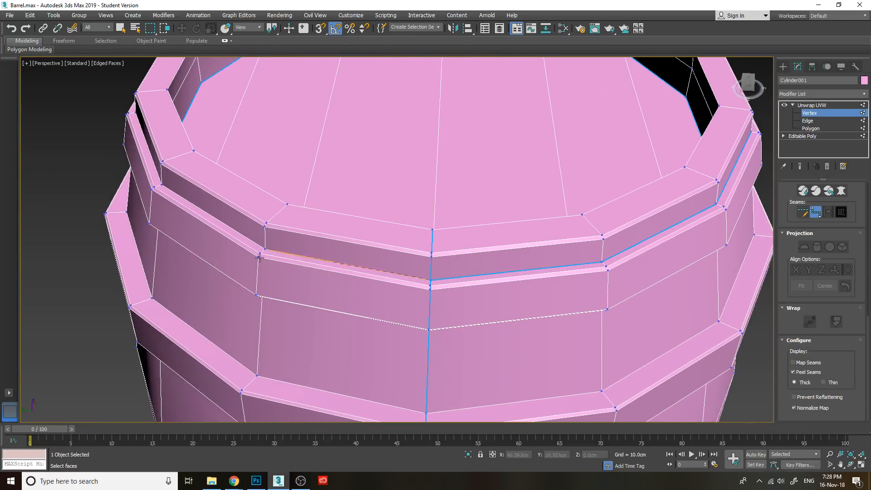
{"action": "left_click", "coordinate": [160, 184]}
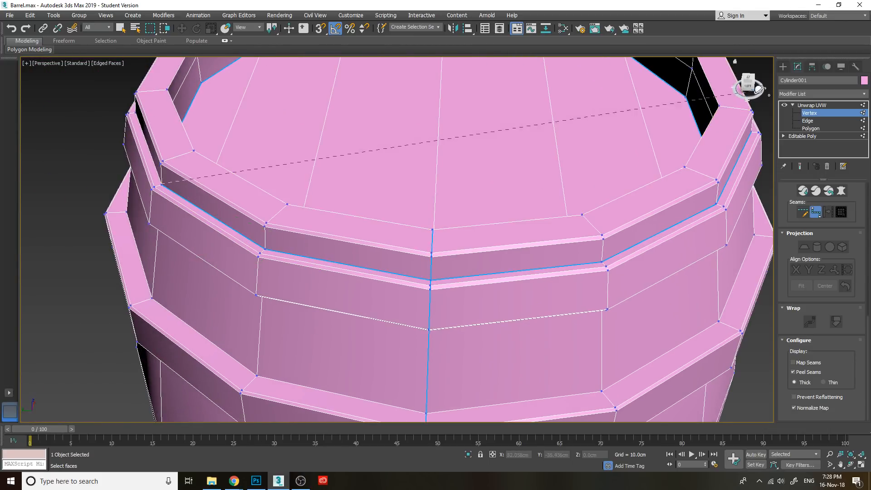
{"action": "left_click_drag", "start_coordinate": [747, 85], "coordinate": [776, 88]}
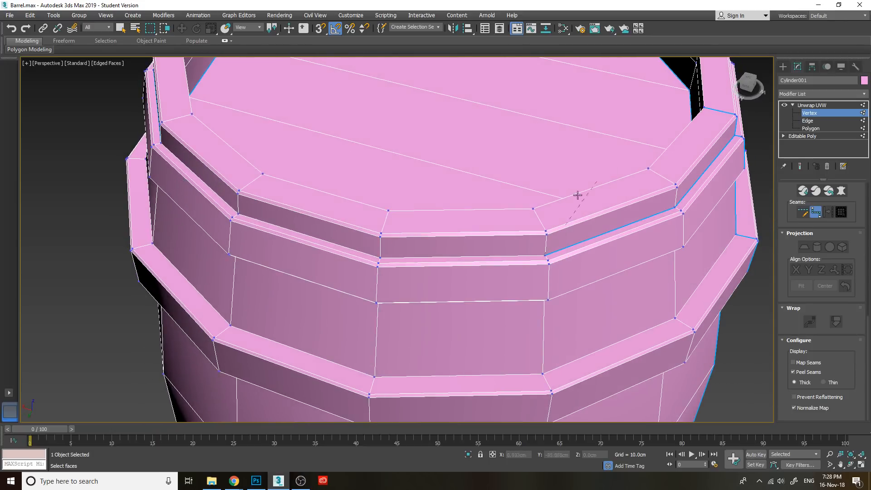
{"action": "left_click", "coordinate": [380, 257]}
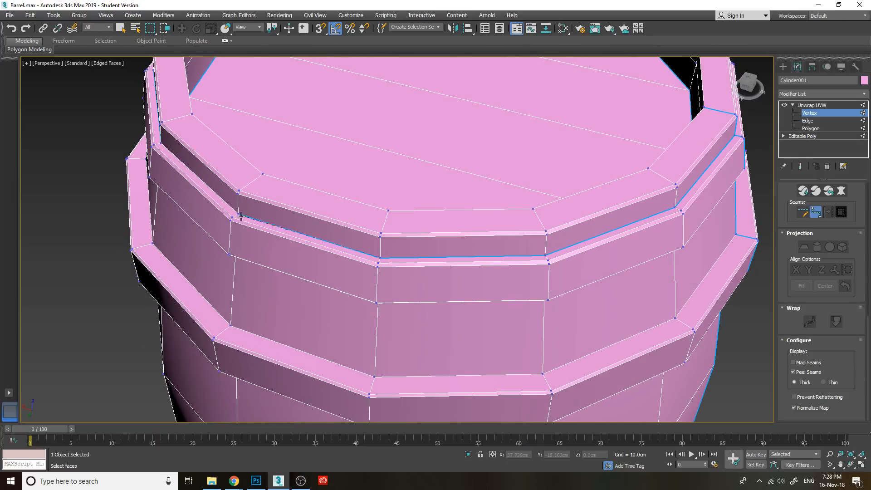
{"action": "left_click_drag", "start_coordinate": [744, 84], "coordinate": [758, 83]}
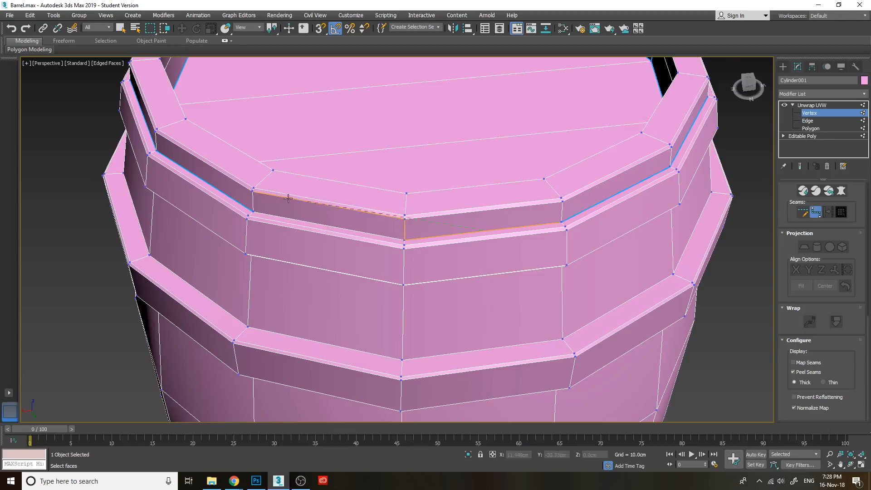
{"action": "left_click", "coordinate": [253, 214]}
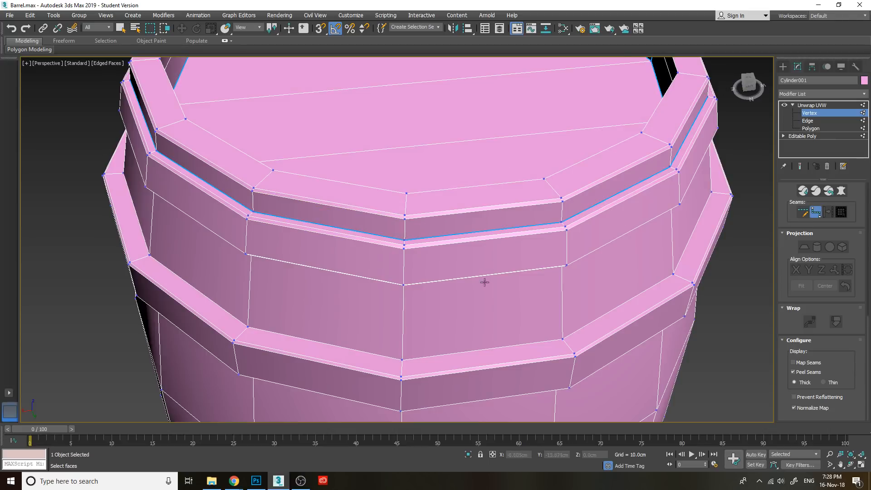
Start a second horizontal seam where the underside of the uppermost band meets the barrel wall, marking its first edge.
{"action": "left_click_drag", "start_coordinate": [753, 84], "coordinate": [754, 59]}
{"action": "middle_click_drag", "start_coordinate": [500, 136], "coordinate": [474, 286]}
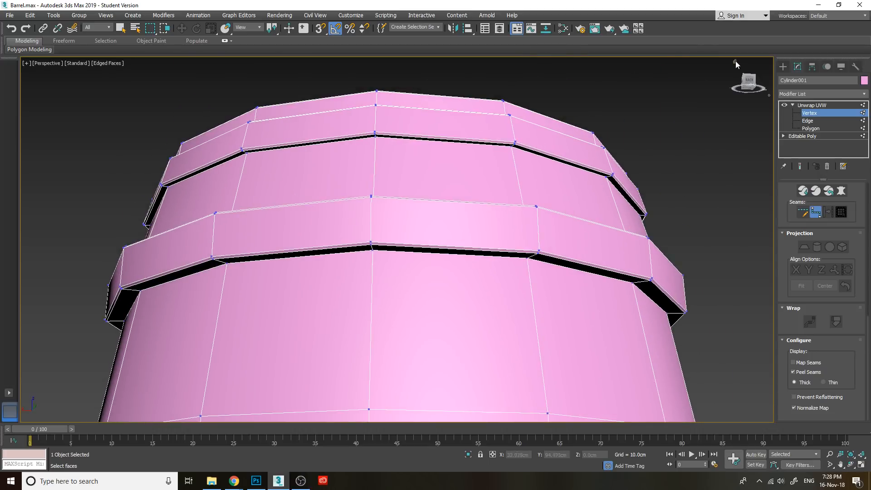
{"action": "left_click_drag", "start_coordinate": [743, 89], "coordinate": [745, 77]}
{"action": "middle_click_drag", "start_coordinate": [452, 131], "coordinate": [423, 219]}
{"action": "scroll", "coordinate": [364, 202], "scroll_direction": "up", "scroll_amount": 4}
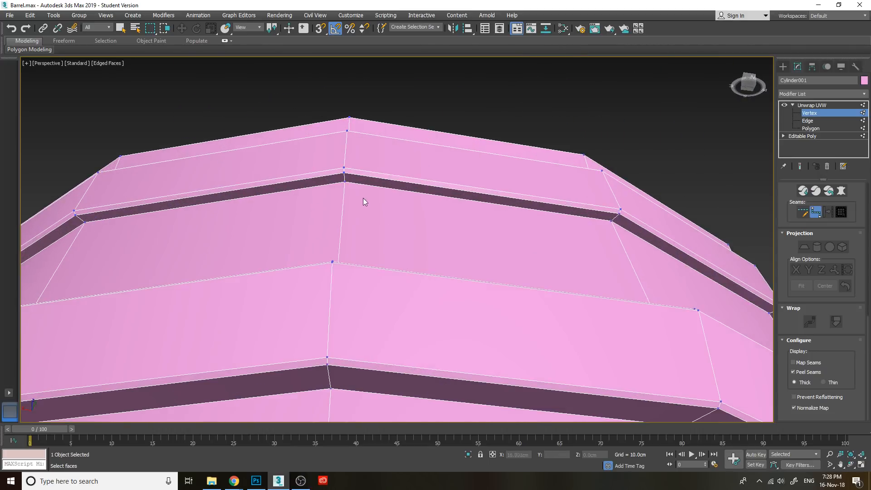
{"action": "left_click", "coordinate": [611, 220]}
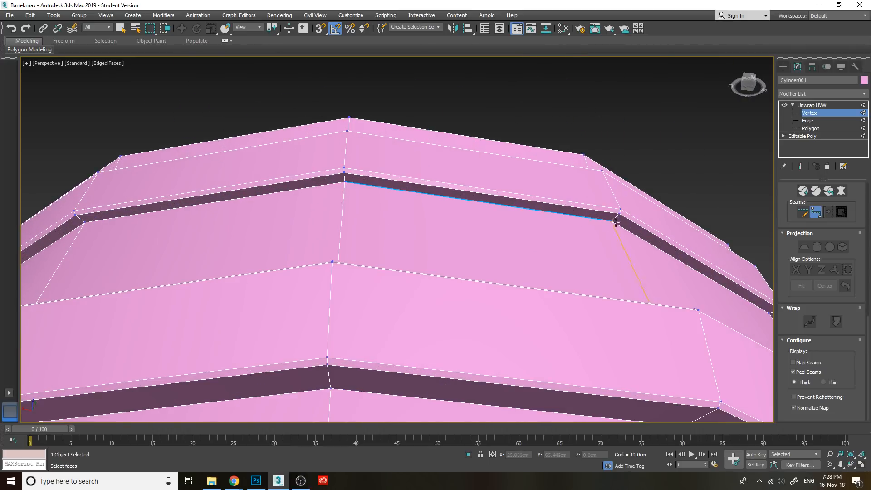
Extend the seam beneath the uppermost band edge by edge toward the vertical seam.
{"action": "left_click_drag", "start_coordinate": [748, 83], "coordinate": [733, 83]}
{"action": "middle_click_drag", "start_coordinate": [397, 239], "coordinate": [504, 222], "text": "alt"}
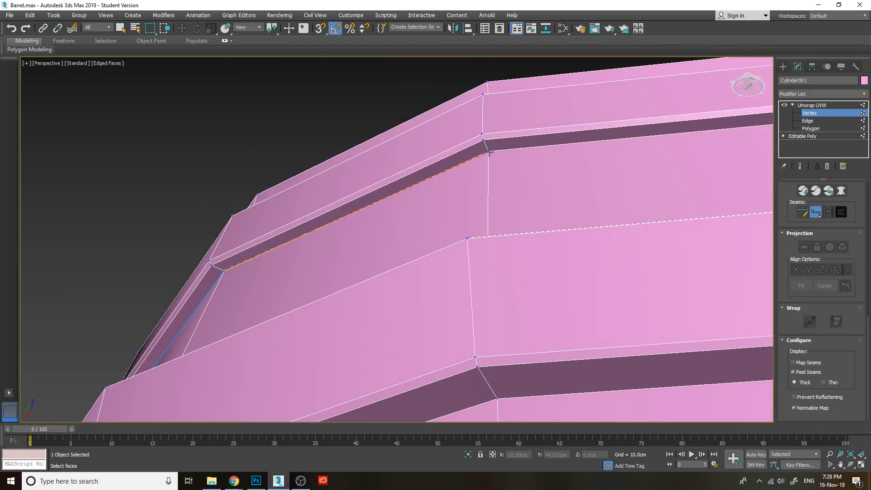
{"action": "middle_click_drag", "start_coordinate": [493, 158], "coordinate": [574, 185], "text": "alt"}
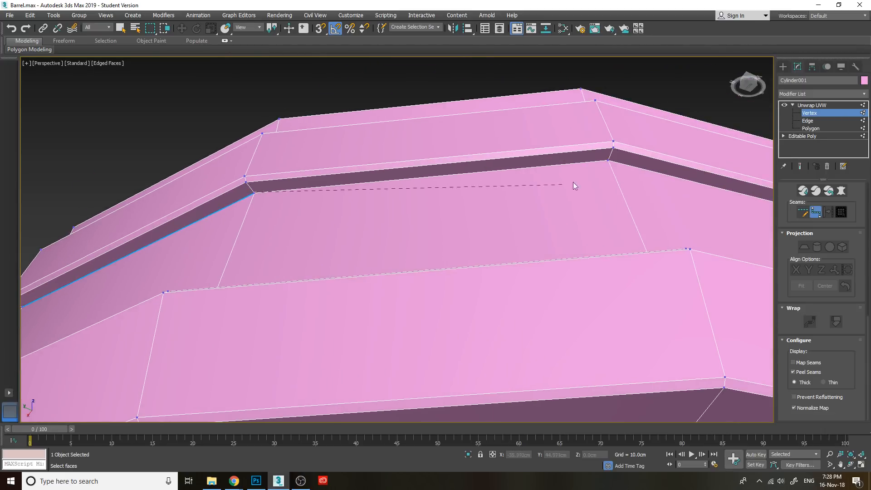
{"action": "left_click", "coordinate": [610, 161]}
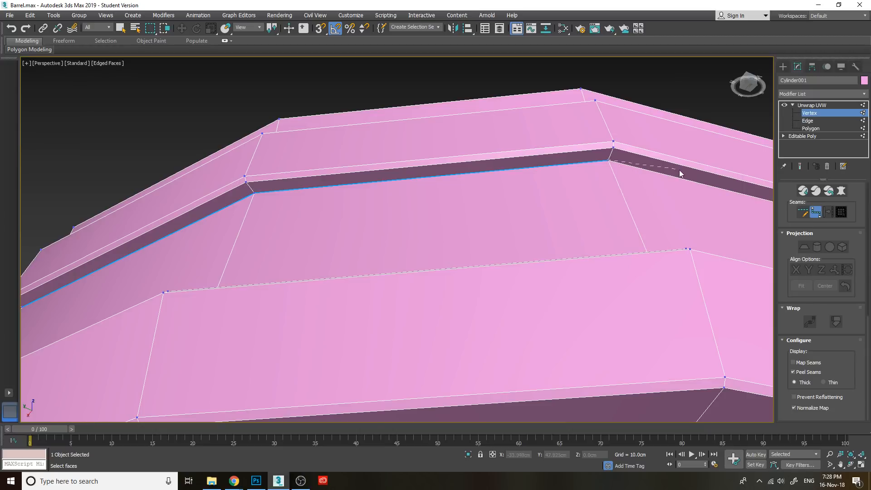
{"action": "left_click_drag", "start_coordinate": [757, 83], "coordinate": [743, 78]}
{"action": "middle_click_drag", "start_coordinate": [667, 140], "coordinate": [454, 227]}
{"action": "scroll", "coordinate": [453, 226], "scroll_direction": "down", "scroll_amount": 2}
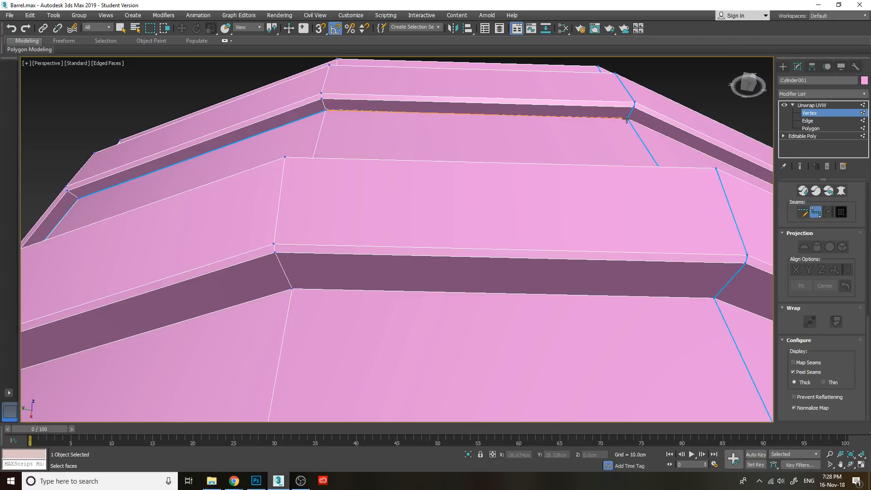
{"action": "middle_click_drag", "start_coordinate": [627, 119], "coordinate": [454, 188], "text": "alt"}
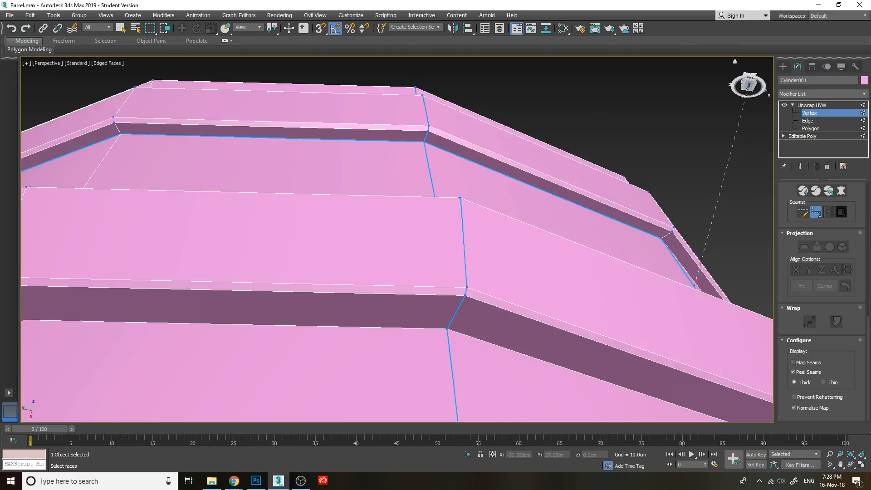
{"action": "middle_click_drag", "start_coordinate": [691, 81], "coordinate": [640, 203], "text": "alt"}
{"action": "key", "text": "ctrl+z"}
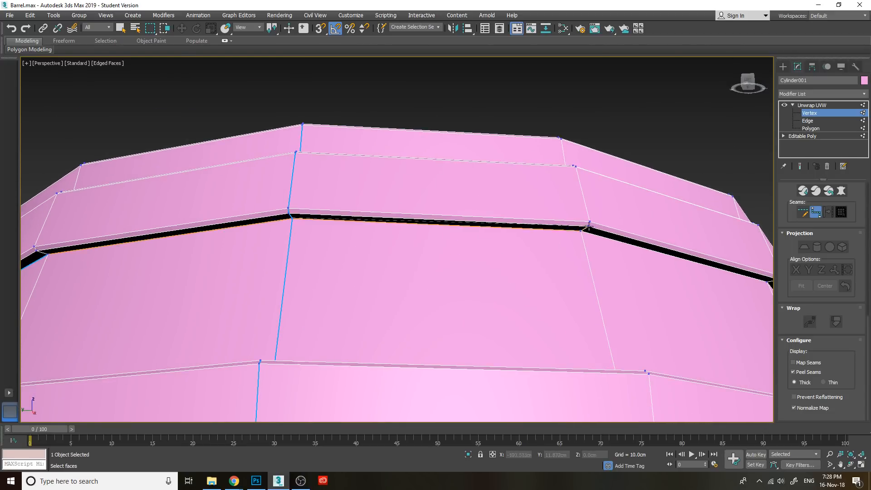
Carry the seam beneath the uppermost band past the vertical seam and along the next edges of the barrel wall.
{"action": "middle_click_drag", "start_coordinate": [749, 79], "coordinate": [751, 59], "text": "alt"}
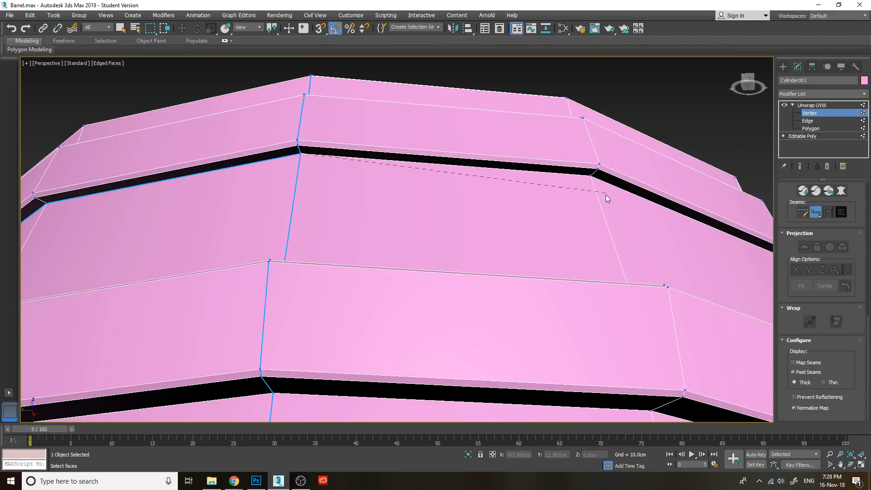
{"action": "left_click", "coordinate": [590, 177]}
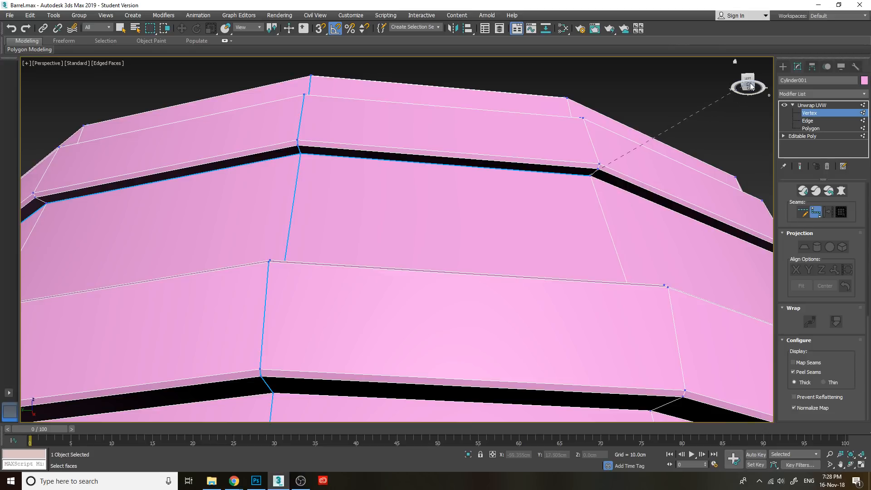
{"action": "middle_click_drag", "start_coordinate": [751, 86], "coordinate": [589, 177], "text": "alt"}
{"action": "scroll", "coordinate": [589, 177], "scroll_direction": "down", "scroll_amount": 3}
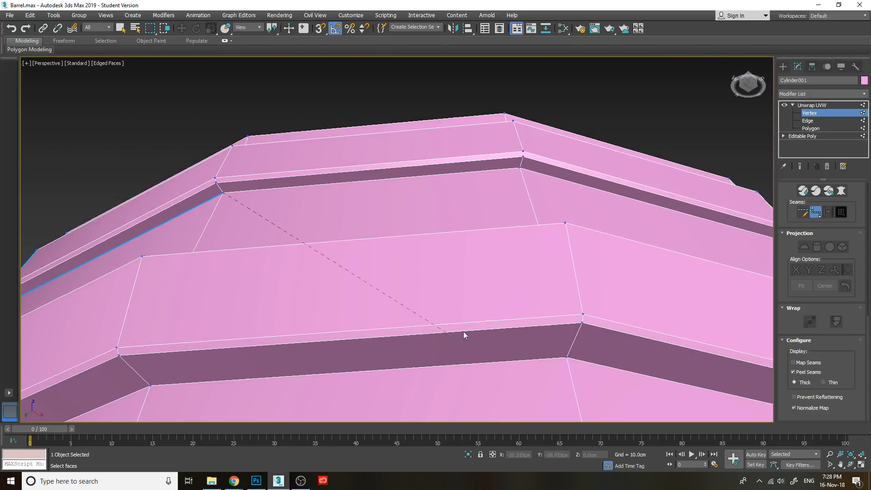
{"action": "left_click", "coordinate": [519, 167]}
{"action": "middle_click_drag", "start_coordinate": [593, 208], "coordinate": [372, 194], "text": "alt"}
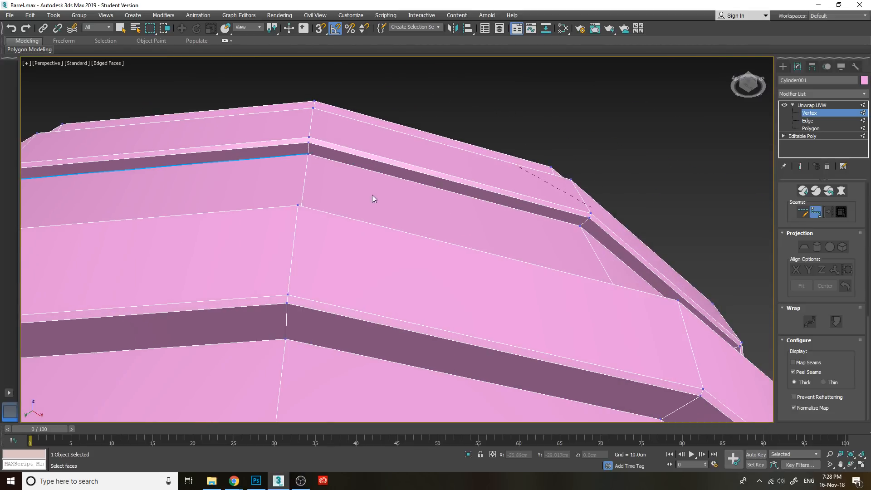
{"action": "left_click", "coordinate": [581, 225]}
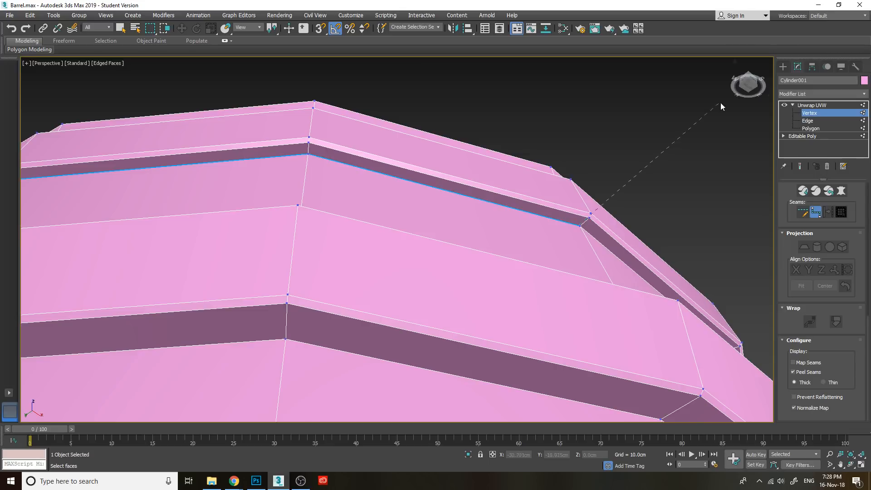
Continue the seam beneath the uppermost band edge by edge around the next side of the barrel.
{"action": "middle_click_drag", "start_coordinate": [749, 92], "coordinate": [150, 264], "text": "alt"}
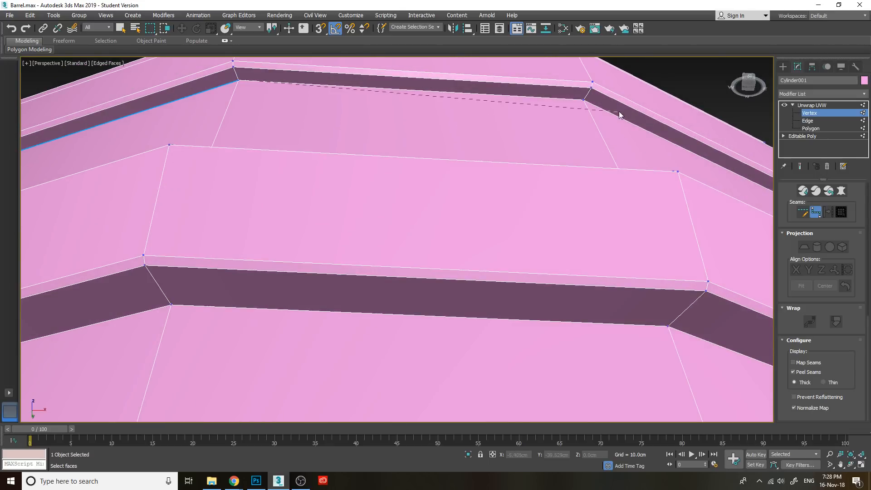
{"action": "left_click", "coordinate": [585, 100]}
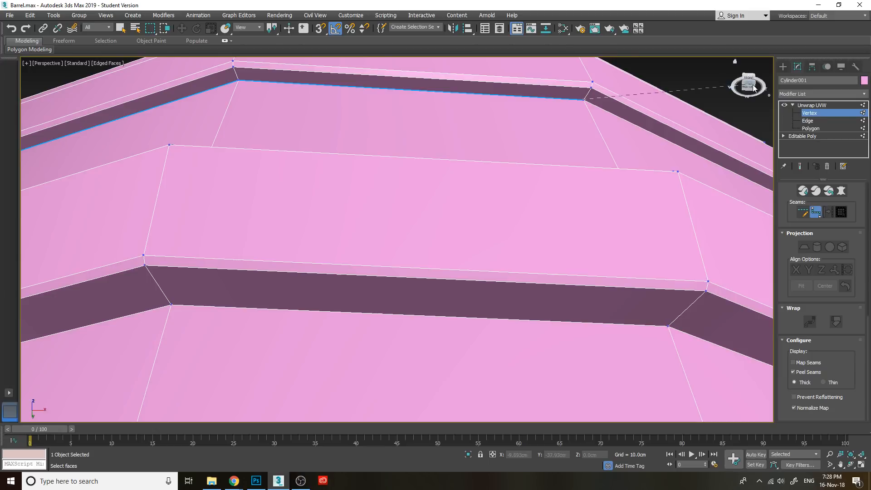
{"action": "middle_click_drag", "start_coordinate": [586, 100], "coordinate": [199, 262], "text": "alt"}
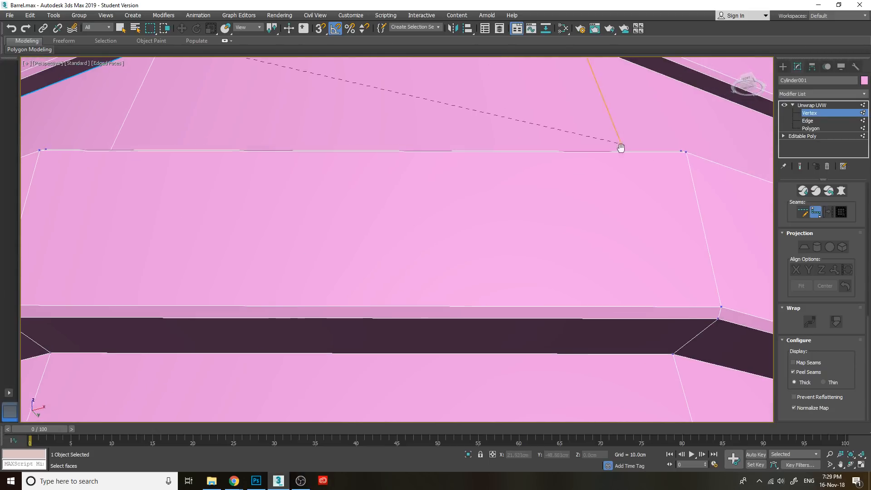
{"action": "scroll", "coordinate": [593, 224], "scroll_direction": "down", "scroll_amount": 3}
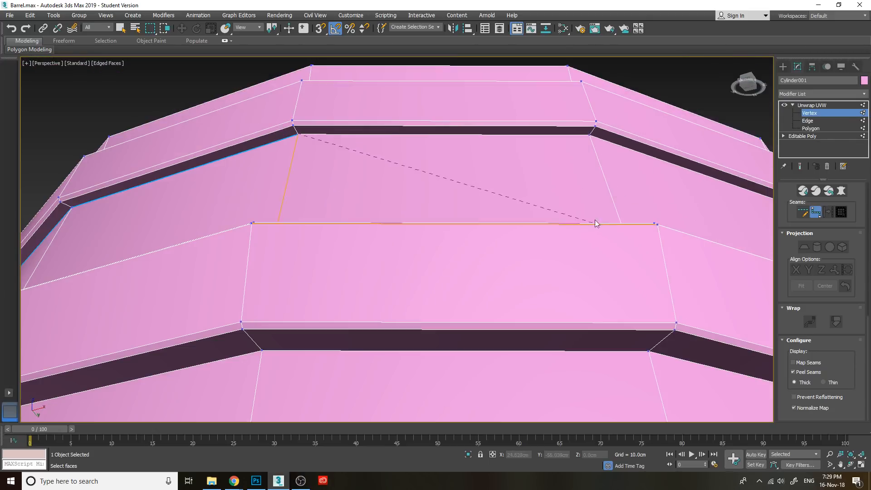
{"action": "left_click", "coordinate": [590, 137]}
{"action": "middle_click_drag", "start_coordinate": [650, 186], "coordinate": [496, 208], "text": "alt"}
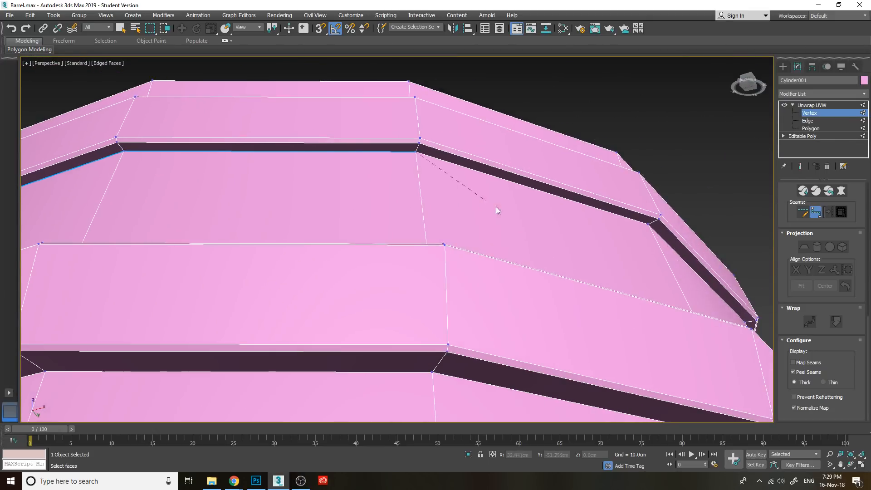
Undo the last misplaced pick and mark the remaining edges beneath the uppermost band to close its seam loop.
{"action": "left_click", "coordinate": [646, 225]}
{"action": "key", "text": "ctrl+z"}
{"action": "left_click", "coordinate": [745, 84]}
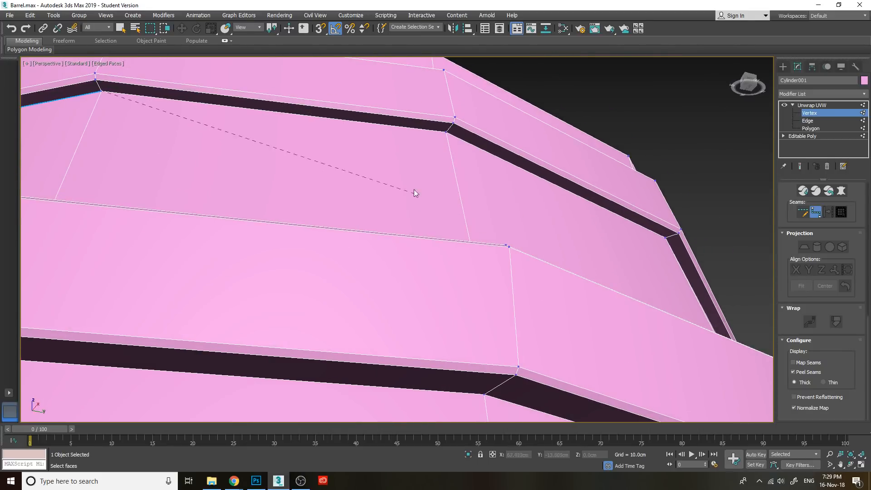
{"action": "left_click", "coordinate": [447, 131]}
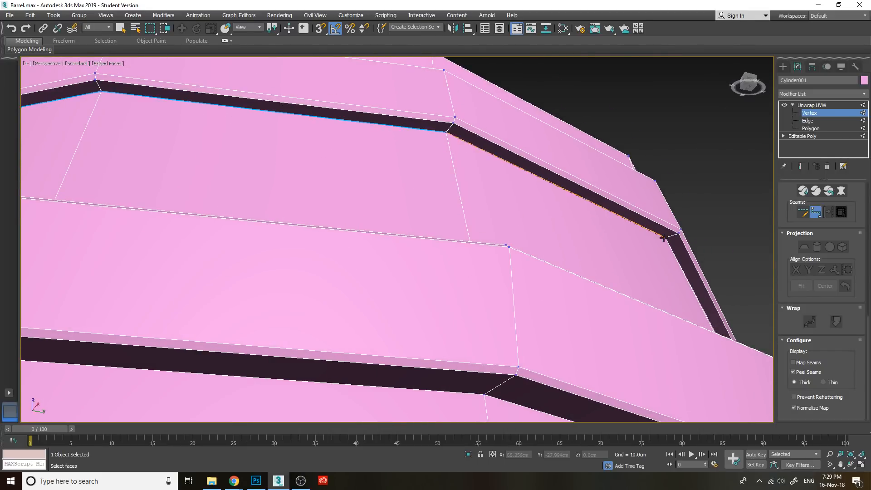
{"action": "left_click", "coordinate": [763, 87]}
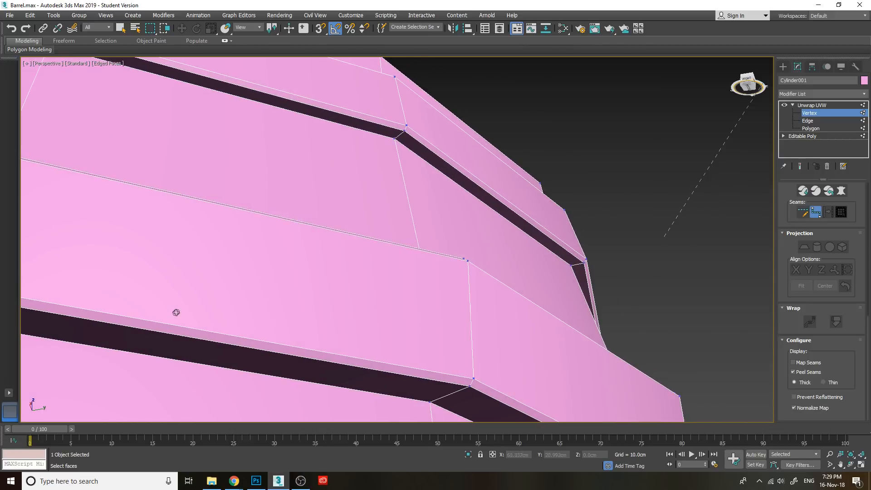
{"action": "left_click", "coordinate": [395, 137]}
{"action": "left_click", "coordinate": [571, 264]}
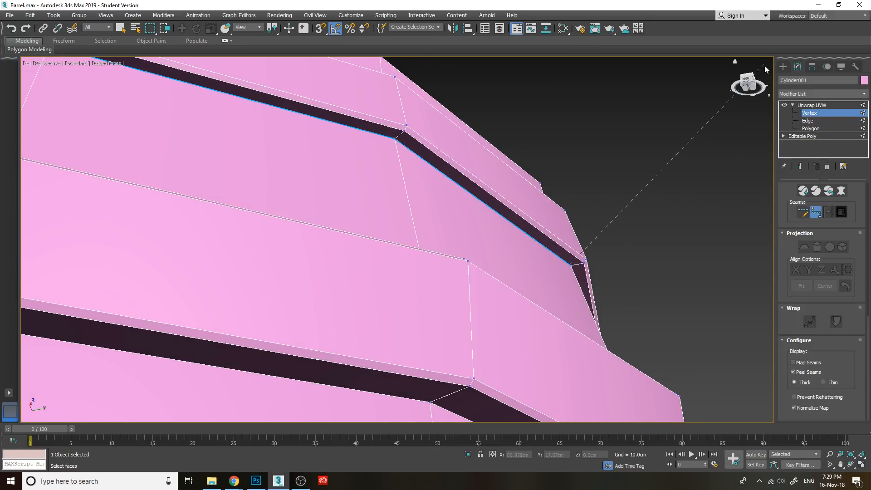
{"action": "middle_click_drag", "start_coordinate": [176, 312], "coordinate": [204, 254], "text": "alt"}
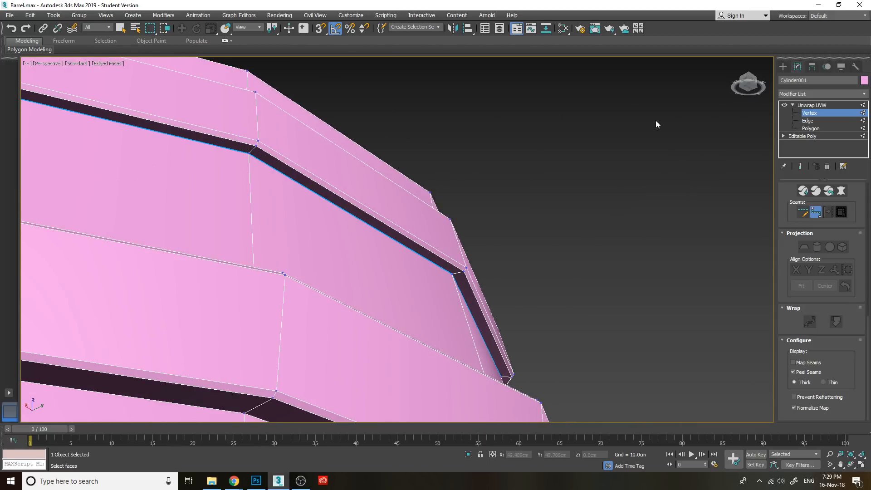
Start a seam where the upper face of the second band meets the barrel wall and mark it to the vertical seam.
{"action": "left_click", "coordinate": [736, 61]}
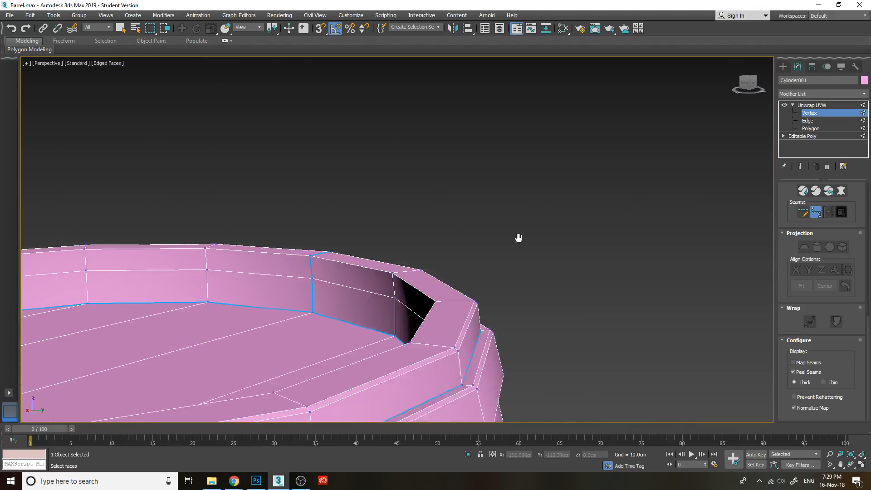
{"action": "scroll", "coordinate": [502, 252], "scroll_direction": "up", "scroll_amount": 5}
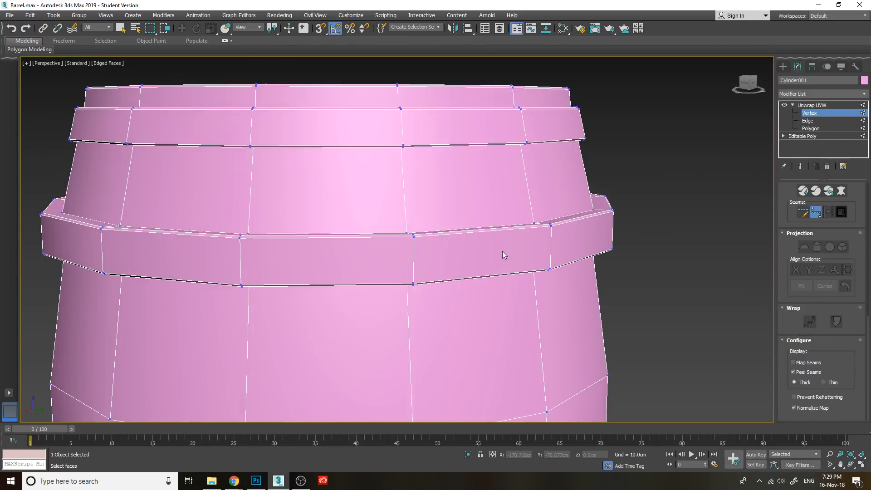
{"action": "middle_click_drag", "start_coordinate": [386, 198], "coordinate": [398, 239], "text": "alt"}
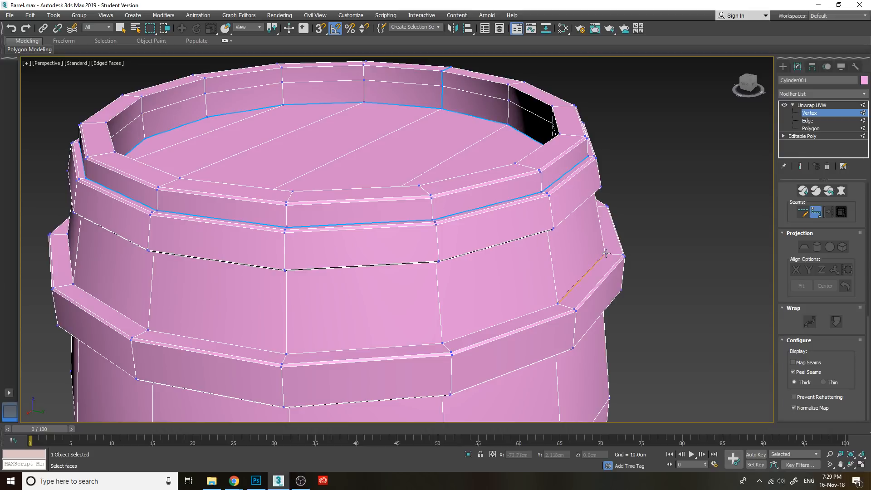
{"action": "left_click_drag", "start_coordinate": [757, 87], "coordinate": [733, 93]}
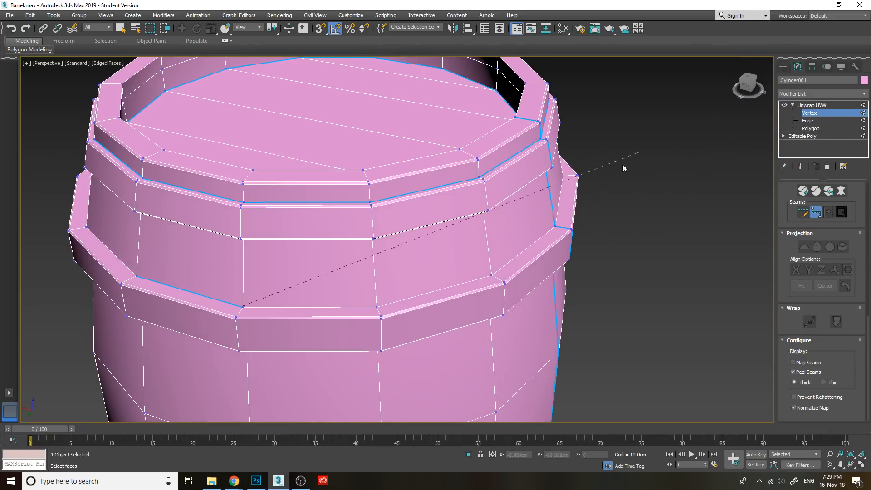
{"action": "left_click", "coordinate": [492, 276]}
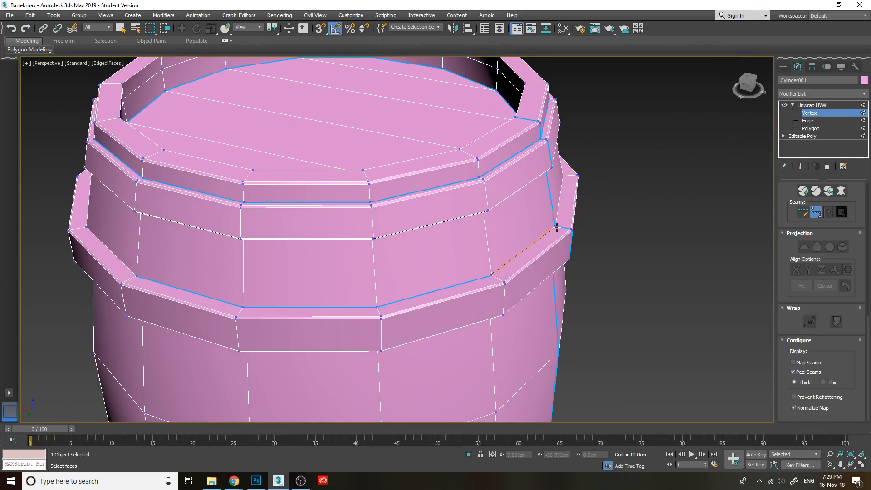
{"action": "left_click", "coordinate": [554, 227]}
Carry the seam above the second band past the vertical seam and around the next sides of the barrel.
{"action": "left_click_drag", "start_coordinate": [751, 84], "coordinate": [722, 91]}
{"action": "left_click", "coordinate": [590, 310]}
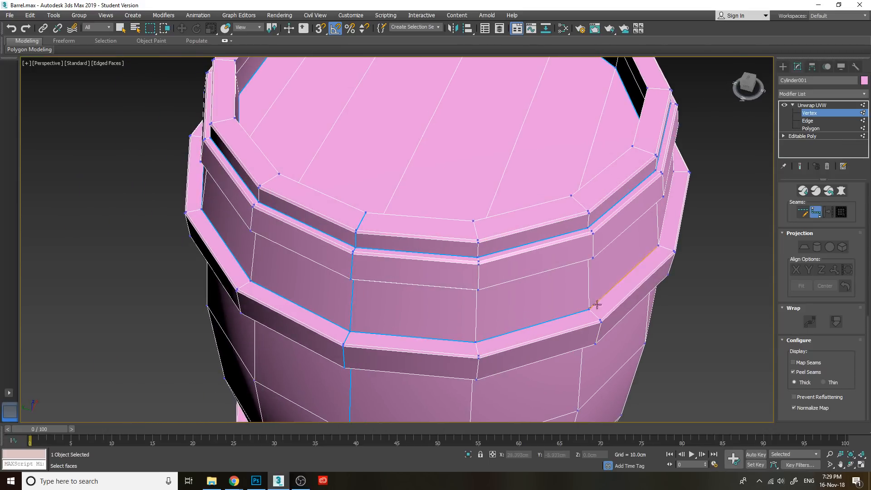
{"action": "left_click", "coordinate": [658, 244]}
{"action": "left_click_drag", "start_coordinate": [756, 90], "coordinate": [732, 85]}
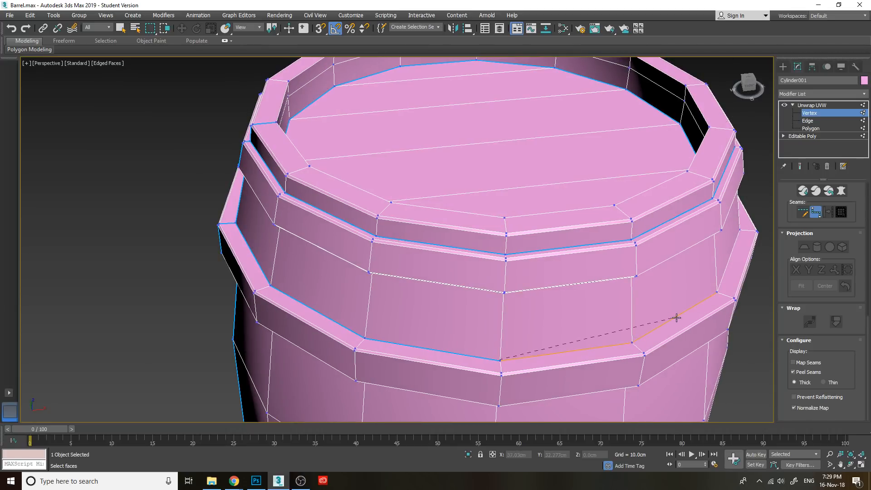
{"action": "left_click", "coordinate": [695, 305]}
{"action": "left_click", "coordinate": [732, 250]}
{"action": "left_click_drag", "start_coordinate": [745, 86], "coordinate": [743, 88]}
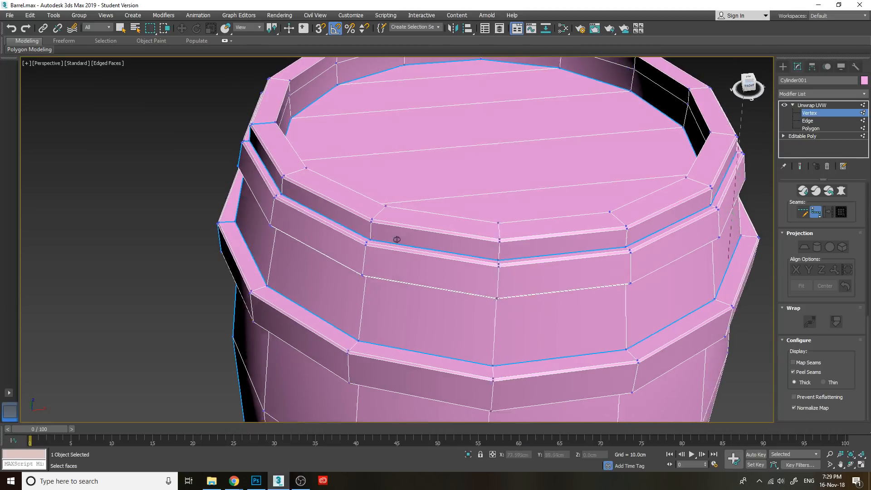
Extend the seam above the second band along the wall edges toward its starting point.
{"action": "middle_click_drag", "start_coordinate": [397, 240], "coordinate": [428, 356], "text": "alt"}
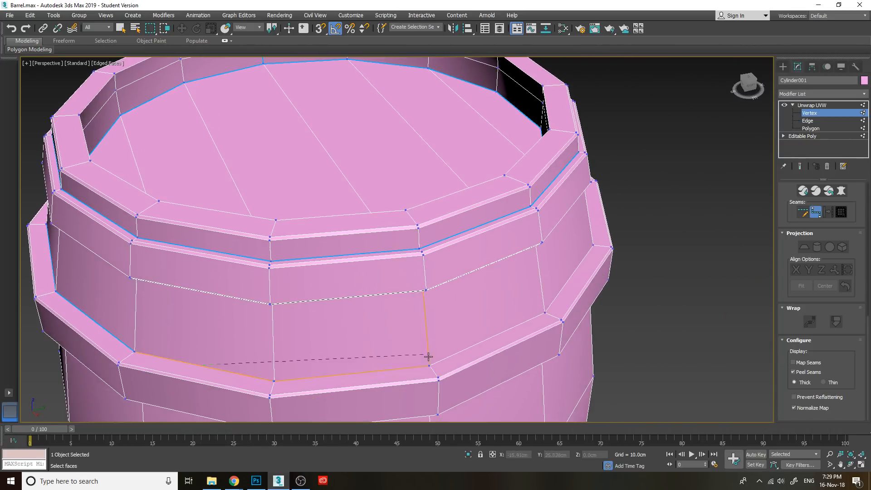
{"action": "left_click", "coordinate": [472, 354]}
{"action": "left_click", "coordinate": [565, 284]}
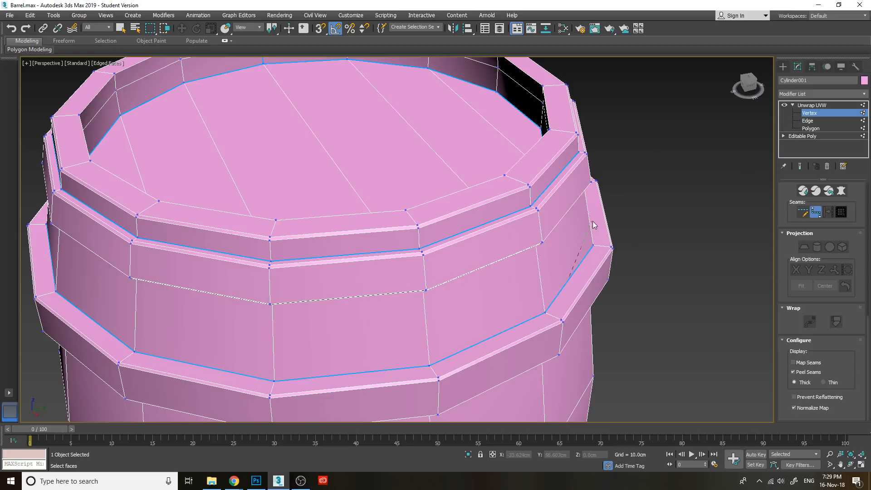
{"action": "left_click_drag", "start_coordinate": [747, 85], "coordinate": [734, 96]}
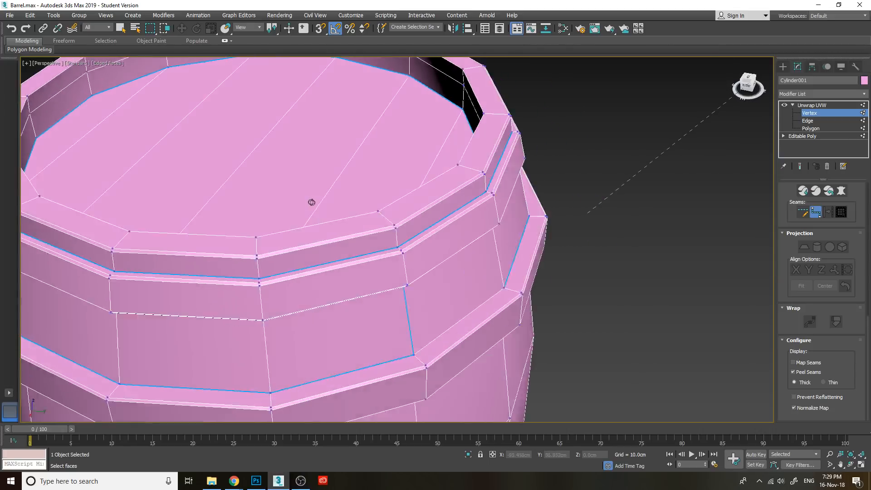
{"action": "middle_click_drag", "start_coordinate": [312, 202], "coordinate": [286, 204], "text": "alt"}
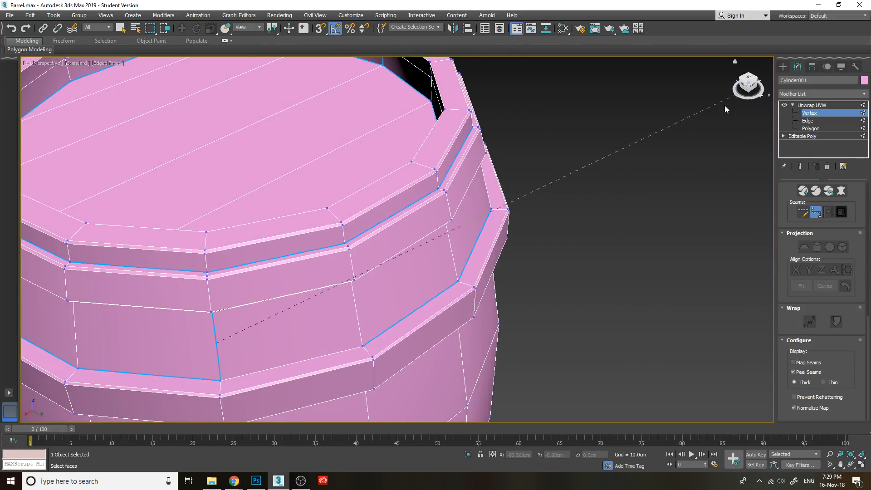
Undo the stray vertical seam edge and mark the missing edge above the second band to close the loop.
{"action": "right_click", "coordinate": [389, 338]}
{"action": "key", "text": "ctrl+z"}
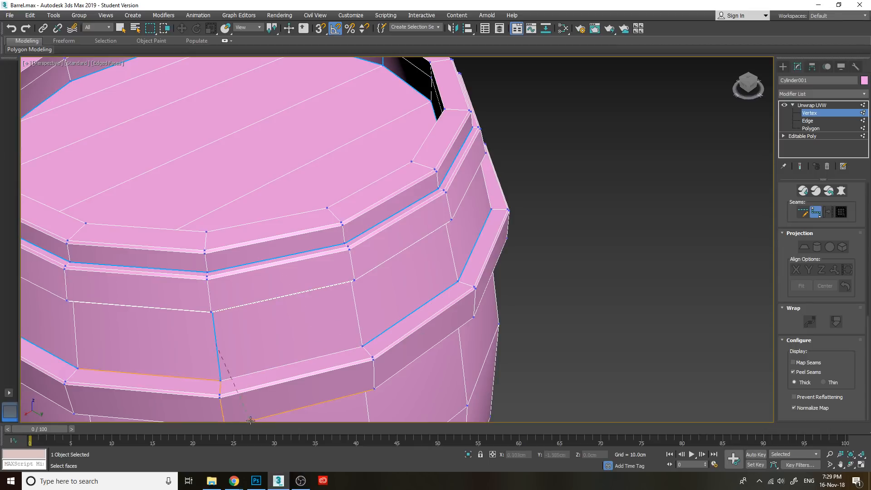
{"action": "left_click", "coordinate": [319, 357]}
{"action": "right_click", "coordinate": [560, 306]}
Start a seam where the underside of the second band meets the barrel wall, marking its first edges.
{"action": "scroll", "coordinate": [560, 306], "scroll_direction": "down", "scroll_amount": 5}
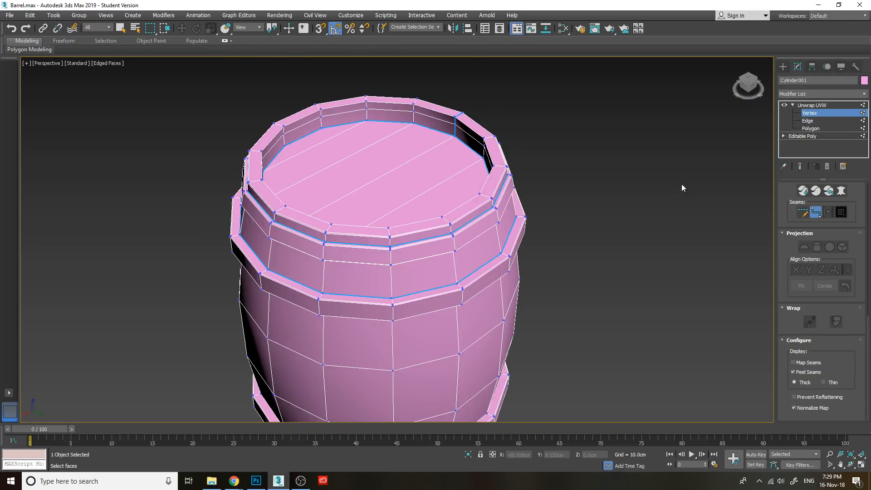
{"action": "left_click_drag", "start_coordinate": [746, 83], "coordinate": [744, 34]}
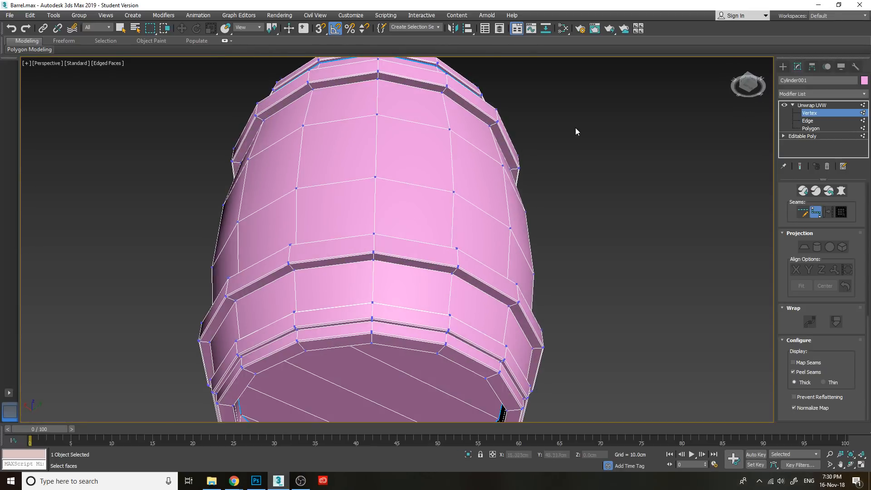
{"action": "middle_click_drag", "start_coordinate": [420, 132], "coordinate": [419, 248]}
{"action": "scroll", "coordinate": [419, 251], "scroll_direction": "up", "scroll_amount": 3}
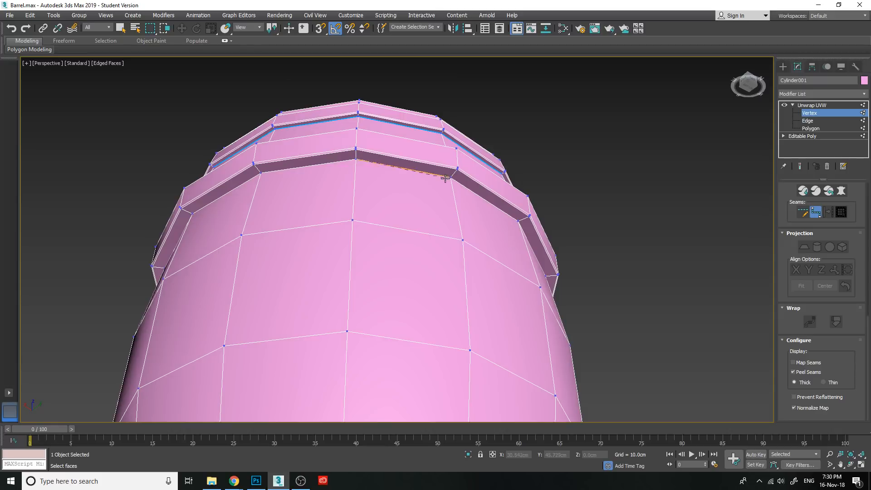
{"action": "left_click", "coordinate": [517, 220]}
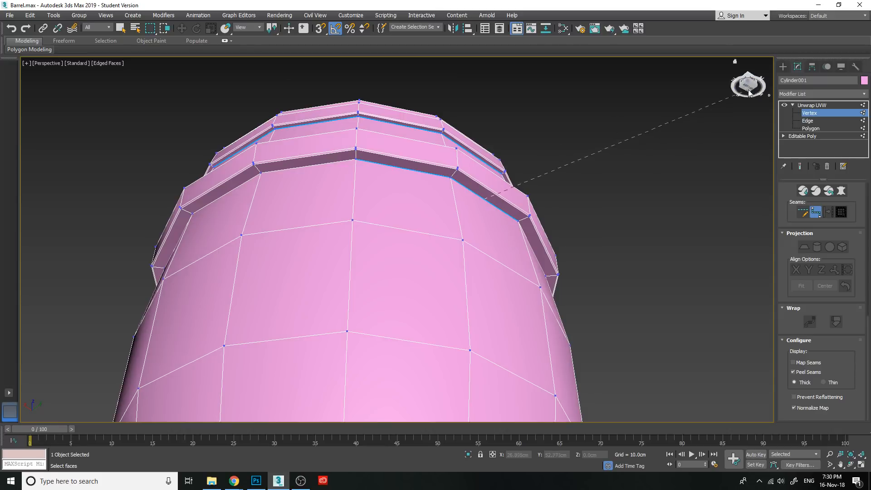
Extend the seam beneath the second band edge by edge up to and past the vertical seam.
{"action": "left_click_drag", "start_coordinate": [748, 85], "coordinate": [717, 76]}
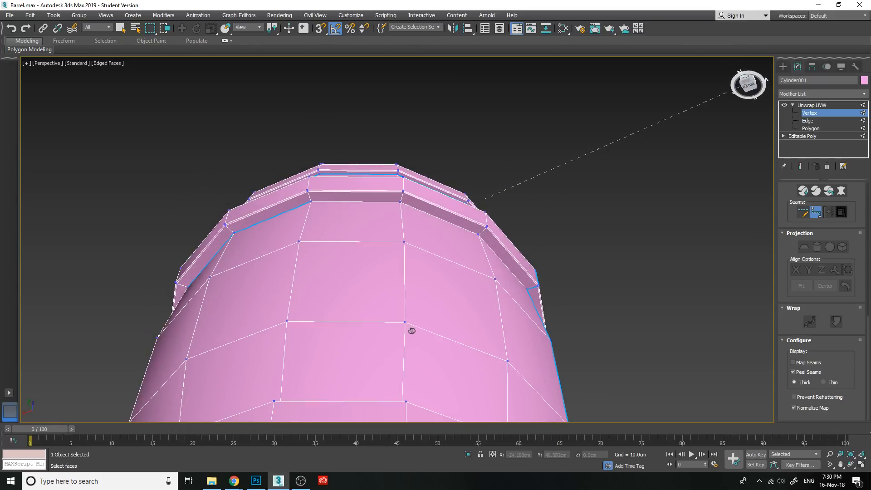
{"action": "left_click", "coordinate": [401, 203]}
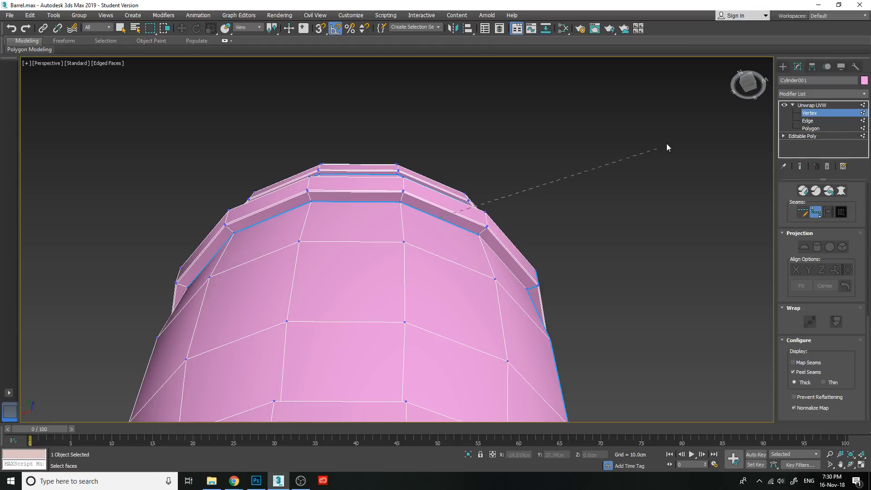
{"action": "left_click_drag", "start_coordinate": [747, 83], "coordinate": [740, 82]}
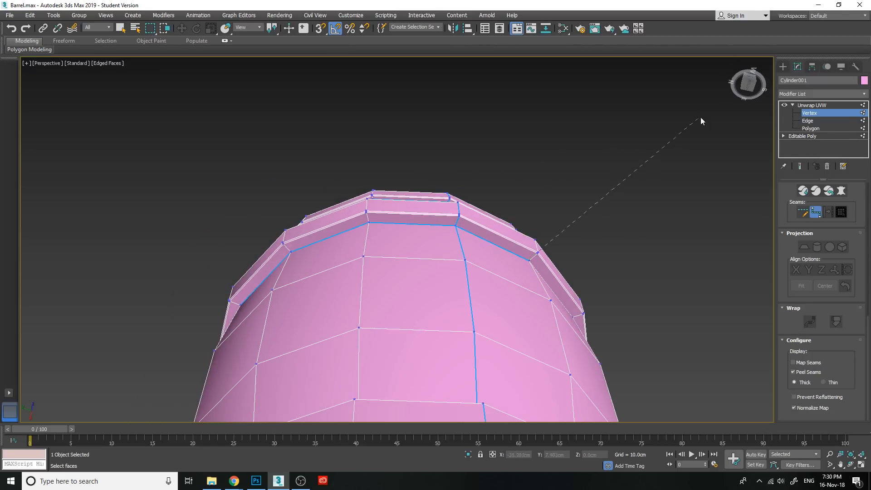
Extend the seam beneath the second band along the next wall edges, correcting the stray vertical edge.
{"action": "left_click_drag", "start_coordinate": [744, 83], "coordinate": [737, 99]}
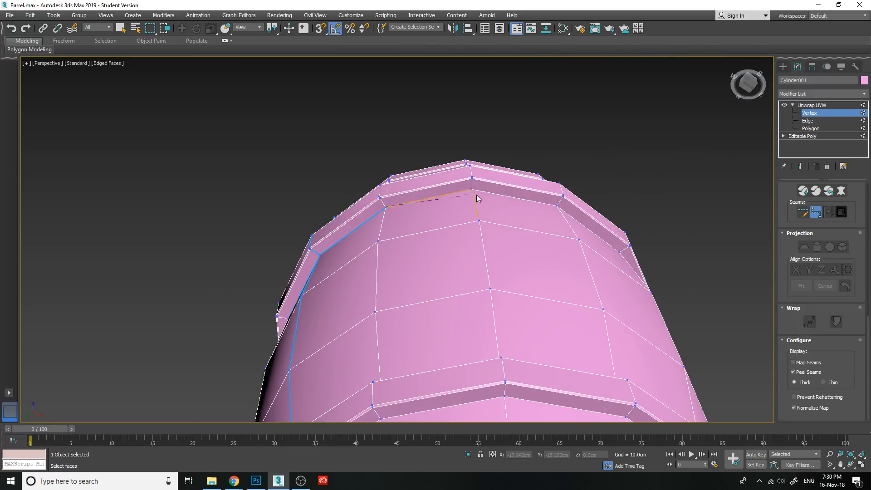
{"action": "left_click", "coordinate": [558, 206]}
{"action": "left_click_drag", "start_coordinate": [738, 98], "coordinate": [734, 94]}
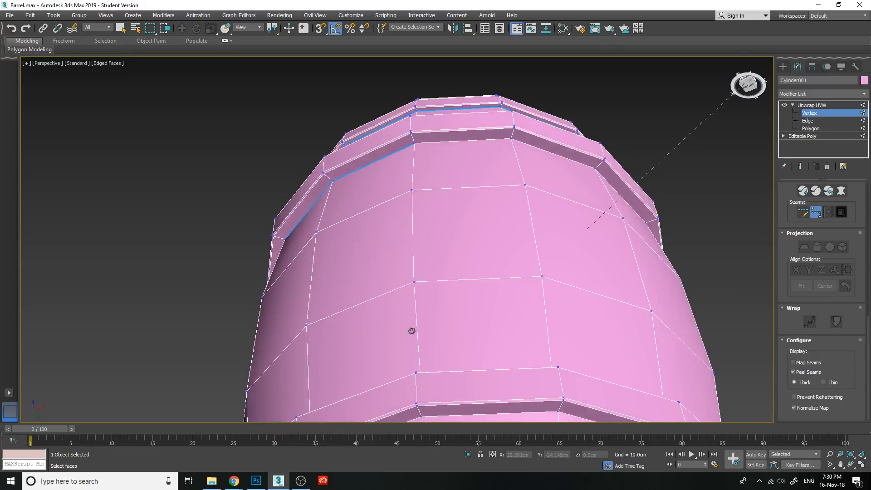
{"action": "left_click_drag", "start_coordinate": [412, 331], "coordinate": [412, 331]}
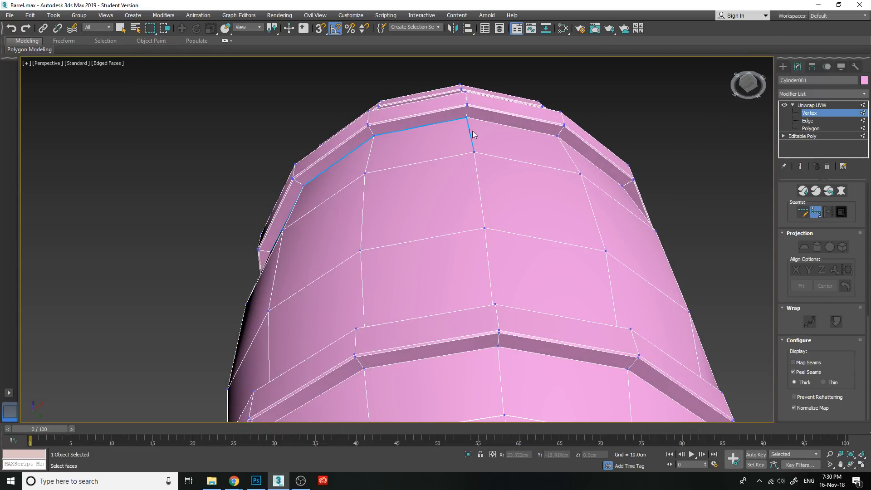
{"action": "left_click", "coordinate": [468, 118]}
{"action": "left_click", "coordinate": [468, 118]}
Mark the remaining wall edges beneath the second band to close the seam loop.
{"action": "middle_click_drag", "start_coordinate": [554, 137], "coordinate": [431, 127], "text": "alt"}
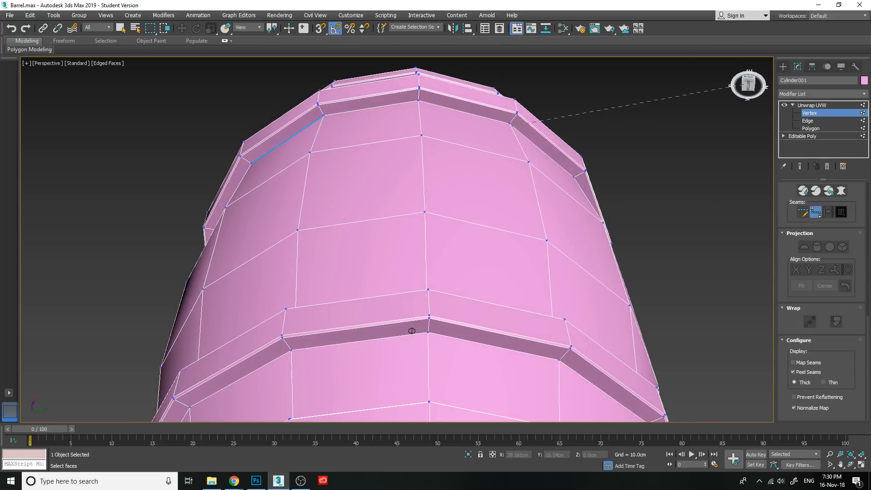
{"action": "left_click", "coordinate": [421, 102]}
{"action": "left_click_drag", "start_coordinate": [752, 84], "coordinate": [722, 75]}
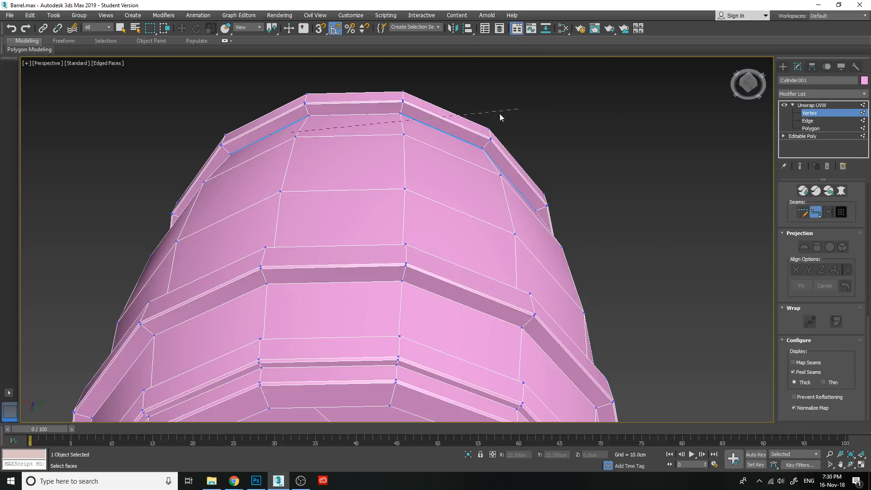
{"action": "left_click", "coordinate": [401, 114]}
Start a seam where the upper side of the third band meets the barrel wall, marking its first four vertices.
{"action": "left_click_drag", "start_coordinate": [748, 85], "coordinate": [746, 102]}
{"action": "middle_click_drag", "start_coordinate": [626, 284], "coordinate": [654, 118]}
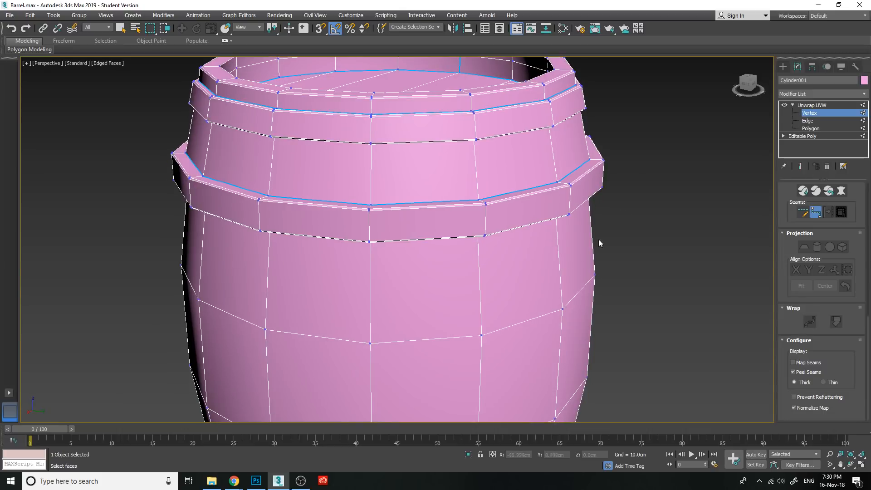
{"action": "middle_click_drag", "start_coordinate": [540, 323], "coordinate": [557, 274]}
{"action": "scroll", "coordinate": [557, 275], "scroll_direction": "down", "scroll_amount": 2}
{"action": "middle_click_drag", "start_coordinate": [544, 399], "coordinate": [563, 318]}
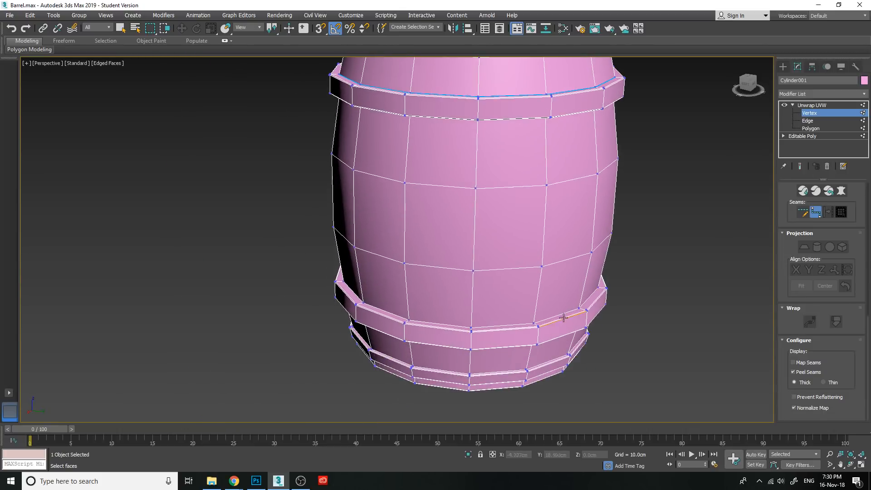
{"action": "scroll", "coordinate": [563, 318], "scroll_direction": "up", "scroll_amount": 2}
{"action": "left_click", "coordinate": [522, 325]}
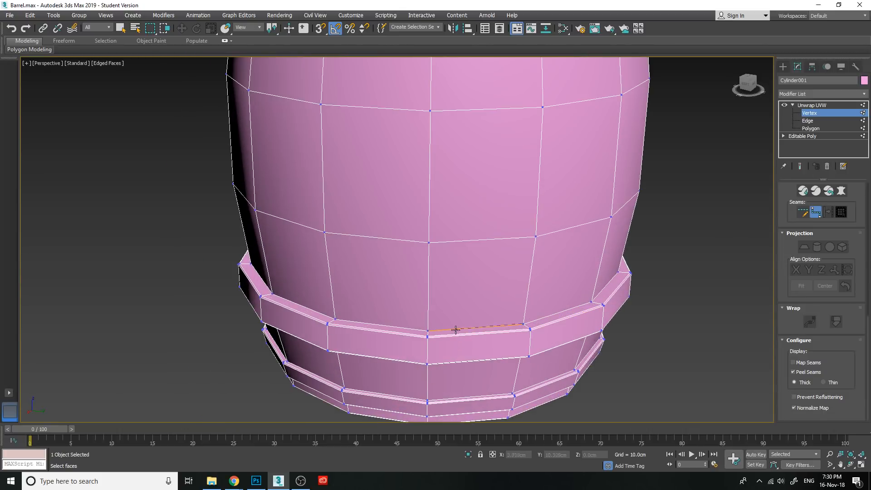
{"action": "left_click", "coordinate": [427, 330]}
{"action": "left_click", "coordinate": [334, 320]}
{"action": "left_click", "coordinate": [271, 295]}
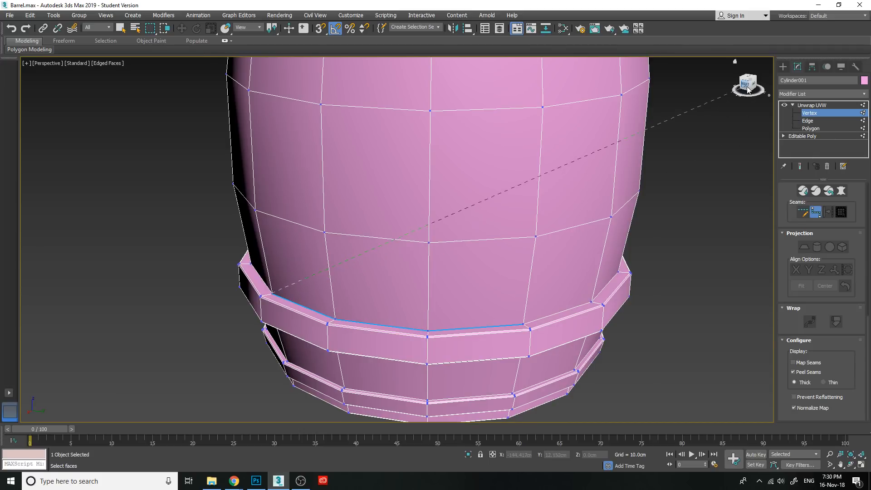
Extend the seam above the third band, undoing the misplaced edges and marking the wall edge again.
{"action": "left_click_drag", "start_coordinate": [748, 88], "coordinate": [767, 92]}
{"action": "left_click", "coordinate": [311, 343]}
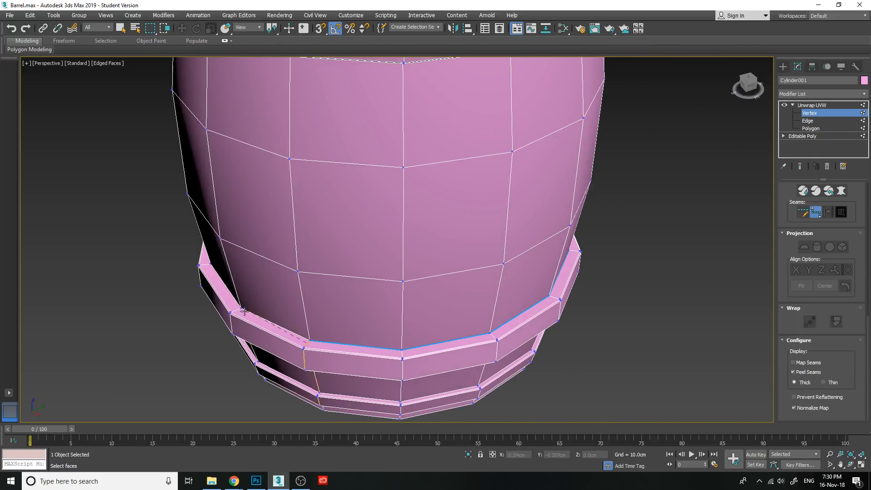
{"action": "left_click", "coordinate": [240, 310]}
{"action": "key", "text": "ctrl+z"}
{"action": "key", "text": "ctrl+z"}
{"action": "key", "text": "ctrl+z"}
{"action": "left_click", "coordinate": [309, 339]}
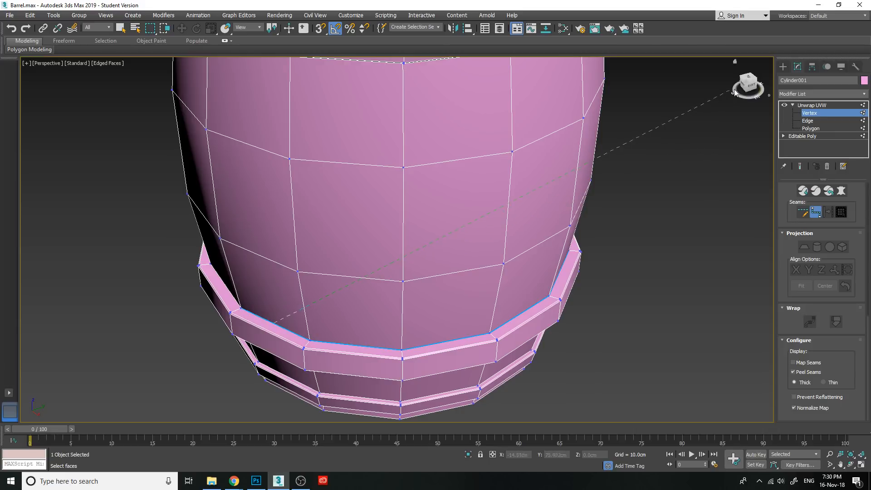
Continue the seam above the third band edge by edge until it reaches the vertical seam.
{"action": "left_click_drag", "start_coordinate": [745, 86], "coordinate": [759, 85]}
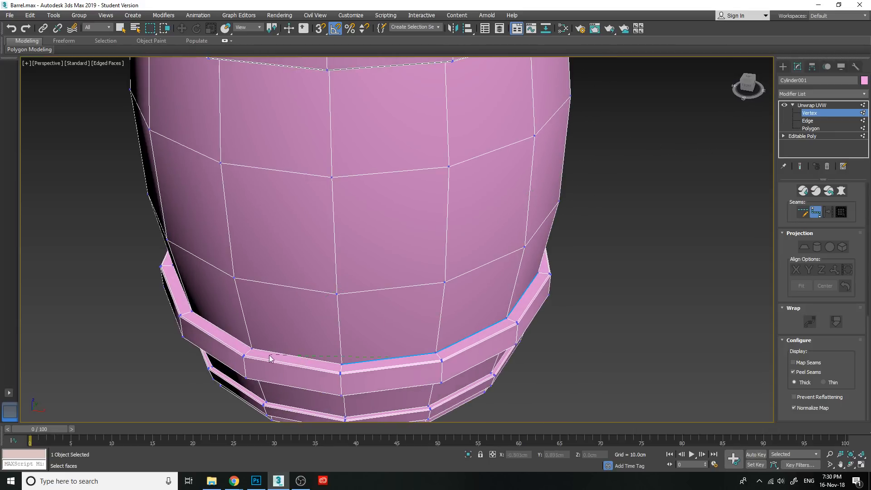
{"action": "left_click", "coordinate": [251, 348]}
{"action": "left_click", "coordinate": [746, 86]}
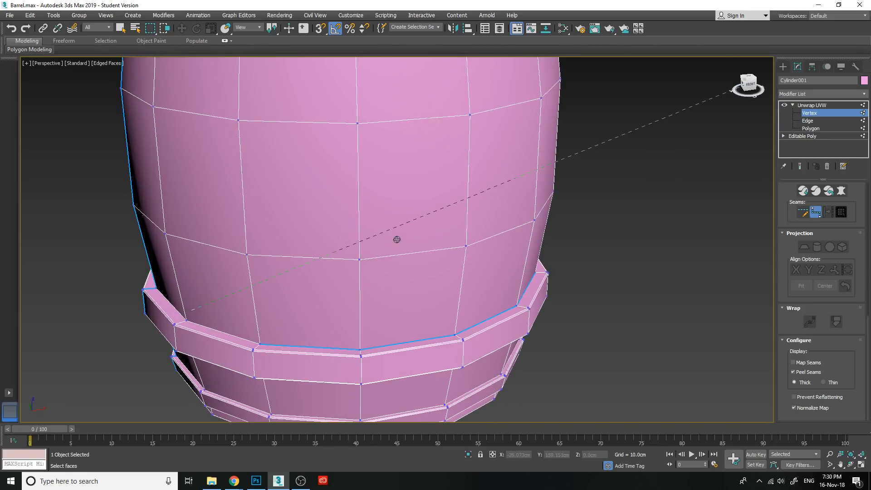
{"action": "left_click_drag", "start_coordinate": [745, 85], "coordinate": [750, 89]}
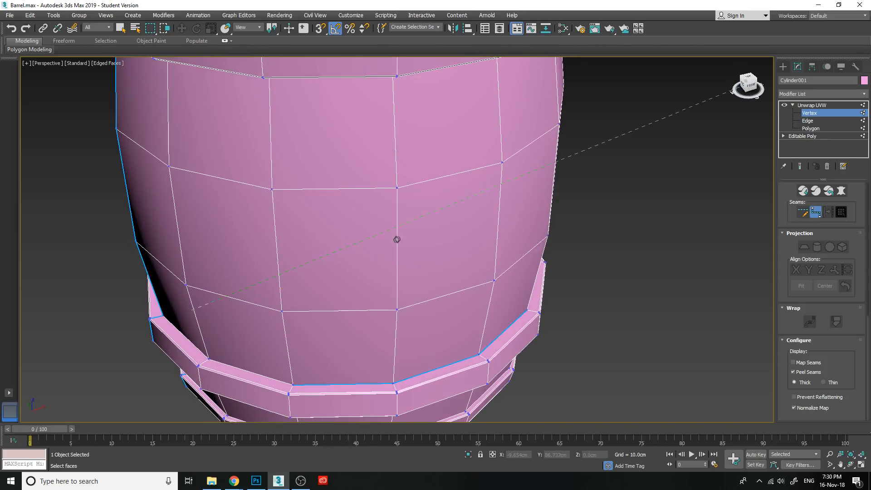
{"action": "left_click", "coordinate": [208, 360]}
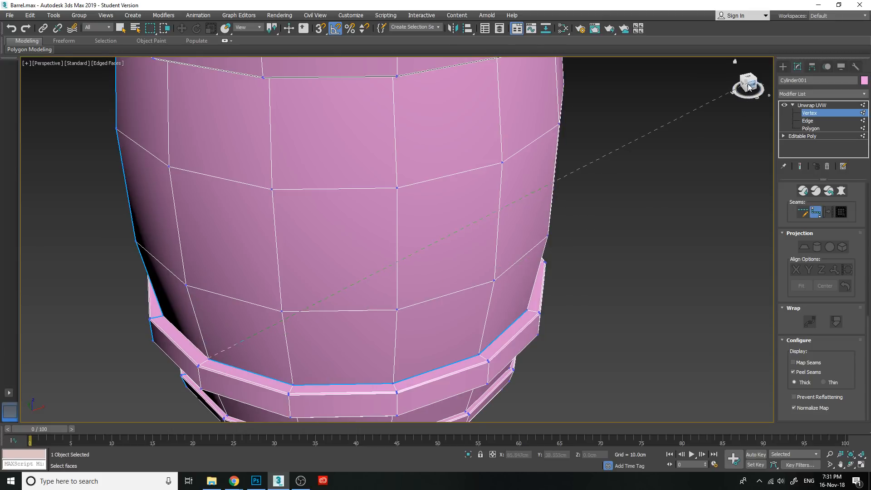
{"action": "left_click_drag", "start_coordinate": [748, 85], "coordinate": [753, 92]}
{"action": "middle_click_drag", "start_coordinate": [474, 401], "coordinate": [504, 354]}
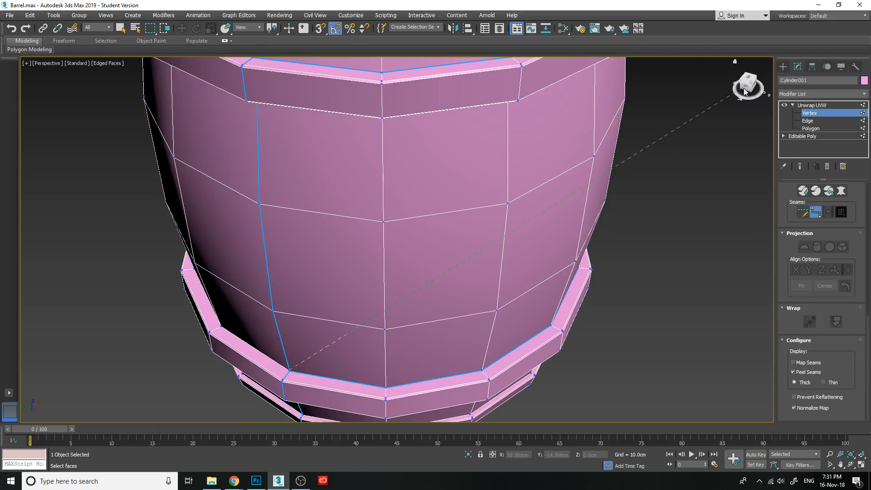
Carry the seam above the third band past the vertical seam, close the loop and end the seam.
{"action": "left_click_drag", "start_coordinate": [745, 87], "coordinate": [759, 82]}
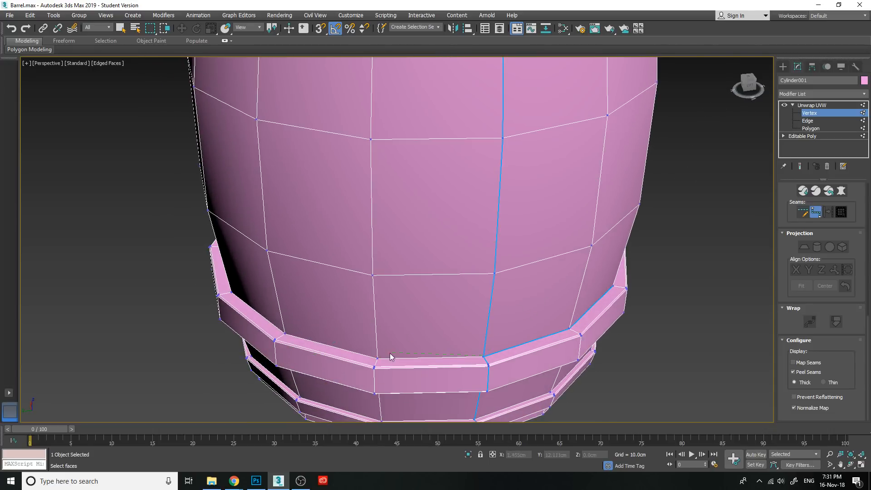
{"action": "left_click", "coordinate": [350, 351]}
{"action": "left_click_drag", "start_coordinate": [748, 87], "coordinate": [754, 87]}
{"action": "middle_click_drag", "start_coordinate": [422, 196], "coordinate": [423, 195], "text": "alt"}
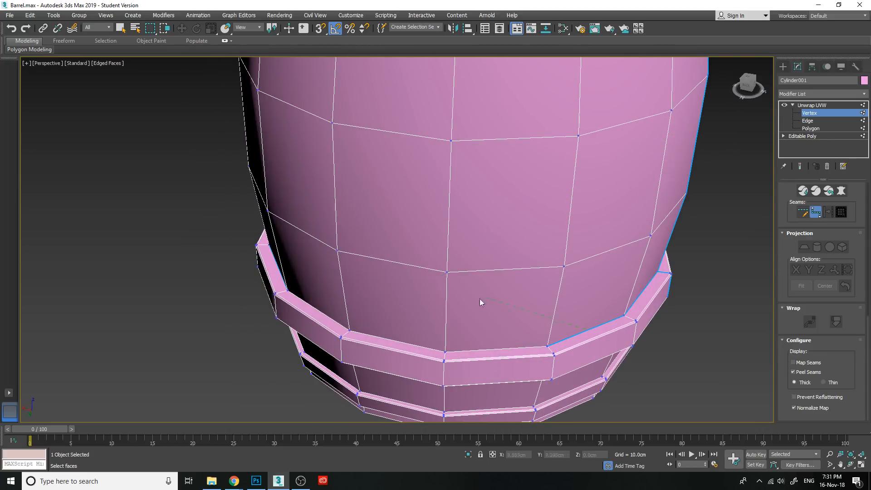
{"action": "left_click", "coordinate": [434, 350]}
{"action": "left_click_drag", "start_coordinate": [749, 85], "coordinate": [760, 89]}
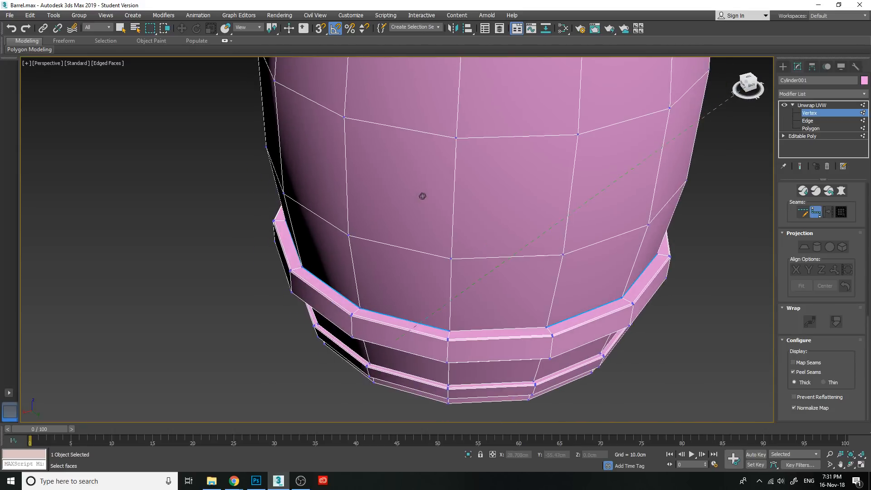
{"action": "left_click", "coordinate": [450, 333]}
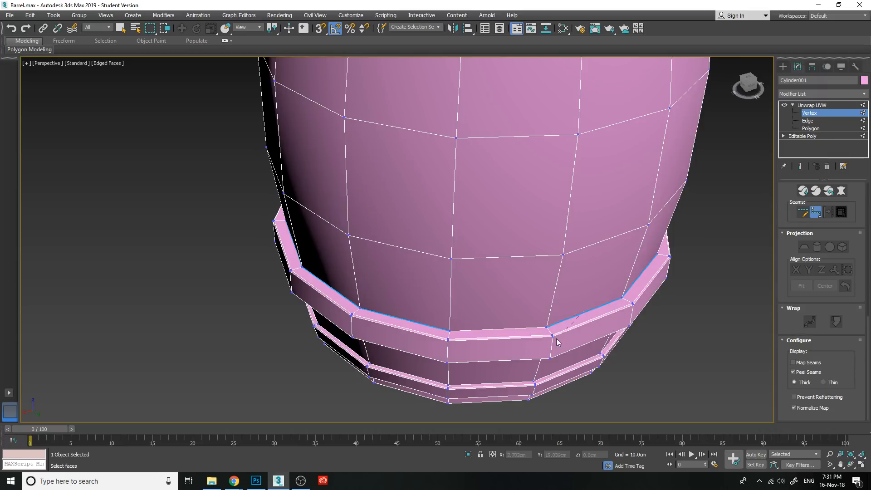
{"action": "left_click", "coordinate": [449, 332]}
{"action": "right_click", "coordinate": [485, 330]}
Start a seam where the underside of the third band meets the barrel wall and extend it to the vertical seam.
{"action": "left_click_drag", "start_coordinate": [752, 88], "coordinate": [751, 76]}
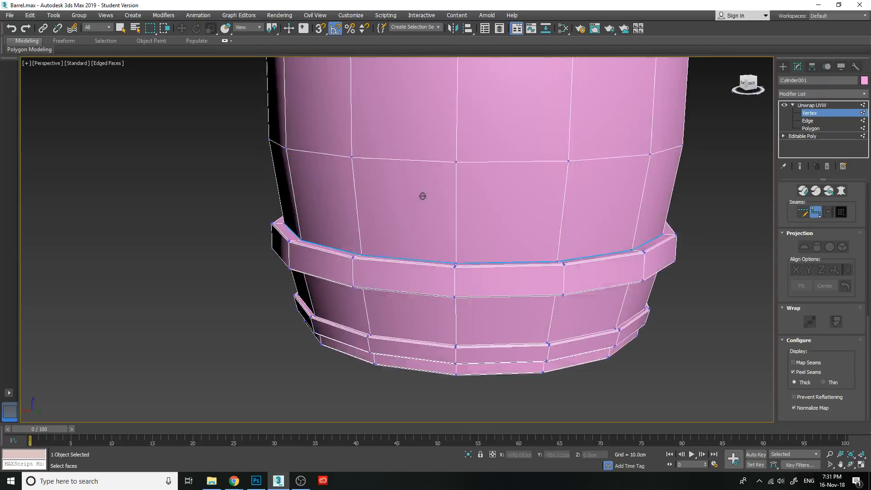
{"action": "middle_click_drag", "start_coordinate": [423, 196], "coordinate": [498, 295], "text": "alt"}
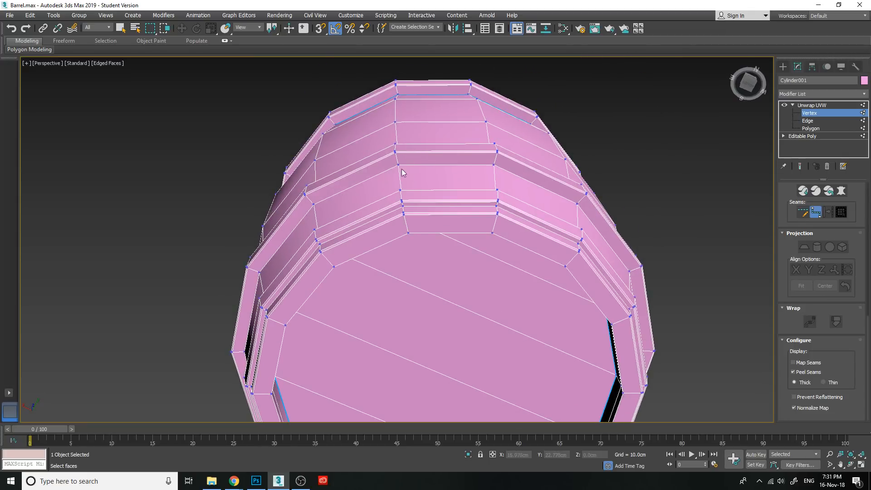
{"action": "left_click", "coordinate": [494, 166]}
{"action": "left_click_drag", "start_coordinate": [745, 86], "coordinate": [713, 90]}
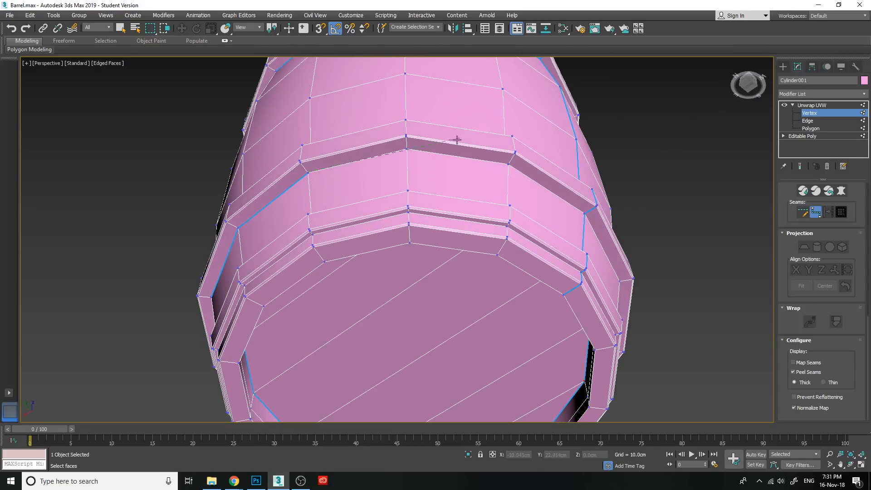
{"action": "left_click", "coordinate": [407, 150]}
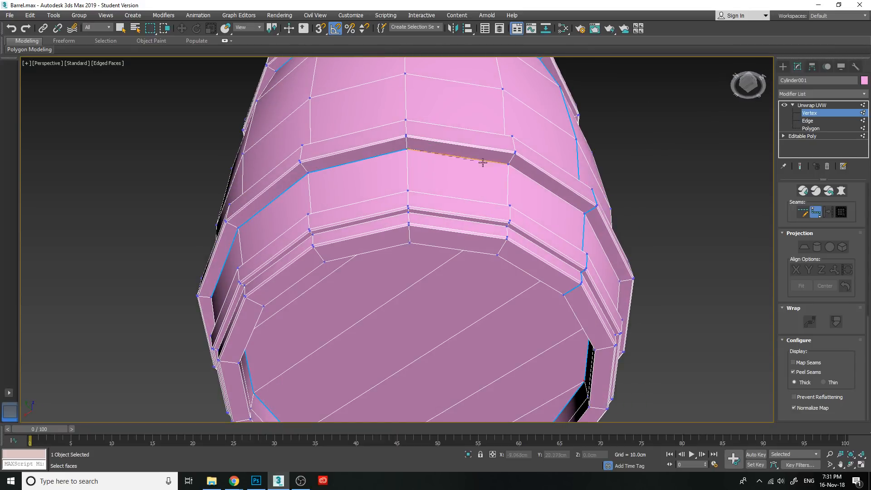
{"action": "left_click", "coordinate": [508, 169]}
{"action": "left_click", "coordinate": [508, 164]}
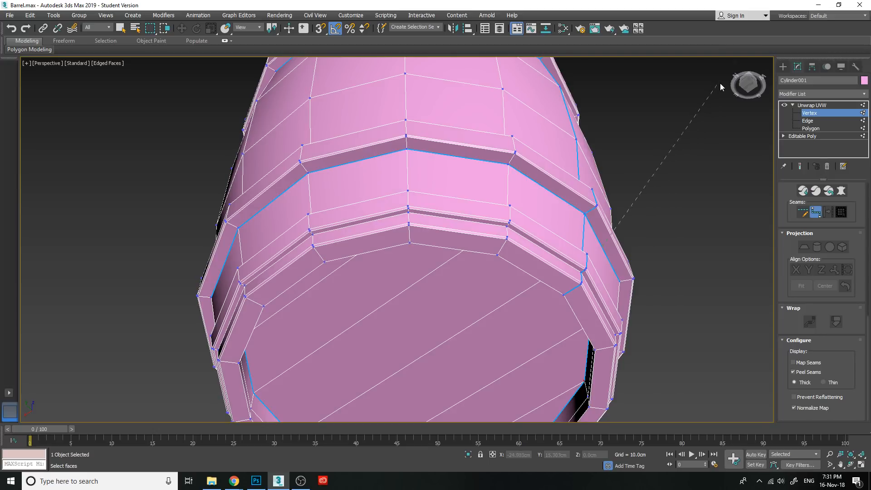
Continue the seam beneath the third band past the vertical seam around the wall until the loop closes.
{"action": "left_click_drag", "start_coordinate": [747, 83], "coordinate": [736, 91]}
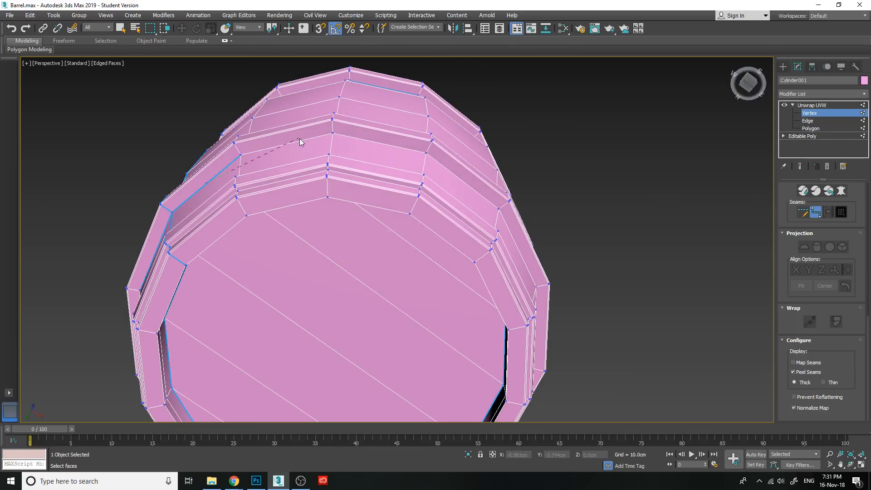
{"action": "left_click", "coordinate": [448, 164]}
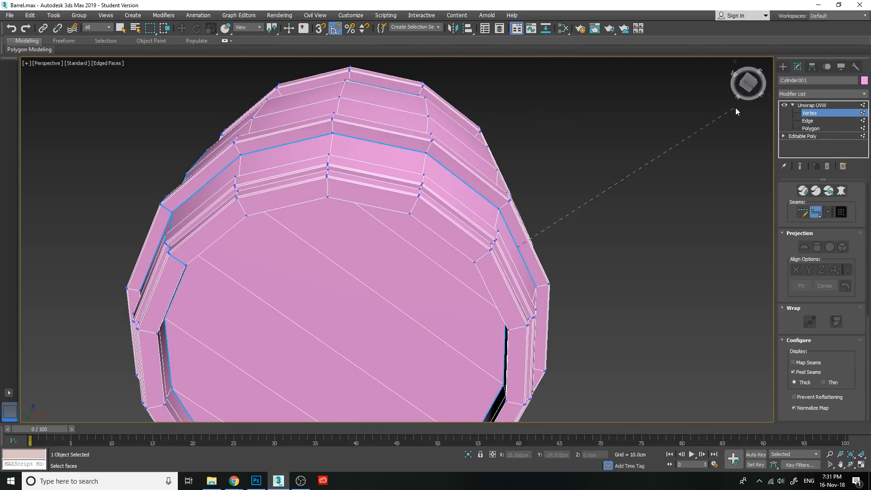
{"action": "left_click_drag", "start_coordinate": [738, 98], "coordinate": [748, 84]}
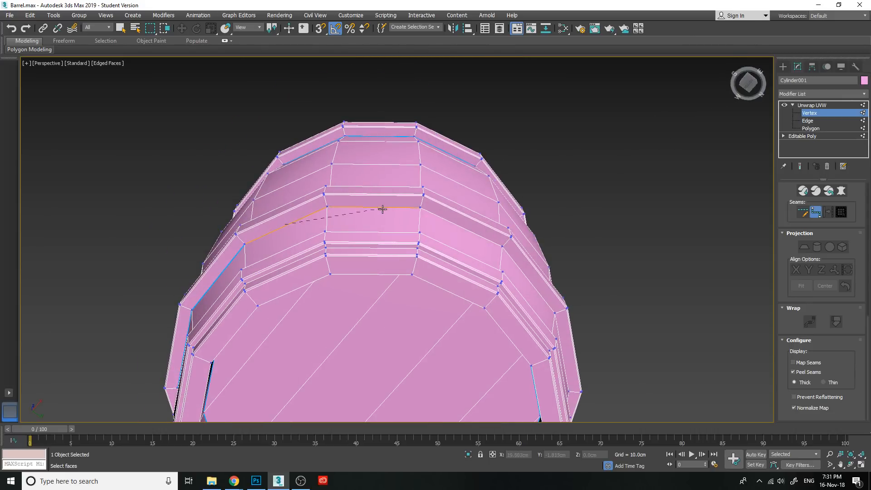
{"action": "left_click", "coordinate": [383, 208]}
{"action": "left_click", "coordinate": [459, 226]}
{"action": "left_click", "coordinate": [529, 279]}
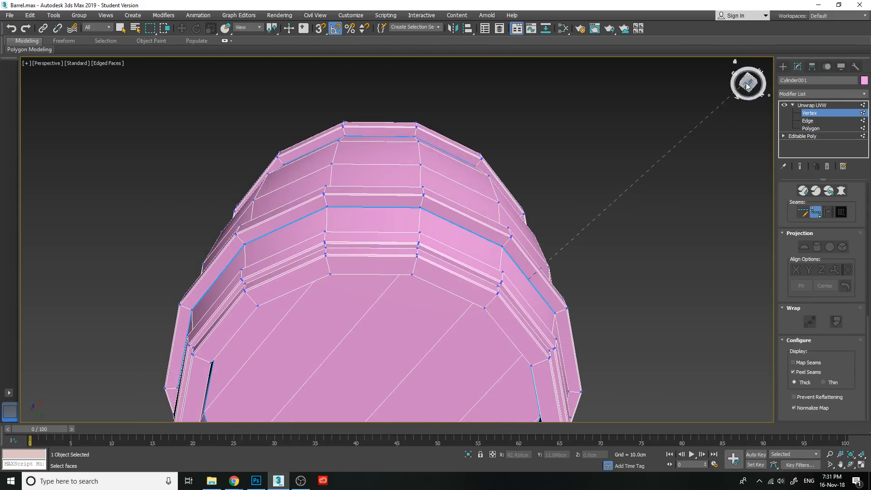
{"action": "left_click_drag", "start_coordinate": [754, 103], "coordinate": [733, 59]}
{"action": "left_click", "coordinate": [399, 173]}
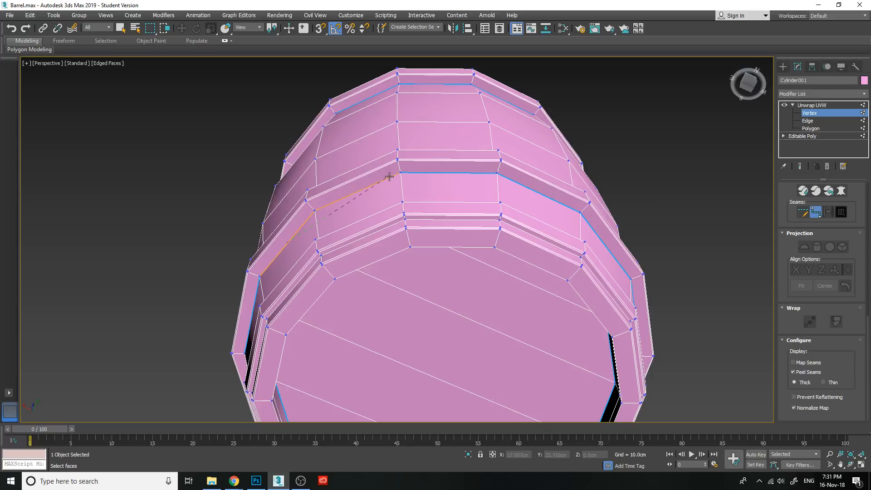
Start a seam where the upper side of the fourth band meets the barrel wall and extend it edge by edge.
{"action": "middle_click_drag", "start_coordinate": [386, 318], "coordinate": [391, 323], "text": "alt"}
{"action": "middle_click_drag", "start_coordinate": [630, 260], "coordinate": [627, 116]}
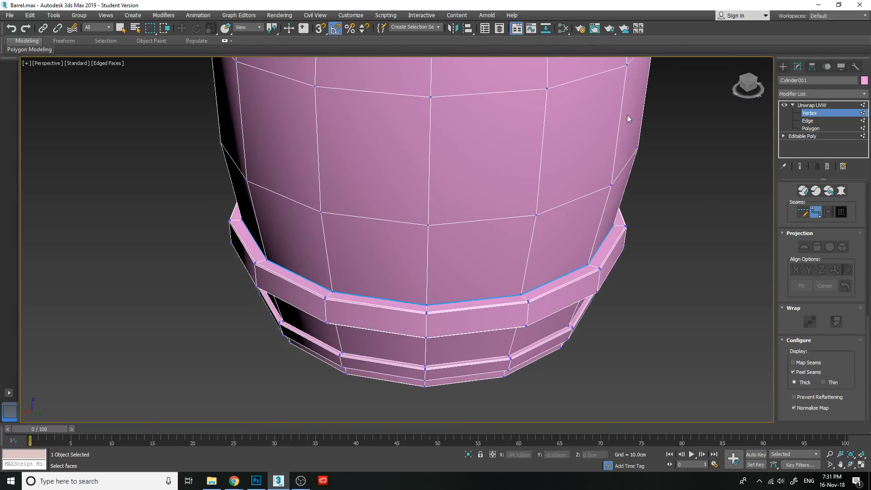
{"action": "scroll", "coordinate": [590, 334], "scroll_direction": "up", "scroll_amount": 4}
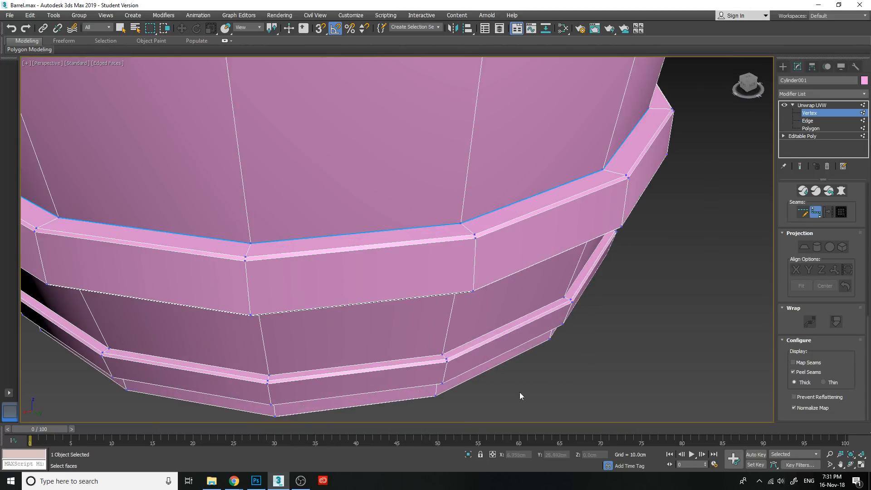
{"action": "left_click", "coordinate": [442, 356]}
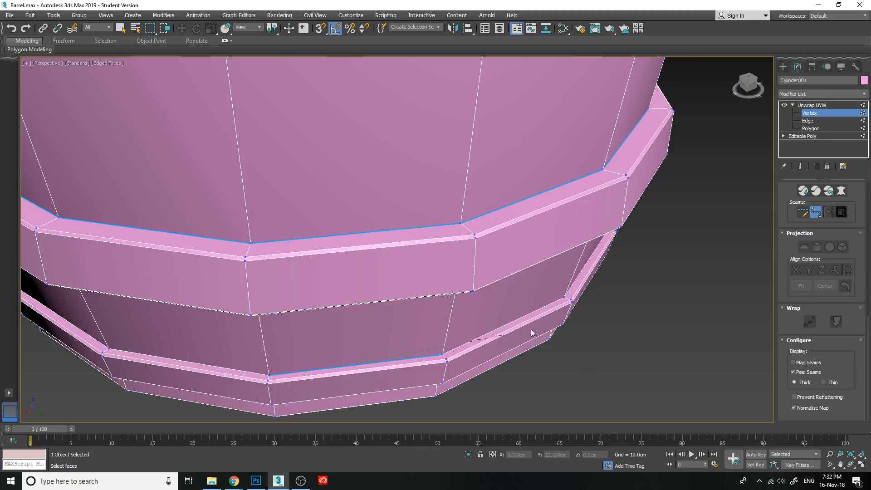
{"action": "left_click", "coordinate": [565, 298]}
{"action": "left_click_drag", "start_coordinate": [749, 85], "coordinate": [690, 78]}
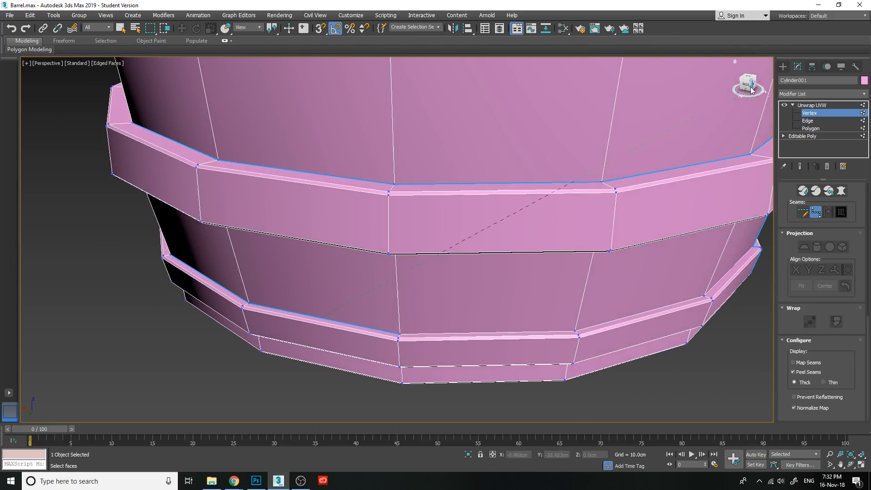
Continue the seam above the fourth band around the wall to the vertical seam and past it.
{"action": "left_click", "coordinate": [574, 332]}
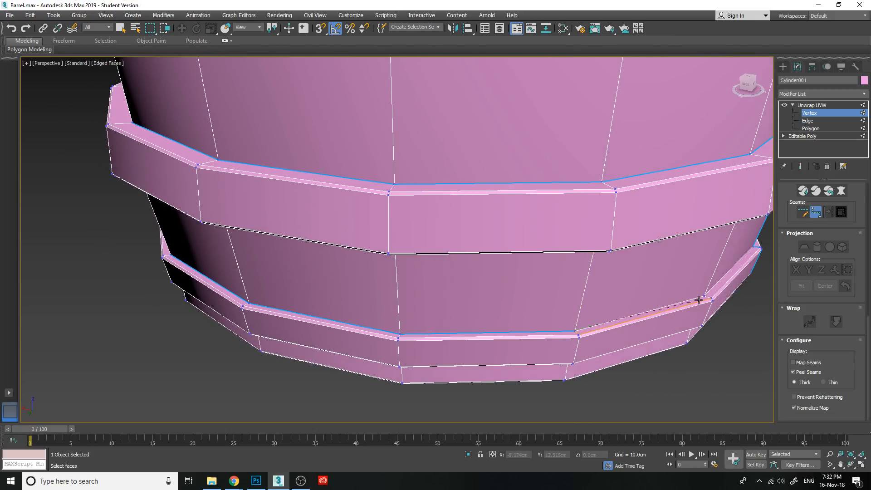
{"action": "left_click", "coordinate": [725, 277]}
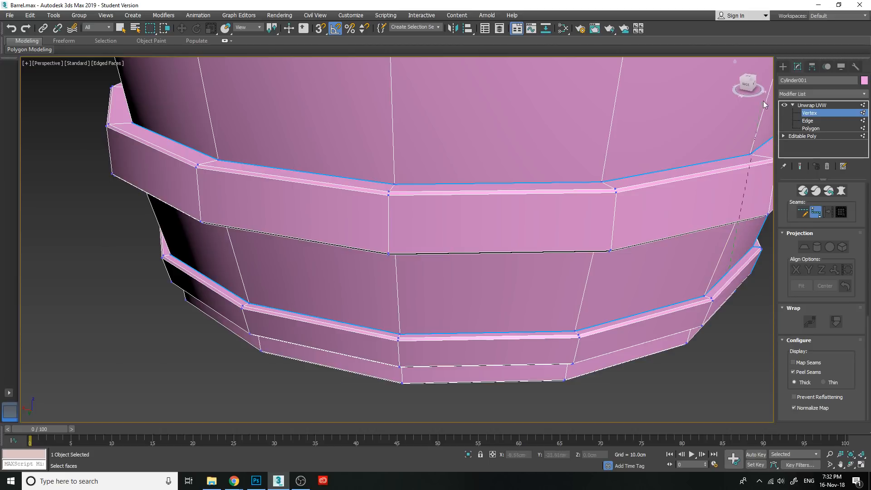
{"action": "left_click_drag", "start_coordinate": [755, 83], "coordinate": [519, 169]}
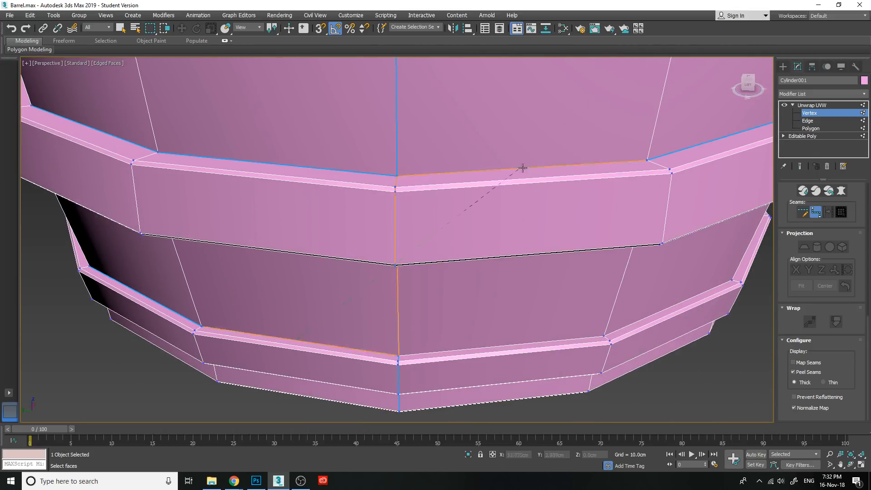
{"action": "left_click", "coordinate": [549, 345]}
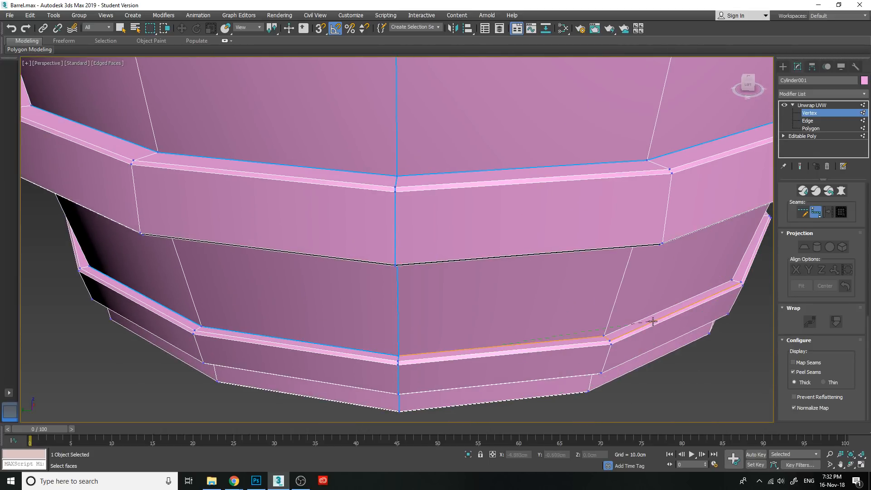
{"action": "left_click_drag", "start_coordinate": [748, 86], "coordinate": [255, 165]}
{"action": "middle_click_drag", "start_coordinate": [715, 237], "coordinate": [720, 161]}
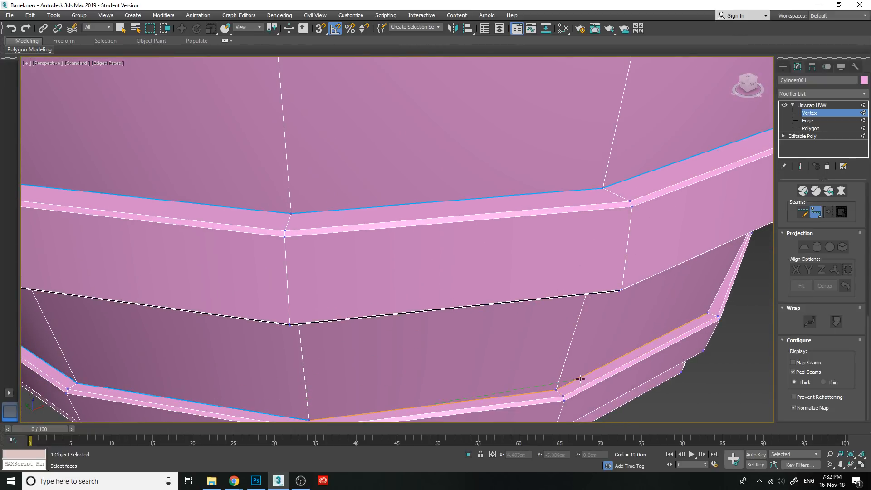
Carry the seam above the fourth band around the remaining edges until the loop closes.
{"action": "left_click", "coordinate": [708, 313]}
{"action": "mouse_move", "coordinate": [748, 87]}
{"action": "left_mouse_down"}
{"action": "mouse_move", "coordinate": [742, 98]}
{"action": "mouse_move", "coordinate": [736, 75]}
{"action": "left_mouse_up"}
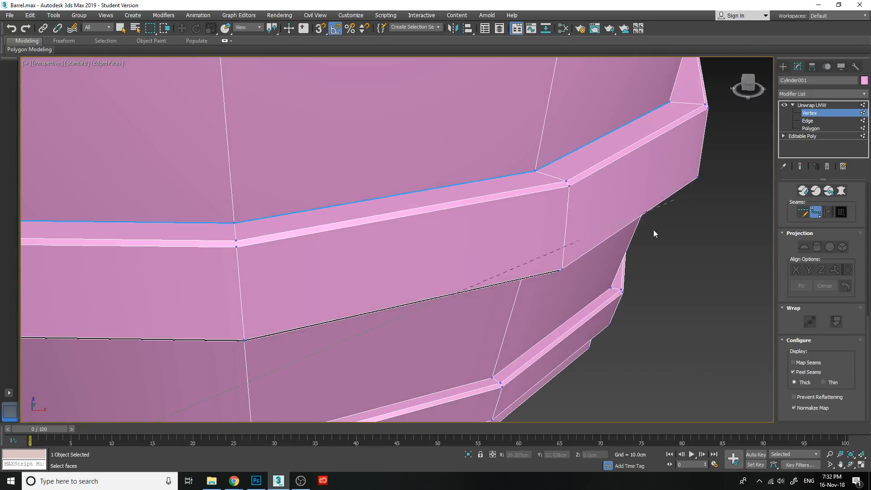
{"action": "middle_click_drag", "start_coordinate": [552, 333], "coordinate": [593, 271]}
{"action": "left_click", "coordinate": [400, 359]}
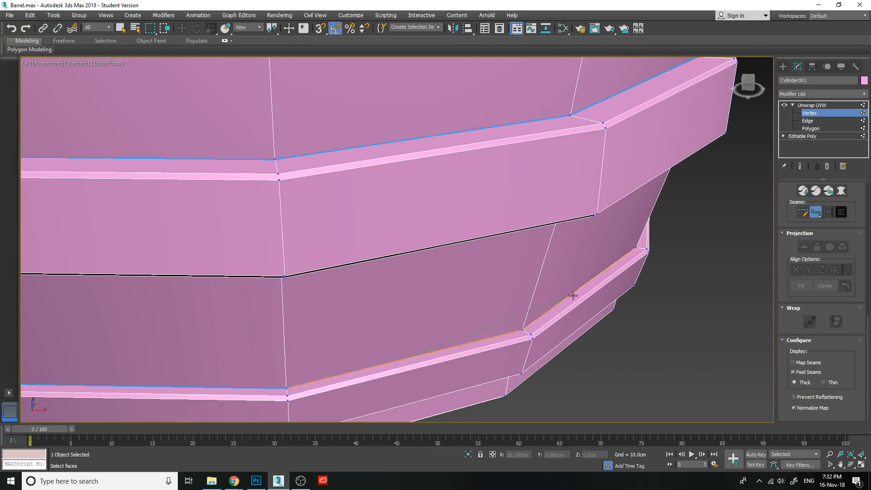
{"action": "left_click_drag", "start_coordinate": [745, 90], "coordinate": [278, 102]}
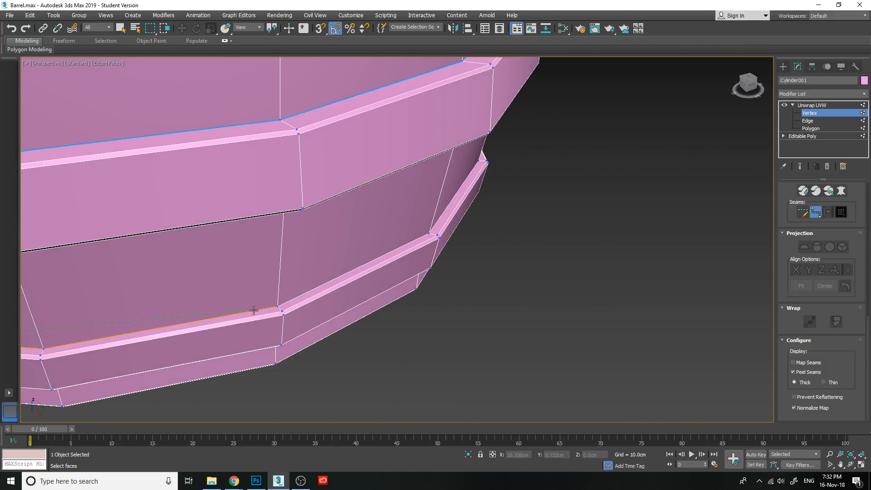
{"action": "left_click", "coordinate": [288, 327]}
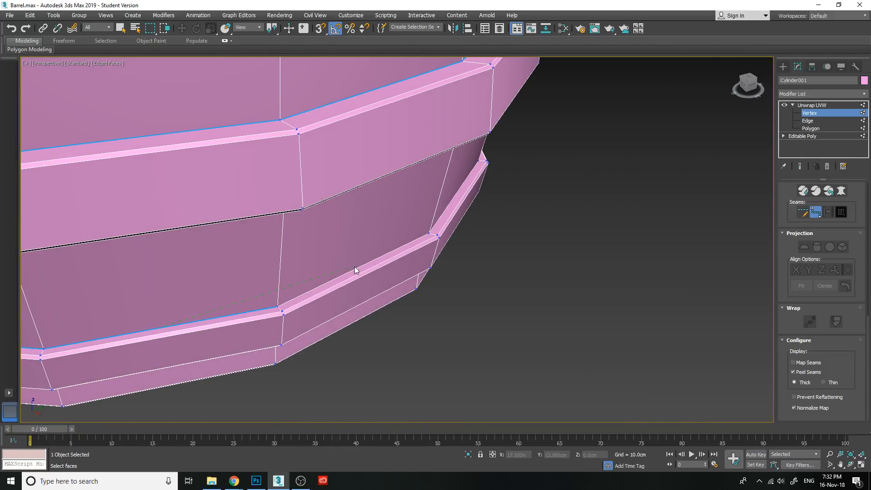
{"action": "left_click", "coordinate": [456, 193]}
{"action": "left_click_drag", "start_coordinate": [748, 84], "coordinate": [279, 101]}
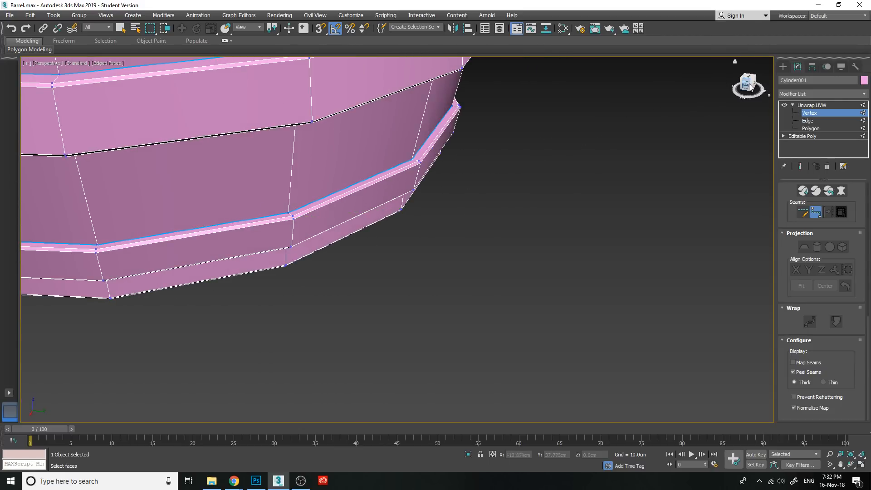
{"action": "left_click_drag", "start_coordinate": [739, 95], "coordinate": [605, 208]}
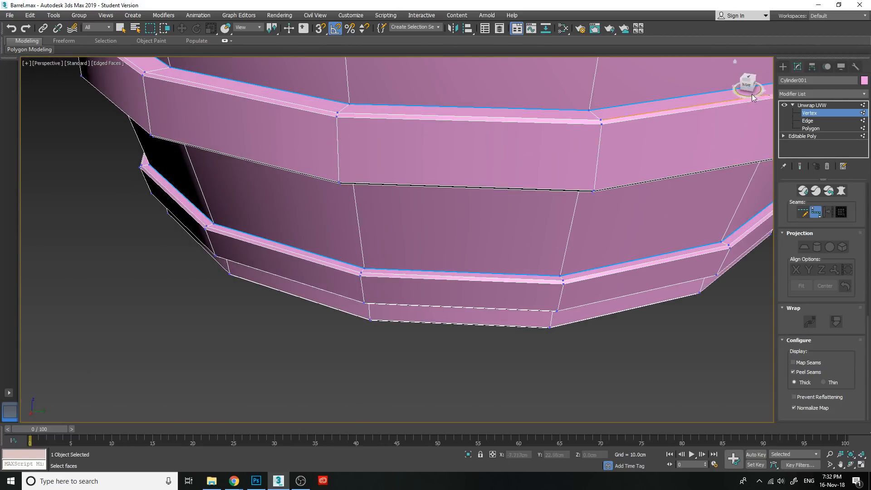
Start a seam where the underside of the fourth band meets the barrel wall and extend it towards the vertical seam.
{"action": "left_click_drag", "start_coordinate": [745, 86], "coordinate": [645, 160]}
{"action": "middle_click_drag", "start_coordinate": [530, 205], "coordinate": [520, 325]}
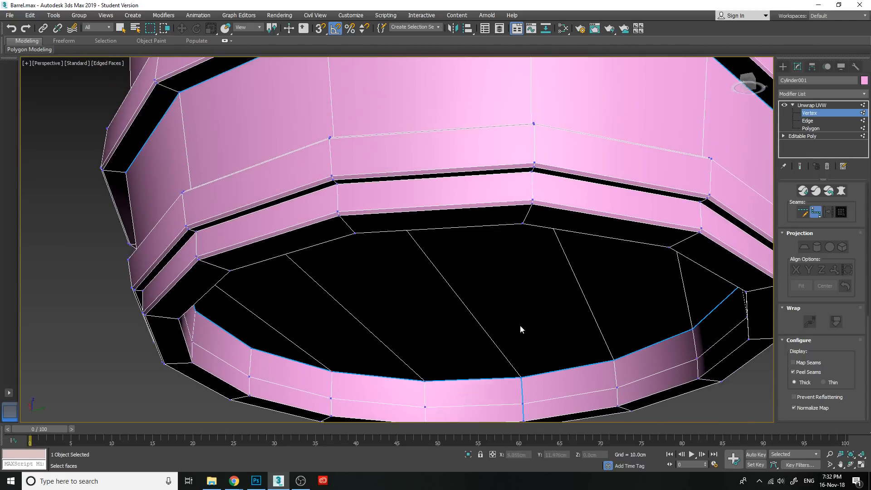
{"action": "left_click", "coordinate": [335, 182]}
{"action": "left_click_drag", "start_coordinate": [749, 84], "coordinate": [652, 148]}
{"action": "left_click", "coordinate": [654, 157]}
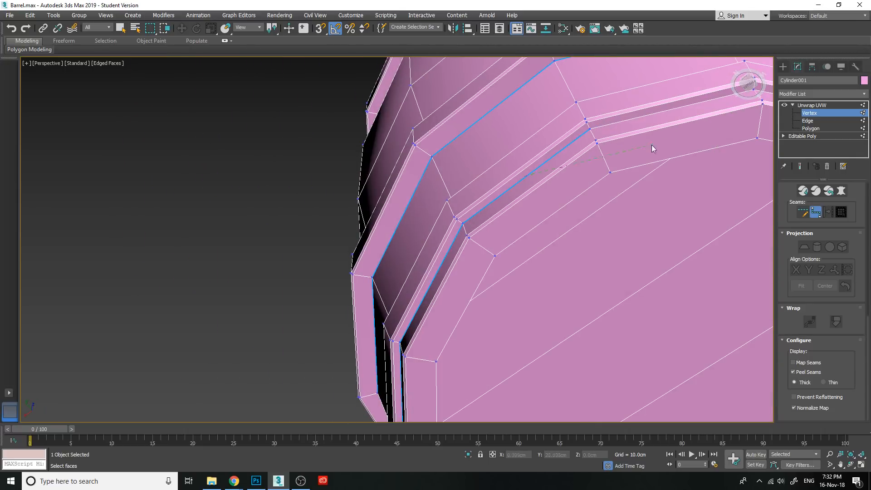
{"action": "middle_click_drag", "start_coordinate": [690, 140], "coordinate": [435, 179], "text": "alt"}
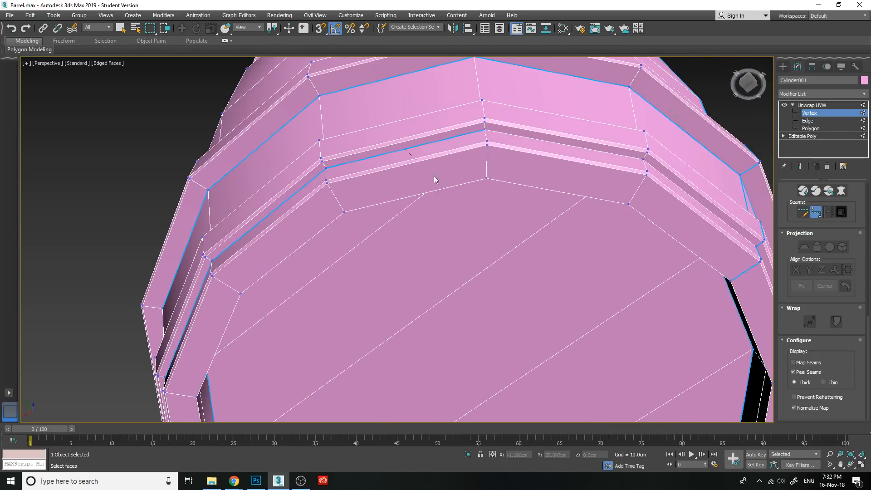
{"action": "left_click", "coordinate": [671, 180]}
{"action": "mouse_move", "coordinate": [748, 85]}
{"action": "left_mouse_down"}
{"action": "mouse_move", "coordinate": [729, 78]}
{"action": "mouse_move", "coordinate": [731, 89]}
{"action": "left_mouse_up"}
{"action": "middle_click_drag", "start_coordinate": [682, 211], "coordinate": [508, 232]}
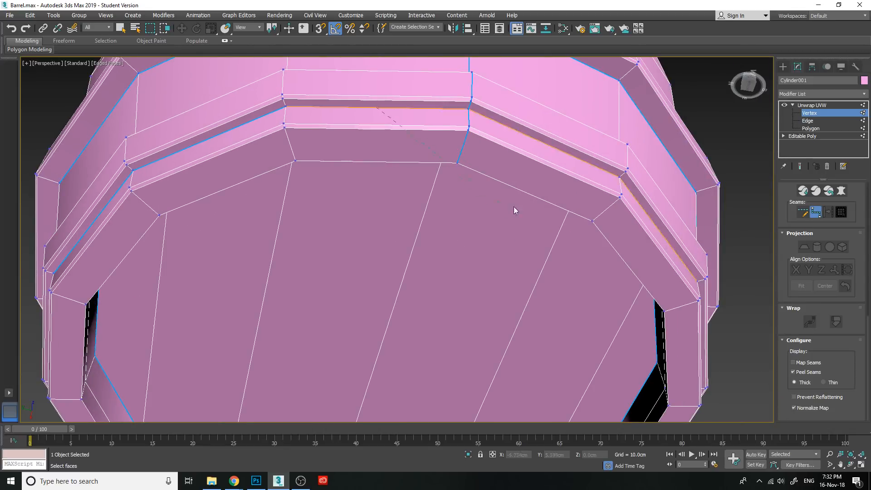
Continue the seam beneath the fourth band across the vertical seam and along the following edges.
{"action": "left_click", "coordinate": [521, 131]}
{"action": "left_click", "coordinate": [636, 196]}
{"action": "left_click_drag", "start_coordinate": [747, 88], "coordinate": [724, 85]}
{"action": "middle_click_drag", "start_coordinate": [537, 208], "coordinate": [495, 336]}
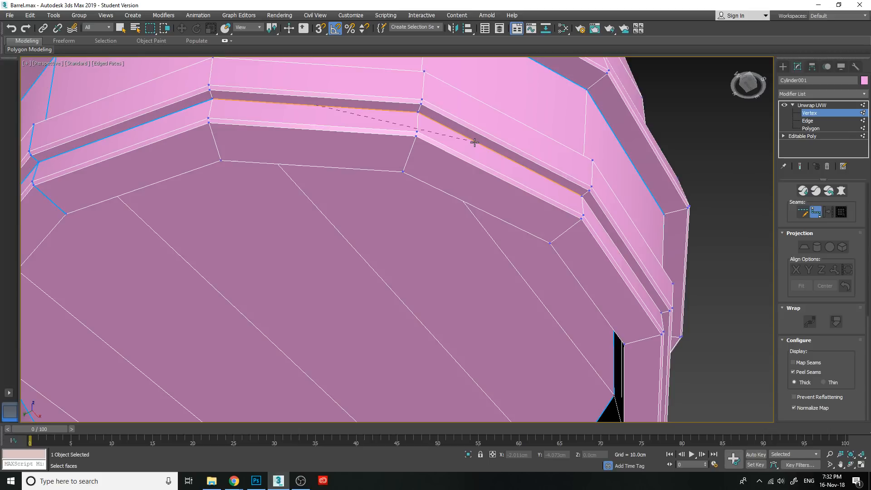
{"action": "left_click", "coordinate": [591, 193]}
{"action": "left_click", "coordinate": [625, 255]}
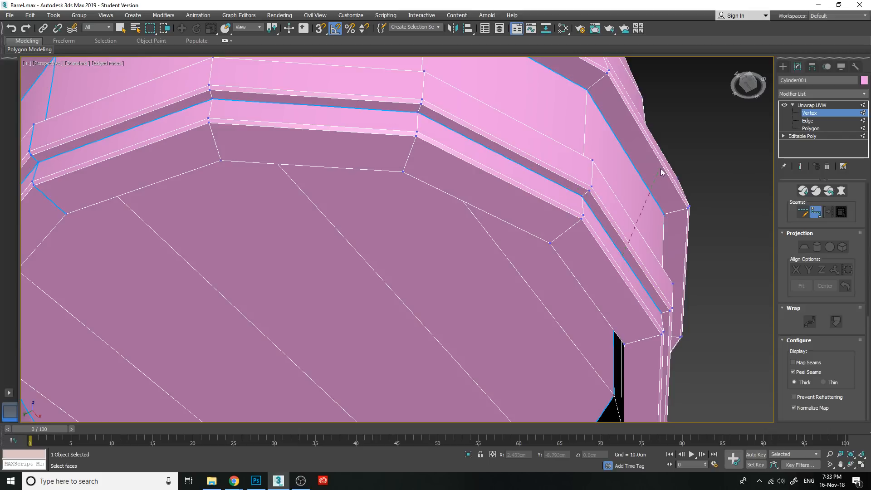
Run the seam beneath the fourth band along the remaining edges back to its start, closing the loop.
{"action": "left_click_drag", "start_coordinate": [746, 88], "coordinate": [717, 83]}
{"action": "middle_click_drag", "start_coordinate": [560, 177], "coordinate": [518, 196]}
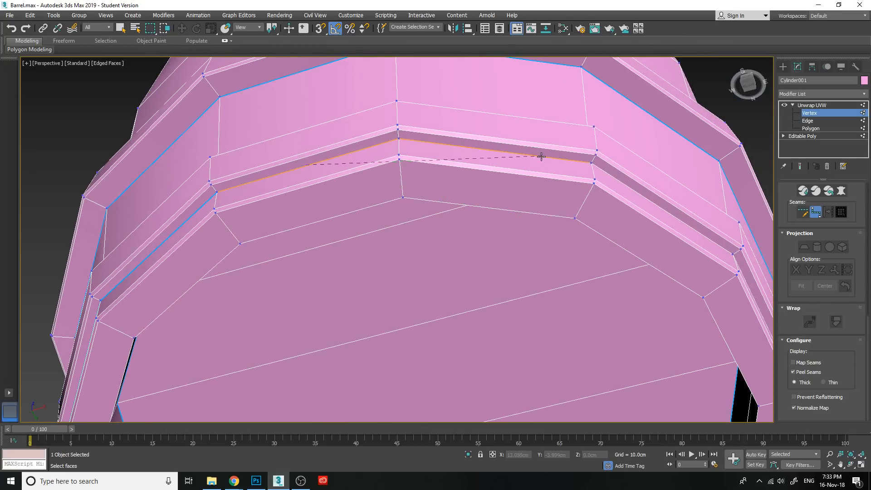
{"action": "left_click", "coordinate": [625, 184]}
{"action": "left_click_drag", "start_coordinate": [747, 86], "coordinate": [718, 84]}
{"action": "middle_click_drag", "start_coordinate": [625, 166], "coordinate": [579, 179]}
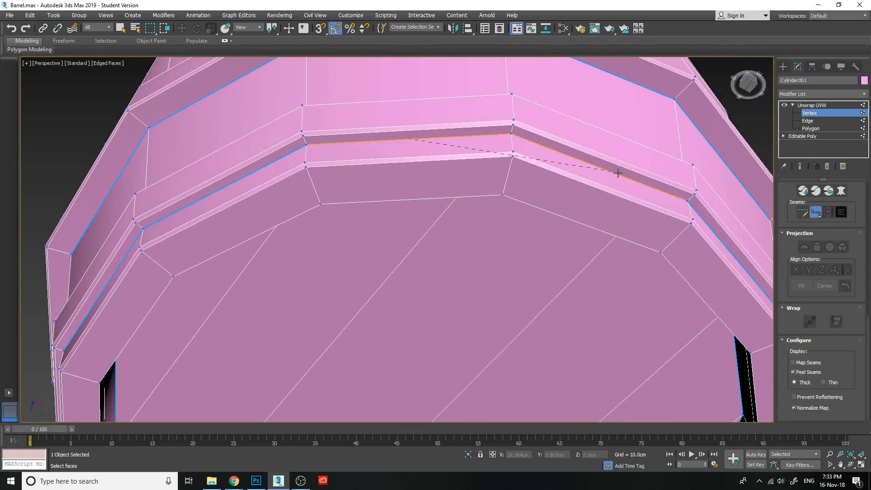
{"action": "middle_click_drag", "start_coordinate": [634, 249], "coordinate": [604, 304]}
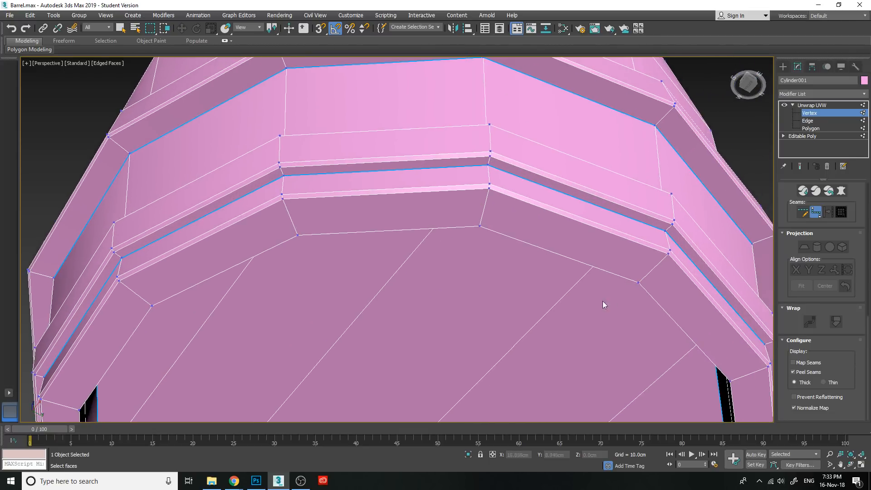
Inspect the peel seams around the bands, the caps and the side of the whole barrel.
{"action": "scroll", "coordinate": [505, 264], "scroll_direction": "down", "scroll_amount": 4}
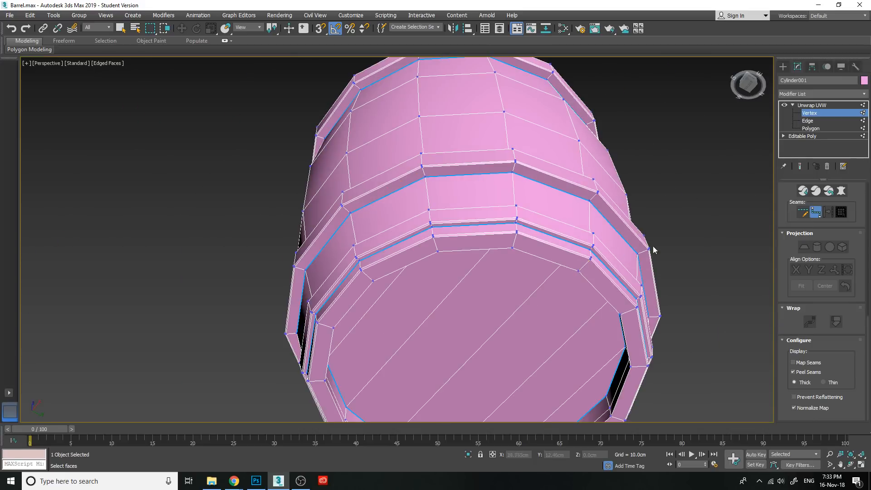
{"action": "mouse_move", "coordinate": [752, 81]}
{"action": "left_mouse_down"}
{"action": "mouse_move", "coordinate": [751, 132]}
{"action": "mouse_move", "coordinate": [755, 85]}
{"action": "left_mouse_up"}
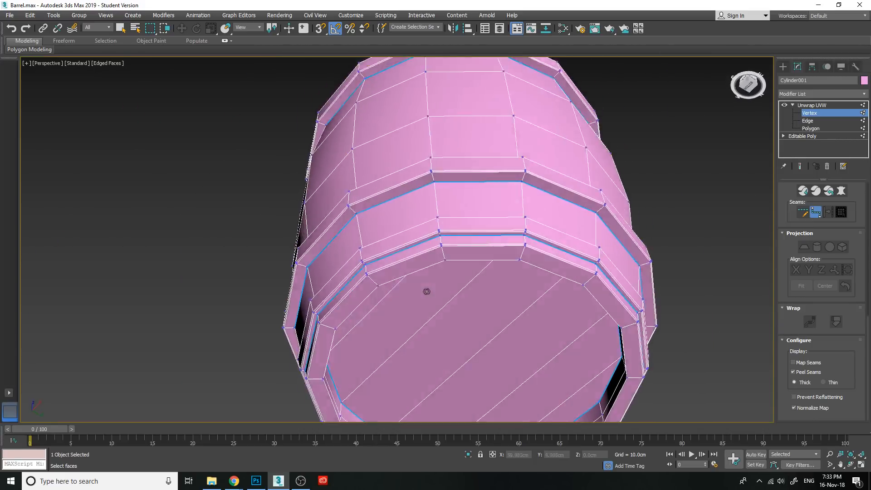
{"action": "middle_click_drag", "start_coordinate": [427, 292], "coordinate": [533, 195], "text": "alt"}
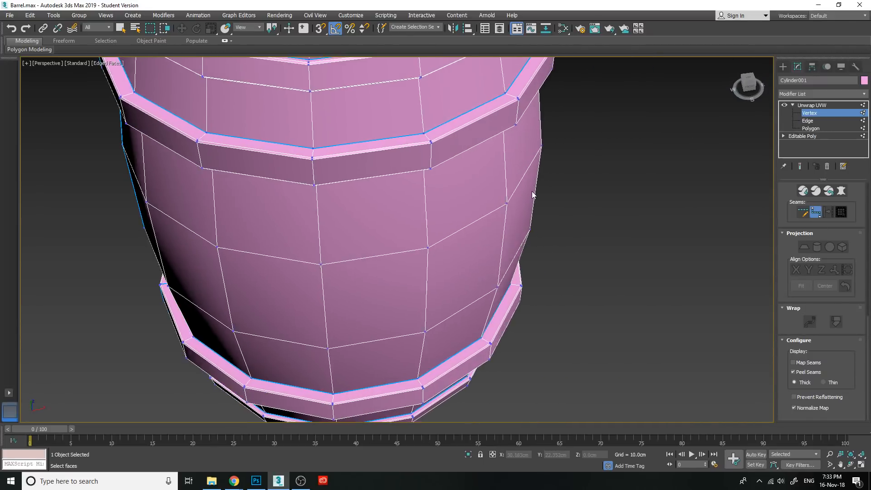
{"action": "scroll", "coordinate": [533, 195], "scroll_direction": "down", "scroll_amount": 4}
{"action": "left_click_drag", "start_coordinate": [749, 87], "coordinate": [750, 70]}
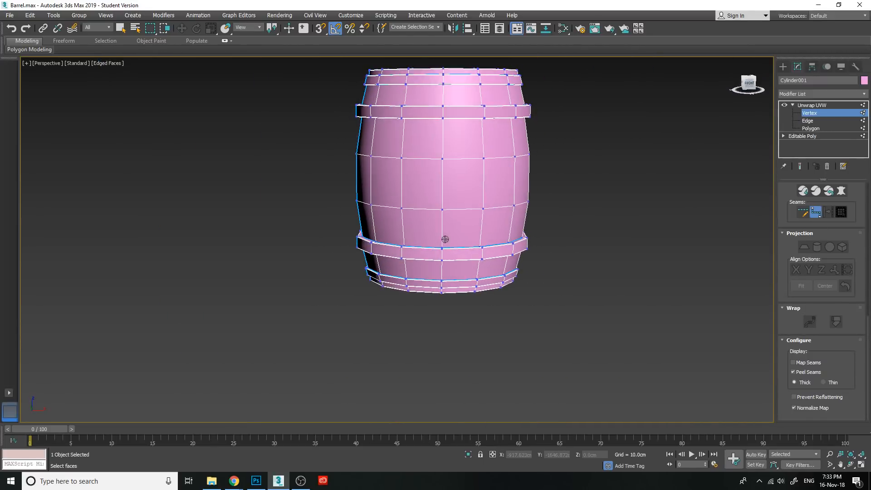
{"action": "mouse_move", "coordinate": [445, 239]}
{"action": "middle_mouse_down", "text": "alt"}
{"action": "mouse_move", "coordinate": [424, 261]}
{"action": "mouse_move", "coordinate": [314, 268]}
{"action": "mouse_move", "coordinate": [443, 234]}
{"action": "mouse_move", "coordinate": [435, 236]}
{"action": "middle_mouse_up", "text": "alt"}
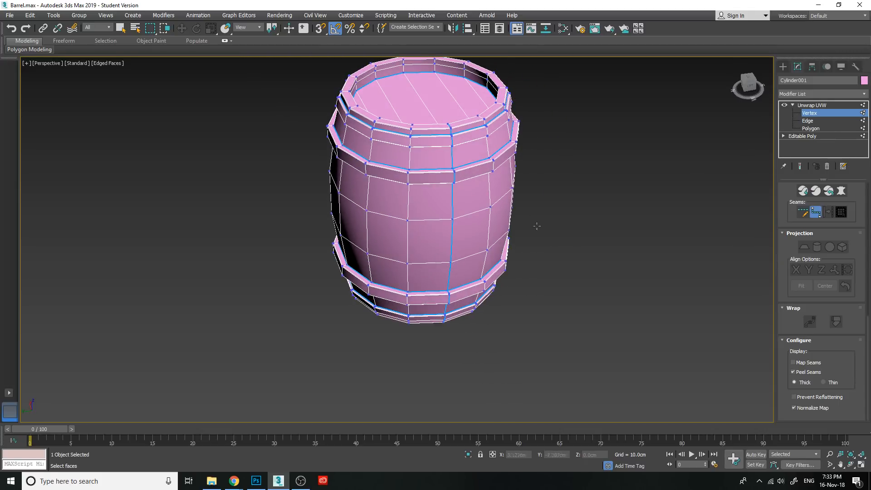
{"action": "mouse_move", "coordinate": [751, 88]}
{"action": "left_mouse_down"}
{"action": "mouse_move", "coordinate": [751, 109]}
{"action": "mouse_move", "coordinate": [755, 34]}
{"action": "mouse_move", "coordinate": [751, 91]}
{"action": "left_mouse_up"}
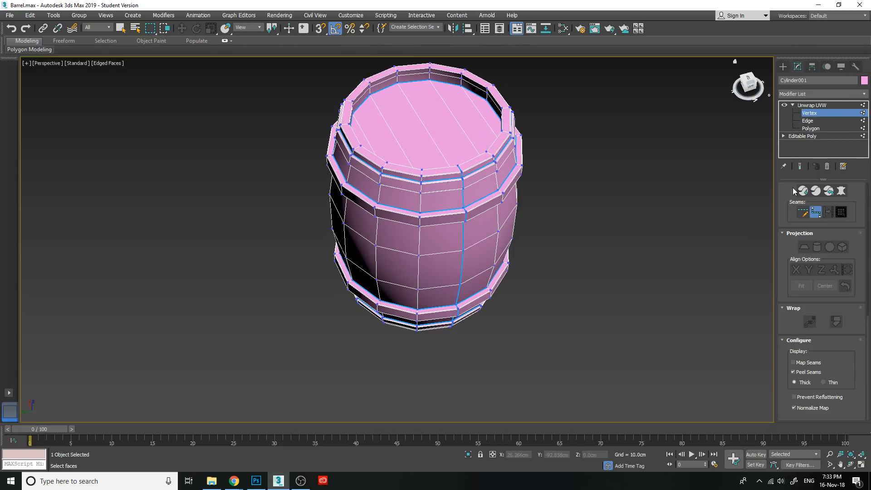
{"action": "middle_click_drag", "start_coordinate": [462, 175], "coordinate": [482, 232]}
{"action": "scroll", "coordinate": [518, 180], "scroll_direction": "down", "scroll_amount": 2}
{"action": "scroll", "coordinate": [494, 203], "scroll_direction": "up", "scroll_amount": 2}
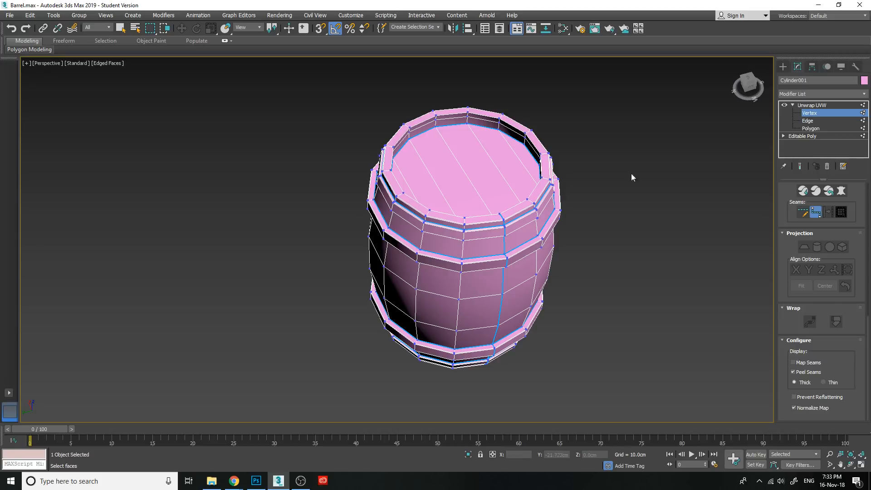
Open the UV Editor and switch to polygon selection with Select By Element UV Toggle on.
{"action": "left_click", "coordinate": [816, 115]}
{"action": "scroll", "coordinate": [819, 369], "scroll_direction": "up", "scroll_amount": 6}
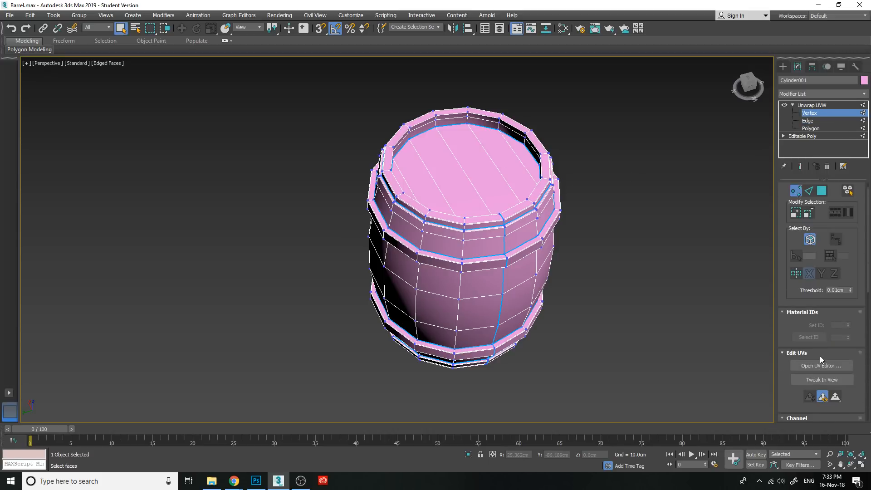
{"action": "scroll", "coordinate": [820, 356], "scroll_direction": "down", "scroll_amount": 1}
{"action": "left_click", "coordinate": [820, 338]}
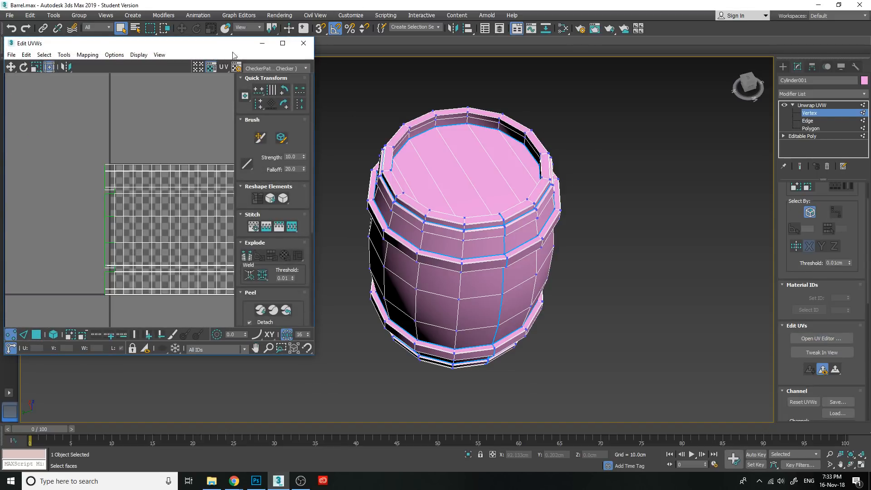
{"action": "left_click", "coordinate": [38, 336]}
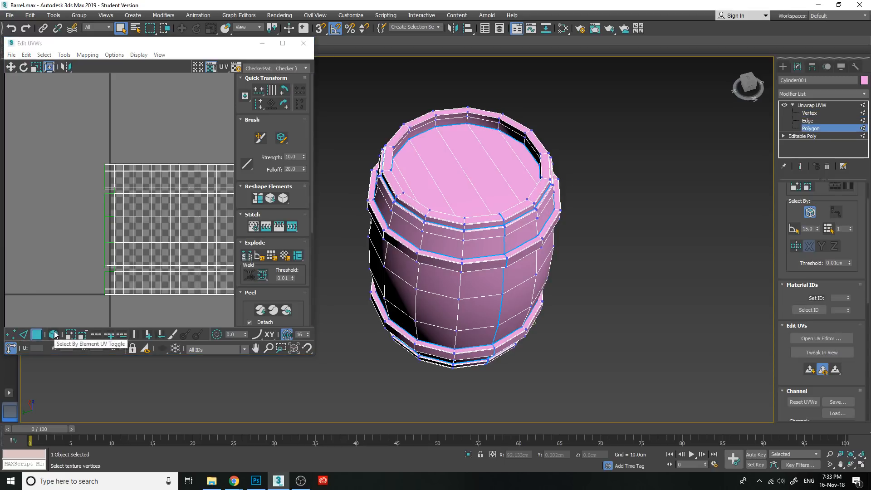
{"action": "left_click", "coordinate": [54, 335]}
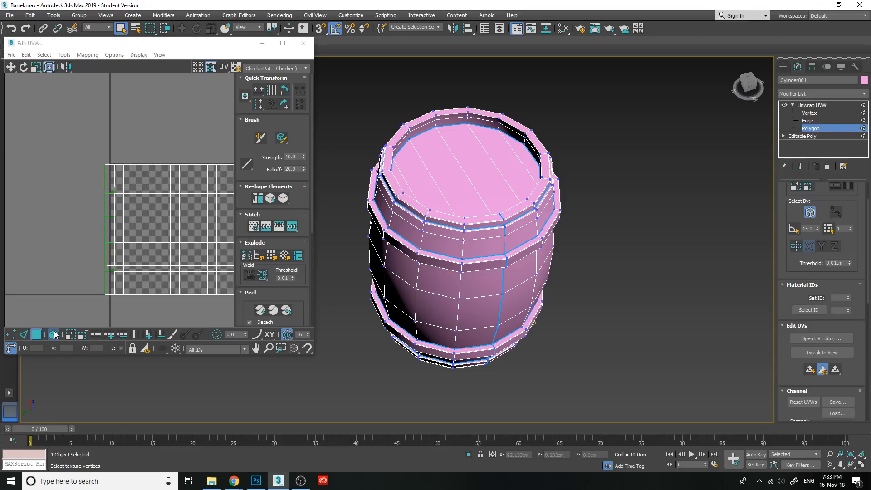
Move the barrel's entire UV layout out of the checkered tile into the empty space directly beneath it.
{"action": "middle_click_drag", "start_coordinate": [158, 251], "coordinate": [74, 243]}
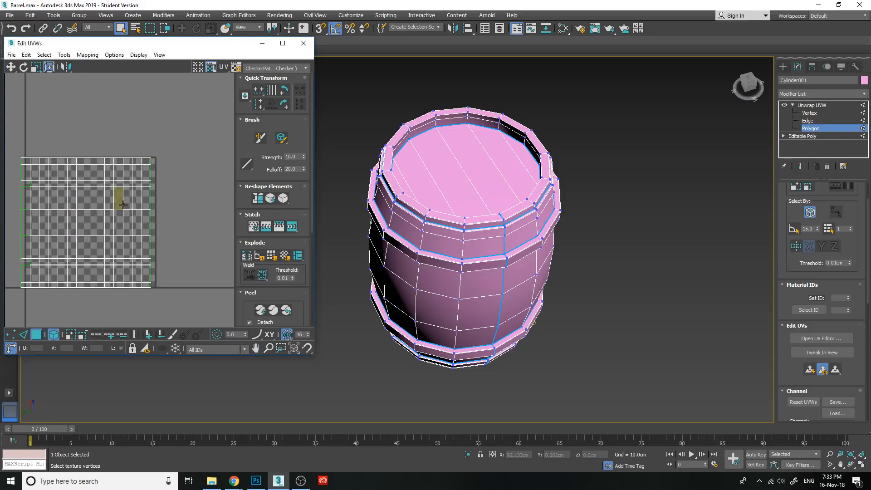
{"action": "scroll", "coordinate": [180, 211], "scroll_direction": "down", "scroll_amount": 3}
{"action": "left_click_drag", "start_coordinate": [35, 148], "coordinate": [217, 292]}
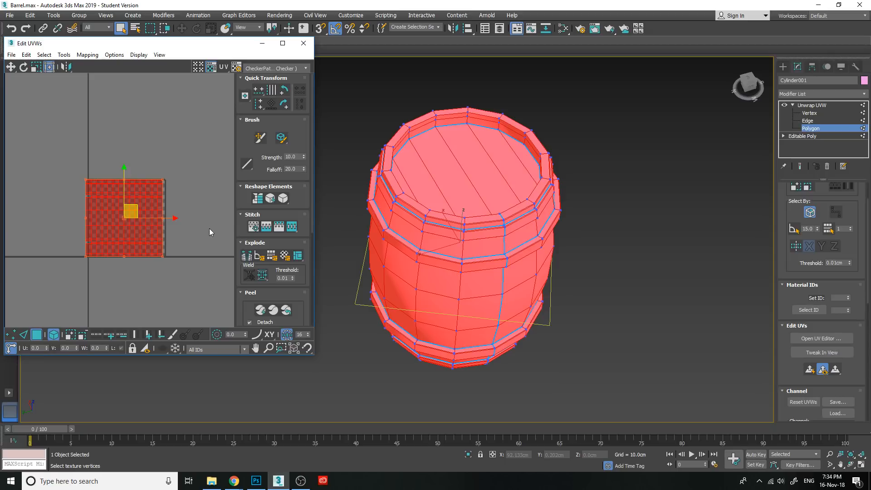
{"action": "left_click_drag", "start_coordinate": [152, 204], "coordinate": [149, 290]}
{"action": "left_click_drag", "start_coordinate": [84, 161], "coordinate": [173, 261]}
{"action": "scroll", "coordinate": [151, 233], "scroll_direction": "up", "scroll_amount": 5}
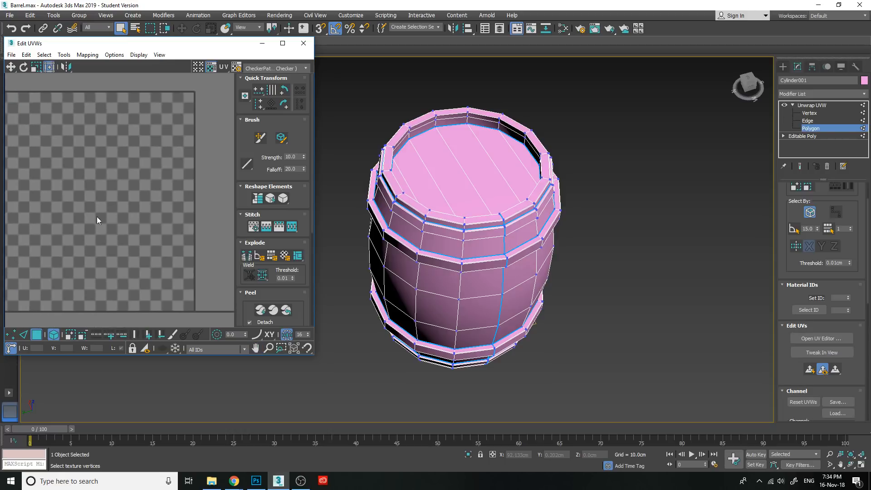
{"action": "scroll", "coordinate": [97, 216], "scroll_direction": "down", "scroll_amount": 2}
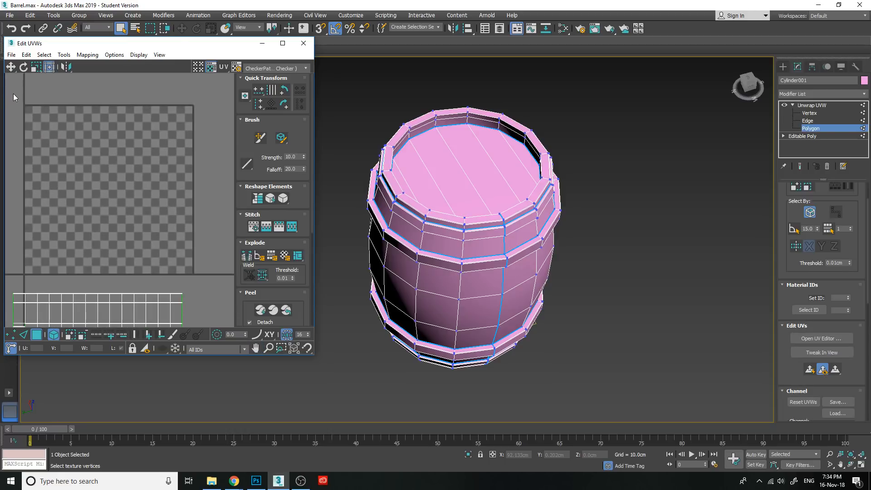
{"action": "scroll", "coordinate": [156, 221], "scroll_direction": "down", "scroll_amount": 2}
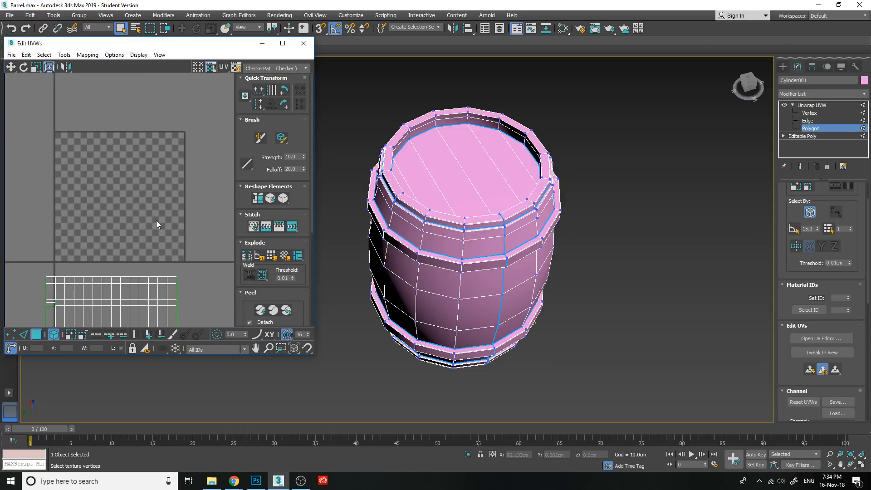
Select the whole UV layout, apply a Pelt Map with a relax pass to it, and commit the result.
{"action": "middle_click_drag", "start_coordinate": [156, 221], "coordinate": [146, 107]}
{"action": "scroll", "coordinate": [188, 114], "scroll_direction": "down", "scroll_amount": 3}
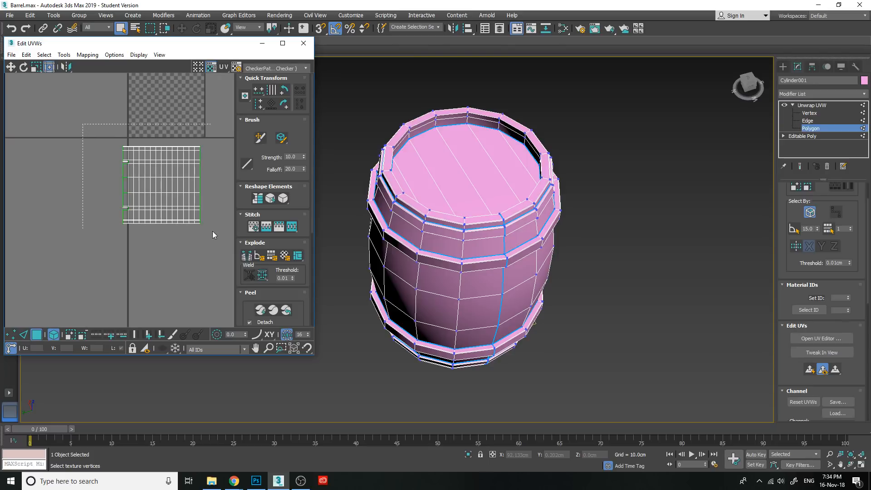
{"action": "left_click_drag", "start_coordinate": [213, 232], "coordinate": [227, 233]}
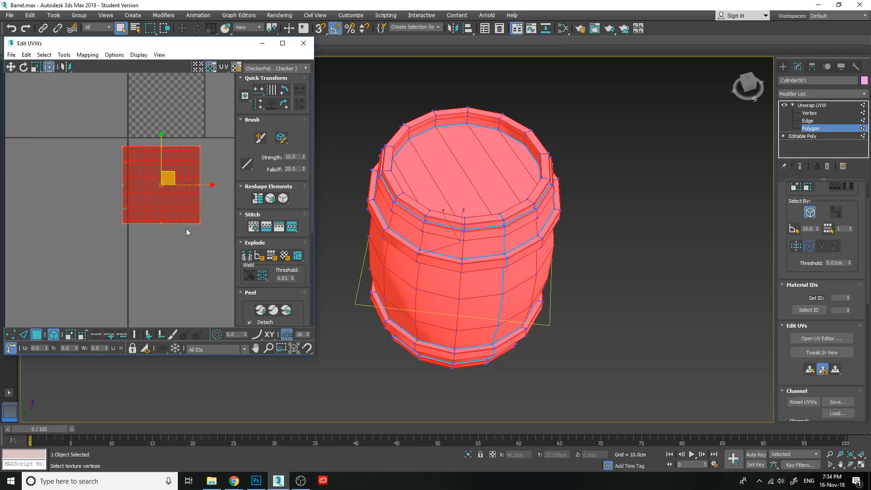
{"action": "middle_click_drag", "start_coordinate": [186, 228], "coordinate": [148, 251]}
{"action": "scroll", "coordinate": [148, 251], "scroll_direction": "down", "scroll_amount": 1}
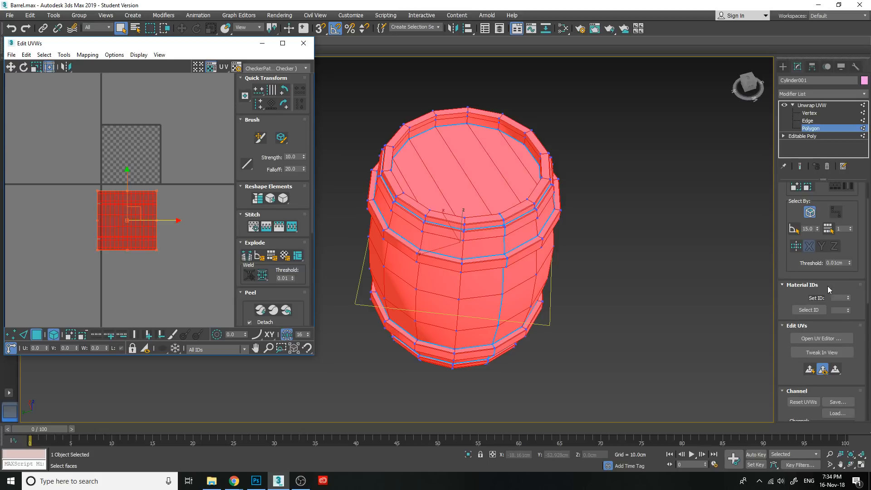
{"action": "scroll", "coordinate": [827, 286], "scroll_direction": "up", "scroll_amount": 2}
{"action": "scroll", "coordinate": [852, 364], "scroll_direction": "down", "scroll_amount": 5}
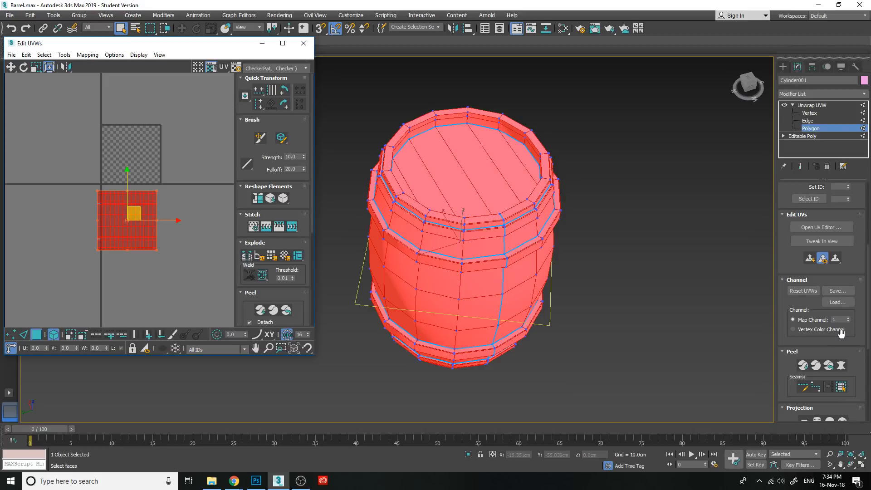
{"action": "left_click", "coordinate": [841, 366]}
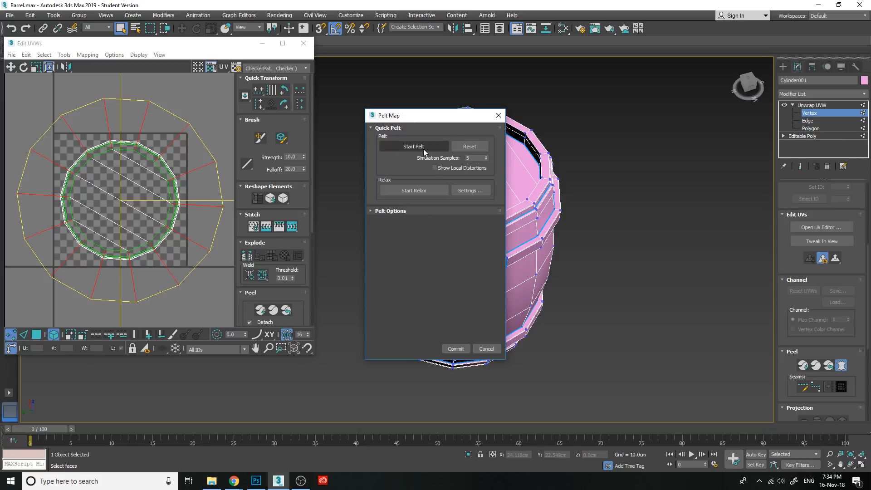
{"action": "left_click", "coordinate": [424, 193]}
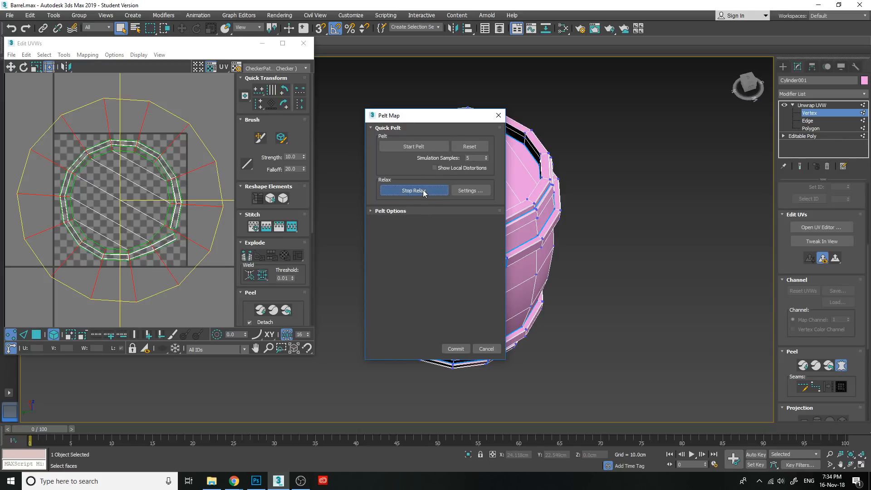
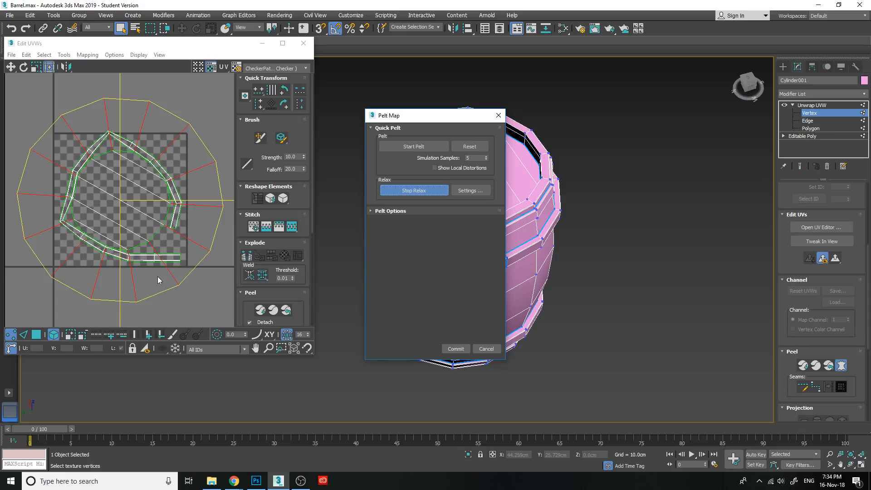
{"action": "left_click", "coordinate": [456, 348]}
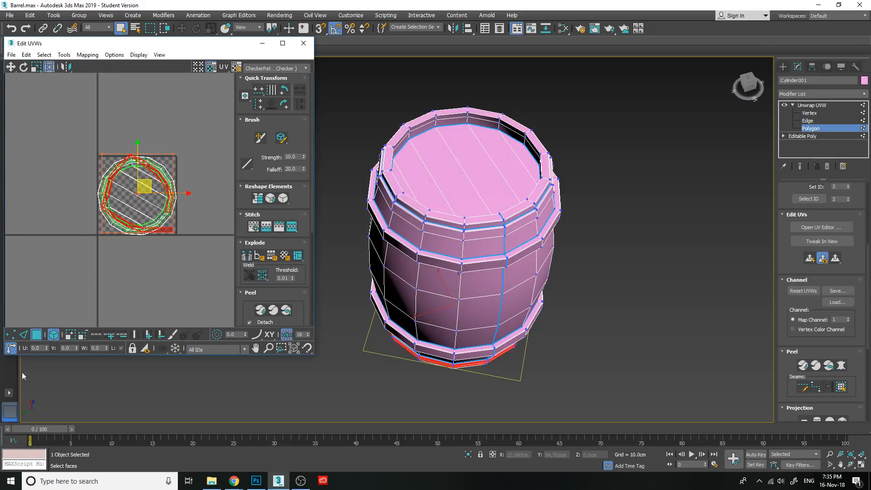
Move the two striped cap pieces out of the stacked UV elements to the empty space above, side by side.
{"action": "left_click", "coordinate": [147, 263]}
{"action": "left_click", "coordinate": [126, 205]}
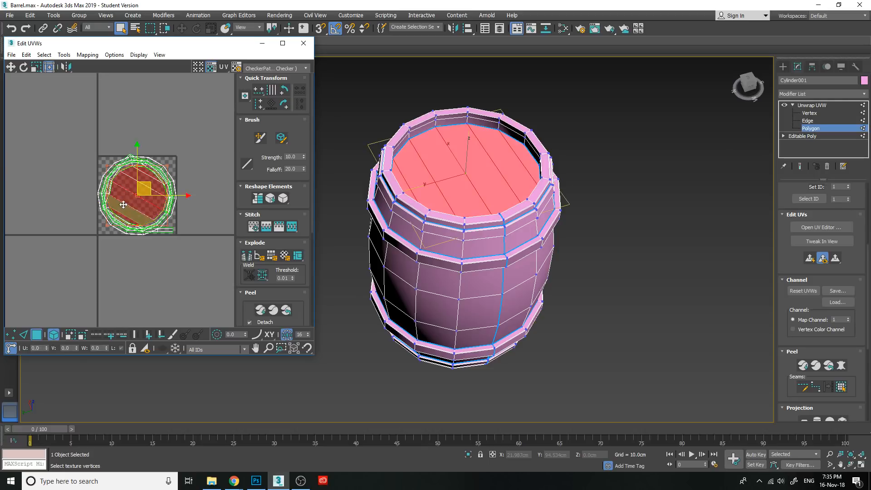
{"action": "left_click_drag", "start_coordinate": [126, 205], "coordinate": [44, 128]}
{"action": "left_click_drag", "start_coordinate": [129, 194], "coordinate": [120, 117]}
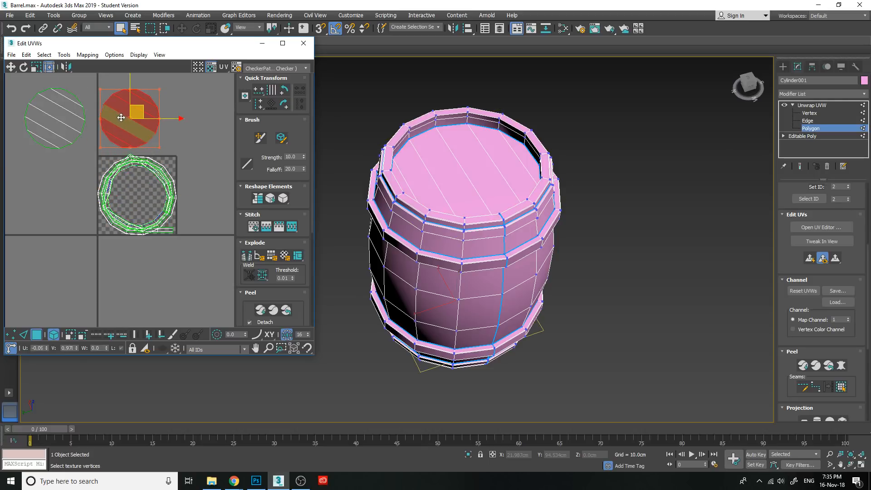
Select the two separated cap pieces in turn to check which end of the barrel each one belongs to.
{"action": "left_click", "coordinate": [195, 199]}
{"action": "left_click", "coordinate": [152, 116]}
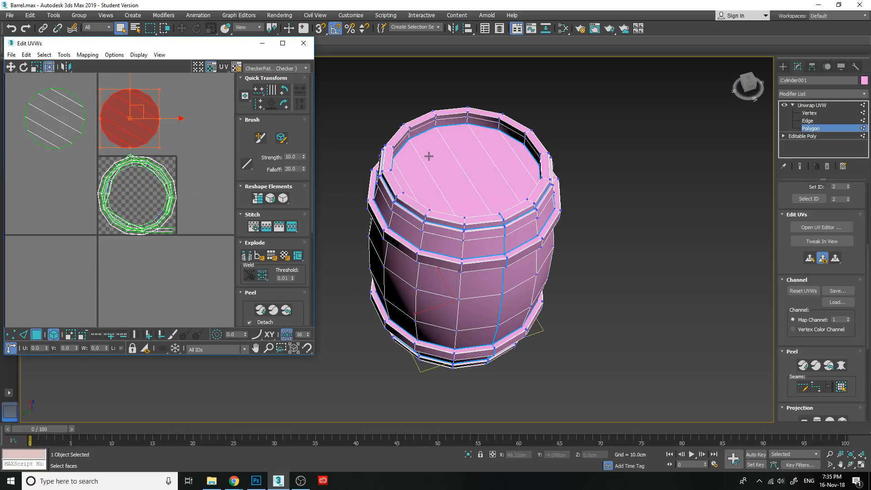
{"action": "left_click", "coordinate": [65, 133]}
{"action": "left_click", "coordinate": [140, 120]}
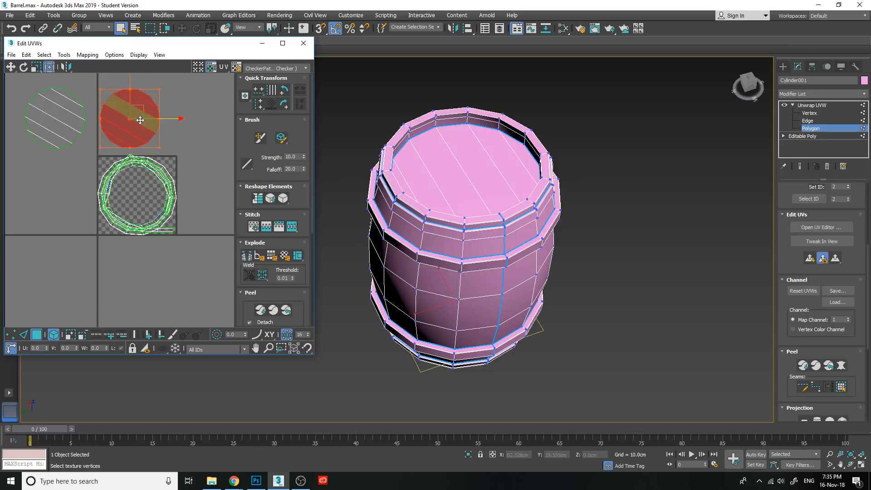
{"action": "left_click", "coordinate": [57, 123]}
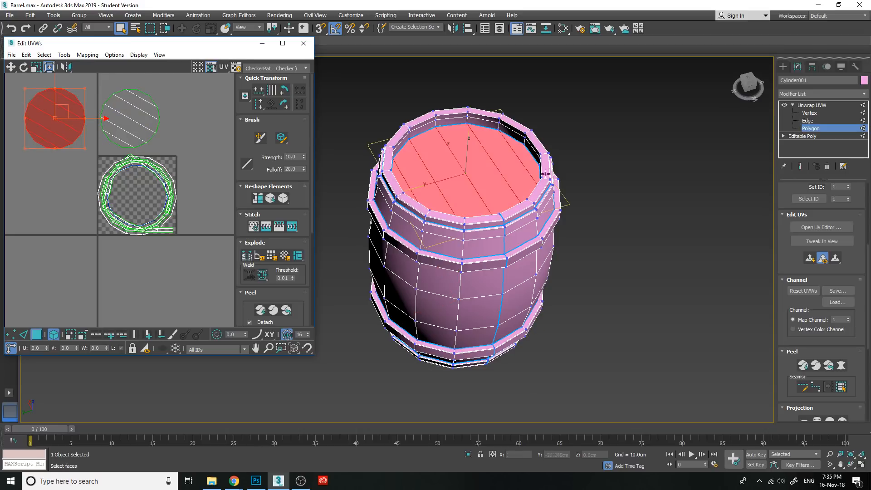
Move the barrel's bottom rim ring out of the stacked UV pieces to the left of the checkered tile.
{"action": "left_click", "coordinate": [165, 182]}
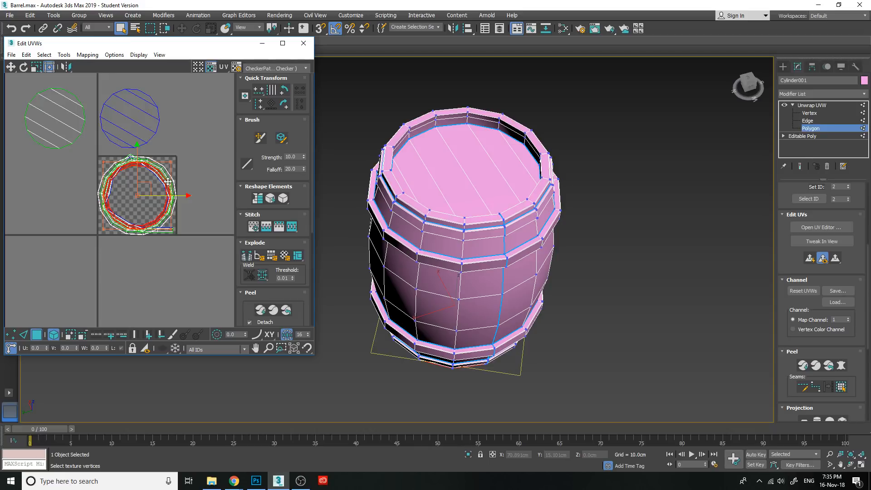
{"action": "left_click_drag", "start_coordinate": [165, 183], "coordinate": [73, 247]}
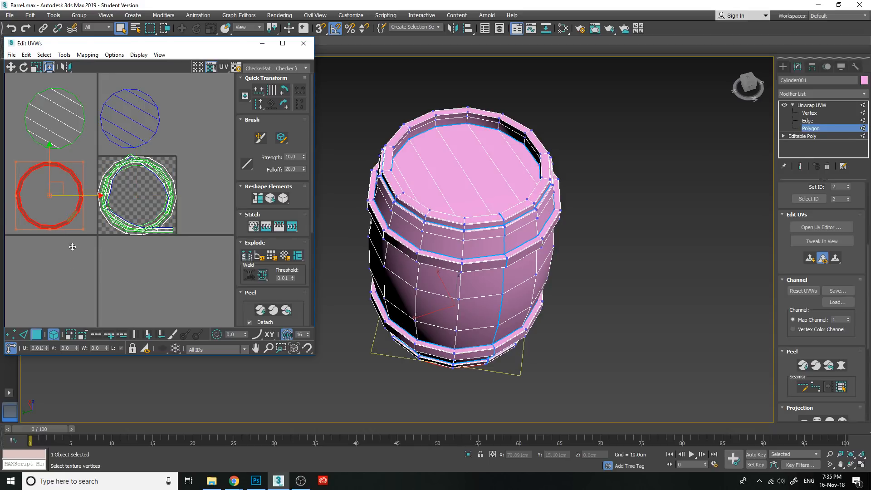
{"action": "middle_click_drag", "start_coordinate": [75, 272], "coordinate": [75, 294]}
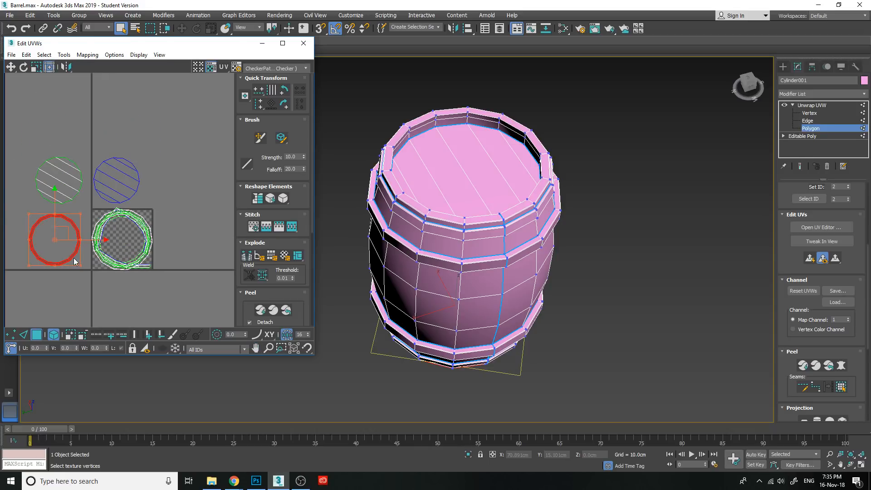
{"action": "left_click", "coordinate": [94, 312]}
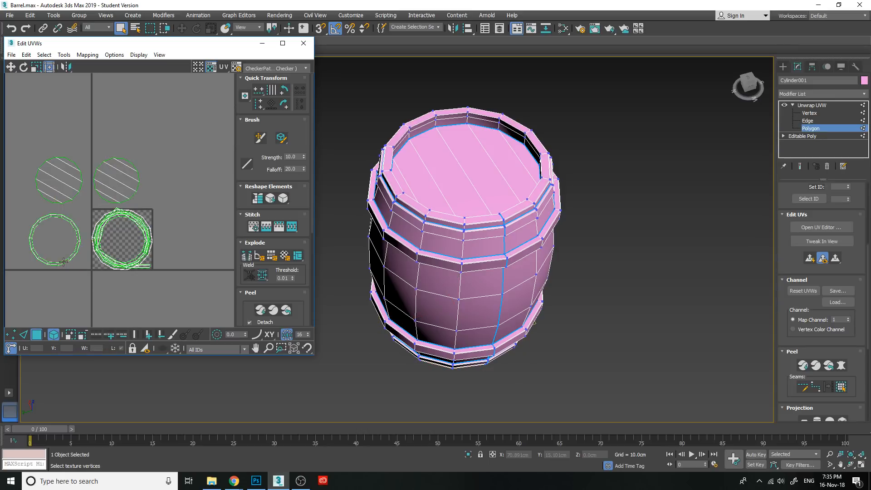
{"action": "left_click", "coordinate": [64, 261]}
Move the top rim ring and the upper side section between the bands out of the stack to the right of the tile.
{"action": "left_click", "coordinate": [146, 225]}
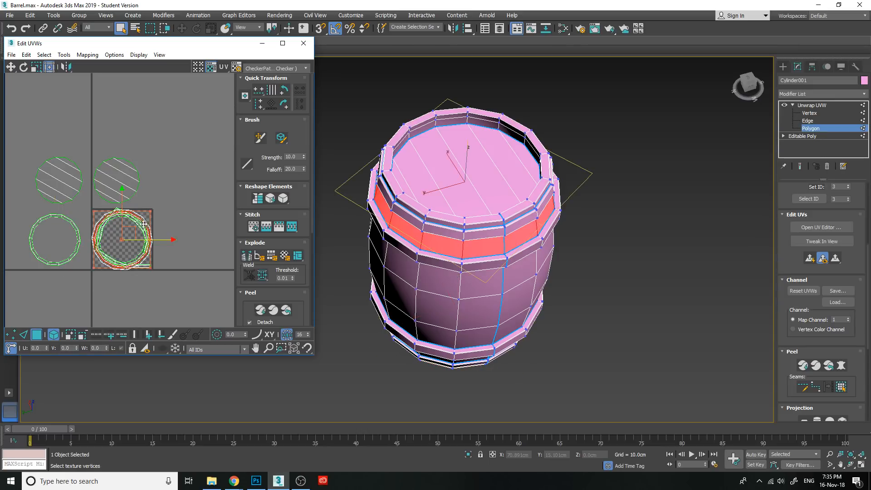
{"action": "left_click", "coordinate": [142, 223]}
{"action": "left_click_drag", "start_coordinate": [142, 222], "coordinate": [235, 184]}
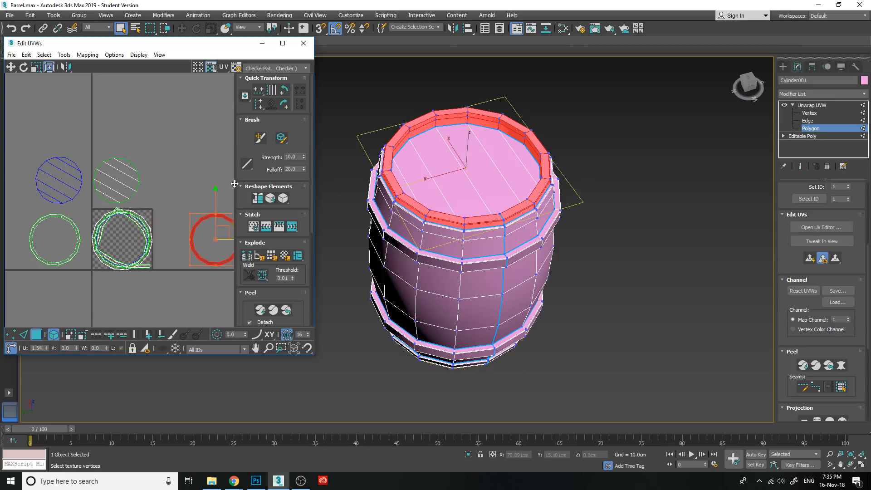
{"action": "left_click", "coordinate": [140, 222]}
{"action": "left_click_drag", "start_coordinate": [140, 222], "coordinate": [205, 204]}
{"action": "scroll", "coordinate": [163, 270], "scroll_direction": "down", "scroll_amount": 4}
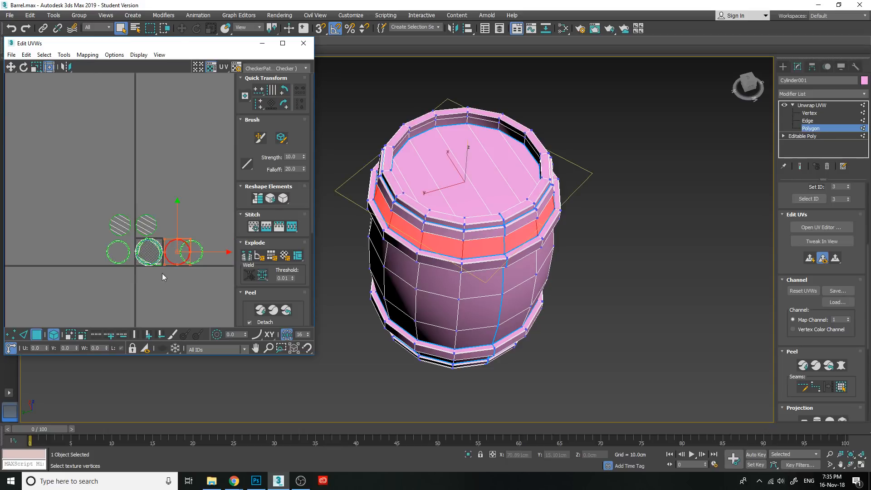
Try packing all the UV pieces into the checkered tile with Arrange Elements, and undo the packing.
{"action": "left_click_drag", "start_coordinate": [81, 170], "coordinate": [213, 275]}
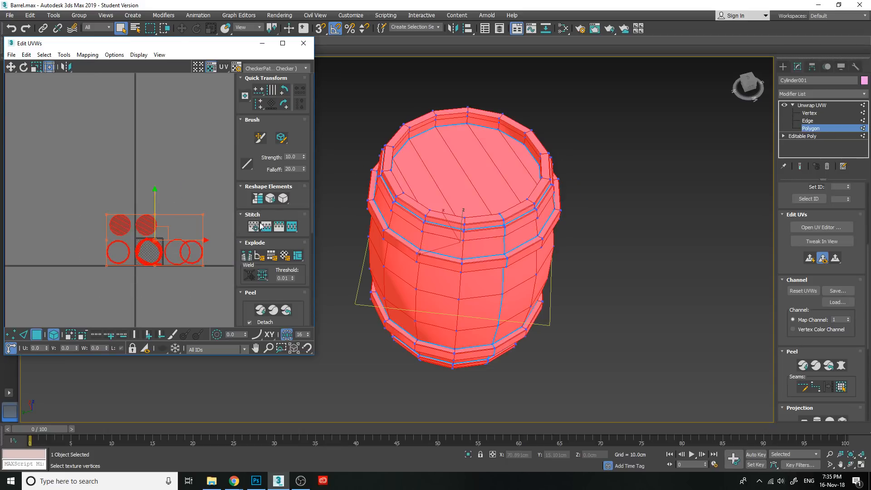
{"action": "scroll", "coordinate": [259, 270], "scroll_direction": "down", "scroll_amount": 3}
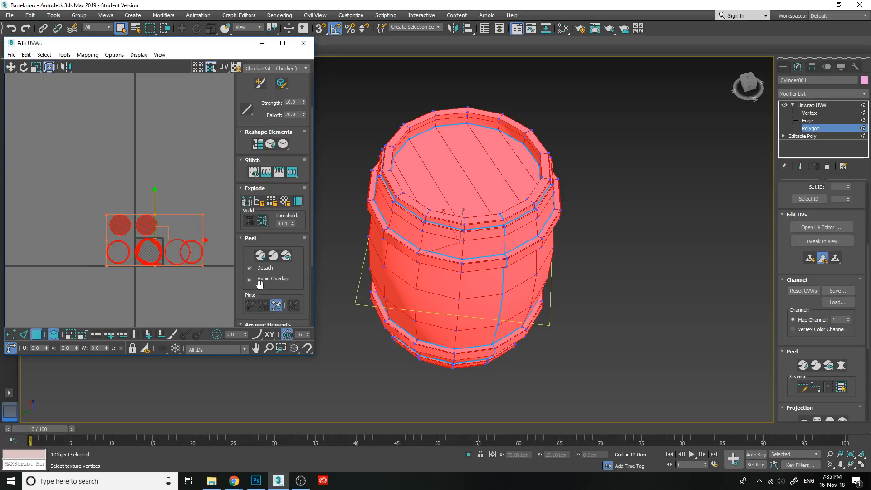
{"action": "scroll", "coordinate": [260, 254], "scroll_direction": "down", "scroll_amount": 2}
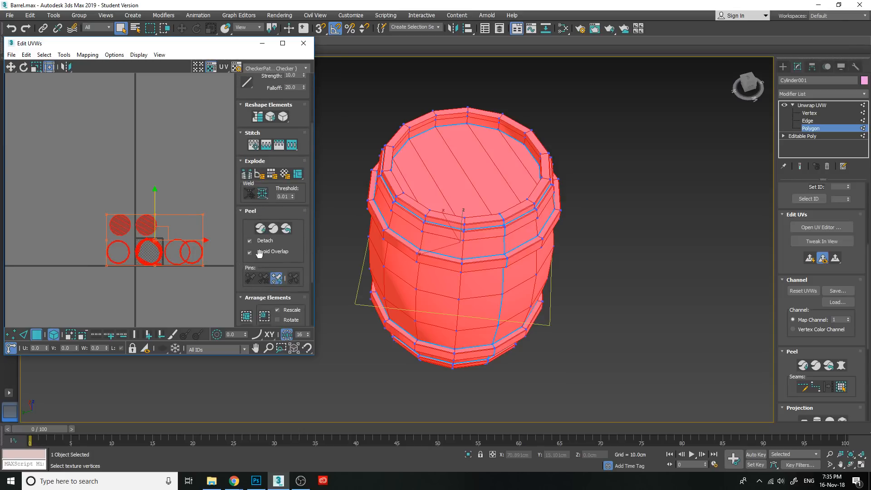
{"action": "scroll", "coordinate": [260, 253], "scroll_direction": "down", "scroll_amount": 2}
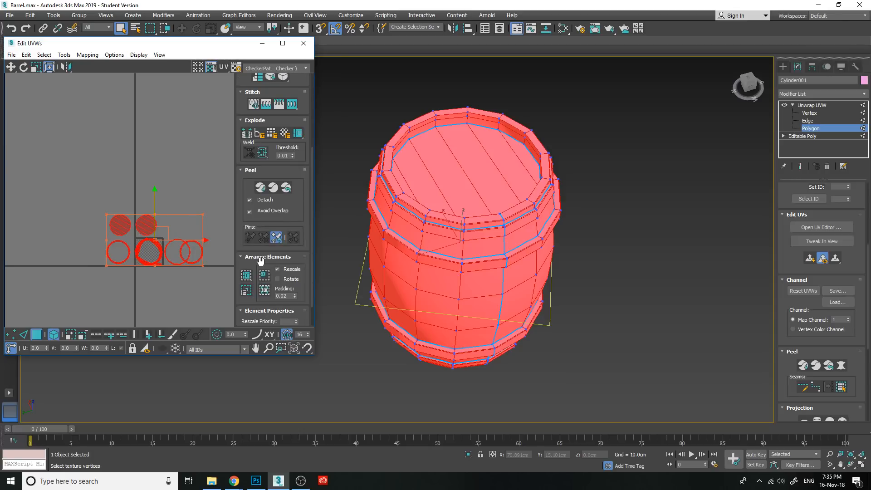
{"action": "left_click", "coordinate": [248, 277]}
{"action": "scroll", "coordinate": [165, 262], "scroll_direction": "up", "scroll_amount": 5}
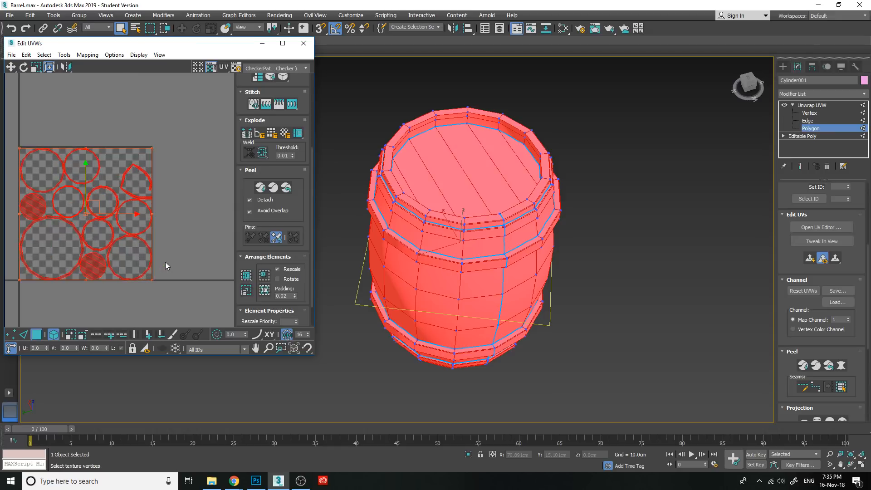
{"action": "key", "text": "ctrl+z"}
{"action": "scroll", "coordinate": [136, 246], "scroll_direction": "down", "scroll_amount": 4}
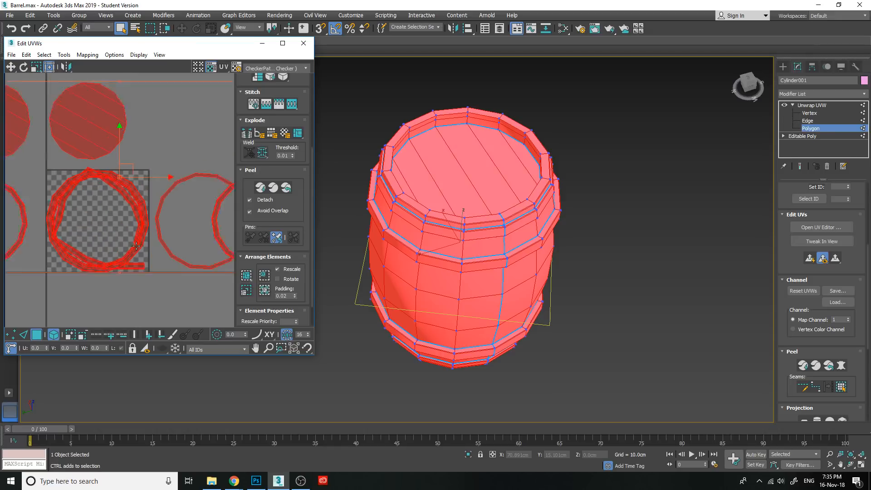
Move the misshapen open ring of the barrel's bottom side section out of the stack to the empty space above the right-hand rings.
{"action": "scroll", "coordinate": [136, 246], "scroll_direction": "down", "scroll_amount": 1}
{"action": "left_click", "coordinate": [140, 274]}
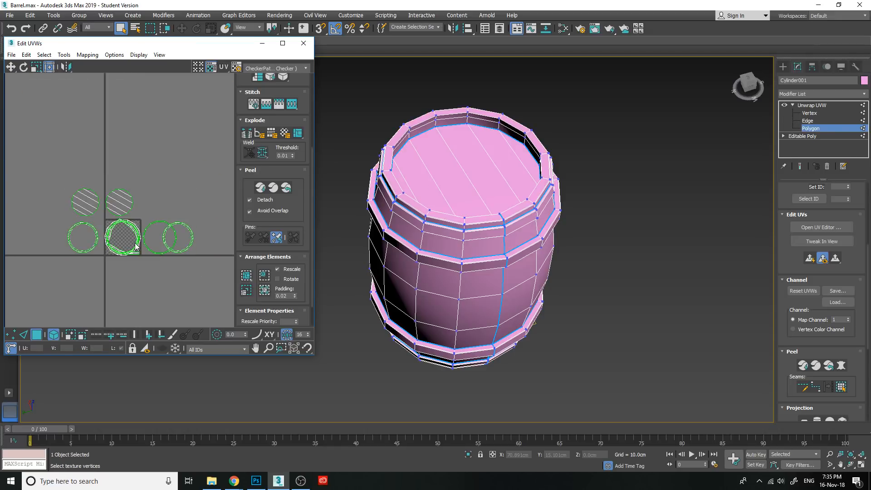
{"action": "left_click_drag", "start_coordinate": [136, 247], "coordinate": [227, 240]}
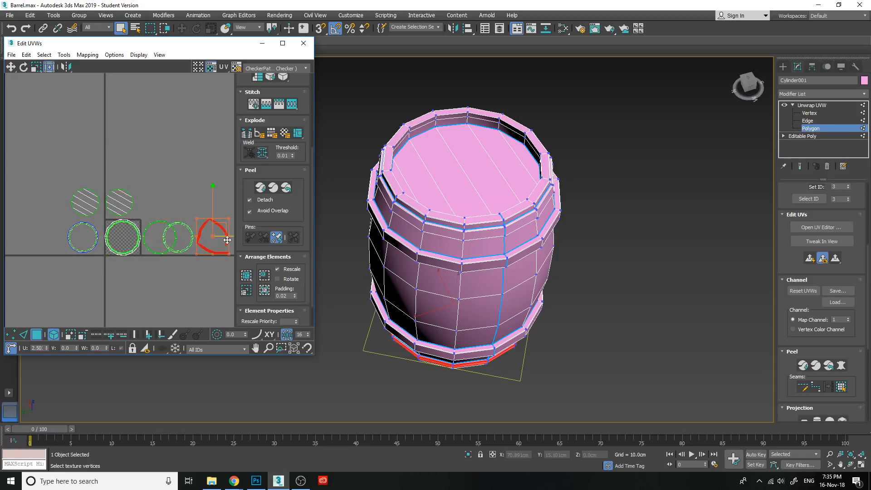
{"action": "left_click", "coordinate": [13, 69]}
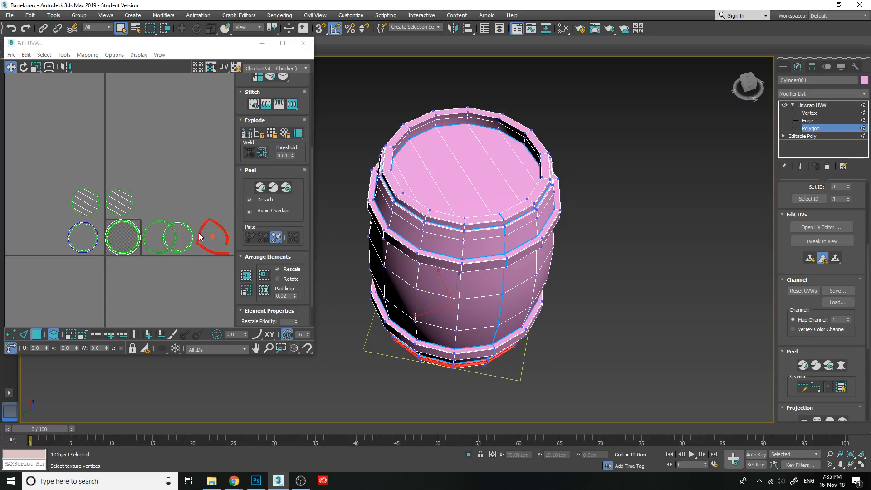
{"action": "left_click_drag", "start_coordinate": [200, 232], "coordinate": [153, 182]}
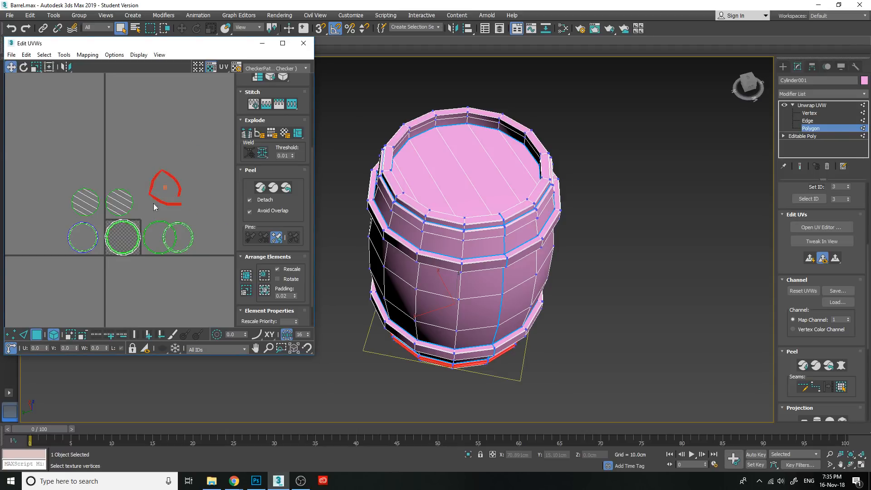
Move the bottom side section, the middle side section and the ring below the top rim out of the stack into separate empty spaces.
{"action": "left_click", "coordinate": [138, 227]}
{"action": "left_click_drag", "start_coordinate": [138, 227], "coordinate": [127, 153]}
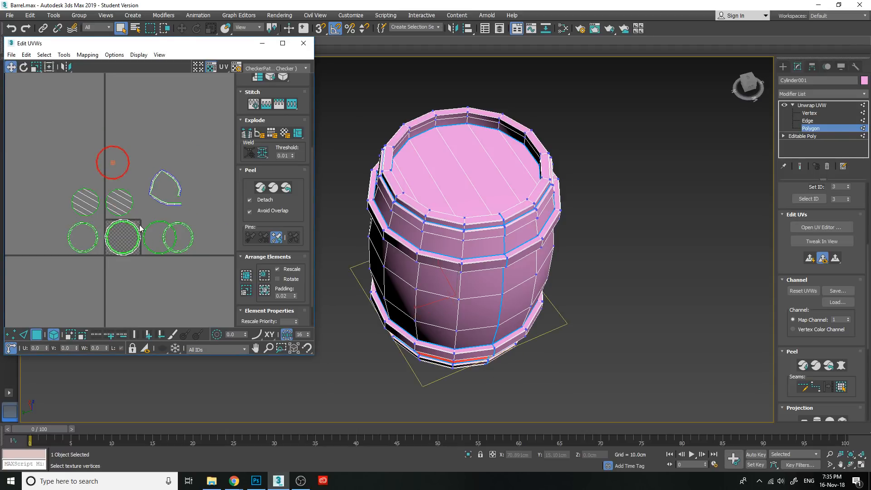
{"action": "left_click_drag", "start_coordinate": [135, 225], "coordinate": [172, 127]}
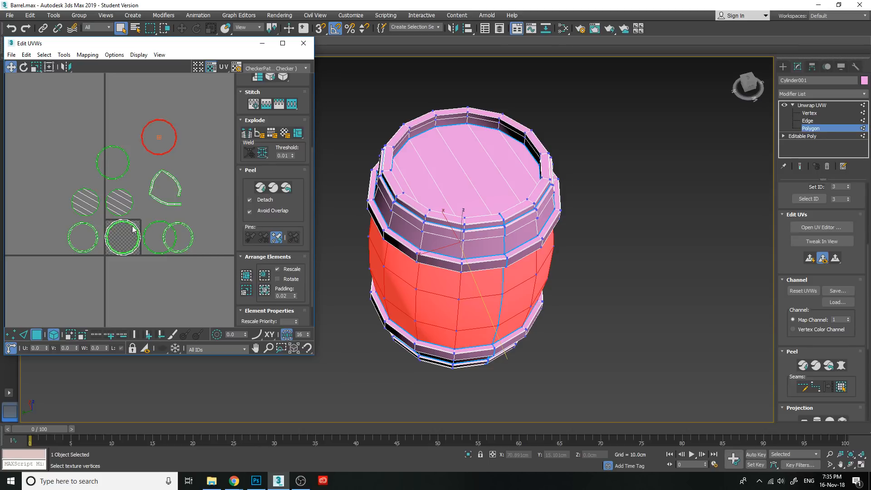
{"action": "left_click_drag", "start_coordinate": [133, 229], "coordinate": [213, 161]}
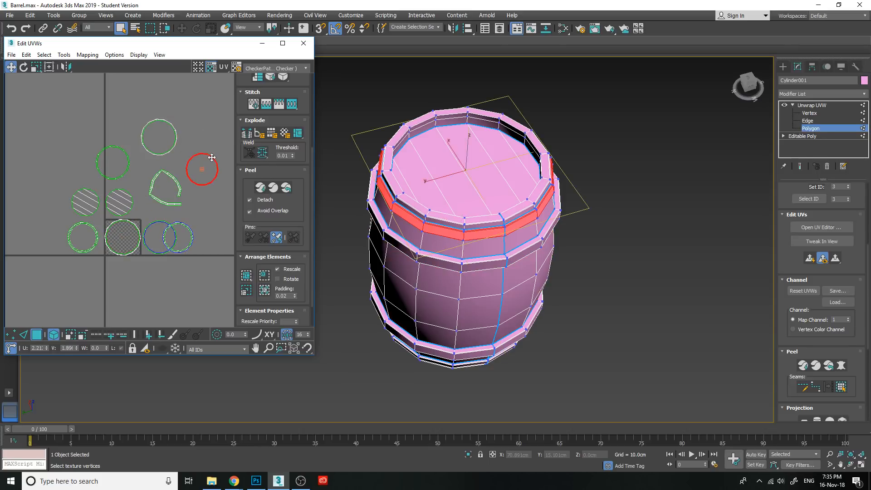
Move the lower band and the upper band out of the checkered tile to the empty space above and left of the caps.
{"action": "left_click", "coordinate": [132, 228]}
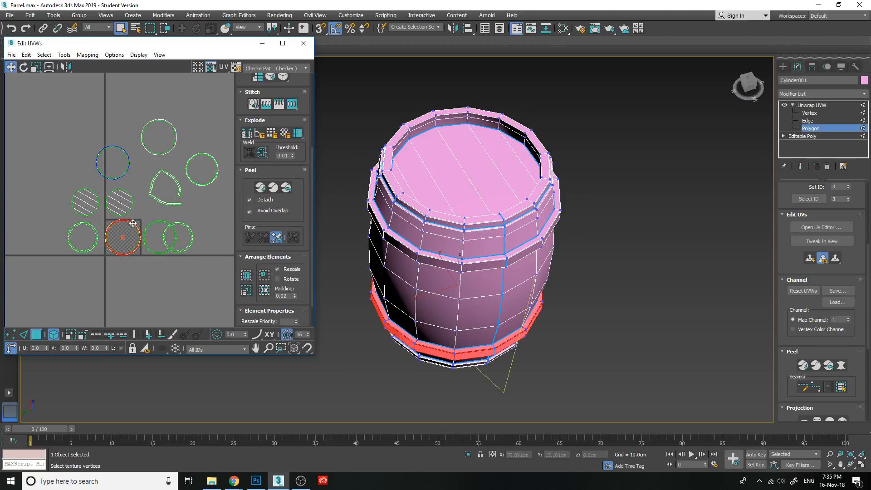
{"action": "left_click_drag", "start_coordinate": [133, 228], "coordinate": [86, 128]}
{"action": "left_click_drag", "start_coordinate": [132, 227], "coordinate": [53, 167]}
{"action": "scroll", "coordinate": [115, 218], "scroll_direction": "down", "scroll_amount": 3}
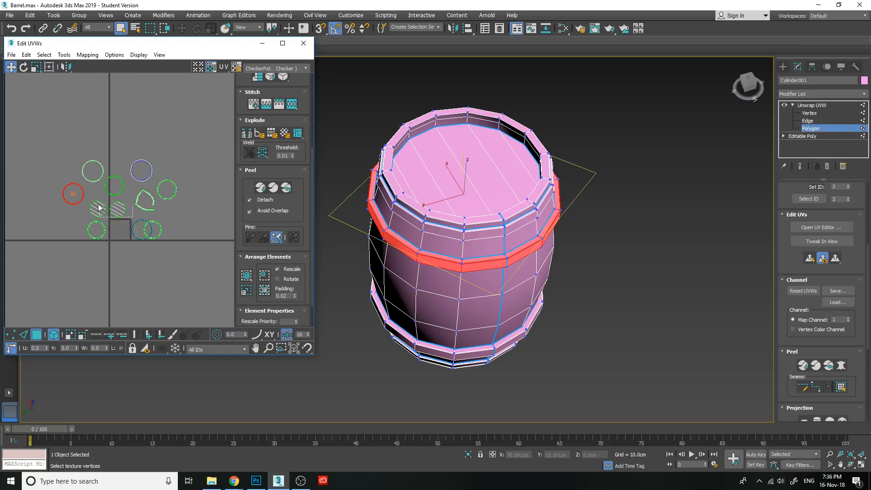
Set the two caps apart and relax all ring and side pieces by polygon angles with 100 iterations and an amount of 0.1.
{"action": "left_click_drag", "start_coordinate": [120, 222], "coordinate": [207, 254]}
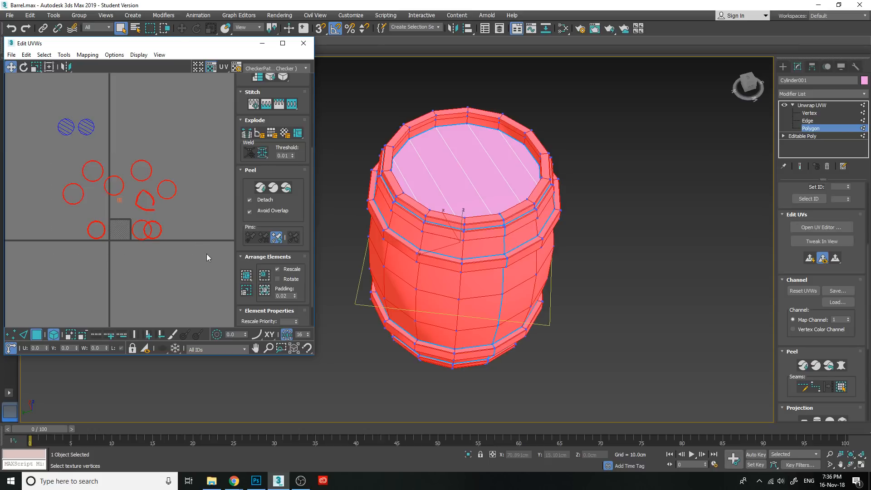
{"action": "left_click", "coordinate": [64, 54]}
{"action": "left_click", "coordinate": [100, 209]}
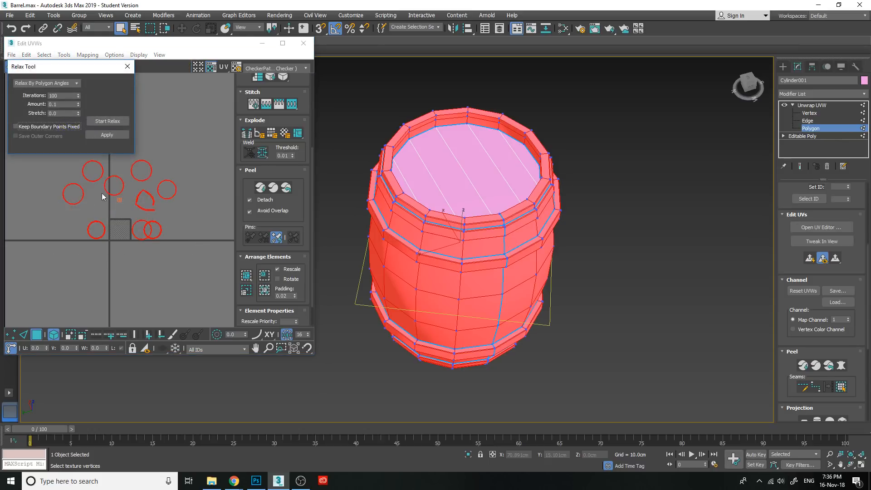
{"action": "left_click", "coordinate": [109, 121]}
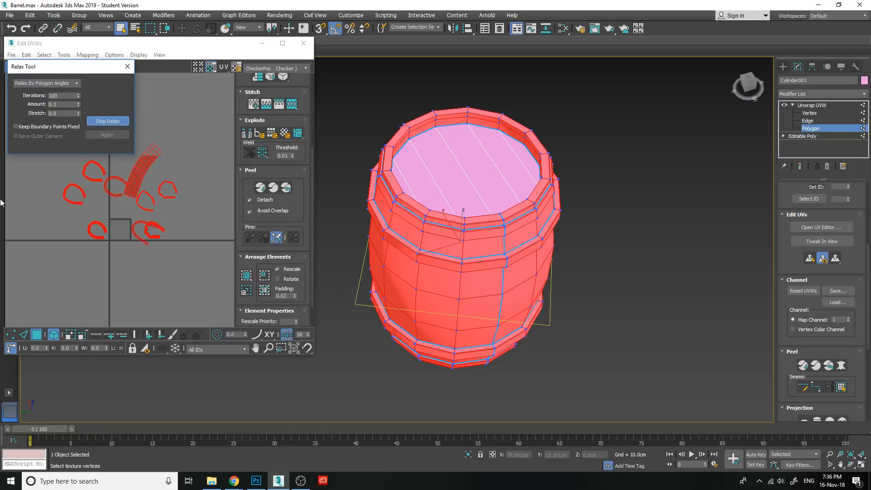
{"action": "left_click", "coordinate": [107, 123]}
{"action": "left_click", "coordinate": [143, 140]}
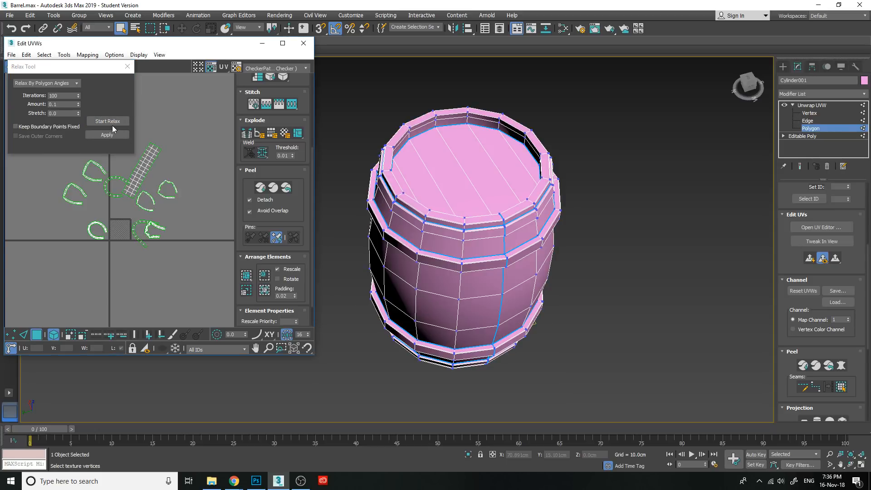
{"action": "left_click", "coordinate": [128, 67]}
Move the straightened middle side strip up beside the caps and shift all the remaining ring pieces down as a group.
{"action": "left_click_drag", "start_coordinate": [146, 165], "coordinate": [126, 108]}
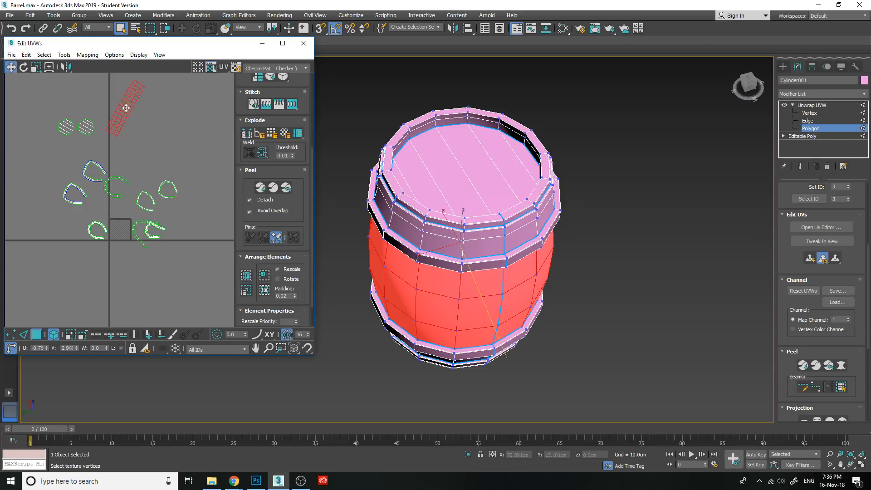
{"action": "left_click", "coordinate": [41, 159]}
{"action": "left_click_drag", "start_coordinate": [198, 262], "coordinate": [41, 159]}
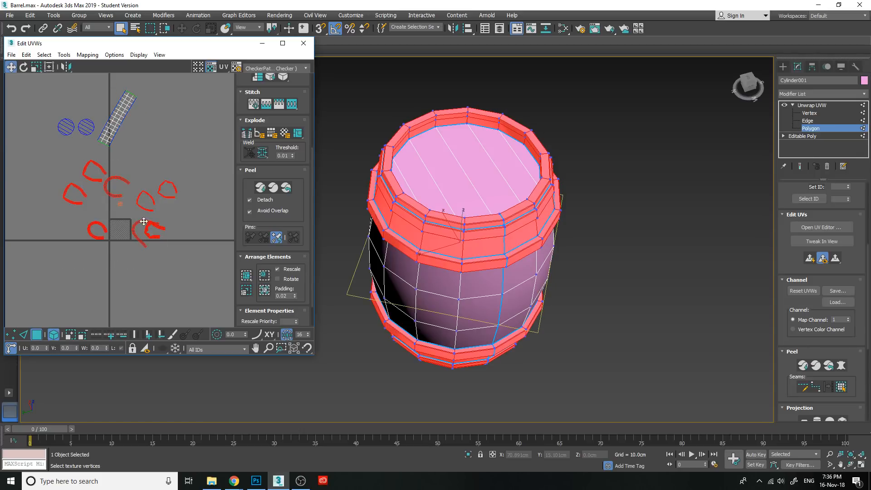
{"action": "left_click_drag", "start_coordinate": [145, 225], "coordinate": [155, 253]}
{"action": "left_click", "coordinate": [173, 237]}
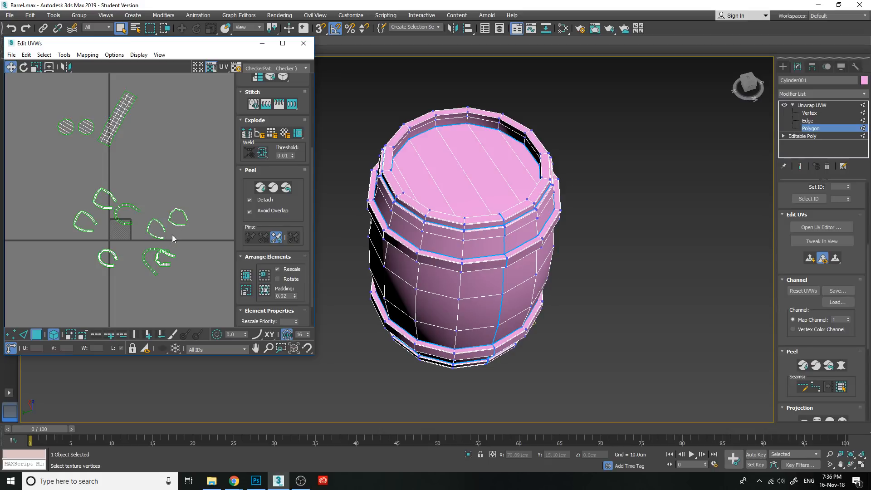
Move the bottom side section's open ring away from the checkered tile to the empty space near the middle side strip.
{"action": "scroll", "coordinate": [172, 236], "scroll_direction": "up", "scroll_amount": 2}
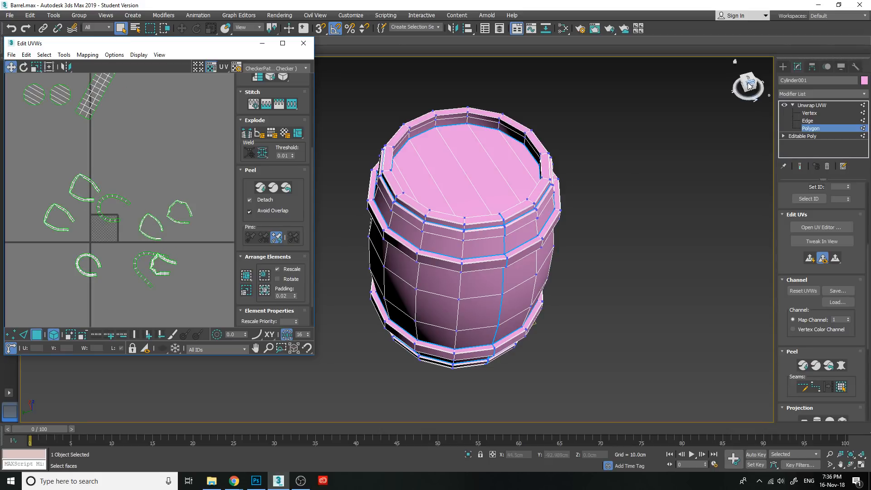
{"action": "middle_click_drag", "start_coordinate": [478, 291], "coordinate": [480, 277], "text": "alt"}
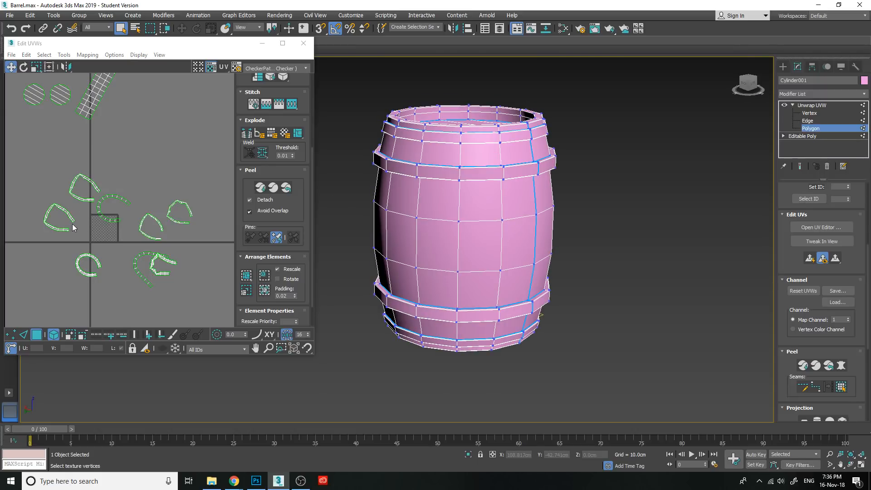
{"action": "middle_click_drag", "start_coordinate": [144, 164], "coordinate": [146, 174]}
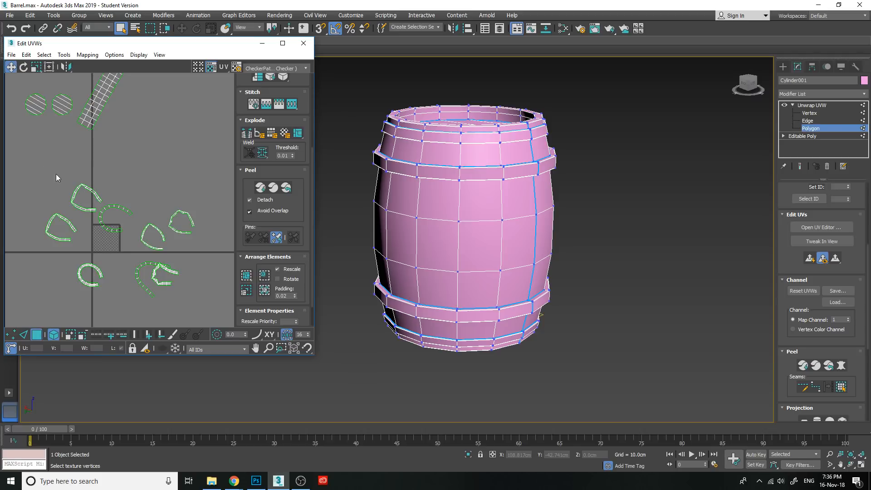
{"action": "left_click_drag", "start_coordinate": [44, 165], "coordinate": [216, 305]}
{"action": "left_click", "coordinate": [224, 230]}
{"action": "left_click_drag", "start_coordinate": [26, 175], "coordinate": [104, 245]}
{"action": "left_click", "coordinate": [126, 197]}
{"action": "left_click_drag", "start_coordinate": [125, 210], "coordinate": [169, 128]}
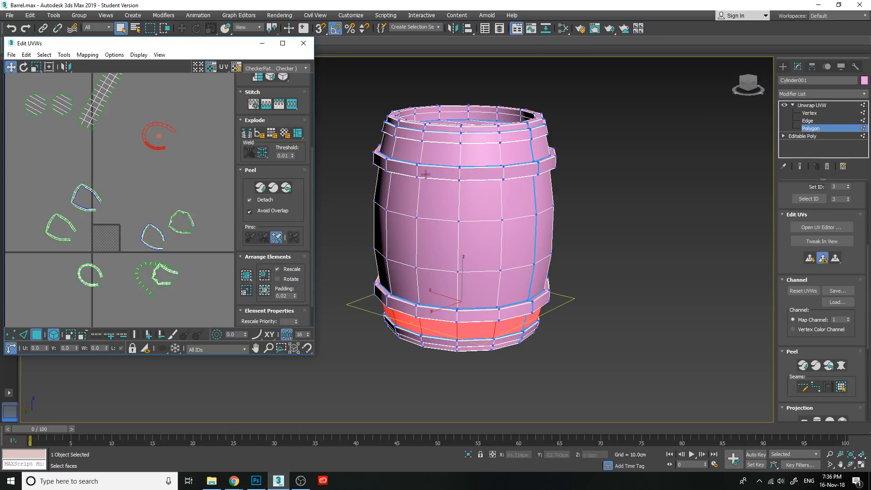
Relax the bottom side section by polygon angles with 100 iterations and an amount of 0.1, and move it closer to the side strip.
{"action": "left_click", "coordinate": [64, 54]}
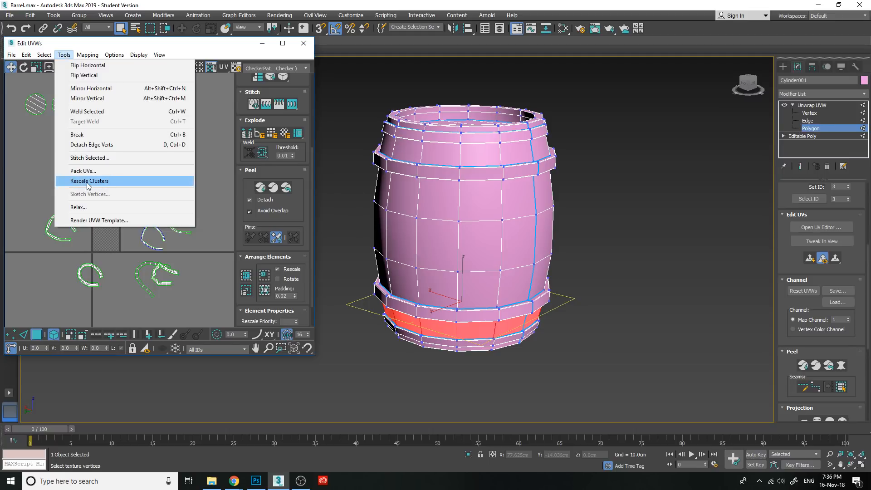
{"action": "left_click", "coordinate": [91, 207]}
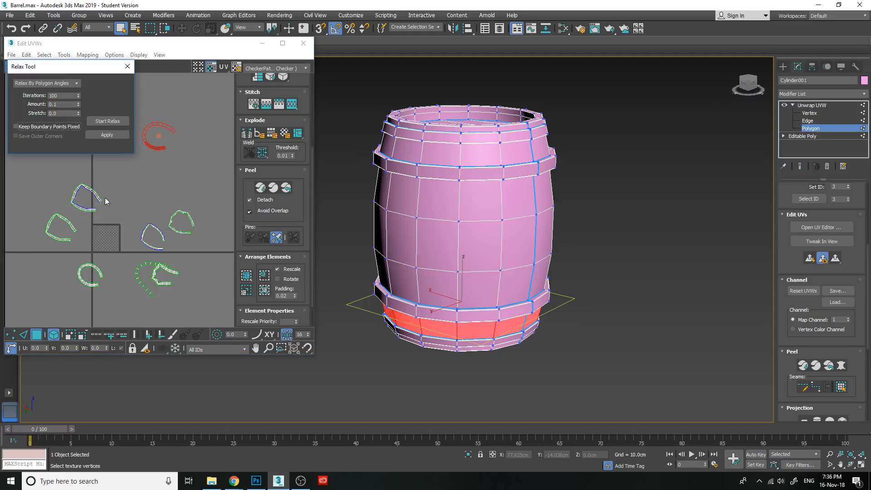
{"action": "left_click", "coordinate": [107, 121]}
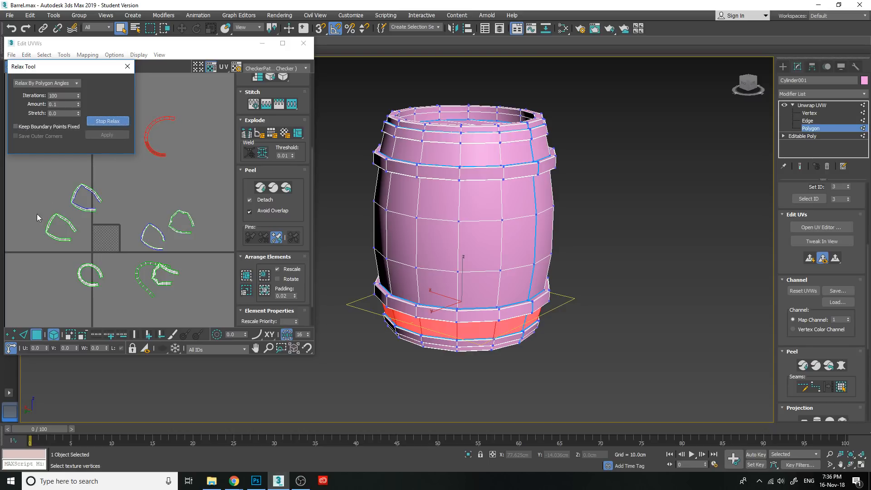
{"action": "left_click", "coordinate": [118, 123]}
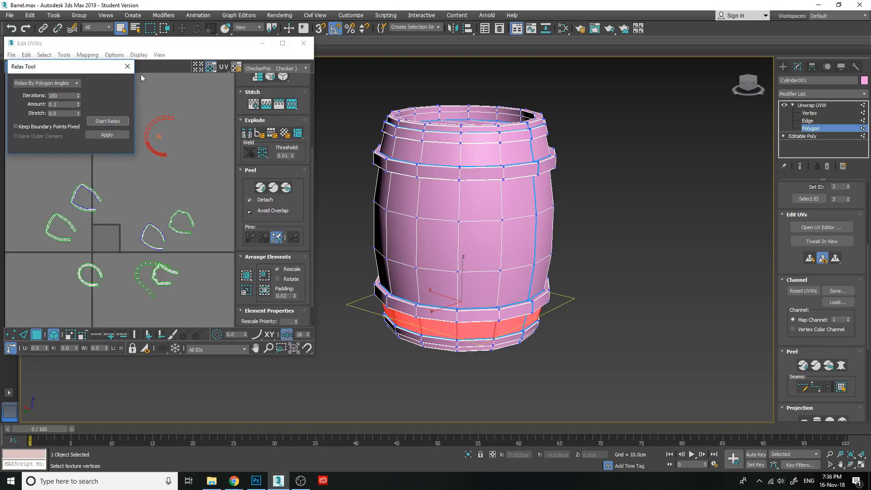
{"action": "left_click", "coordinate": [127, 67]}
{"action": "left_click_drag", "start_coordinate": [163, 156], "coordinate": [144, 148]}
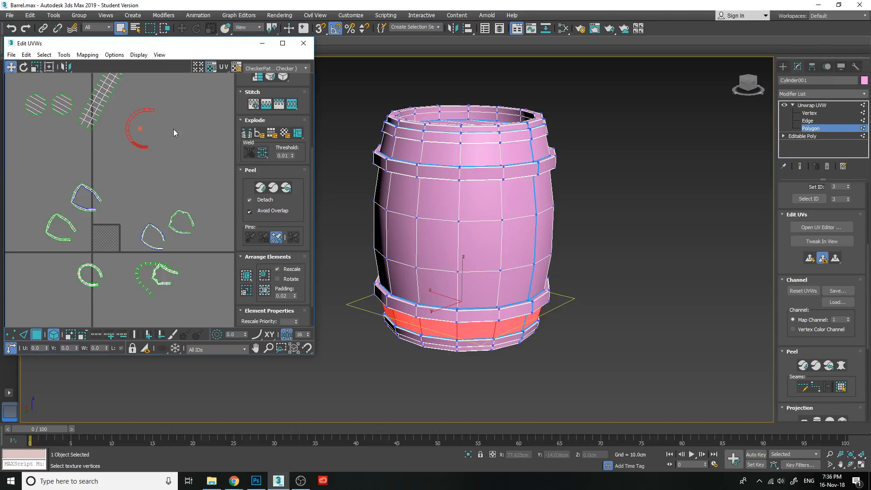
Move the lower hoop's UV island clear of its neighbours and relax it by polygon angles.
{"action": "middle_click_drag", "start_coordinate": [127, 194], "coordinate": [140, 235]}
{"action": "left_click", "coordinate": [109, 236]}
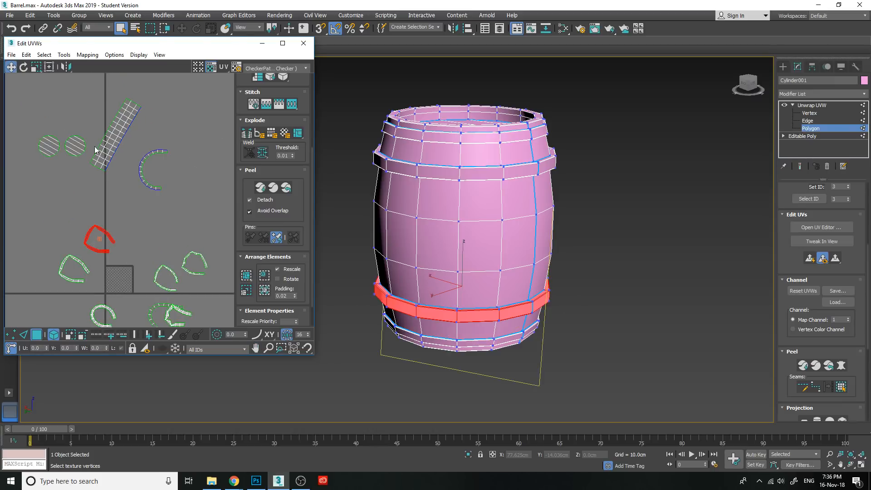
{"action": "left_click_drag", "start_coordinate": [104, 232], "coordinate": [133, 216]}
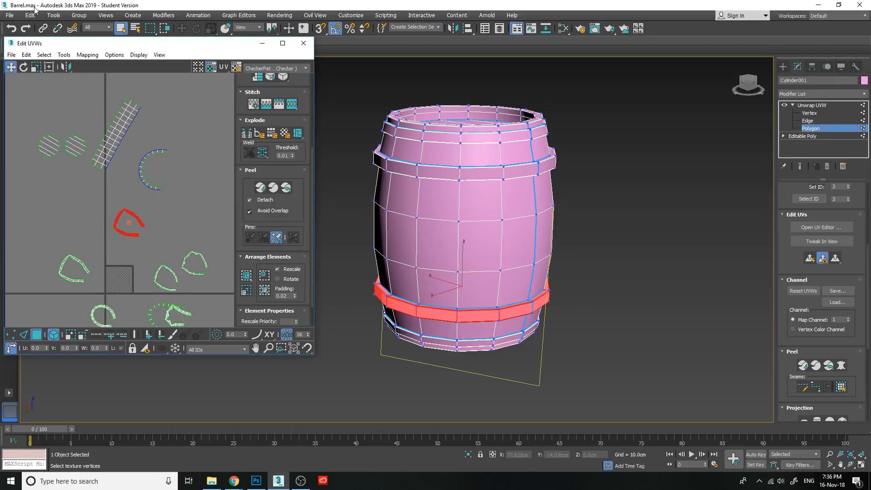
{"action": "left_click", "coordinate": [64, 54]}
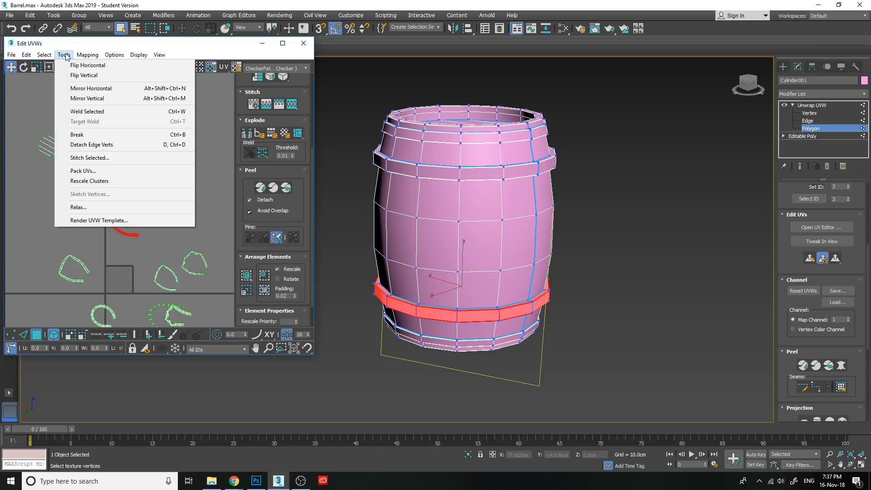
{"action": "left_click", "coordinate": [94, 208]}
{"action": "left_click", "coordinate": [113, 121]}
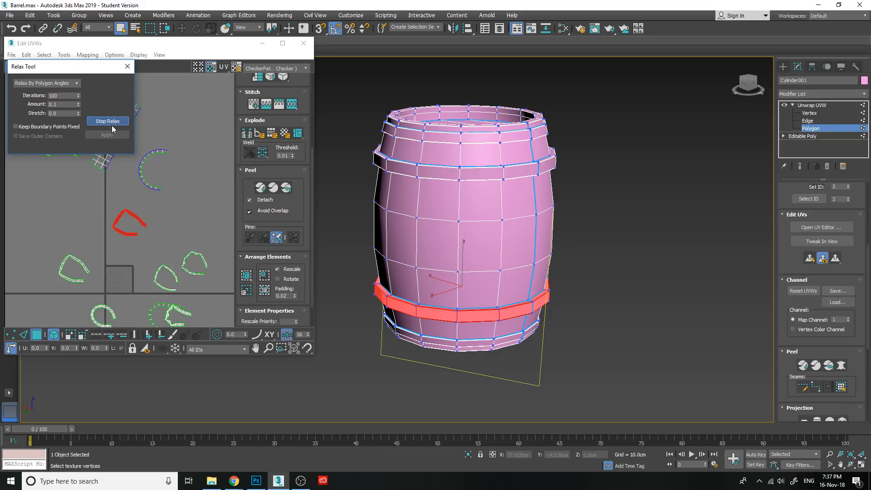
{"action": "left_click", "coordinate": [112, 124]}
{"action": "left_click", "coordinate": [128, 66]}
{"action": "left_click", "coordinate": [138, 222]}
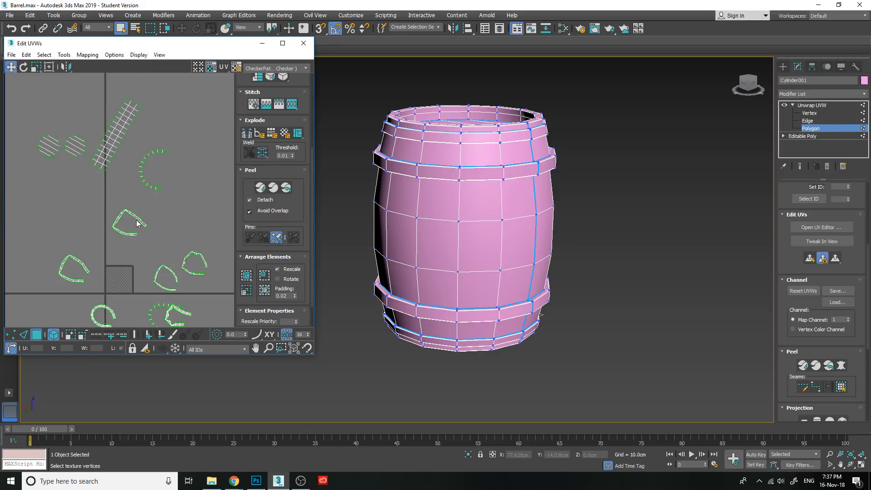
Spread out the UV islands of the lower hoop, the other hoop-shaped piece and the barrel body to clear space between them.
{"action": "left_click", "coordinate": [139, 223]}
{"action": "left_click_drag", "start_coordinate": [138, 223], "coordinate": [202, 221]}
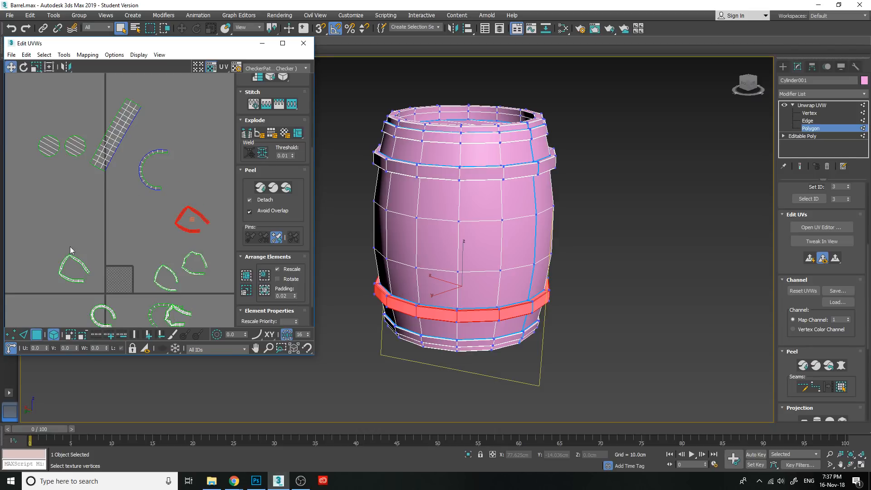
{"action": "left_click_drag", "start_coordinate": [75, 260], "coordinate": [112, 227]}
{"action": "left_click", "coordinate": [130, 134]}
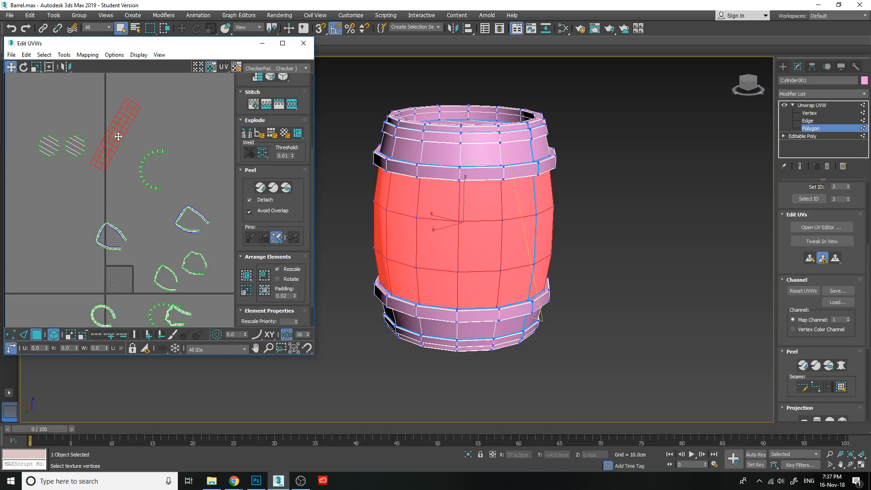
{"action": "left_click_drag", "start_coordinate": [133, 114], "coordinate": [52, 182]}
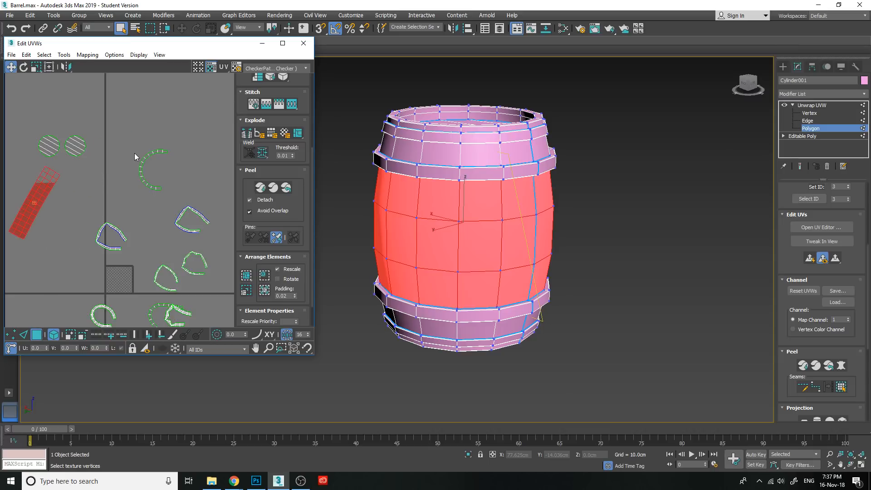
Straighten the curved UV island of the wood band below the barrel's lower hoop.
{"action": "left_click", "coordinate": [134, 153]}
{"action": "left_click", "coordinate": [143, 161]}
{"action": "scroll", "coordinate": [260, 135], "scroll_direction": "up", "scroll_amount": 2}
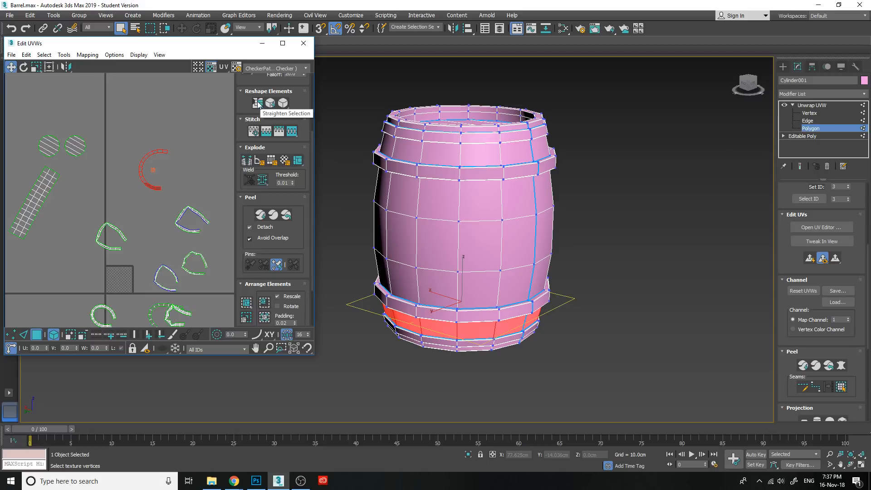
{"action": "middle_click_drag", "start_coordinate": [476, 313], "coordinate": [480, 276], "text": "alt"}
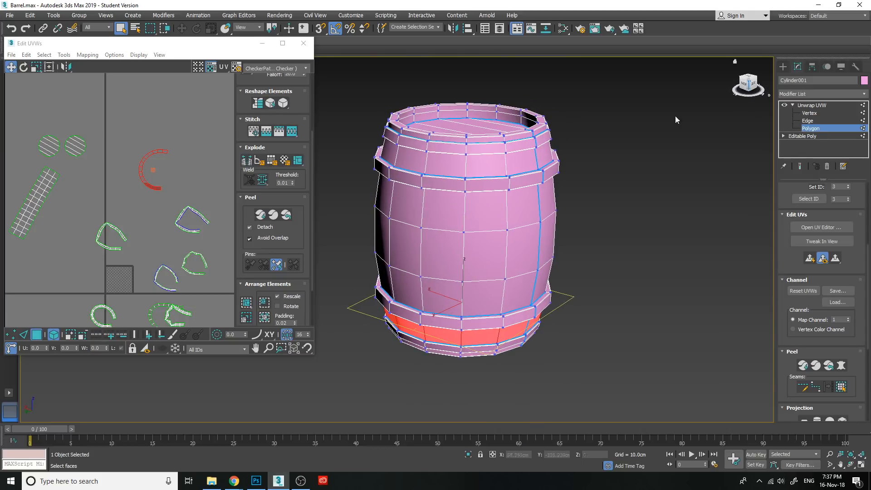
{"action": "left_click", "coordinate": [258, 104]}
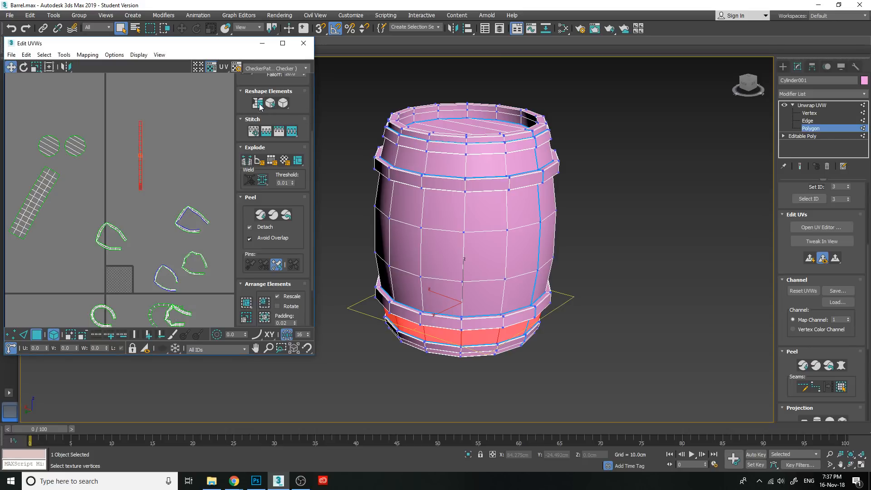
Select all the remaining curved ring islands and straighten them into strips.
{"action": "left_click_drag", "start_coordinate": [140, 176], "coordinate": [226, 311]}
{"action": "left_click", "coordinate": [145, 220]}
{"action": "scroll", "coordinate": [145, 219], "scroll_direction": "down", "scroll_amount": 2}
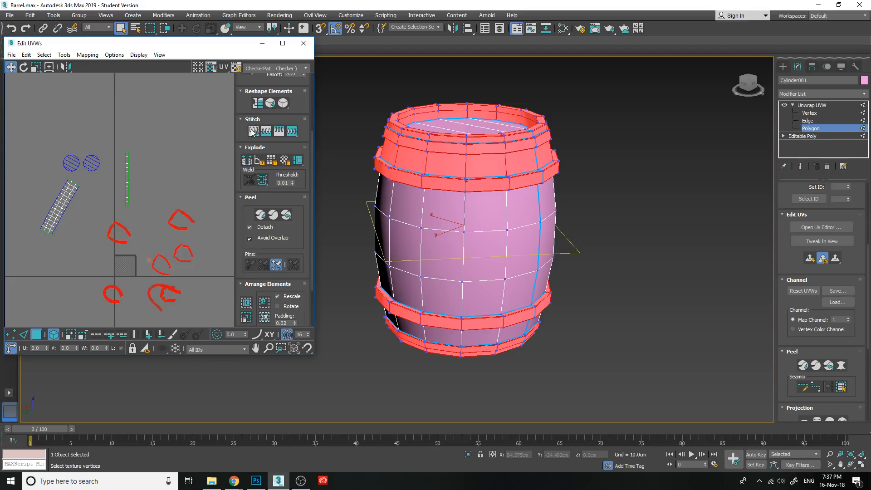
{"action": "left_click", "coordinate": [257, 104]}
{"action": "left_click", "coordinate": [175, 195]}
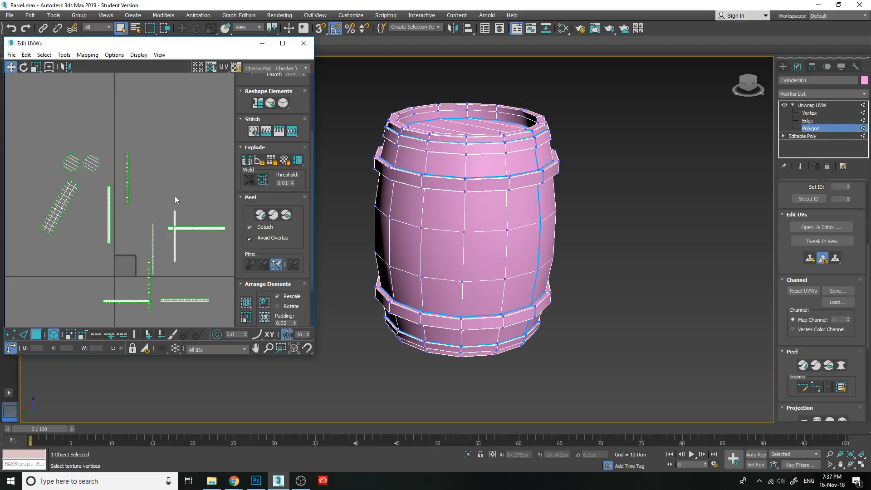
Move the barrel body's tilted UV island to empty space above the strips and straighten it.
{"action": "middle_click_drag", "start_coordinate": [175, 195], "coordinate": [167, 167]}
{"action": "left_click_drag", "start_coordinate": [49, 192], "coordinate": [180, 155]}
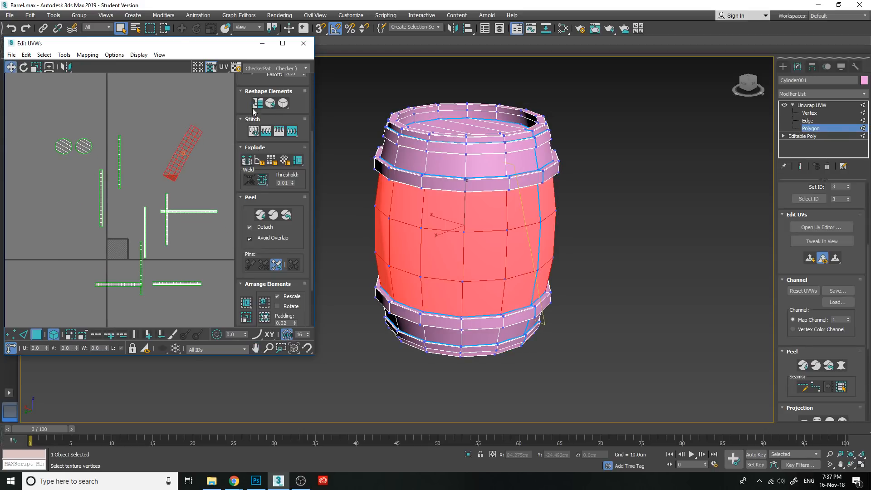
{"action": "left_click", "coordinate": [259, 91]}
{"action": "scroll", "coordinate": [263, 145], "scroll_direction": "up", "scroll_amount": 5}
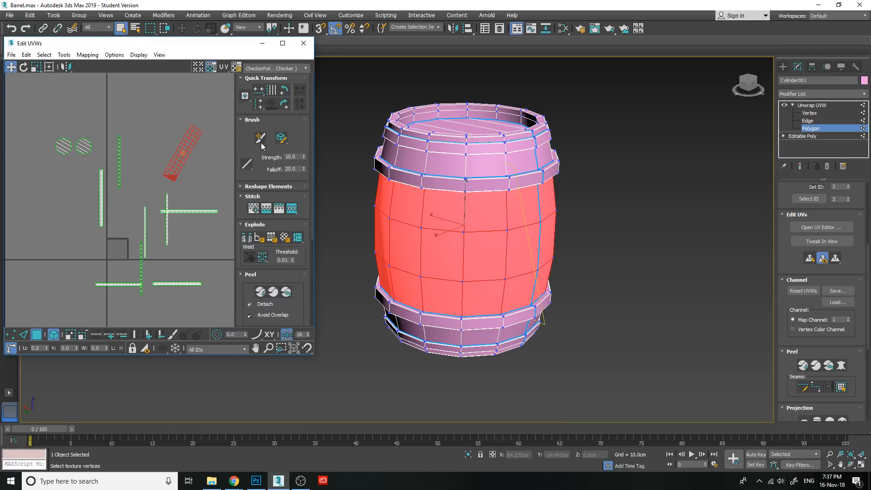
{"action": "scroll", "coordinate": [261, 139], "scroll_direction": "down", "scroll_amount": 3}
{"action": "scroll", "coordinate": [245, 157], "scroll_direction": "up", "scroll_amount": 3}
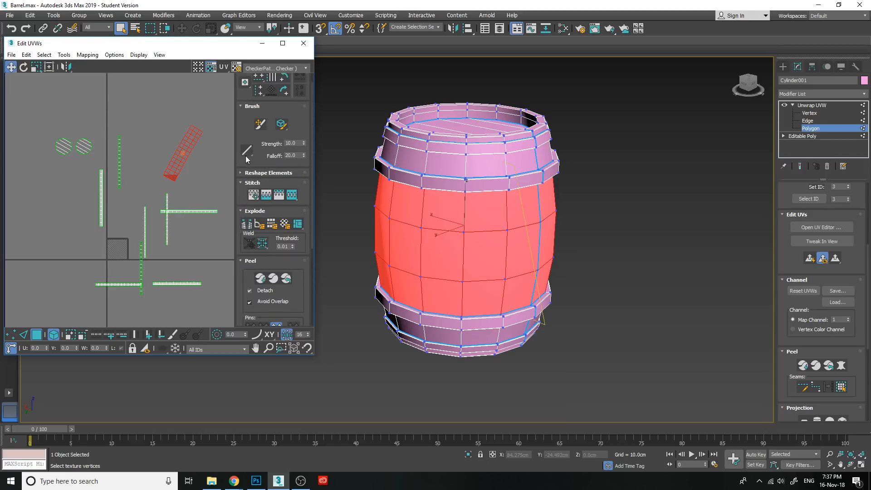
{"action": "left_click", "coordinate": [244, 187]}
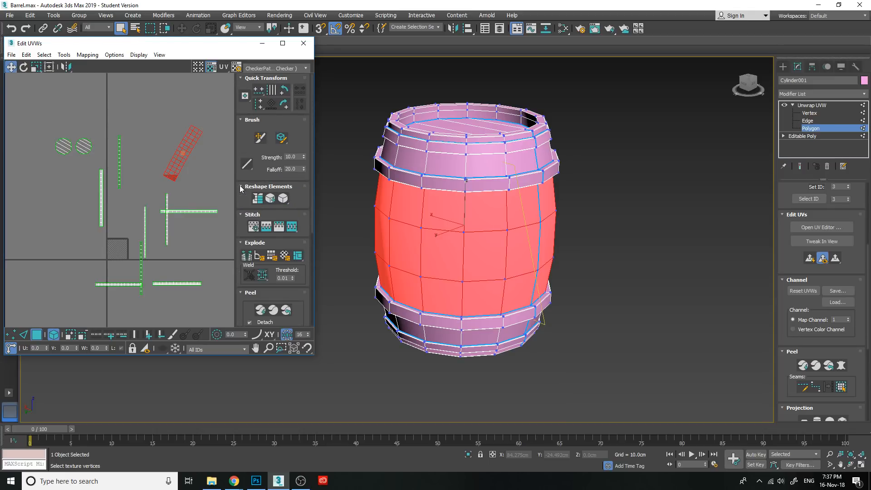
{"action": "left_click", "coordinate": [261, 202]}
{"action": "left_click", "coordinate": [183, 182]}
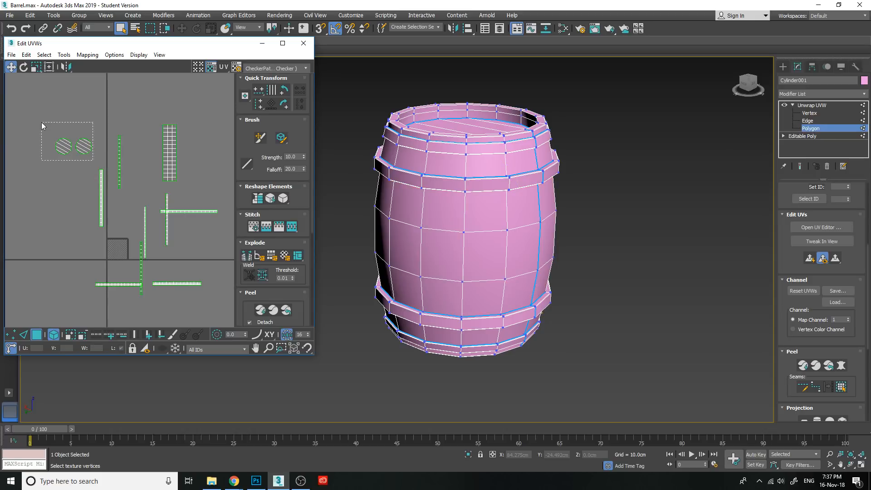
Set the two circular lid islands apart and relax all the other UV islands by polygon angles.
{"action": "left_click_drag", "start_coordinate": [41, 121], "coordinate": [42, 122]}
{"action": "left_click_drag", "start_coordinate": [83, 146], "coordinate": [236, 305]}
{"action": "left_click_drag", "start_coordinate": [162, 164], "coordinate": [145, 156]}
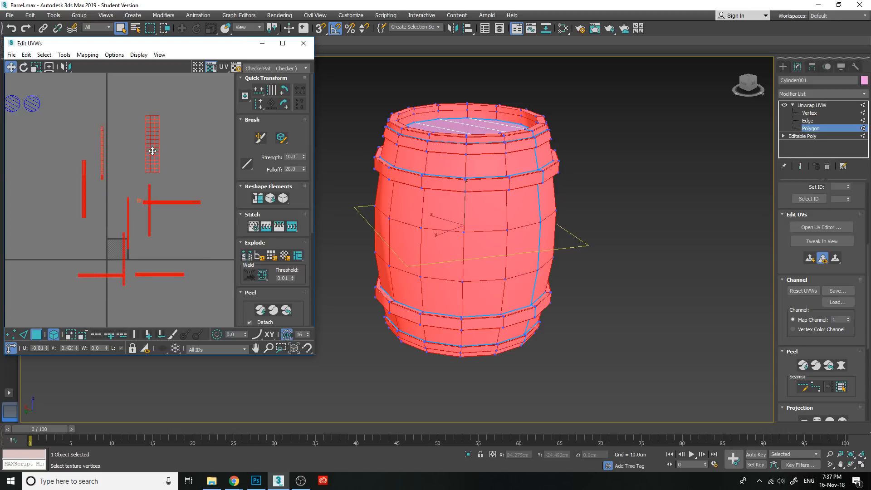
{"action": "left_click", "coordinate": [64, 54]}
{"action": "left_click", "coordinate": [78, 207]}
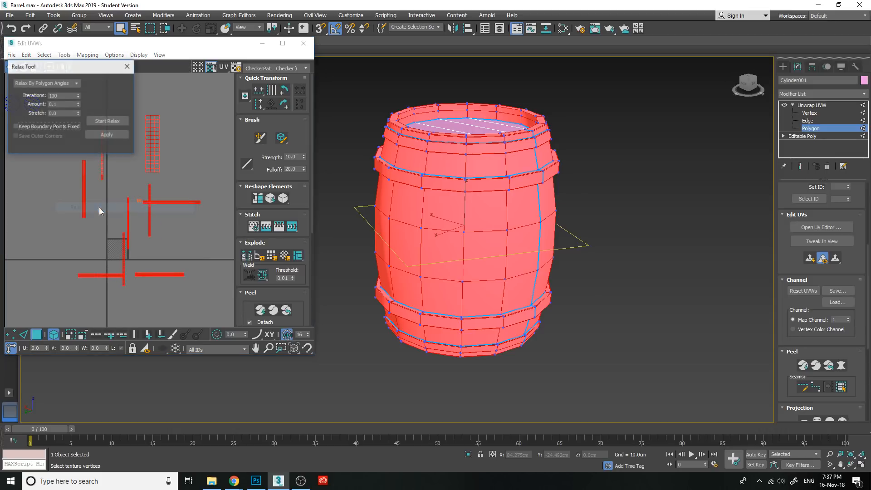
{"action": "left_click", "coordinate": [108, 121]}
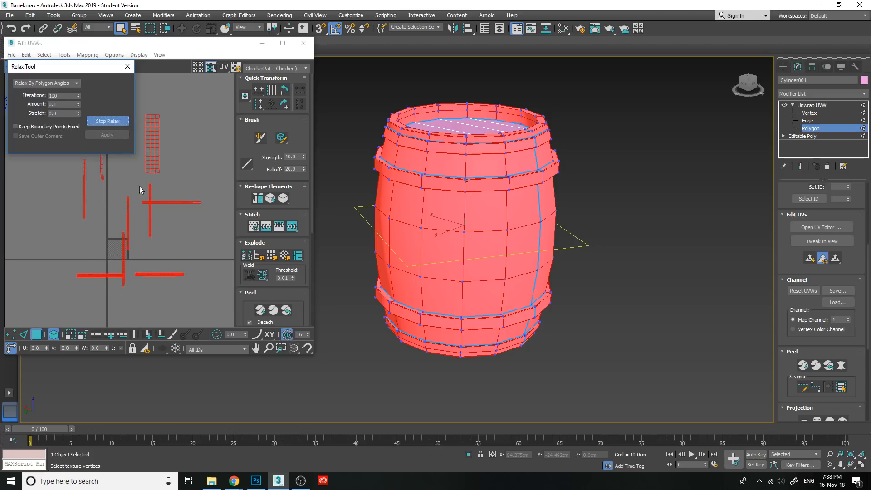
{"action": "left_click", "coordinate": [128, 66]}
{"action": "left_click", "coordinate": [173, 172]}
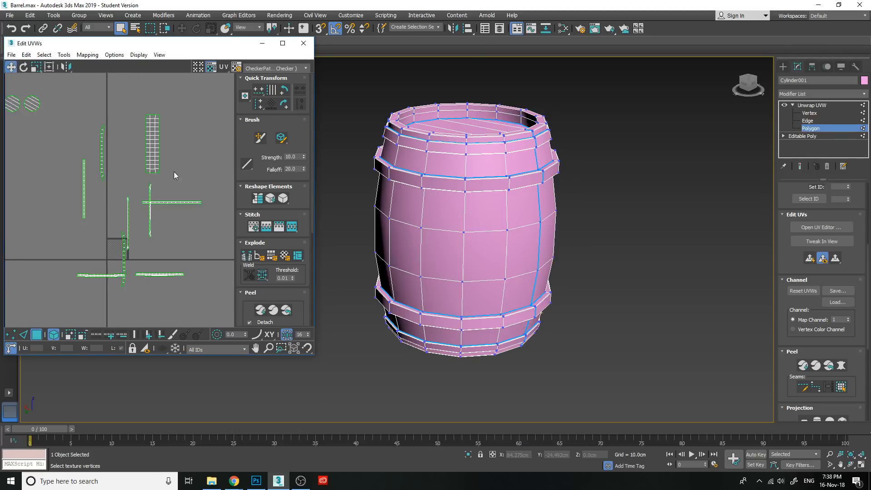
Enlarge the UV editor window to fill half the screen, beside the 3D view of the barrel.
{"action": "left_click", "coordinate": [283, 43]}
{"action": "scroll", "coordinate": [520, 205], "scroll_direction": "up", "scroll_amount": 2}
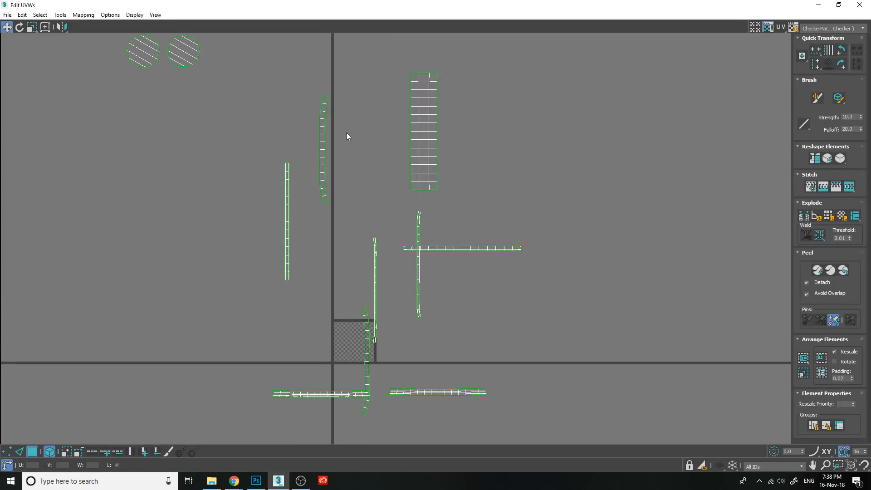
{"action": "left_click", "coordinate": [424, 151]}
{"action": "left_click_drag", "start_coordinate": [564, 10], "coordinate": [1, 172]}
{"action": "scroll", "coordinate": [272, 236], "scroll_direction": "down", "scroll_amount": 4}
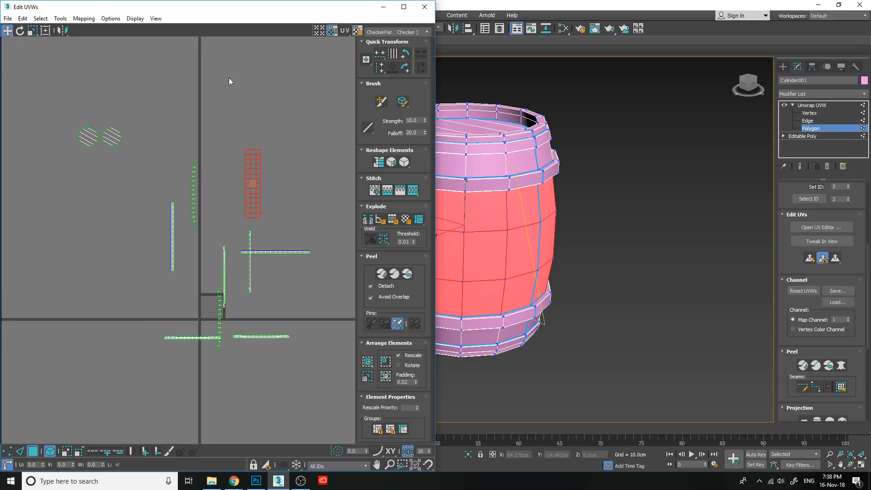
{"action": "left_click", "coordinate": [268, 310]}
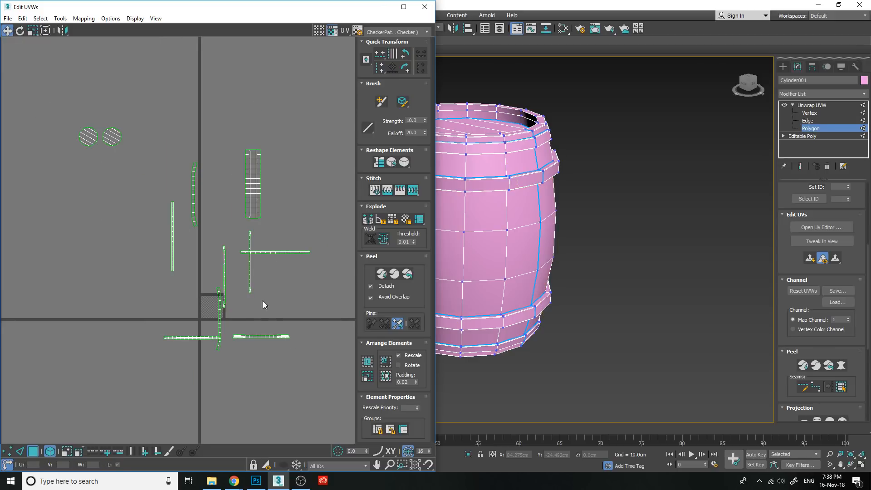
Move the barrel body's UV island directly below the two circular lid islands.
{"action": "left_click", "coordinate": [251, 196]}
{"action": "left_click_drag", "start_coordinate": [71, 117], "coordinate": [127, 159]}
{"action": "left_click", "coordinate": [238, 171]}
{"action": "left_click", "coordinate": [251, 180]}
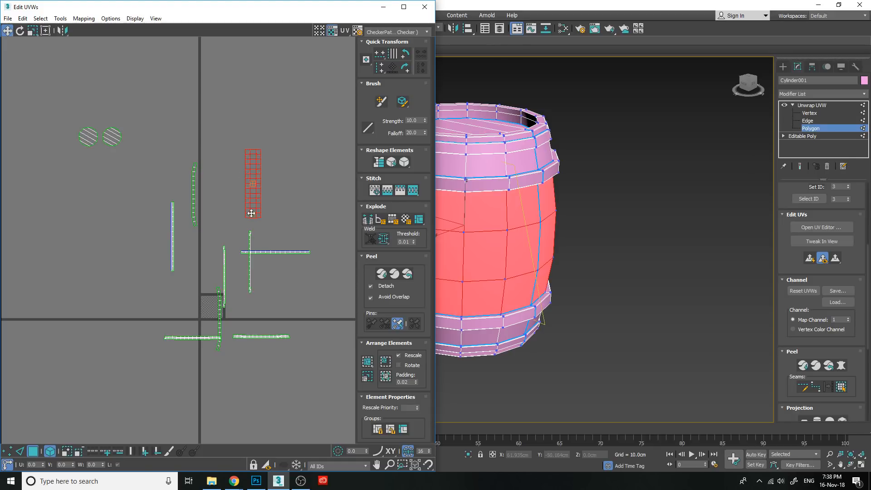
{"action": "left_click_drag", "start_coordinate": [250, 194], "coordinate": [73, 195]}
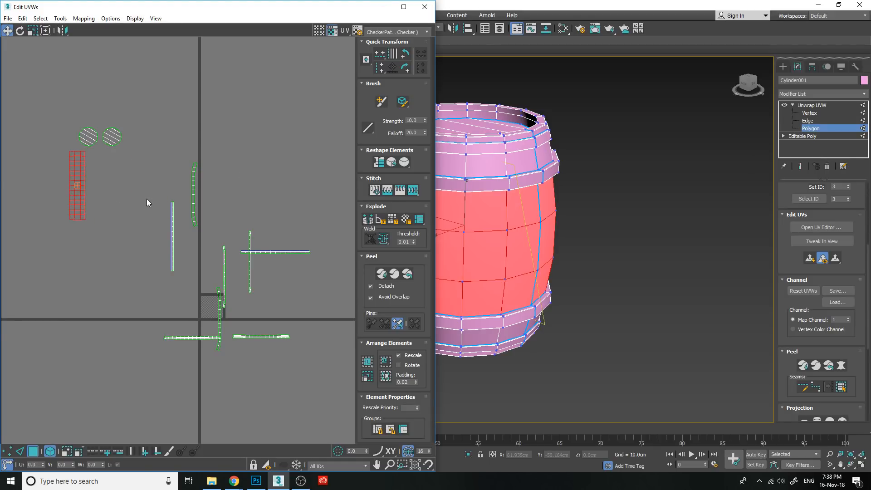
{"action": "left_click", "coordinate": [248, 191]}
Place the UV strip of the wood band below the lower hoop beside the barrel body island.
{"action": "middle_click_drag", "start_coordinate": [485, 202], "coordinate": [594, 224]}
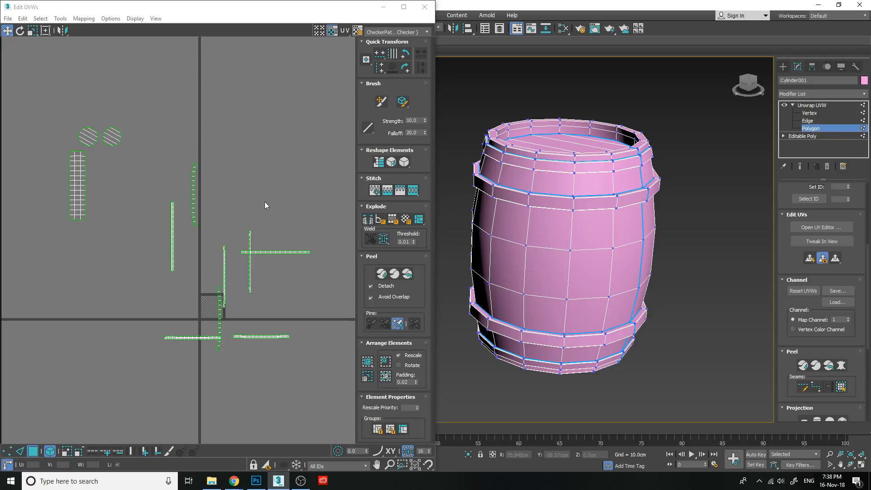
{"action": "left_click", "coordinate": [195, 194]}
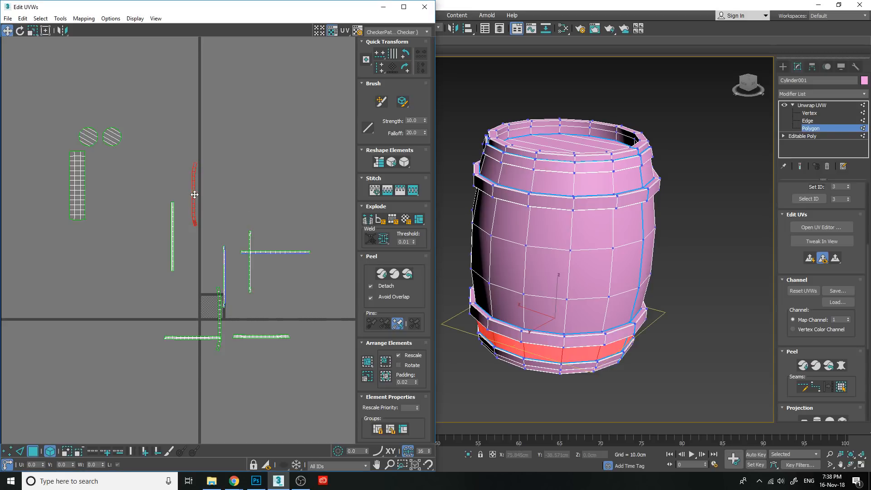
{"action": "left_click_drag", "start_coordinate": [194, 195], "coordinate": [99, 187]}
Move the upper and lower hoop UV strips into a separate group away from the wood islands.
{"action": "left_click", "coordinate": [173, 234]}
{"action": "left_click_drag", "start_coordinate": [173, 234], "coordinate": [238, 164]}
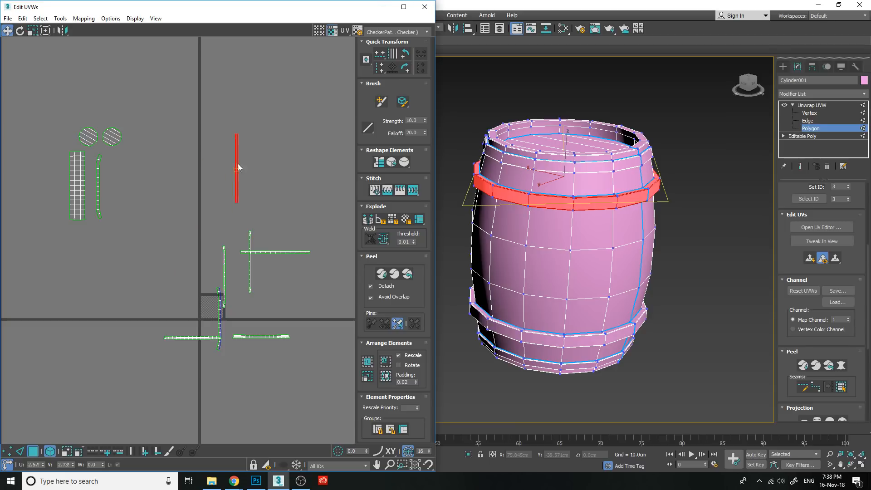
{"action": "left_click", "coordinate": [265, 253]}
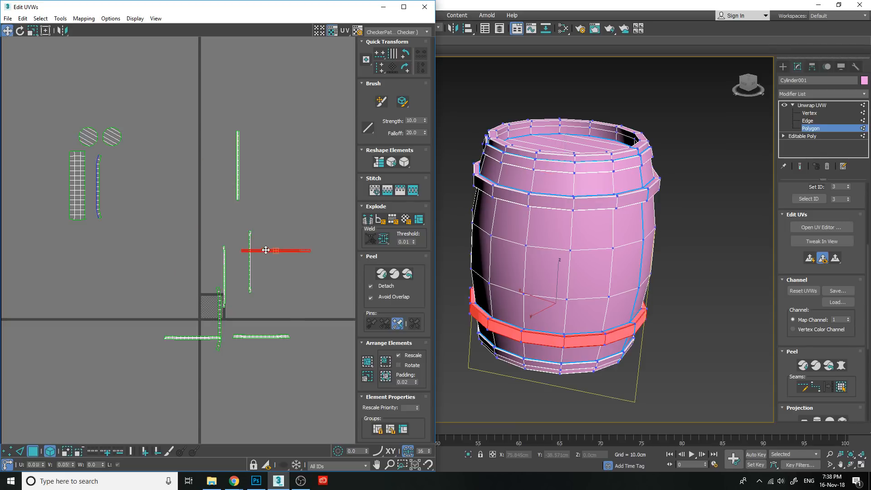
{"action": "left_click_drag", "start_coordinate": [265, 253], "coordinate": [293, 159]}
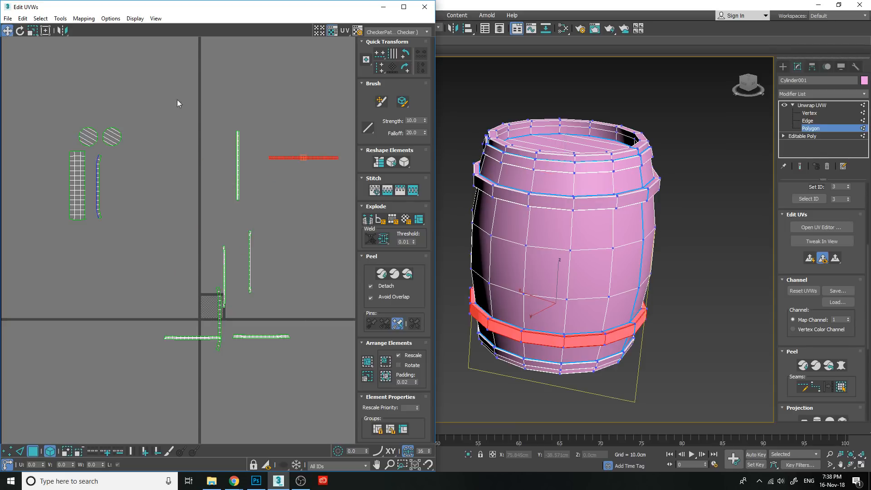
Place the two remaining narrow vertical strips, including the bottom rim's, between the two hoop strips.
{"action": "left_click", "coordinate": [250, 257]}
{"action": "left_click_drag", "start_coordinate": [250, 257], "coordinate": [259, 160]}
{"action": "left_click", "coordinate": [224, 267]}
{"action": "left_click_drag", "start_coordinate": [224, 267], "coordinate": [253, 157]}
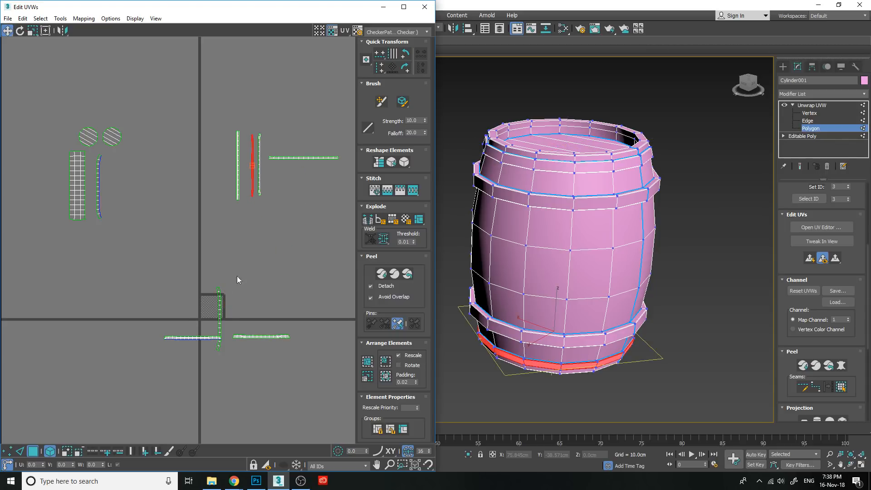
Move the UV strip of the wood band above the upper hoop beside the other wood islands.
{"action": "left_click", "coordinate": [220, 314]}
{"action": "left_click_drag", "start_coordinate": [120, 205], "coordinate": [114, 182]}
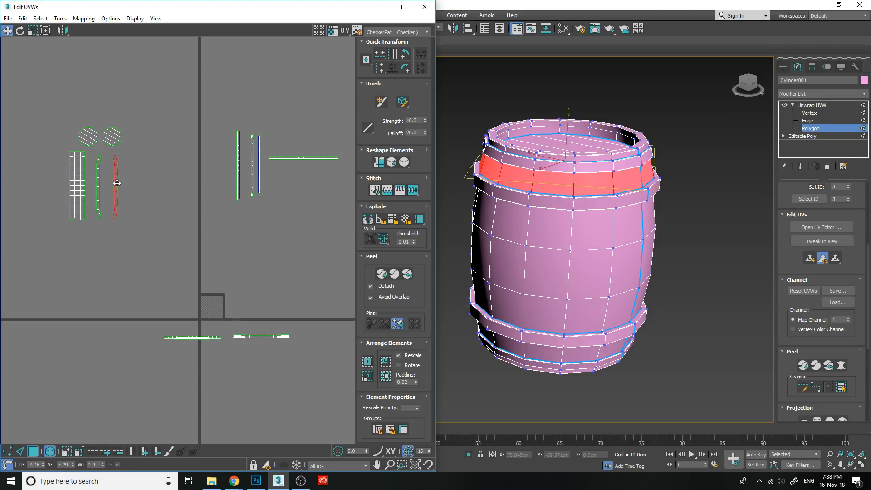
{"action": "left_click", "coordinate": [202, 344]}
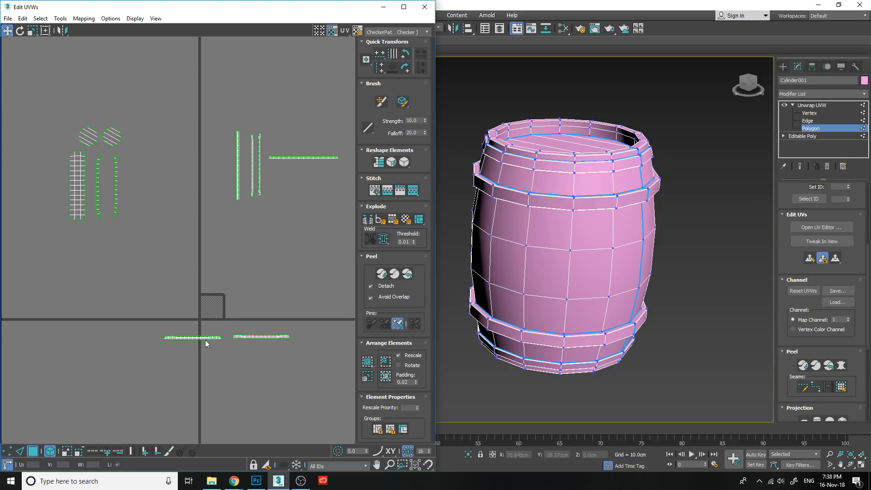
Move the two horizontal rim UV strips above the circular cap islands in the wood group.
{"action": "left_click", "coordinate": [205, 338]}
{"action": "left_click_drag", "start_coordinate": [206, 338], "coordinate": [107, 116]}
{"action": "left_click_drag", "start_coordinate": [260, 336], "coordinate": [92, 111]}
{"action": "left_click", "coordinate": [136, 129]}
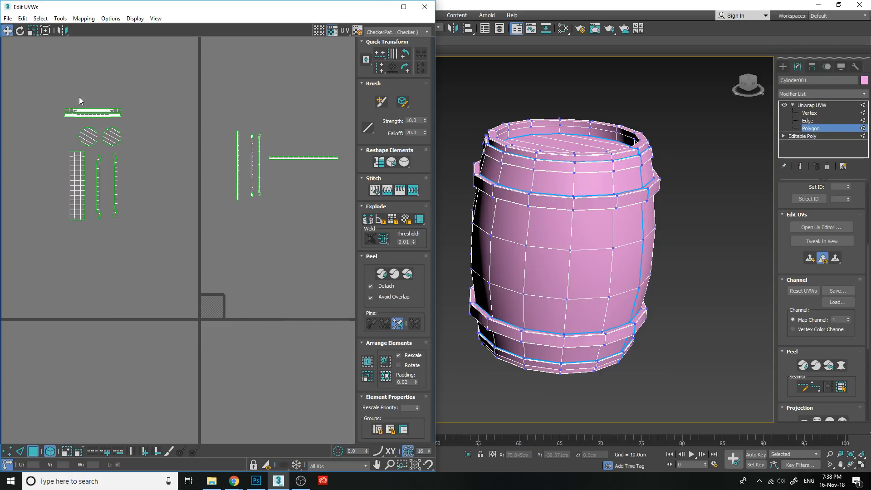
{"action": "scroll", "coordinate": [79, 96], "scroll_direction": "up", "scroll_amount": 3}
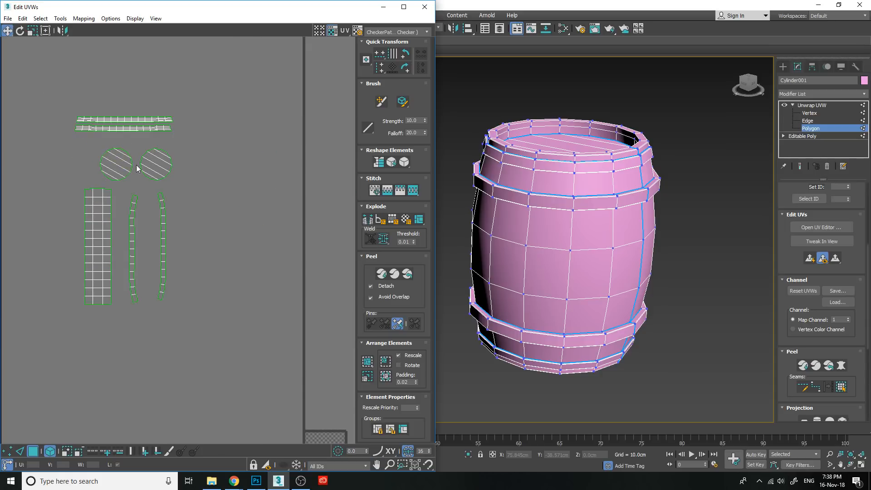
{"action": "scroll", "coordinate": [198, 220], "scroll_direction": "down", "scroll_amount": 3}
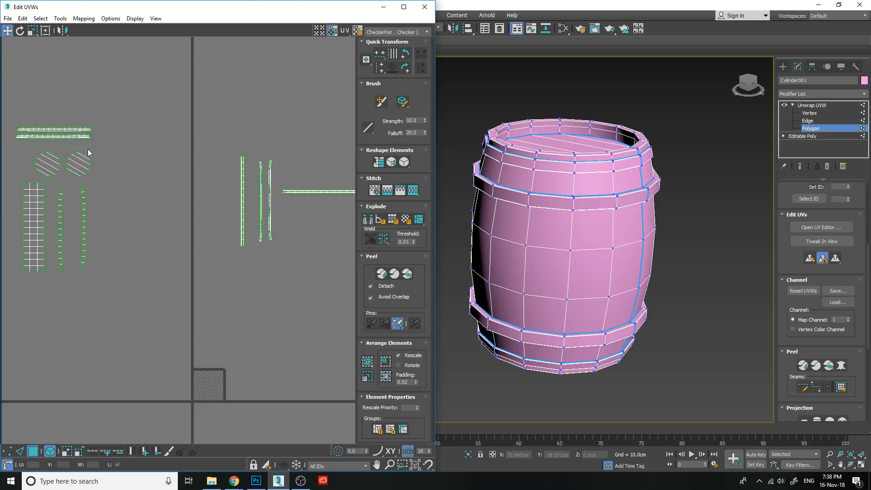
{"action": "scroll", "coordinate": [167, 182], "scroll_direction": "down", "scroll_amount": 2}
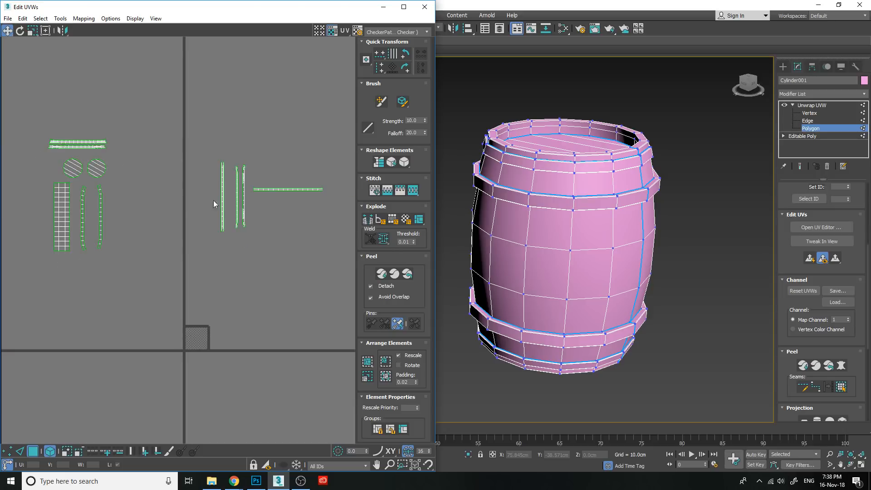
Rotate the horizontal UV strip of the lower hoop by 90 degrees to stand vertical.
{"action": "left_click", "coordinate": [294, 189]}
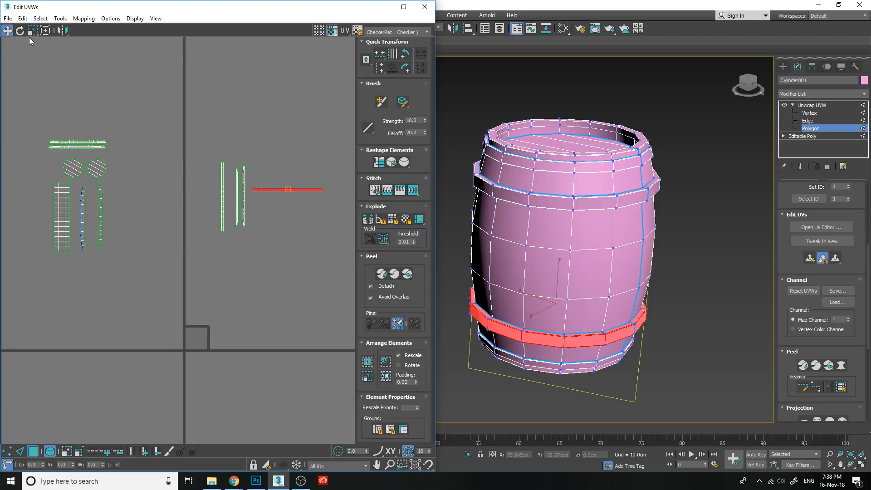
{"action": "left_click", "coordinate": [19, 30]}
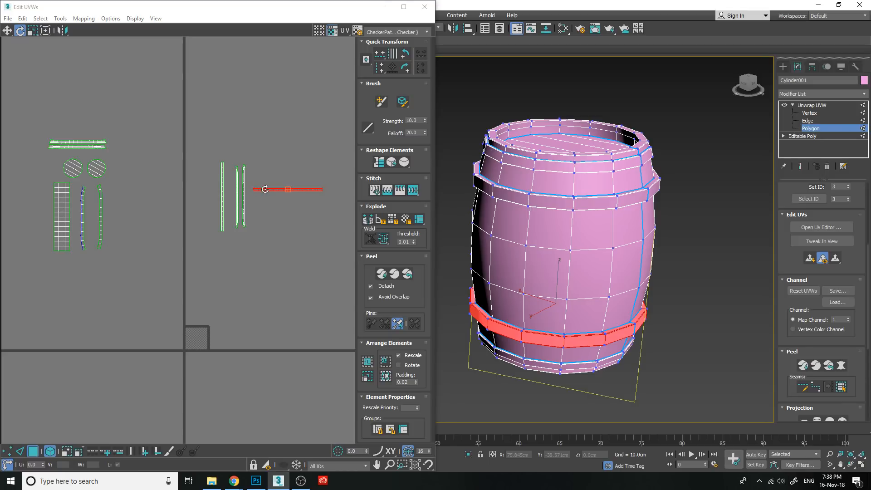
{"action": "left_click_drag", "start_coordinate": [265, 190], "coordinate": [289, 221]}
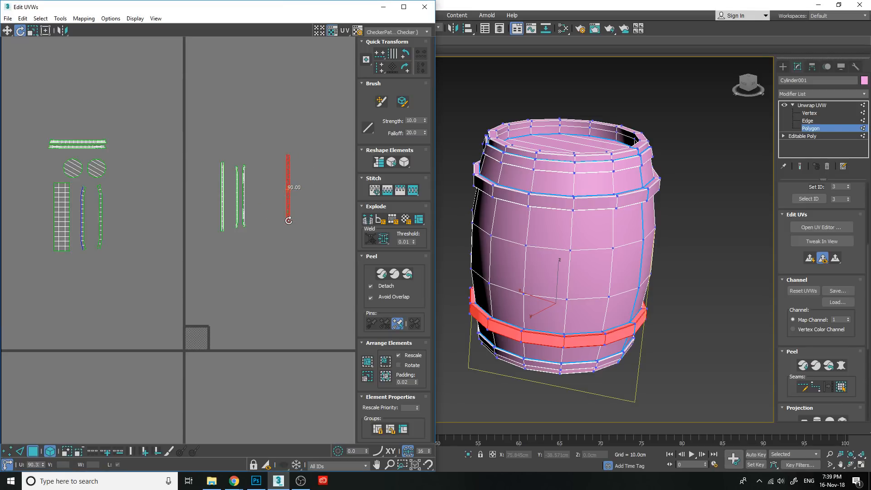
{"action": "left_click_drag", "start_coordinate": [307, 6], "coordinate": [317, 103]}
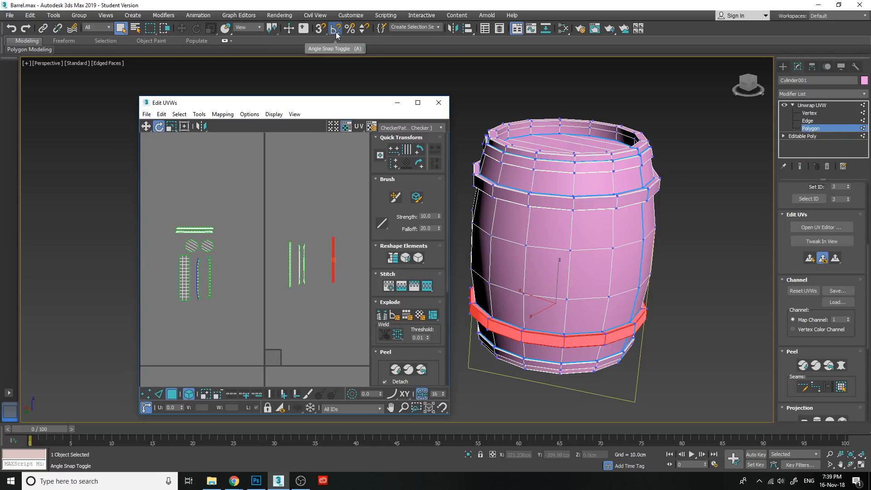
{"action": "left_click", "coordinate": [419, 102]}
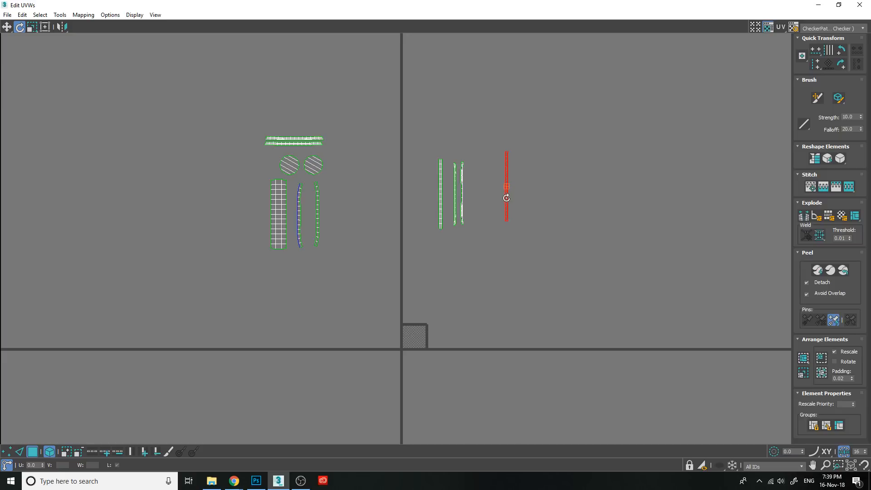
Place the lower hoop's vertical UV strip directly beside the upper hoop's strip.
{"action": "key", "text": "w"}
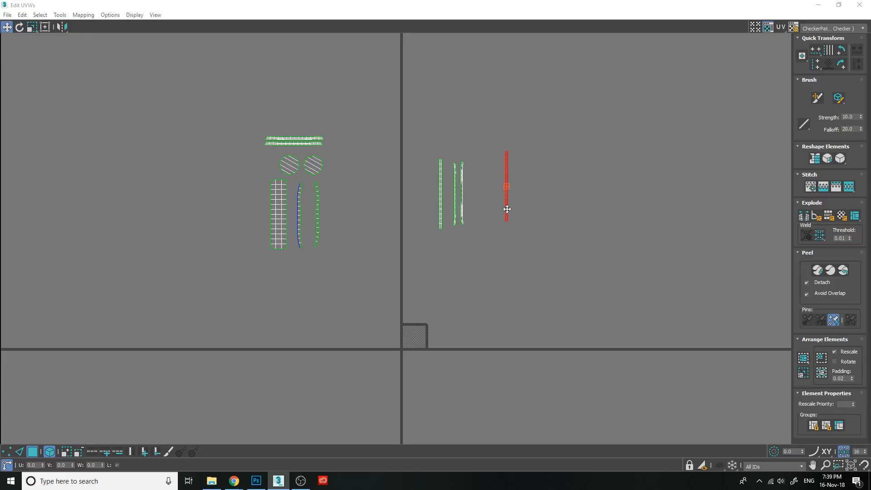
{"action": "left_click_drag", "start_coordinate": [507, 209], "coordinate": [472, 208]}
{"action": "scroll", "coordinate": [482, 208], "scroll_direction": "up", "scroll_amount": 5}
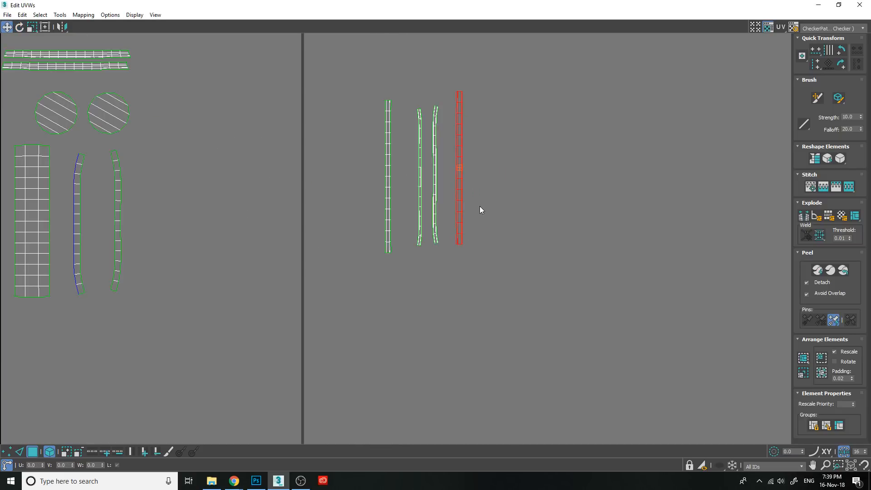
{"action": "left_click_drag", "start_coordinate": [458, 146], "coordinate": [377, 142]}
Bring the UV strips of the narrow bands near the barrel's bottom and top ends close beside the hoop strips.
{"action": "double_click", "coordinate": [405, 9]}
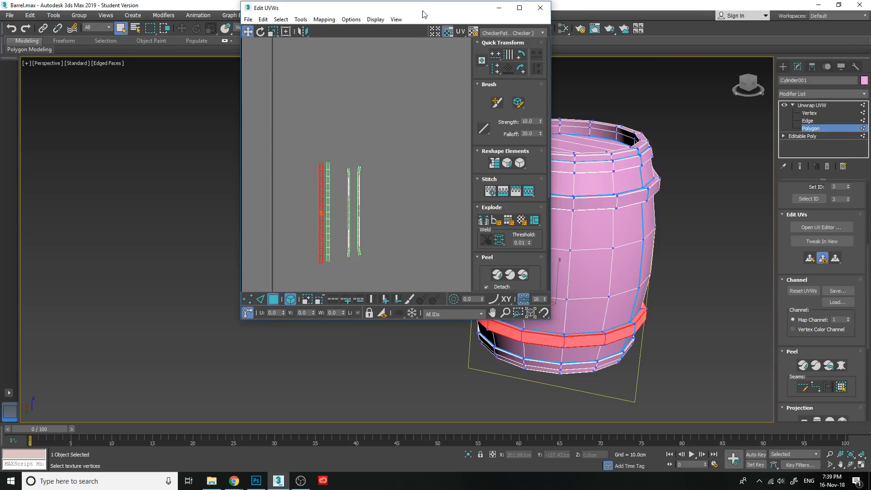
{"action": "left_click_drag", "start_coordinate": [404, 10], "coordinate": [266, 74]}
{"action": "left_click", "coordinate": [169, 254]}
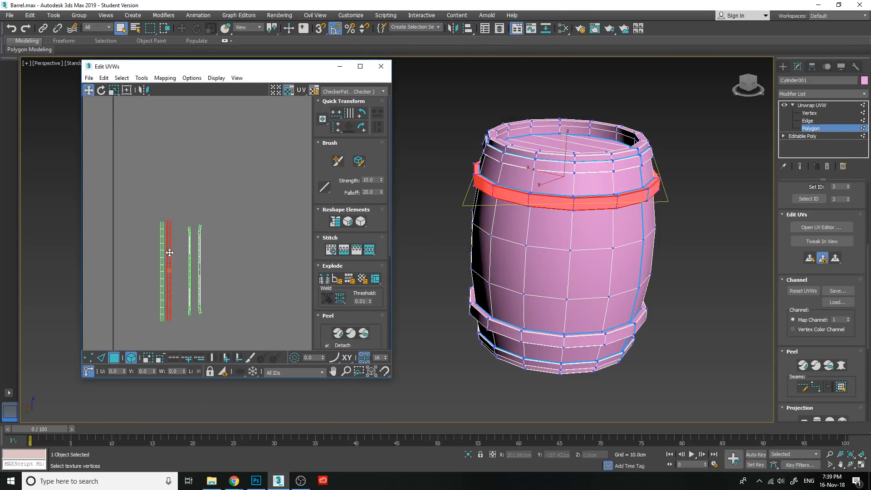
{"action": "left_click", "coordinate": [189, 251]}
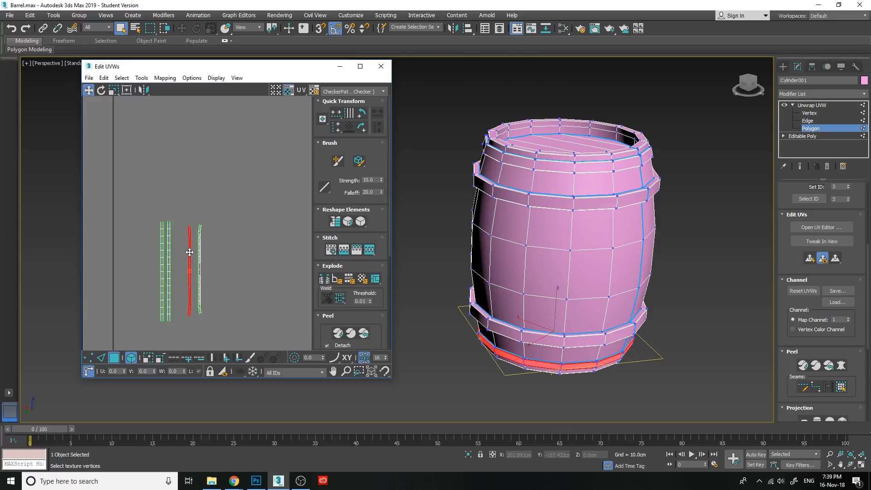
{"action": "left_click_drag", "start_coordinate": [189, 251], "coordinate": [179, 254]}
{"action": "left_click", "coordinate": [198, 248]}
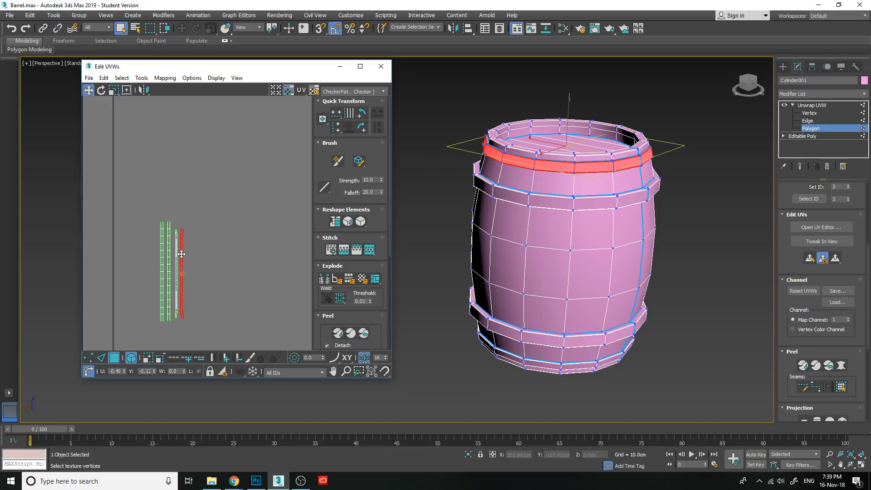
Move all four hoop and narrow band UV strips together down near the base of the texture tile.
{"action": "scroll", "coordinate": [263, 257], "scroll_direction": "down", "scroll_amount": 3}
{"action": "left_click_drag", "start_coordinate": [252, 284], "coordinate": [191, 217]}
{"action": "middle_click_drag", "start_coordinate": [265, 262], "coordinate": [275, 209]}
{"action": "left_click_drag", "start_coordinate": [235, 195], "coordinate": [253, 280]}
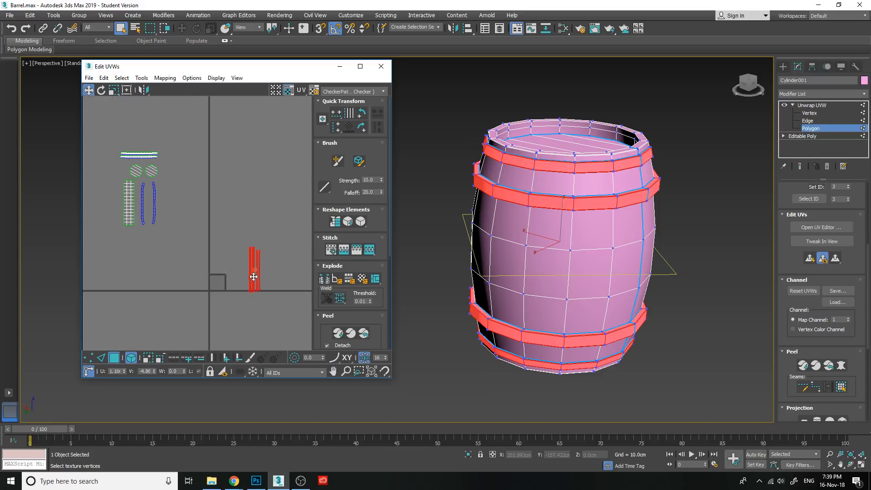
{"action": "left_click", "coordinate": [157, 216]}
Move the cap, barrel body and wood band islands as a group closer to the texture tile.
{"action": "middle_click_drag", "start_coordinate": [158, 216], "coordinate": [189, 215]}
{"action": "scroll", "coordinate": [248, 287], "scroll_direction": "up", "scroll_amount": 5}
{"action": "scroll", "coordinate": [249, 288], "scroll_direction": "up", "scroll_amount": 2}
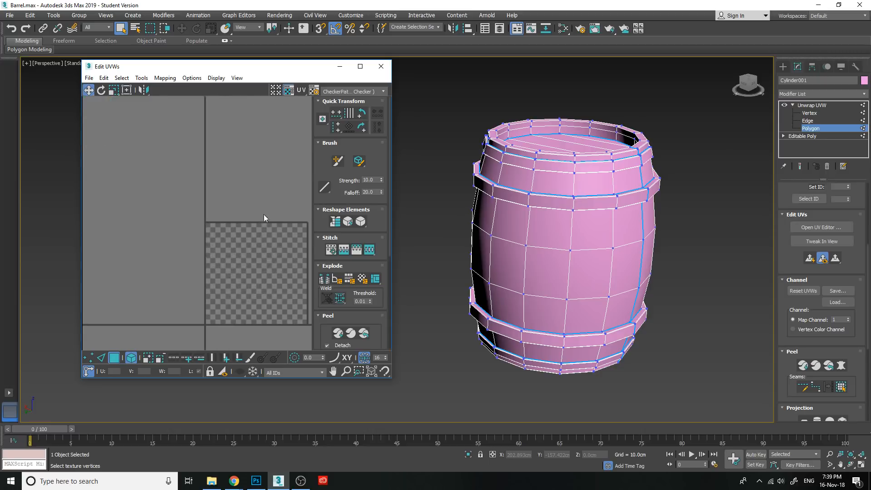
{"action": "scroll", "coordinate": [263, 214], "scroll_direction": "down", "scroll_amount": 5}
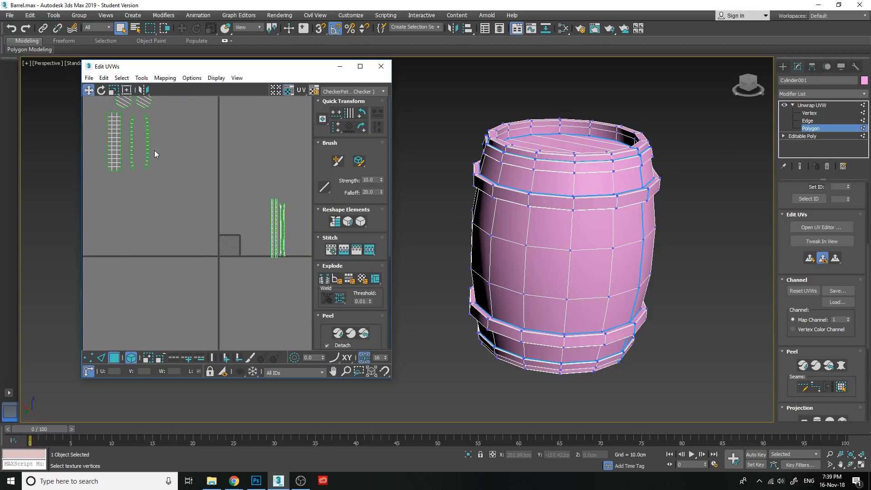
{"action": "middle_click_drag", "start_coordinate": [155, 154], "coordinate": [155, 212]}
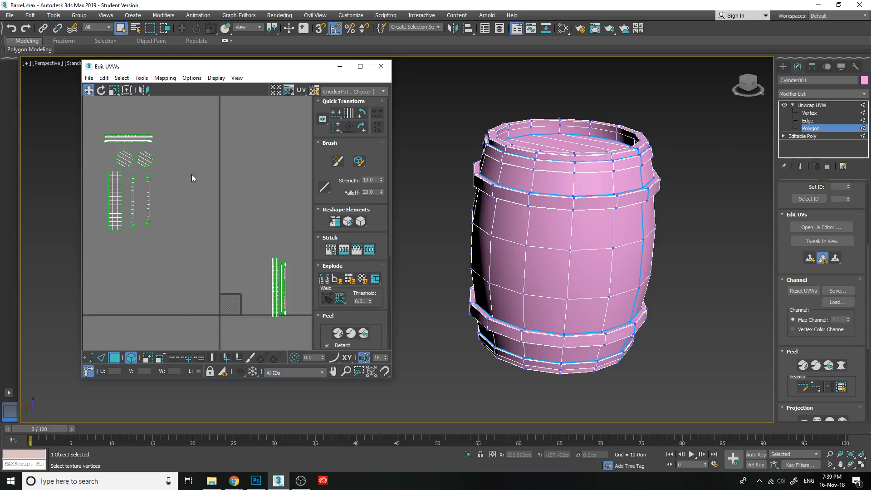
{"action": "middle_click_drag", "start_coordinate": [191, 174], "coordinate": [199, 188]}
{"action": "left_click_drag", "start_coordinate": [198, 189], "coordinate": [191, 237]}
Move the two horizontal rim UV strips down beside the barrel body island.
{"action": "left_click_drag", "start_coordinate": [201, 157], "coordinate": [92, 110]}
{"action": "left_click_drag", "start_coordinate": [135, 152], "coordinate": [159, 262]}
{"action": "scroll", "coordinate": [180, 273], "scroll_direction": "up", "scroll_amount": 3}
{"action": "scroll", "coordinate": [268, 306], "scroll_direction": "up", "scroll_amount": 1}
{"action": "middle_click_drag", "start_coordinate": [268, 305], "coordinate": [255, 262]}
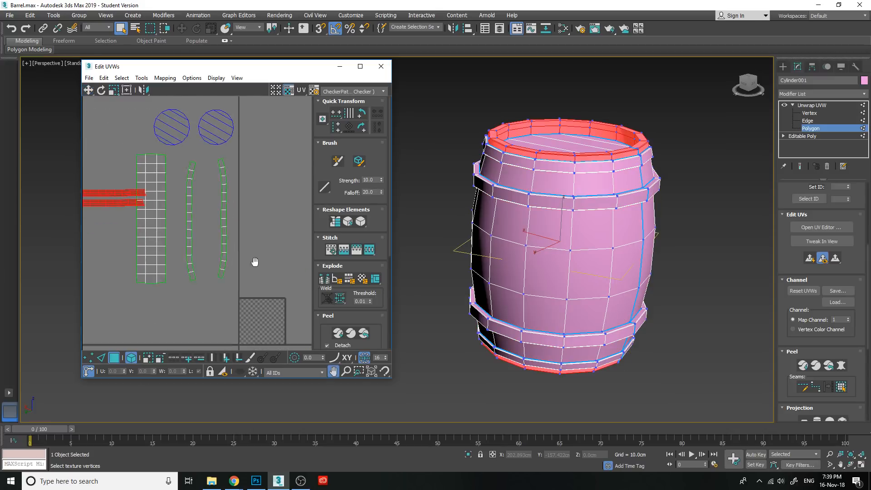
{"action": "scroll", "coordinate": [246, 248], "scroll_direction": "down", "scroll_amount": 2}
{"action": "middle_click_drag", "start_coordinate": [247, 227], "coordinate": [222, 225]}
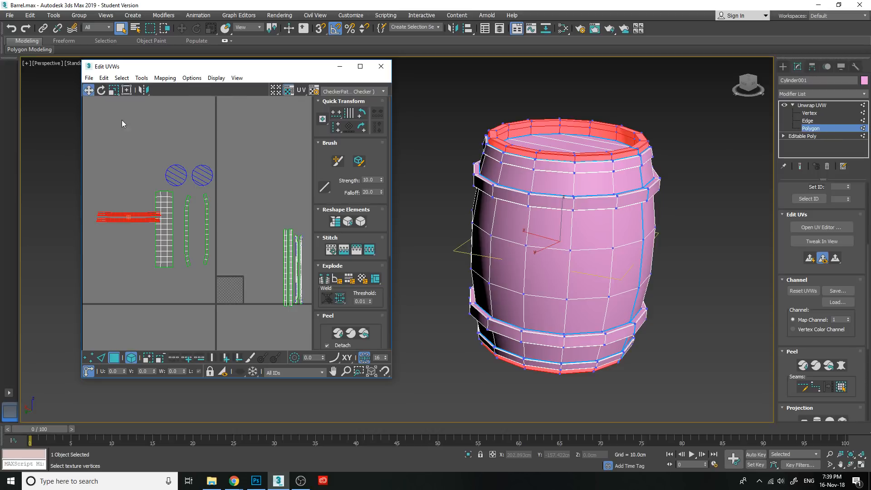
Straighten the two curved wood band UV islands together.
{"action": "left_click", "coordinate": [224, 257]}
{"action": "left_click_drag", "start_coordinate": [217, 267], "coordinate": [182, 204]}
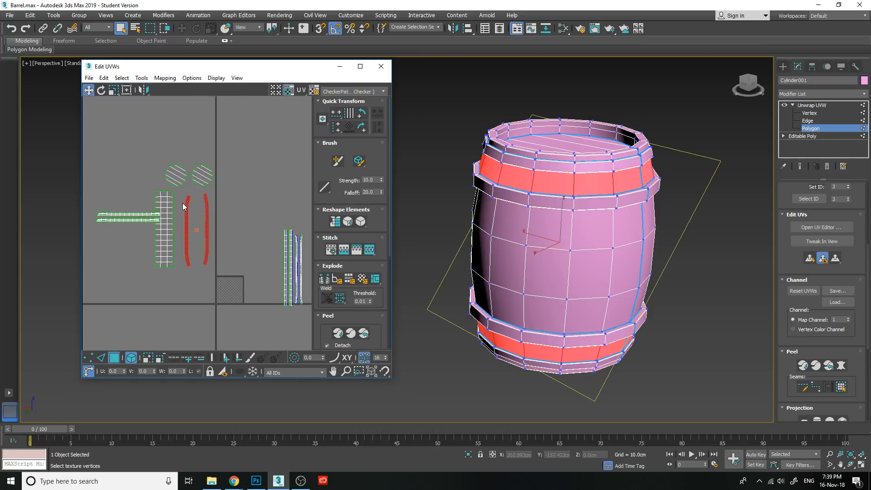
{"action": "left_click", "coordinate": [333, 222]}
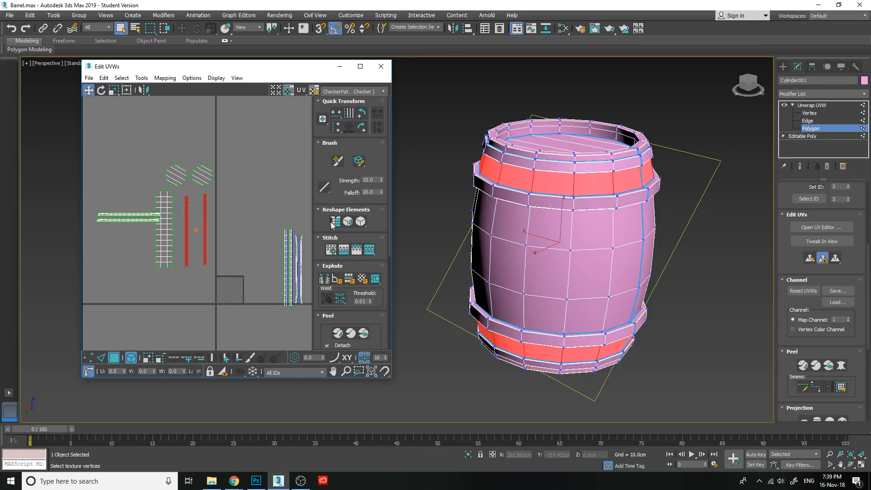
{"action": "left_click", "coordinate": [218, 249]}
Place the two straightened wood band strips directly next to the barrel body island.
{"action": "mouse_move", "coordinate": [225, 286]}
{"action": "left_mouse_down"}
{"action": "mouse_move", "coordinate": [159, 196]}
{"action": "mouse_move", "coordinate": [184, 189]}
{"action": "left_mouse_up"}
{"action": "left_click", "coordinate": [188, 218]}
{"action": "left_click_drag", "start_coordinate": [187, 219], "coordinate": [183, 212]}
{"action": "scroll", "coordinate": [175, 227], "scroll_direction": "up", "scroll_amount": 2}
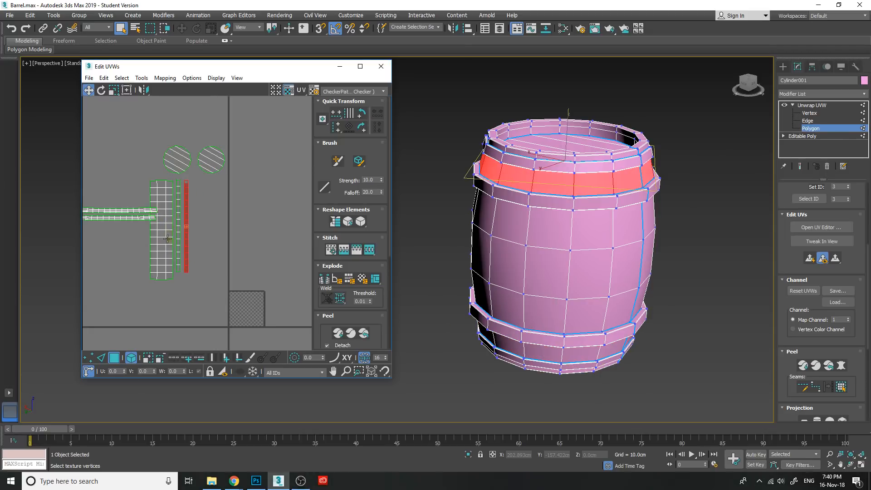
Compare end polygons of the lower wood band and body islands with their positions along the model's vertical seam.
{"action": "left_click", "coordinate": [207, 279]}
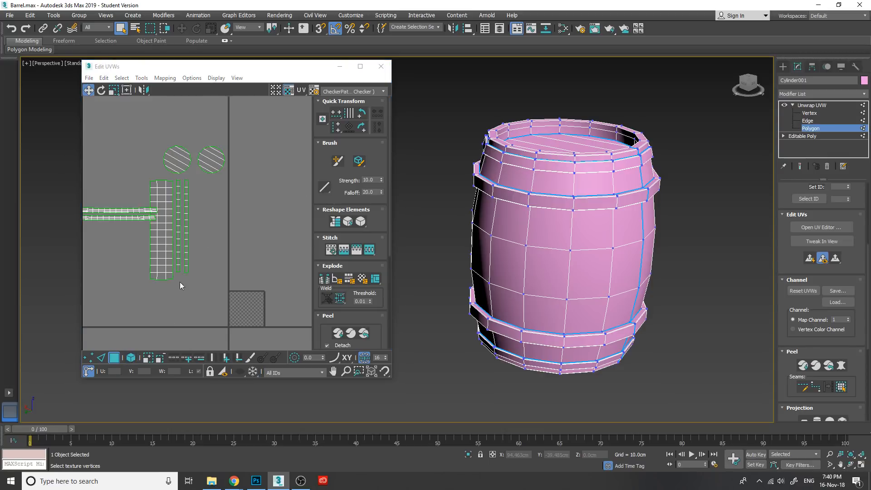
{"action": "left_click", "coordinate": [180, 269]}
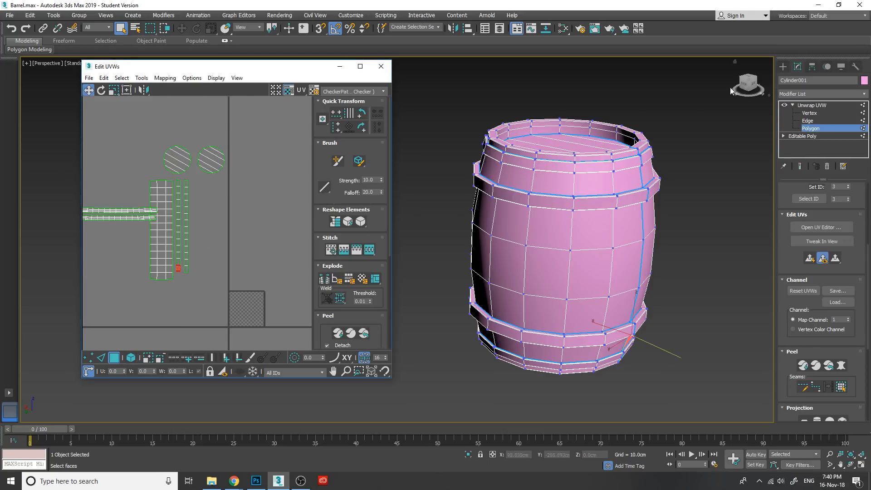
{"action": "middle_click_drag", "start_coordinate": [582, 304], "coordinate": [559, 293], "text": "alt"}
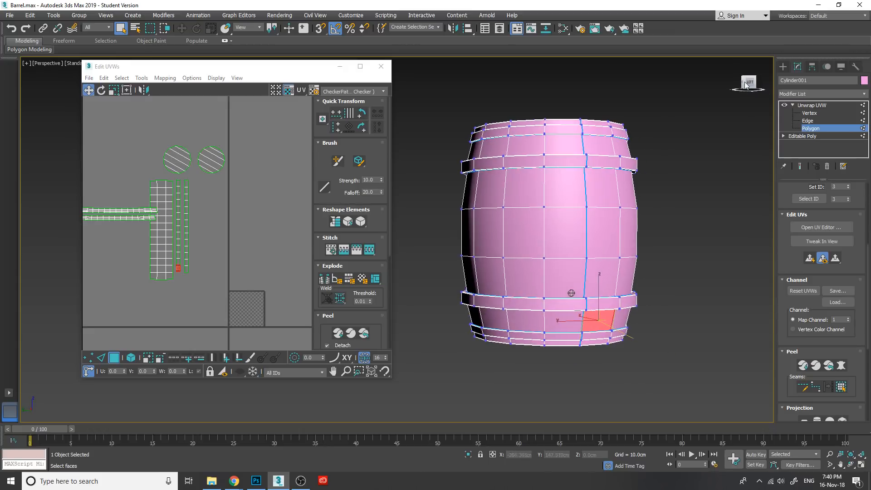
{"action": "left_click", "coordinate": [169, 277]}
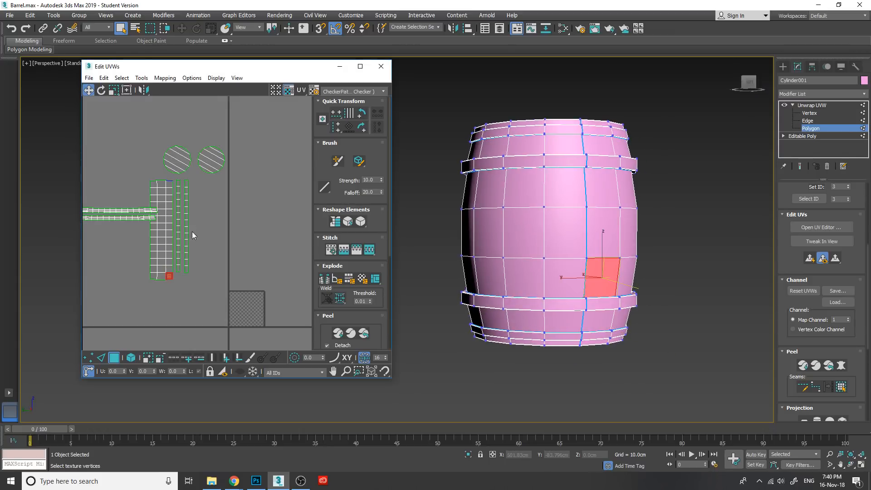
Move the barrel body and both wood band islands together away from the rim strips, toward the texture tile.
{"action": "left_click", "coordinate": [131, 358]}
{"action": "left_click", "coordinate": [160, 244]}
{"action": "left_click_drag", "start_coordinate": [169, 247], "coordinate": [203, 269]}
{"action": "left_click", "coordinate": [254, 266]}
{"action": "scroll", "coordinate": [243, 271], "scroll_direction": "up", "scroll_amount": 3}
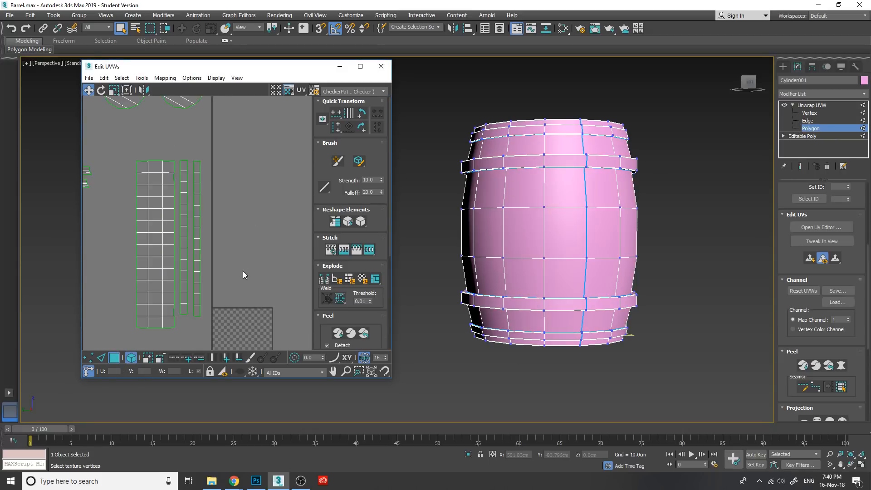
{"action": "scroll", "coordinate": [228, 255], "scroll_direction": "down", "scroll_amount": 2}
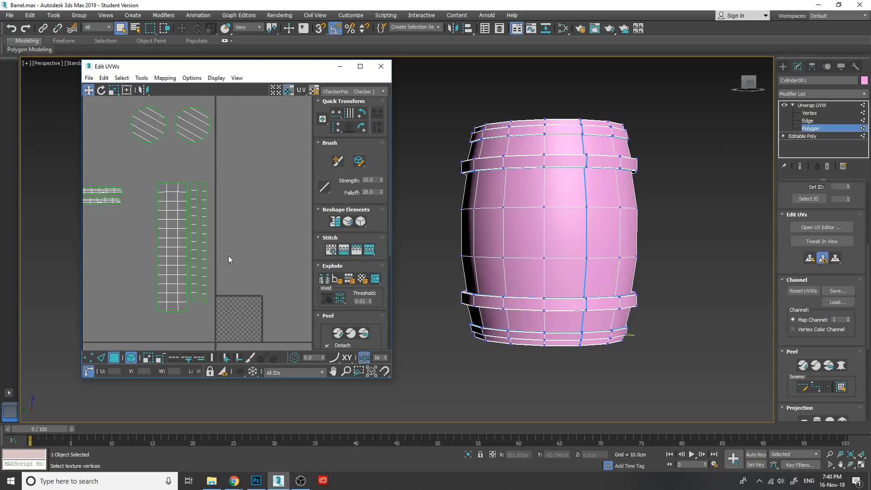
Rotate the horizontal UV strips of the top and bottom rims to stand vertical.
{"action": "left_click", "coordinate": [177, 230]}
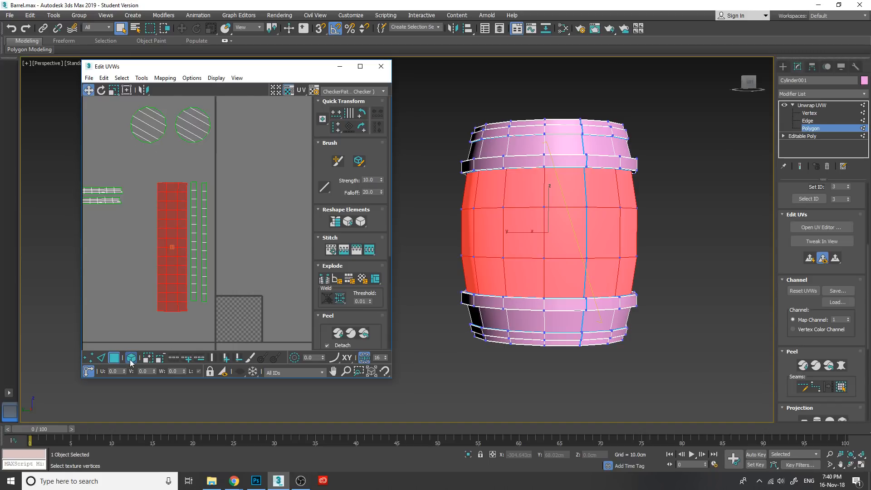
{"action": "middle_click_drag", "start_coordinate": [159, 251], "coordinate": [172, 247]}
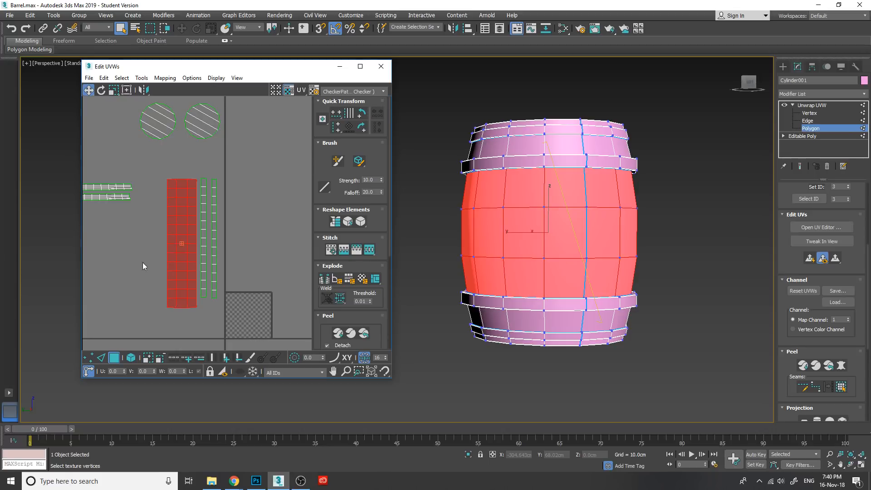
{"action": "left_click", "coordinate": [120, 187]}
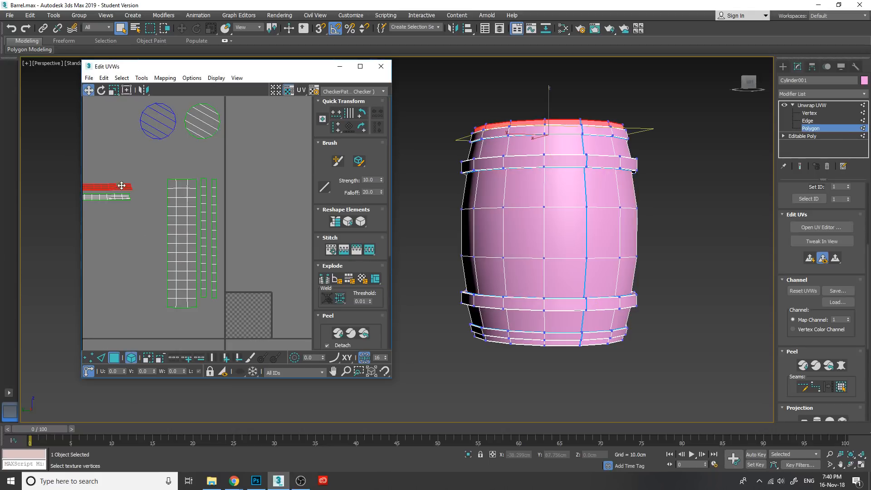
{"action": "left_click", "coordinate": [101, 89]}
{"action": "left_click_drag", "start_coordinate": [127, 187], "coordinate": [87, 136]}
{"action": "middle_click_drag", "start_coordinate": [99, 235], "coordinate": [126, 239]}
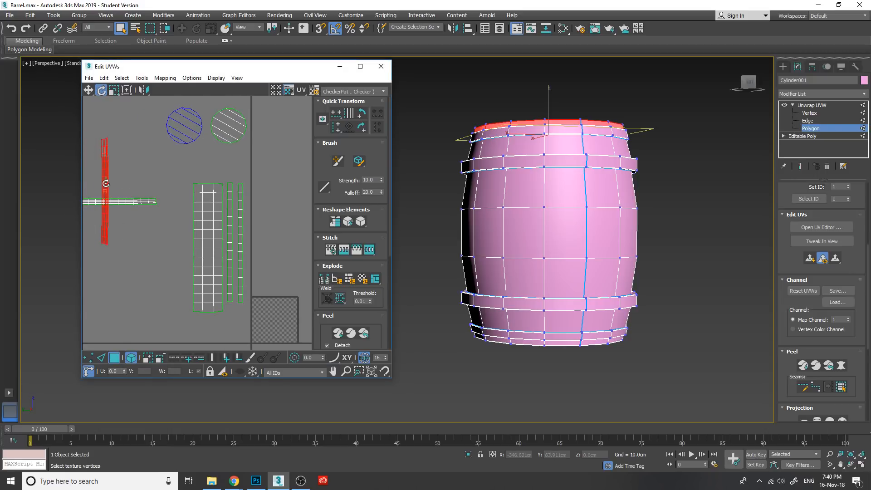
{"action": "left_click", "coordinate": [131, 202]}
{"action": "left_click_drag", "start_coordinate": [141, 202], "coordinate": [106, 137]}
{"action": "left_click", "coordinate": [88, 90]}
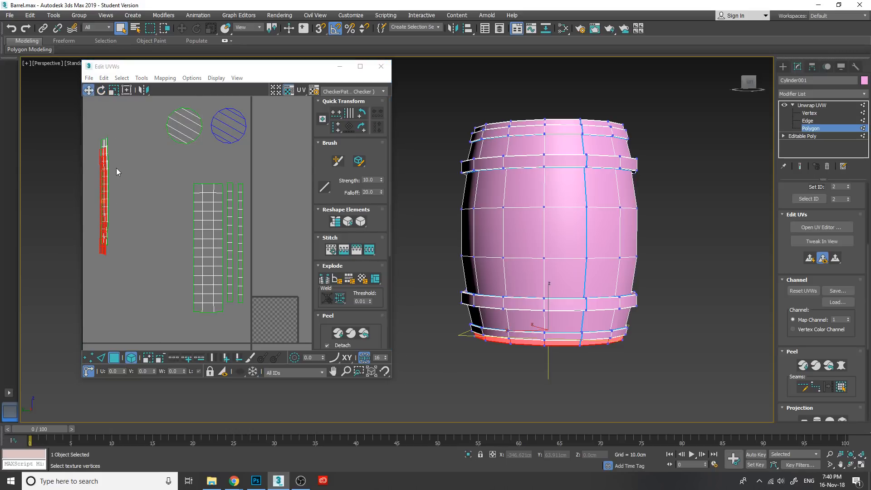
Place the top and bottom rim strips side by side next to the barrel body island and select both.
{"action": "left_click_drag", "start_coordinate": [105, 167], "coordinate": [179, 210]}
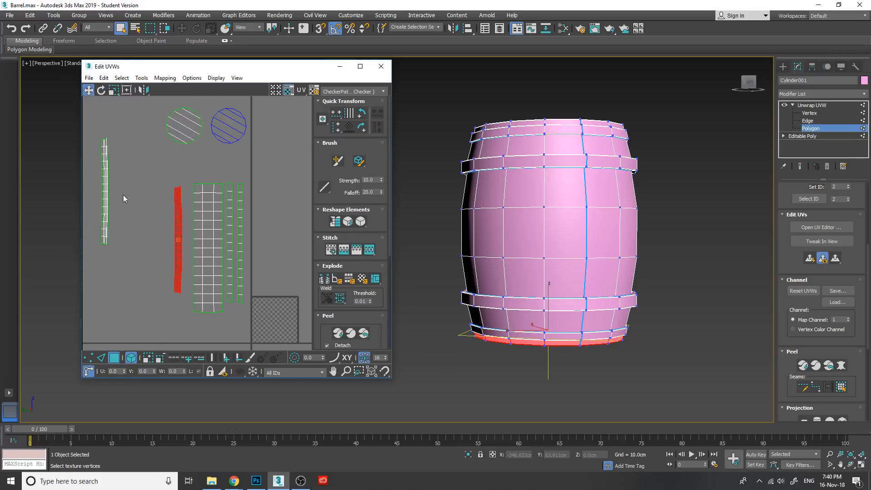
{"action": "left_click", "coordinate": [106, 186]}
{"action": "left_click_drag", "start_coordinate": [106, 186], "coordinate": [169, 237]}
{"action": "left_click_drag", "start_coordinate": [183, 304], "coordinate": [153, 260], "text": "ctrl"}
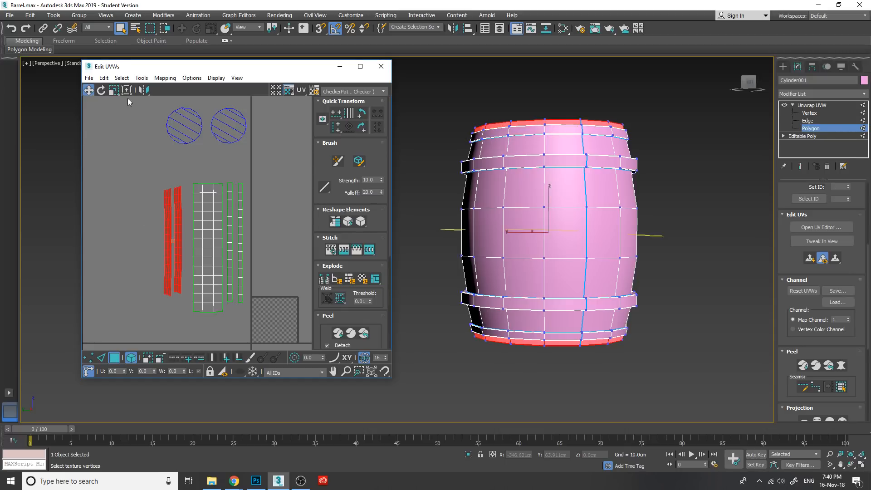
Scale both rim strips up together to roughly match the length of the barrel body island.
{"action": "left_click", "coordinate": [114, 90]}
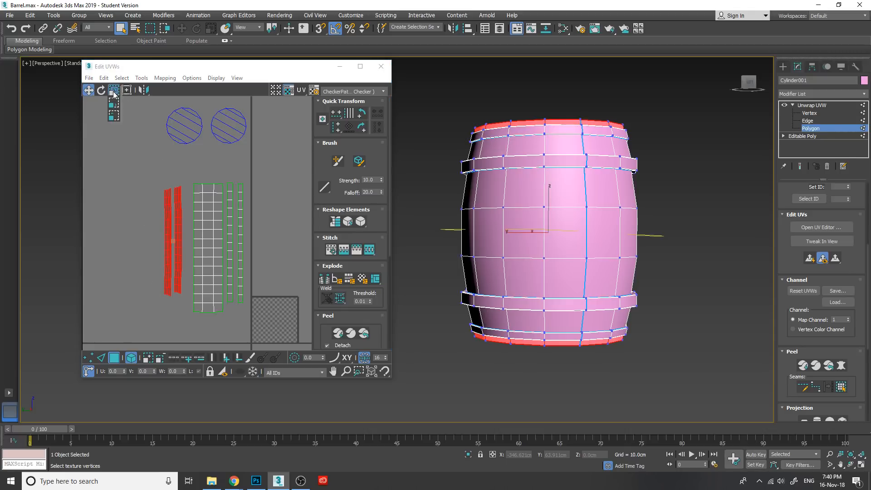
{"action": "left_click", "coordinate": [115, 94]}
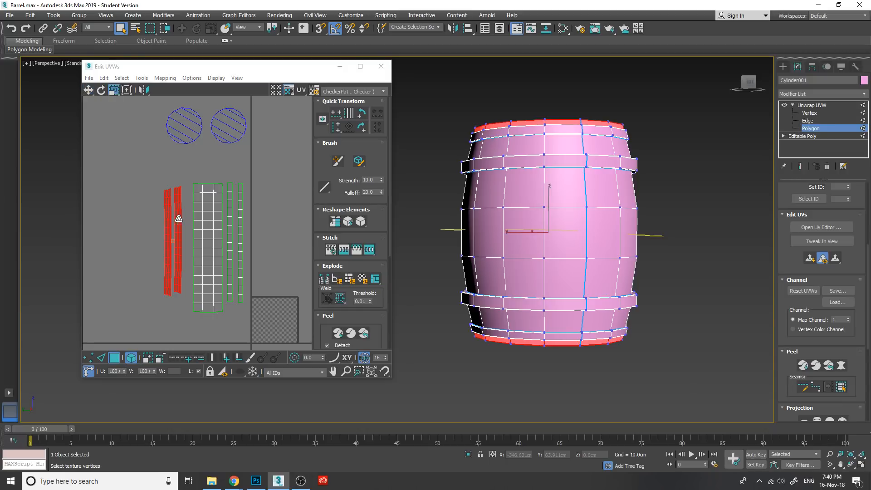
{"action": "left_click_drag", "start_coordinate": [179, 219], "coordinate": [181, 229]}
{"action": "left_click", "coordinate": [88, 92]}
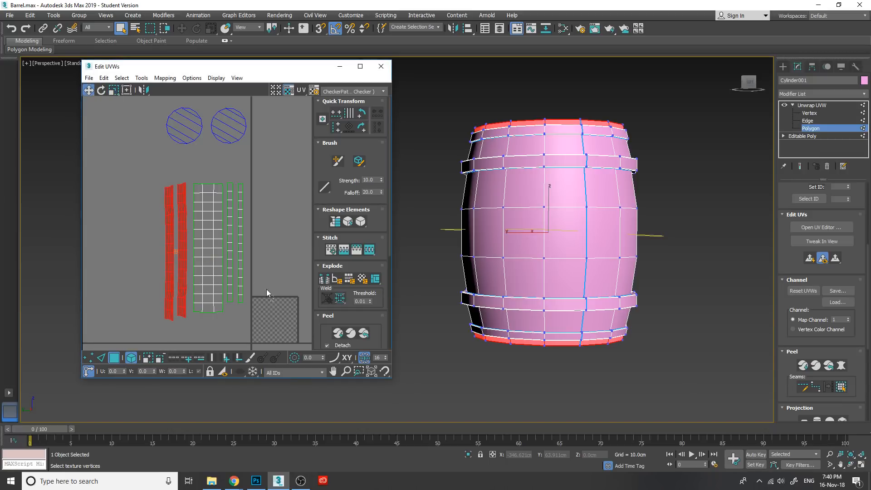
Scale the two wood band strips up to the barrel body island's length and line them up beside it.
{"action": "left_click", "coordinate": [230, 258]}
{"action": "left_click", "coordinate": [115, 91]}
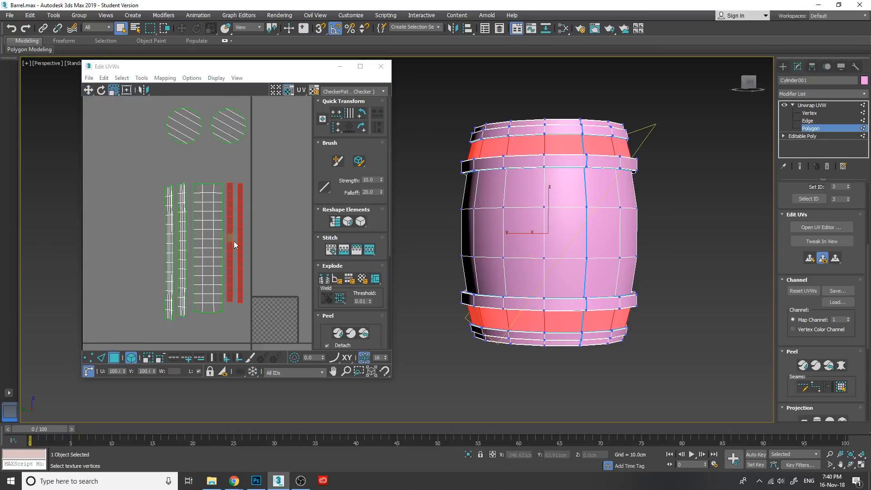
{"action": "left_click_drag", "start_coordinate": [234, 243], "coordinate": [232, 237]}
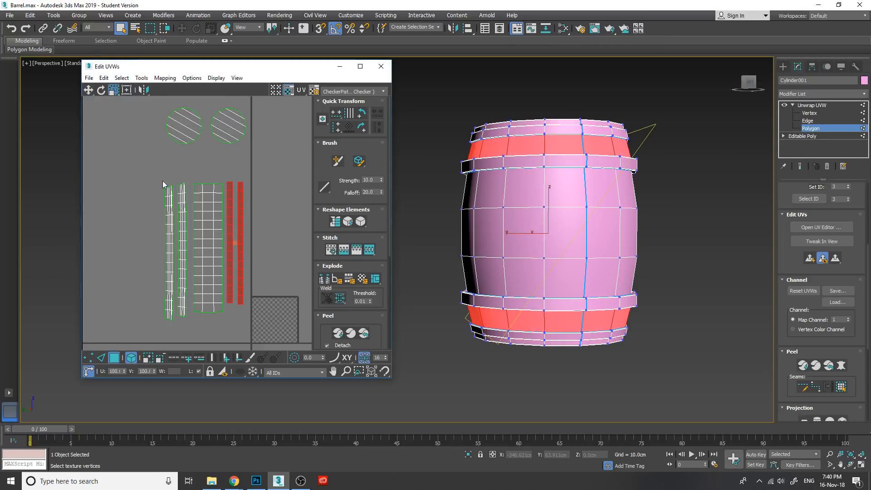
{"action": "left_click", "coordinate": [88, 89]}
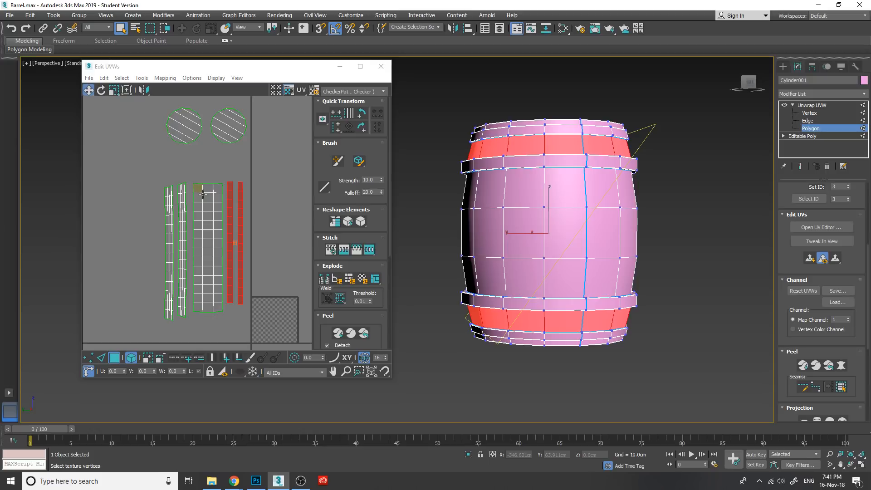
{"action": "left_click_drag", "start_coordinate": [231, 204], "coordinate": [229, 208]}
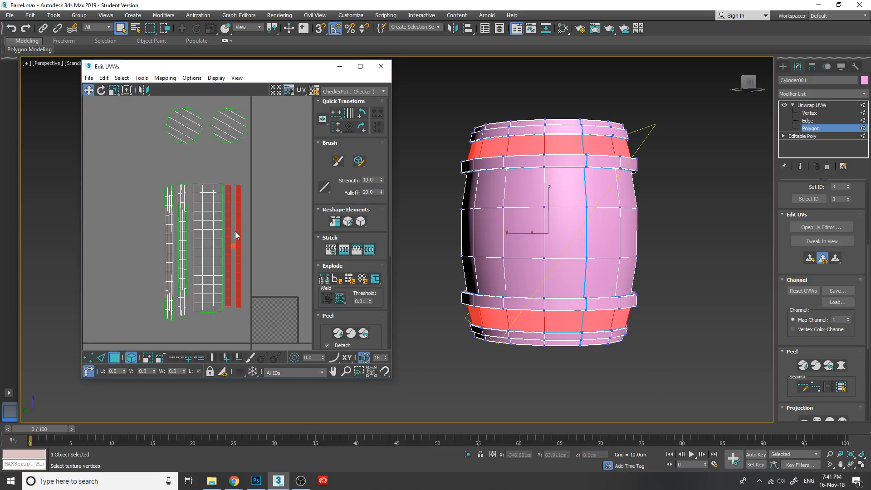
{"action": "left_click", "coordinate": [114, 89]}
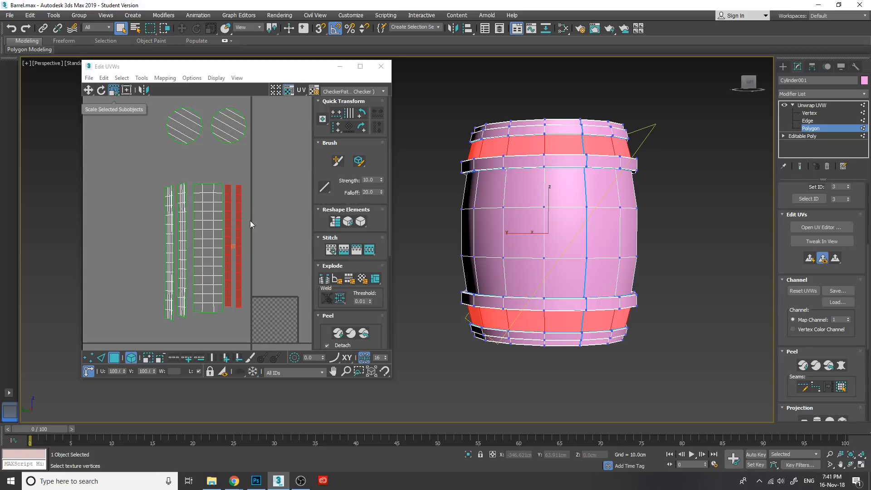
{"action": "left_click_drag", "start_coordinate": [240, 231], "coordinate": [239, 215]}
{"action": "left_click", "coordinate": [88, 90]}
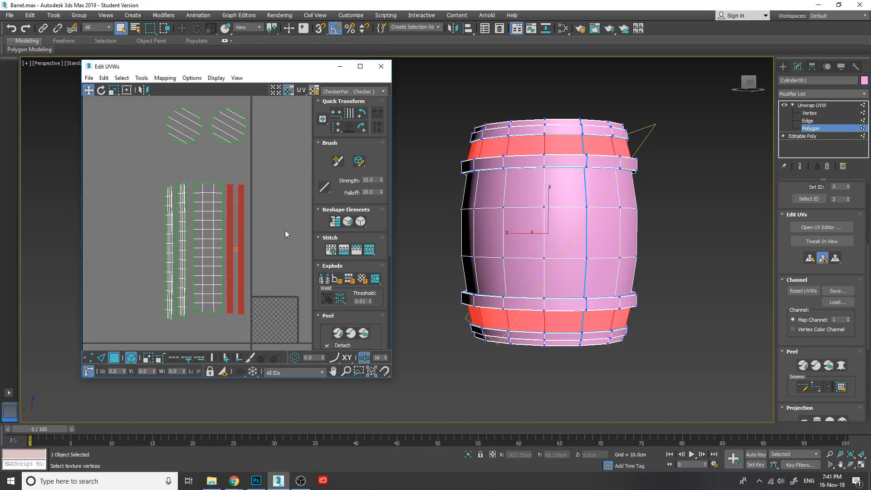
Switch the UV editor to vertex selection and turn off selecting by element.
{"action": "scroll", "coordinate": [255, 207], "scroll_direction": "up", "scroll_amount": 1}
{"action": "scroll", "coordinate": [144, 171], "scroll_direction": "up", "scroll_amount": 2}
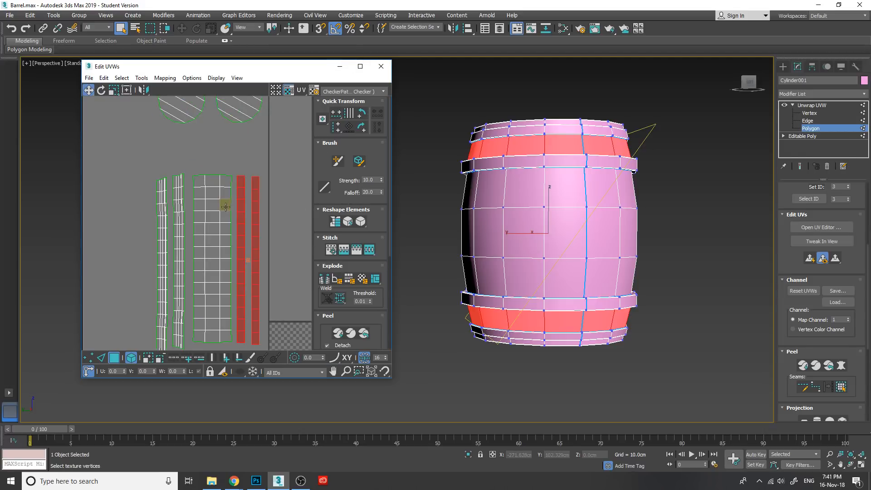
{"action": "scroll", "coordinate": [226, 207], "scroll_direction": "up", "scroll_amount": 1}
{"action": "middle_click_drag", "start_coordinate": [226, 207], "coordinate": [186, 193]}
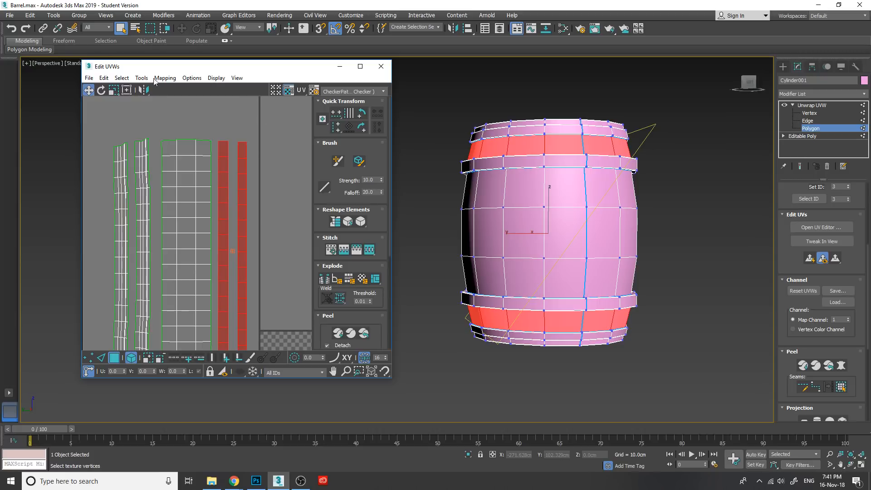
{"action": "left_click", "coordinate": [89, 358]}
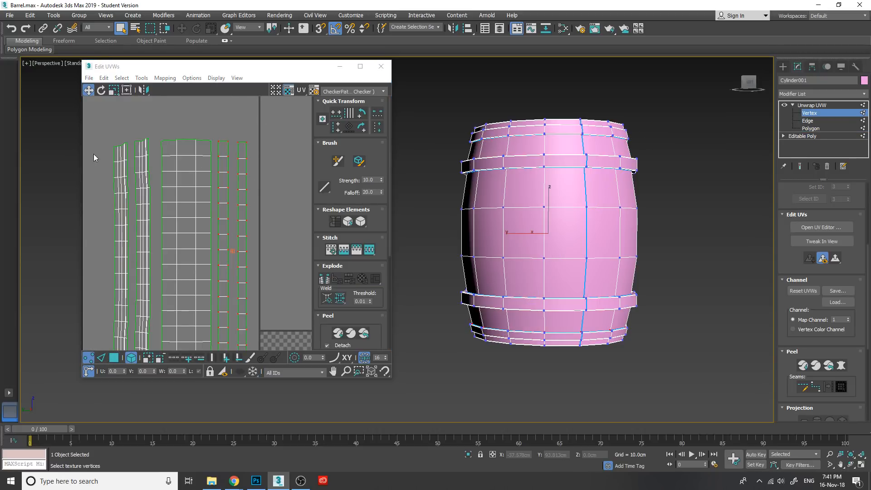
{"action": "left_click_drag", "start_coordinate": [93, 154], "coordinate": [258, 163]}
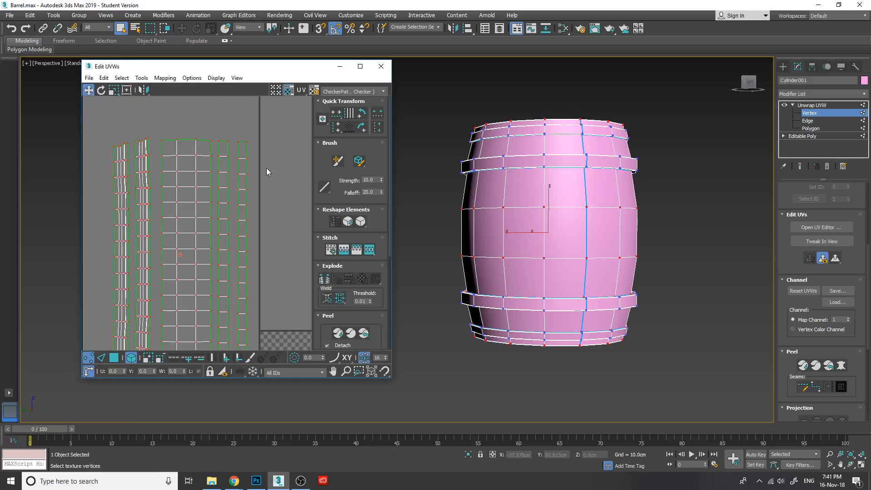
{"action": "left_click", "coordinate": [266, 168]}
{"action": "left_click", "coordinate": [133, 360]}
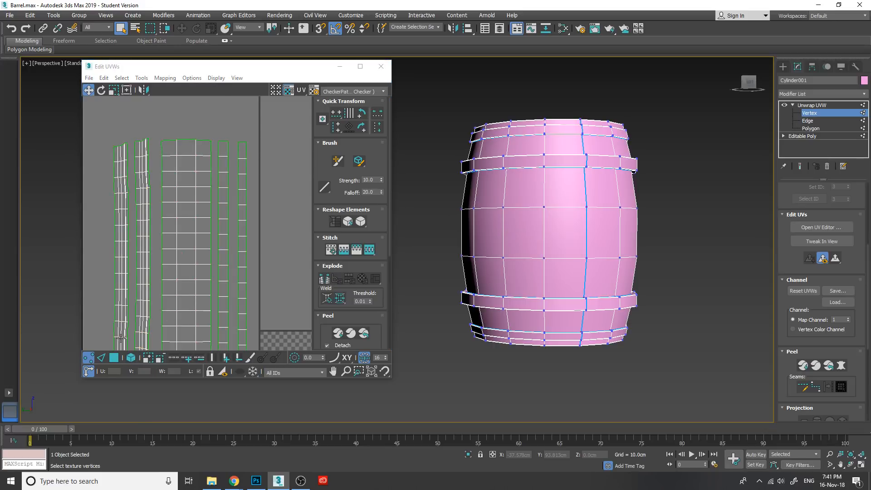
Compare the vertices at the upper and lower ends of all five vertical UV strips.
{"action": "left_click_drag", "start_coordinate": [107, 154], "coordinate": [85, 167]}
{"action": "middle_click_drag", "start_coordinate": [262, 231], "coordinate": [270, 201]}
{"action": "middle_click_drag", "start_coordinate": [255, 293], "coordinate": [263, 233]}
{"action": "left_click_drag", "start_coordinate": [283, 300], "coordinate": [115, 262]}
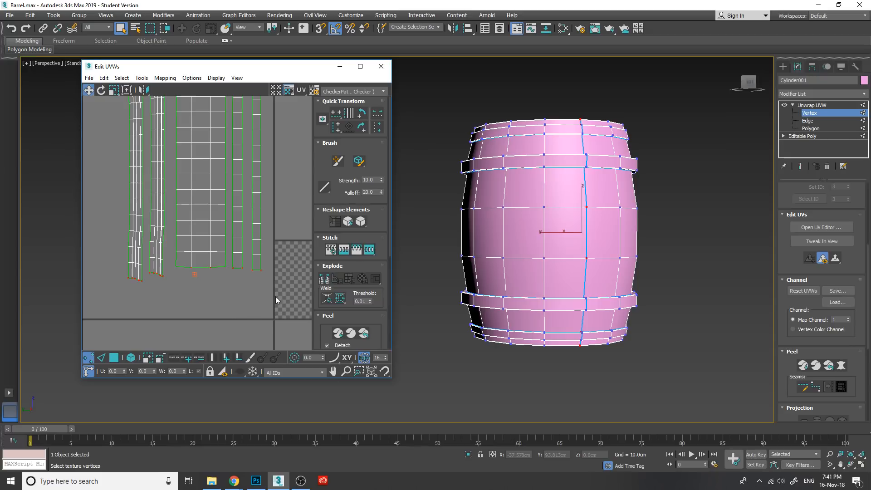
{"action": "middle_click_drag", "start_coordinate": [276, 296], "coordinate": [250, 241]}
{"action": "scroll", "coordinate": [232, 165], "scroll_direction": "down", "scroll_amount": 2}
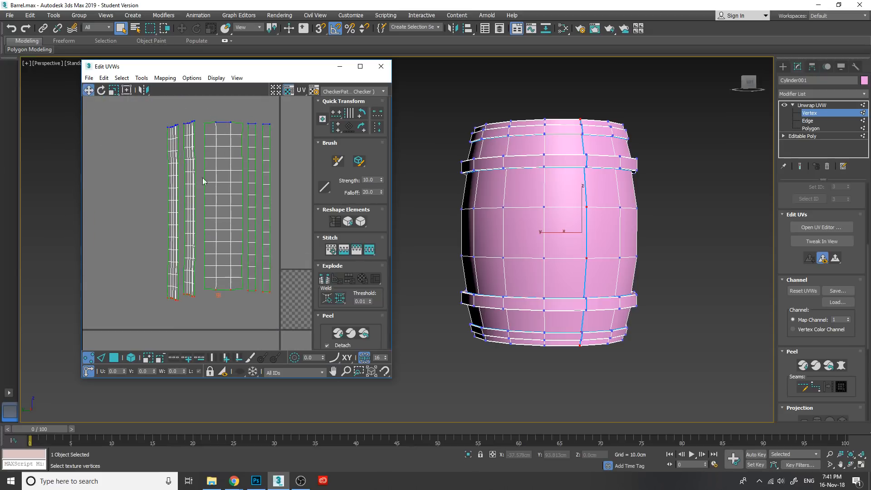
Try to align vertex rows horizontally across the barrel body and wood band strips, and undo the alignments.
{"action": "left_click", "coordinate": [224, 182]}
{"action": "left_click_drag", "start_coordinate": [287, 188], "coordinate": [200, 179]}
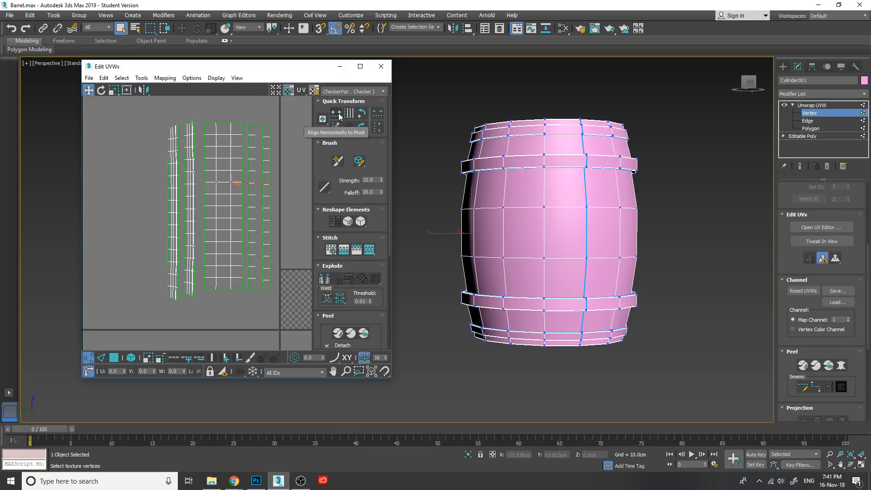
{"action": "left_click", "coordinate": [339, 117]}
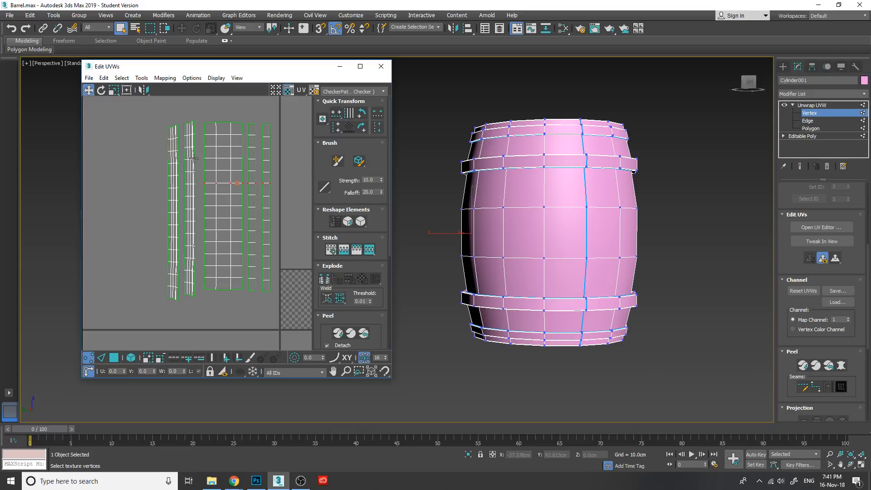
{"action": "left_click_drag", "start_coordinate": [281, 124], "coordinate": [201, 132]}
{"action": "left_click", "coordinate": [338, 114]}
{"action": "left_click", "coordinate": [332, 112]}
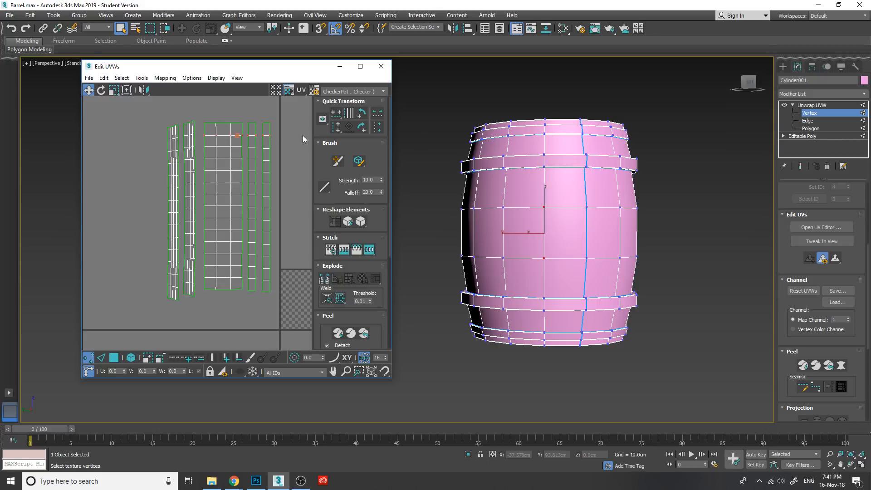
{"action": "left_click", "coordinate": [280, 152]}
{"action": "key", "text": "ctrl+z"}
{"action": "key", "text": "ctrl+z"}
{"action": "key", "text": "ctrl+z"}
{"action": "left_click", "coordinate": [295, 161]}
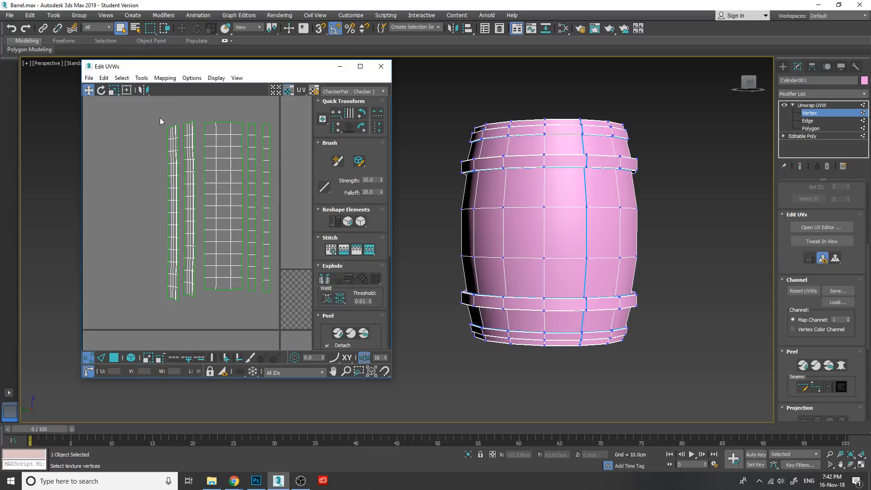
Align the top-end vertices of the two rim strips horizontally, undoing the extra alignment.
{"action": "left_click_drag", "start_coordinate": [180, 128], "coordinate": [203, 137]}
{"action": "left_click", "coordinate": [337, 113]}
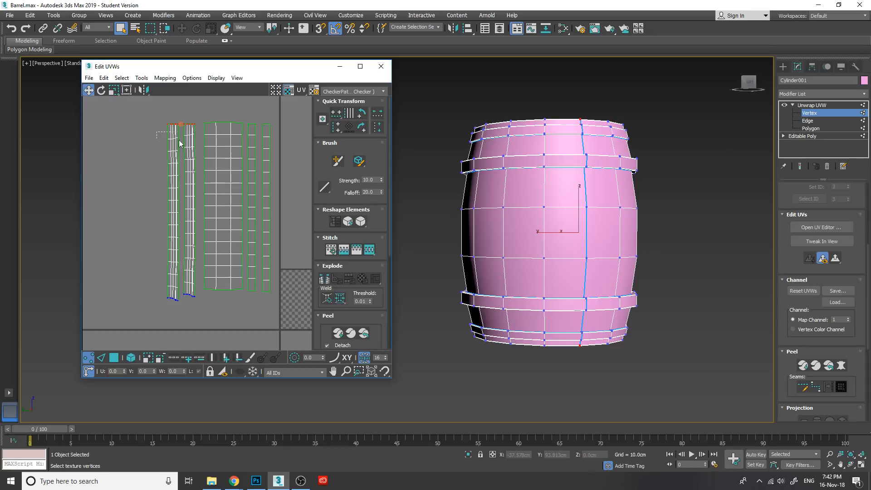
{"action": "key", "text": "ctrl+z"}
{"action": "middle_click_drag", "start_coordinate": [558, 268], "coordinate": [571, 293], "text": "alt"}
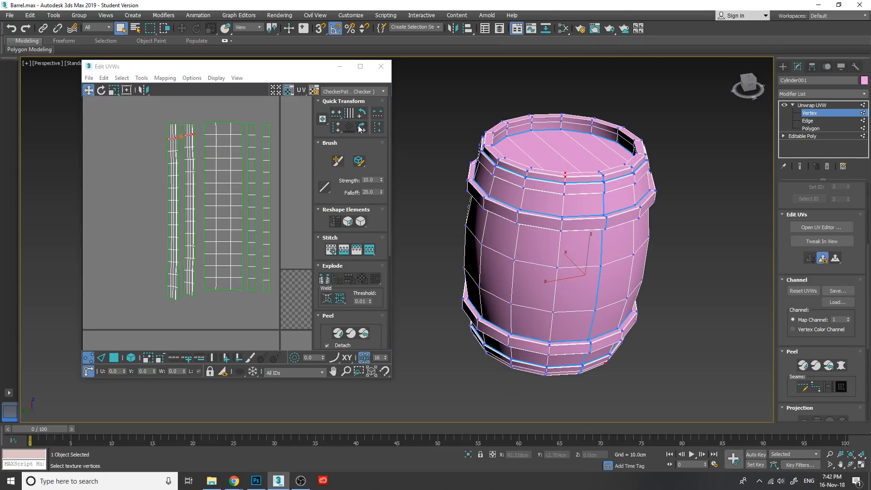
Align further vertex rows in the upper part of the two rim strips horizontally.
{"action": "left_click_drag", "start_coordinate": [162, 149], "coordinate": [200, 155]}
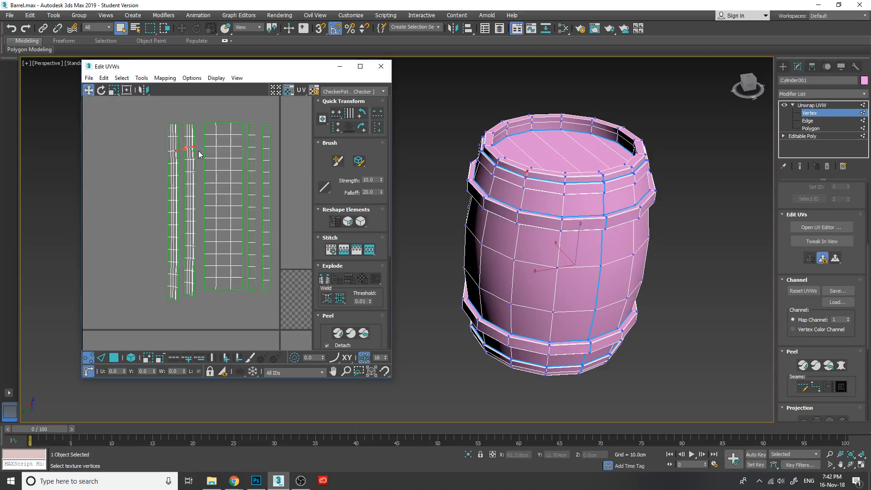
{"action": "left_click_drag", "start_coordinate": [143, 138], "coordinate": [200, 154]}
{"action": "left_click", "coordinate": [330, 111]}
{"action": "left_click_drag", "start_coordinate": [200, 165], "coordinate": [200, 178]}
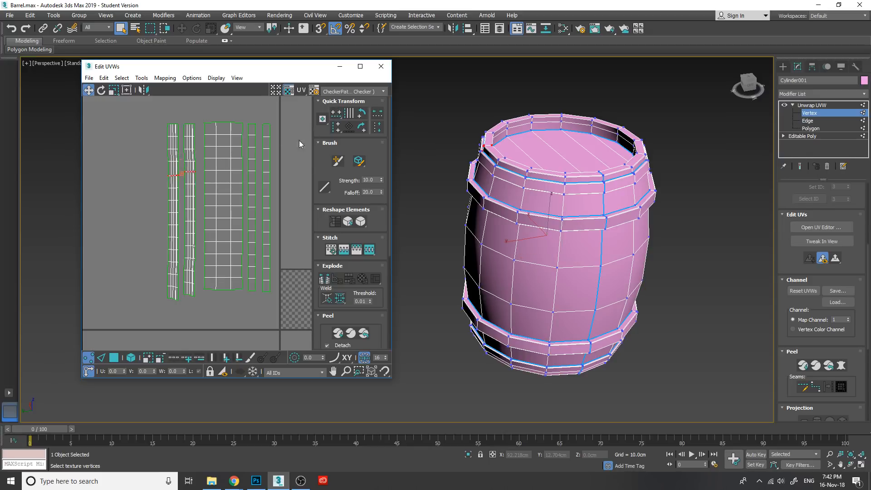
{"action": "left_click", "coordinate": [336, 114]}
{"action": "left_click_drag", "start_coordinate": [289, 130], "coordinate": [159, 121]}
{"action": "left_click_drag", "start_coordinate": [288, 144], "coordinate": [146, 138]}
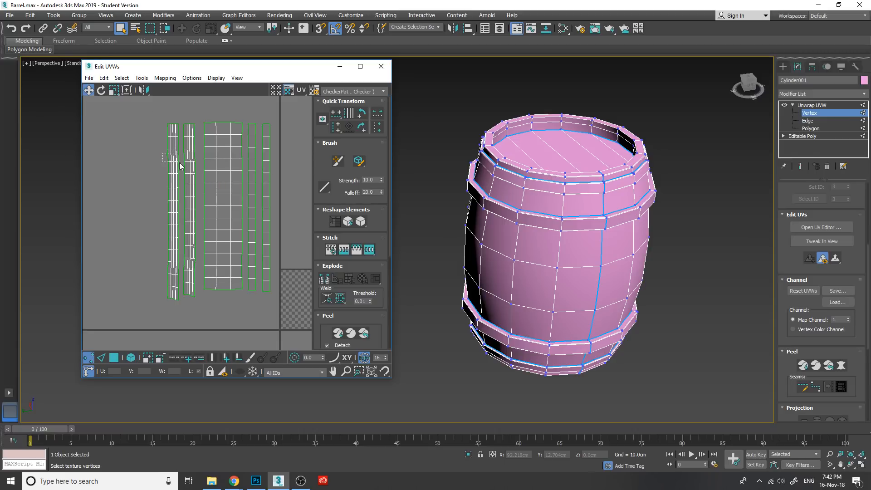
Align the bottom-end vertices and the row just above them horizontally on both rim strips.
{"action": "middle_click_drag", "start_coordinate": [205, 207], "coordinate": [192, 197]}
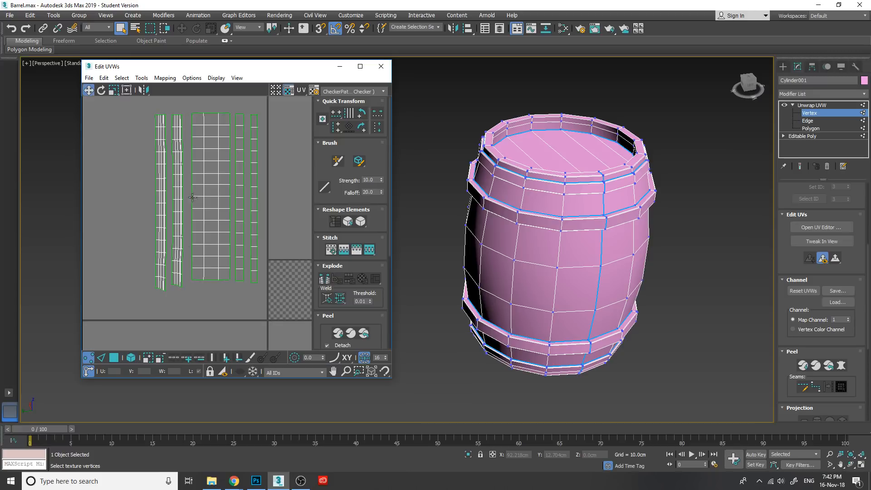
{"action": "left_click_drag", "start_coordinate": [143, 281], "coordinate": [143, 282]}
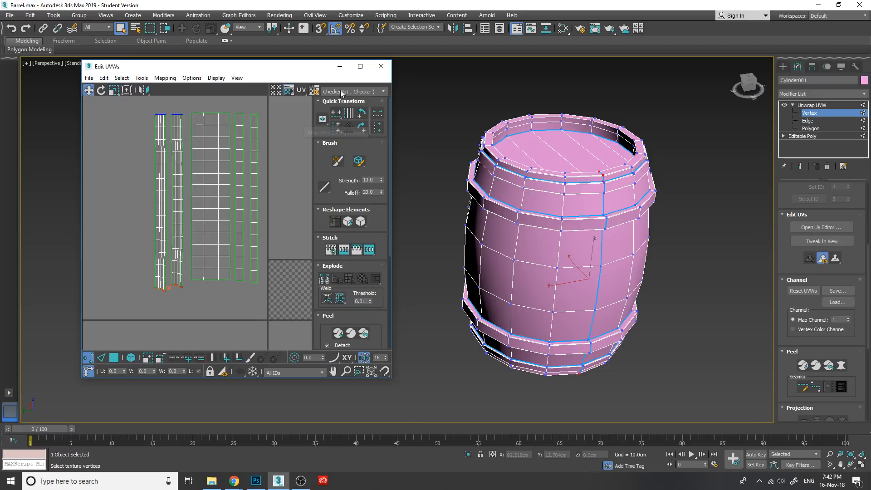
{"action": "left_click", "coordinate": [339, 115]}
{"action": "left_click", "coordinate": [162, 278]}
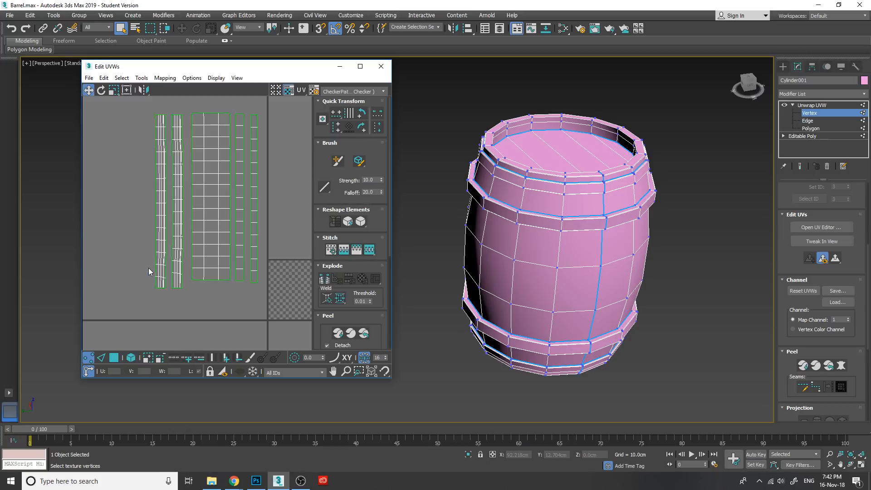
{"action": "left_click_drag", "start_coordinate": [148, 268], "coordinate": [188, 286]}
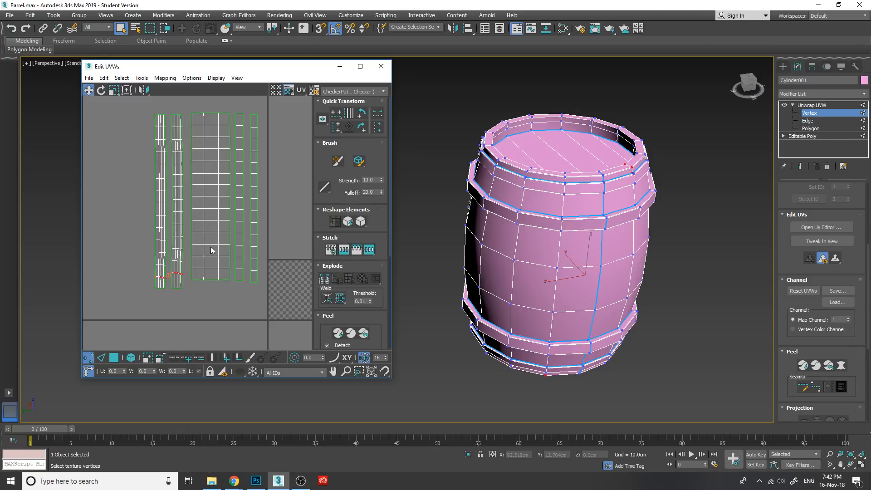
{"action": "left_click", "coordinate": [330, 116]}
{"action": "left_click", "coordinate": [131, 241]}
Select all UV islands as polygons and scale them down together to about 27.5%.
{"action": "scroll", "coordinate": [140, 223], "scroll_direction": "down", "scroll_amount": 3}
{"action": "middle_click_drag", "start_coordinate": [140, 223], "coordinate": [190, 220]}
{"action": "scroll", "coordinate": [190, 221], "scroll_direction": "down", "scroll_amount": 2}
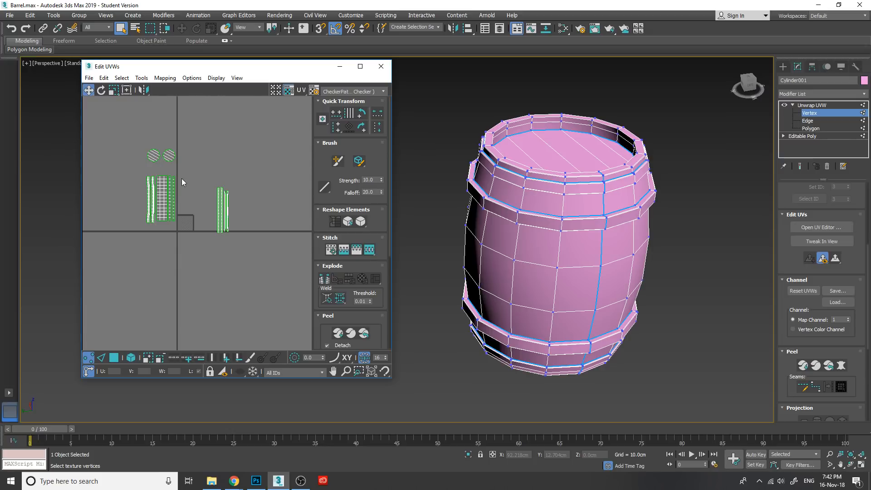
{"action": "left_click", "coordinate": [131, 359]}
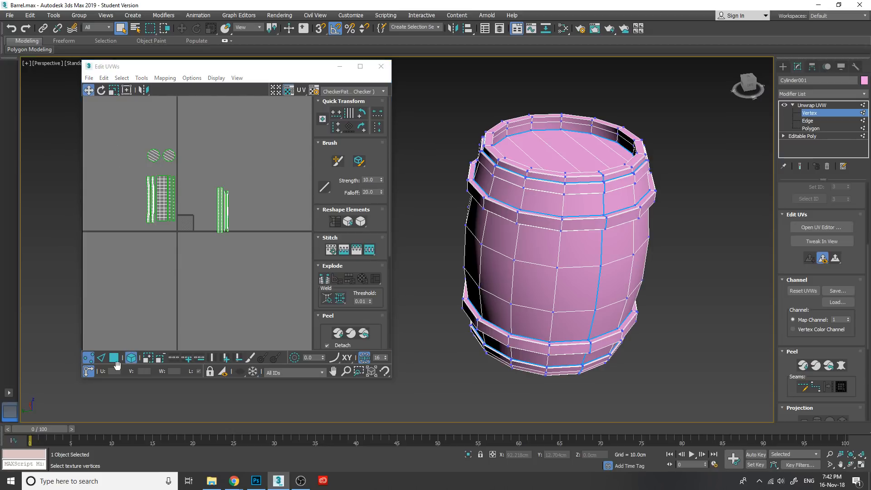
{"action": "left_click", "coordinate": [114, 358]}
{"action": "left_click_drag", "start_coordinate": [104, 115], "coordinate": [290, 271]}
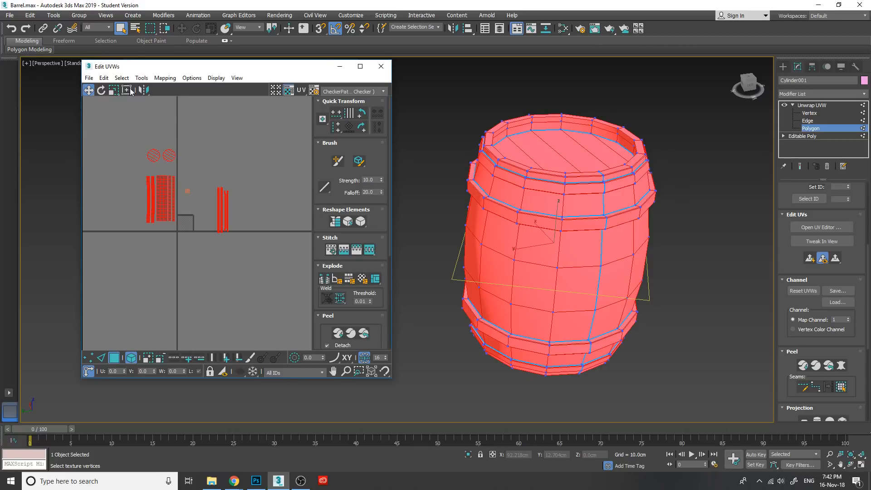
{"action": "left_click", "coordinate": [114, 89]}
{"action": "left_click_drag", "start_coordinate": [162, 190], "coordinate": [197, 256]}
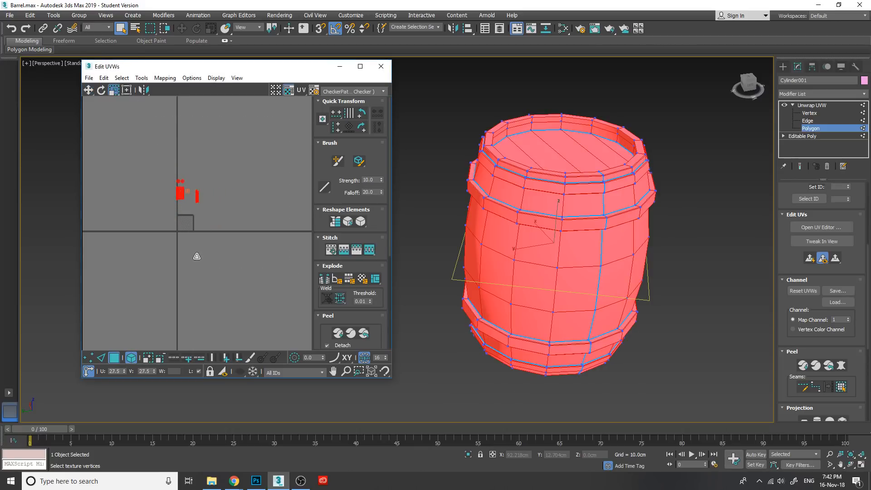
Move all the UV islands down together so the wood strips lie on the texture tile.
{"action": "left_click", "coordinate": [88, 90]}
{"action": "scroll", "coordinate": [180, 213], "scroll_direction": "up", "scroll_amount": 4}
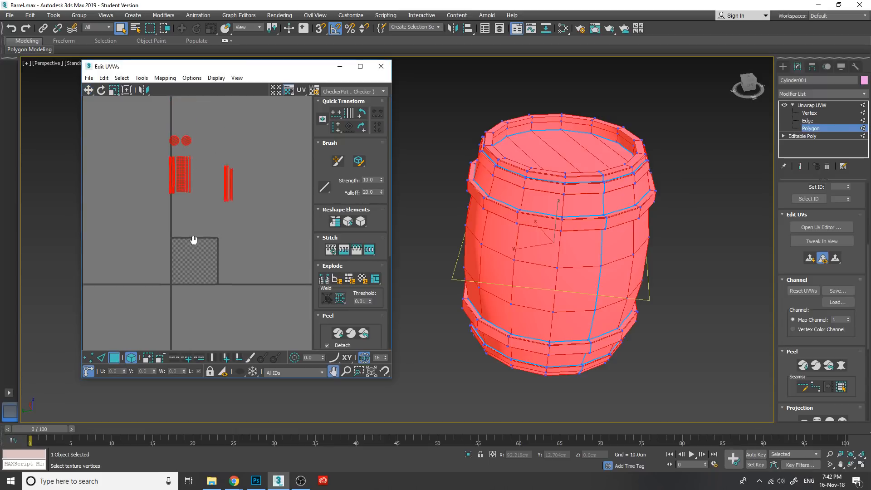
{"action": "left_click_drag", "start_coordinate": [176, 189], "coordinate": [177, 264]}
{"action": "scroll", "coordinate": [183, 294], "scroll_direction": "up", "scroll_amount": 3}
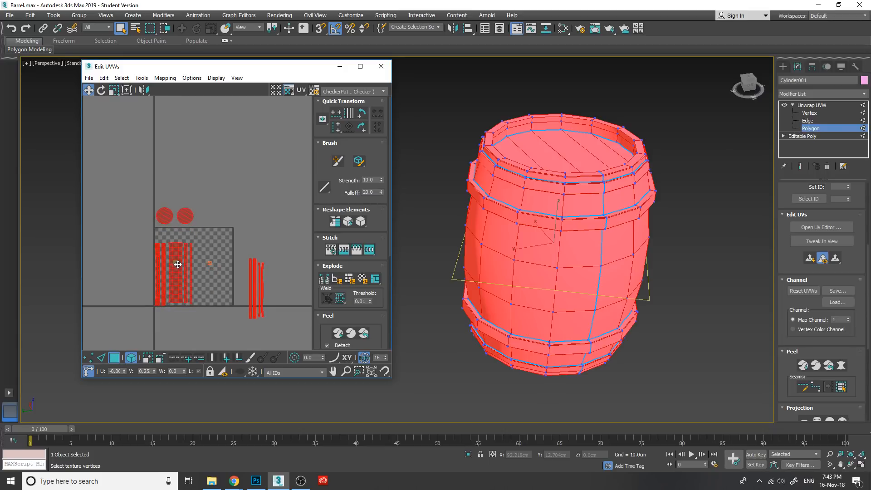
Move the two round lid islands up and to the right, clear of the texture tile.
{"action": "left_click_drag", "start_coordinate": [234, 245], "coordinate": [281, 327]}
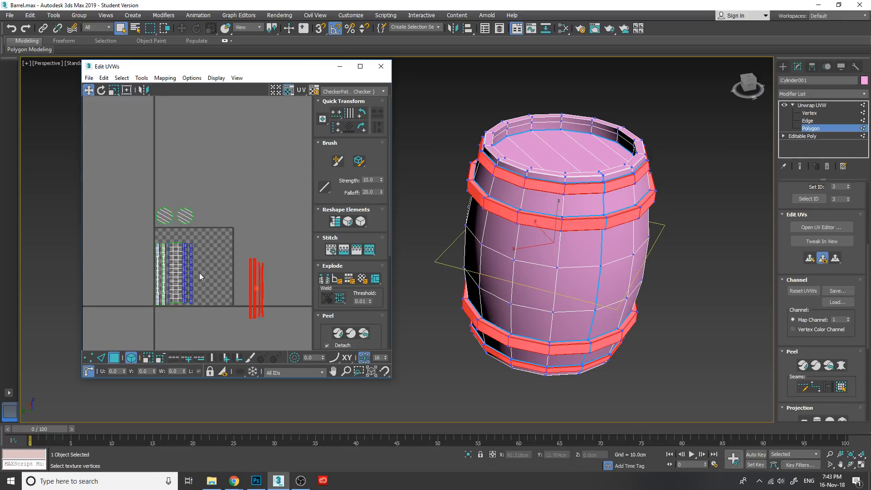
{"action": "scroll", "coordinate": [200, 273], "scroll_direction": "up", "scroll_amount": 2}
{"action": "left_click_drag", "start_coordinate": [136, 135], "coordinate": [266, 165]}
{"action": "middle_click_drag", "start_coordinate": [263, 263], "coordinate": [251, 244]}
Rotate all the wood strip islands 90 degrees counterclockwise so that they lie horizontally.
{"action": "left_click_drag", "start_coordinate": [127, 188], "coordinate": [235, 321]}
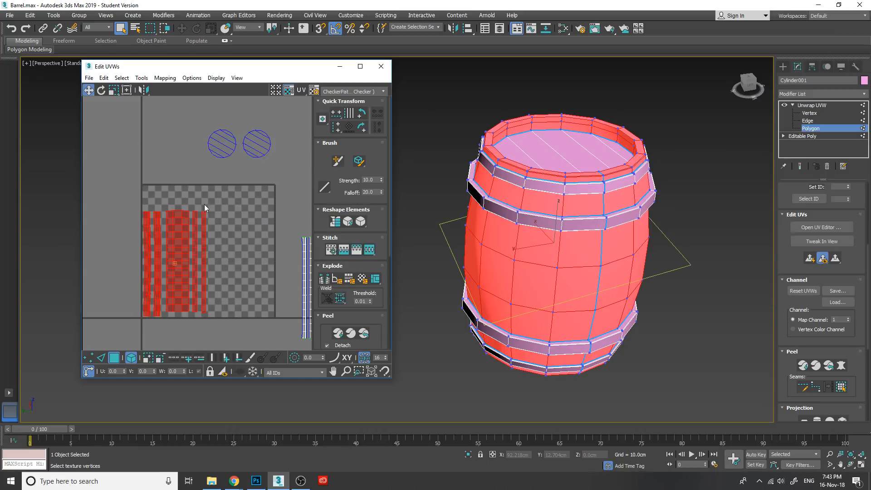
{"action": "left_click", "coordinate": [101, 90]}
{"action": "left_click_drag", "start_coordinate": [197, 249], "coordinate": [145, 251]}
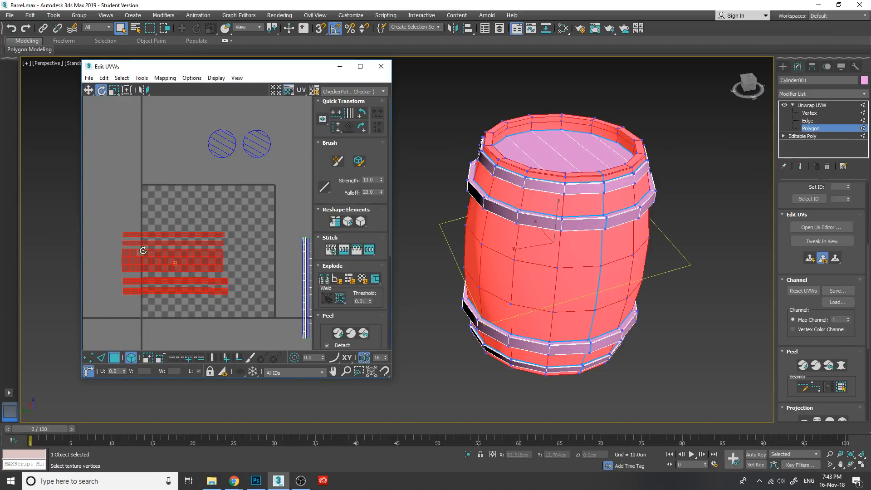
{"action": "left_click", "coordinate": [115, 163]}
Move the horizontal wood strip islands into the upper-left corner of the texture tile.
{"action": "left_click", "coordinate": [88, 78]}
{"action": "left_click", "coordinate": [164, 205]}
{"action": "left_click", "coordinate": [89, 90]}
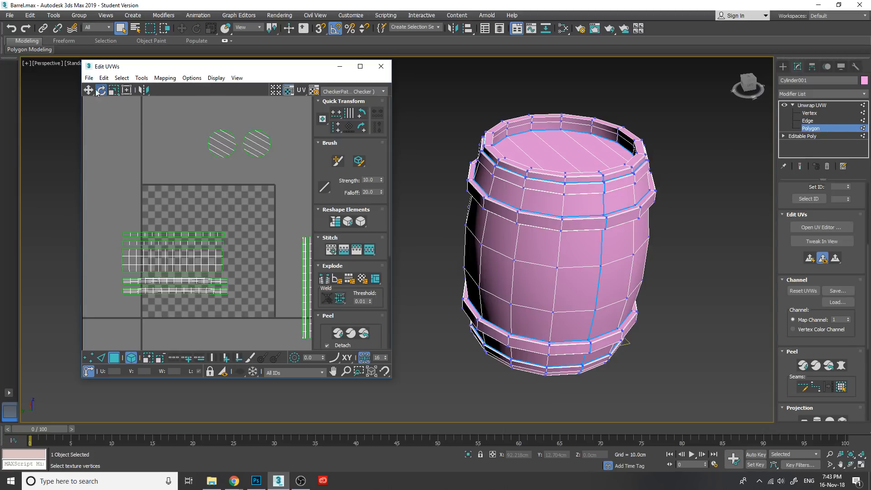
{"action": "left_click", "coordinate": [185, 261]}
{"action": "left_click_drag", "start_coordinate": [210, 268], "coordinate": [216, 220]}
{"action": "middle_click_drag", "start_coordinate": [244, 244], "coordinate": [192, 218]}
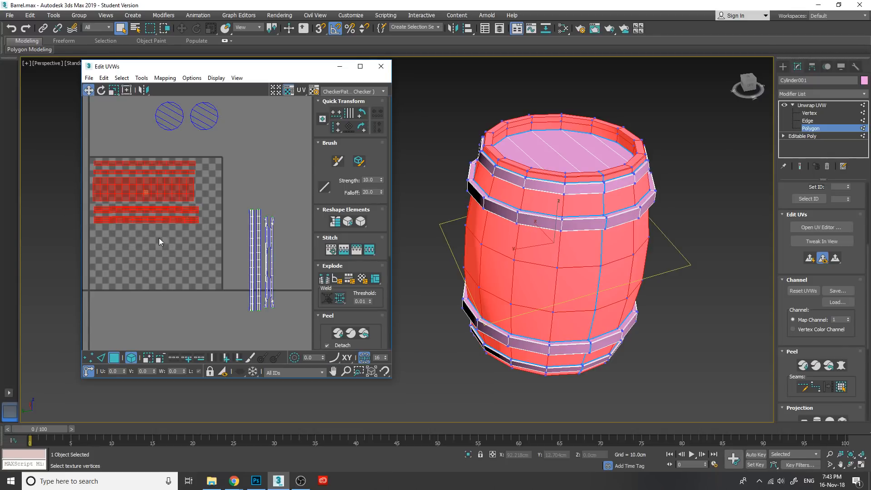
{"action": "middle_click_drag", "start_coordinate": [189, 221], "coordinate": [225, 218]}
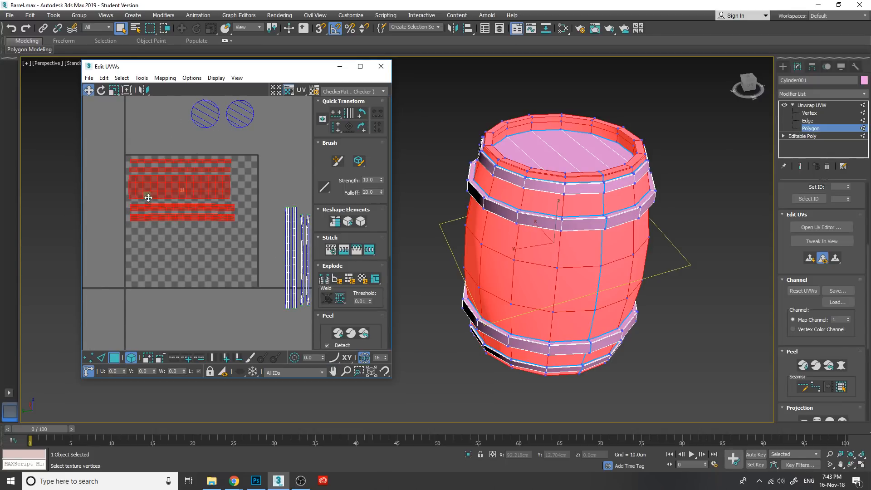
Turn off element selection and select one column of polygons across the wood strips to examine its matching faces on the barrel.
{"action": "left_click", "coordinate": [115, 359]}
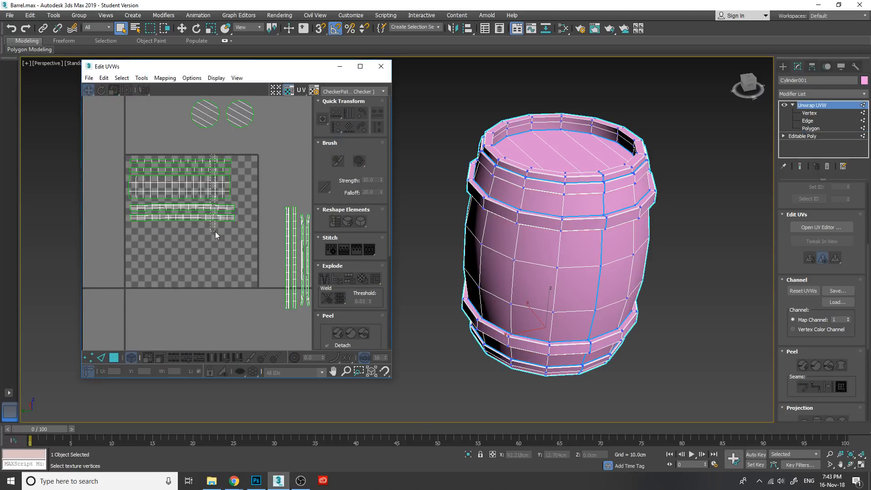
{"action": "left_click", "coordinate": [114, 358]}
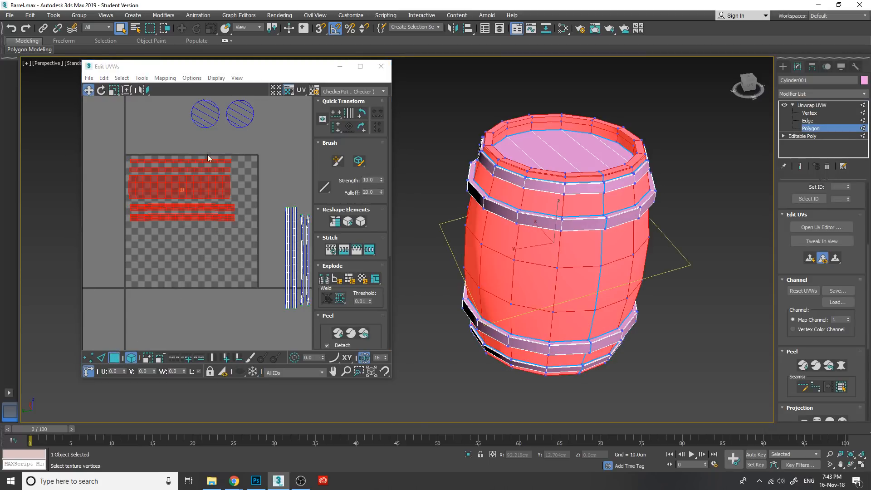
{"action": "left_click", "coordinate": [158, 154]}
{"action": "left_click_drag", "start_coordinate": [164, 153], "coordinate": [162, 227]}
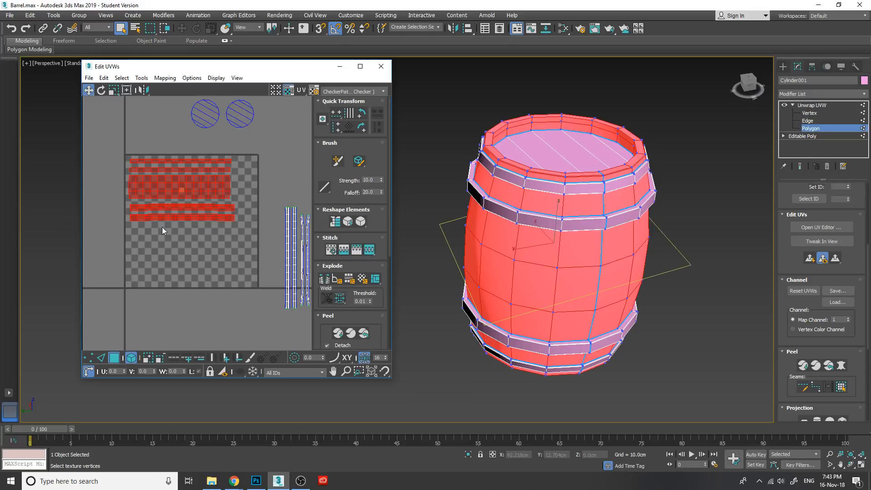
{"action": "left_click", "coordinate": [131, 358]}
{"action": "left_click", "coordinate": [160, 282]}
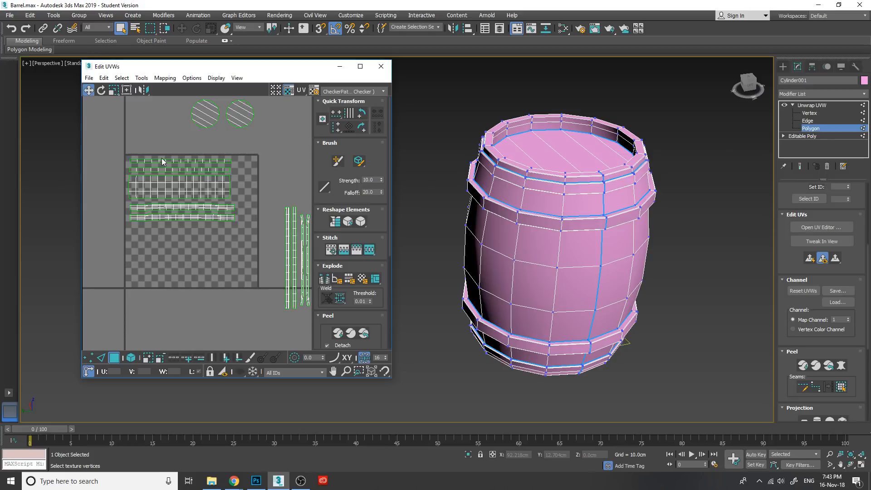
{"action": "left_click_drag", "start_coordinate": [162, 154], "coordinate": [160, 230]}
{"action": "middle_click_drag", "start_coordinate": [551, 290], "coordinate": [578, 328], "text": "alt"}
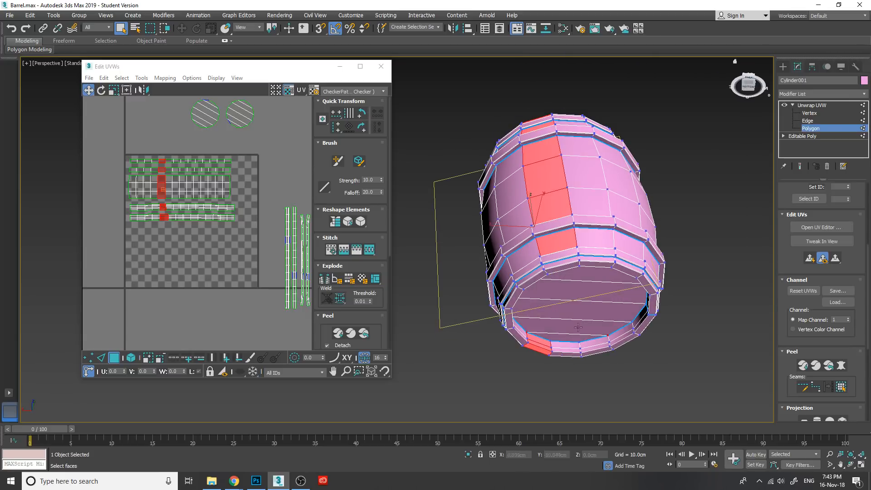
{"action": "left_click", "coordinate": [179, 236]}
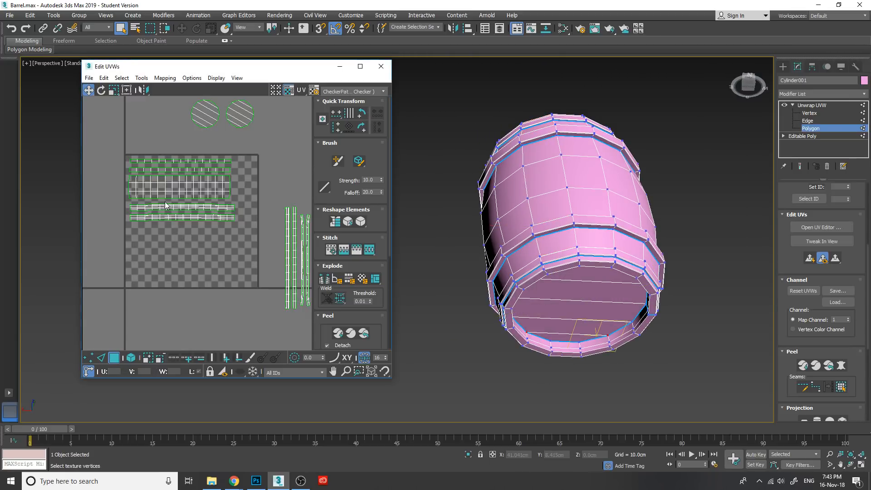
Select individual wood faces up and down the barrel's side to compare their order with the UV strips.
{"action": "middle_click_drag", "start_coordinate": [166, 205], "coordinate": [155, 226]}
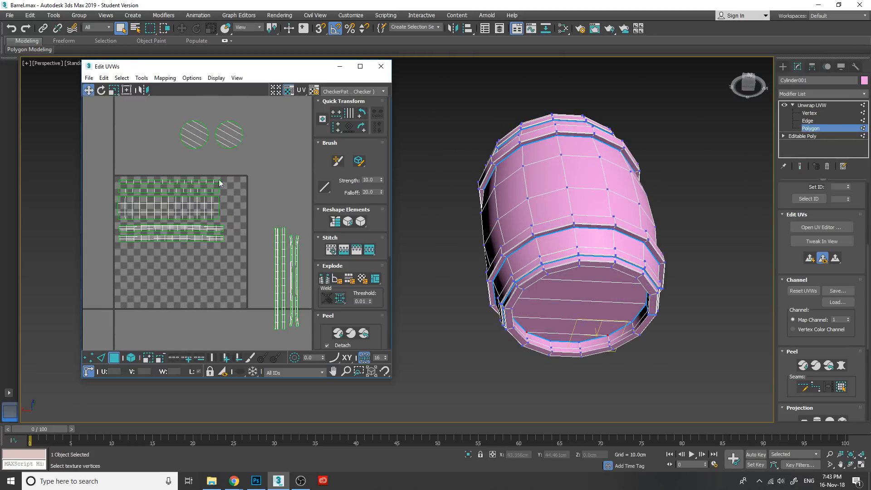
{"action": "left_click_drag", "start_coordinate": [747, 86], "coordinate": [751, 122]}
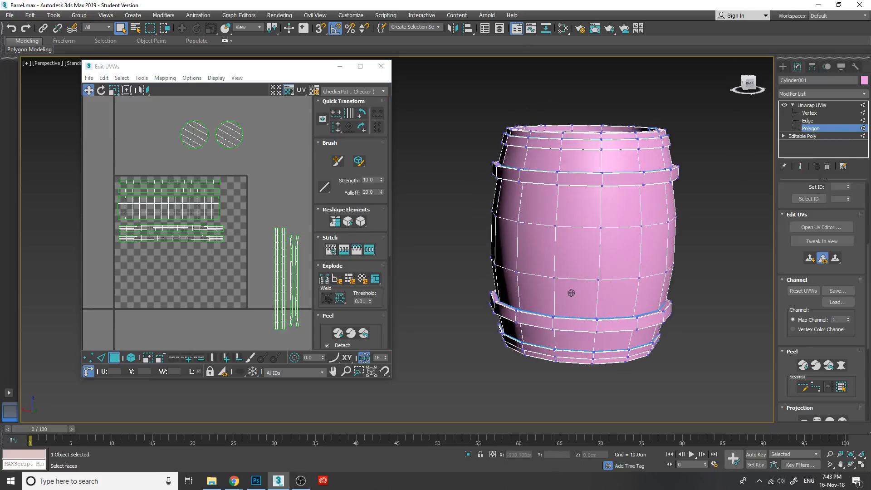
{"action": "left_click_drag", "start_coordinate": [106, 172], "coordinate": [252, 250]}
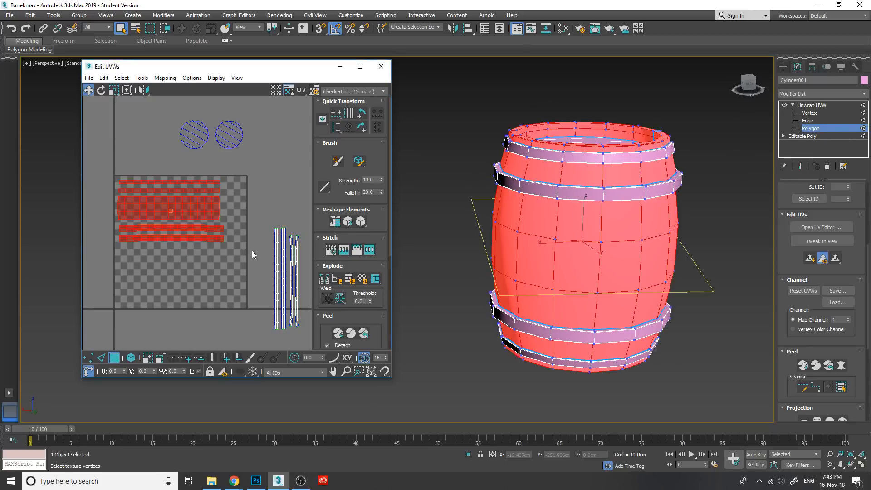
{"action": "left_click", "coordinate": [185, 270]}
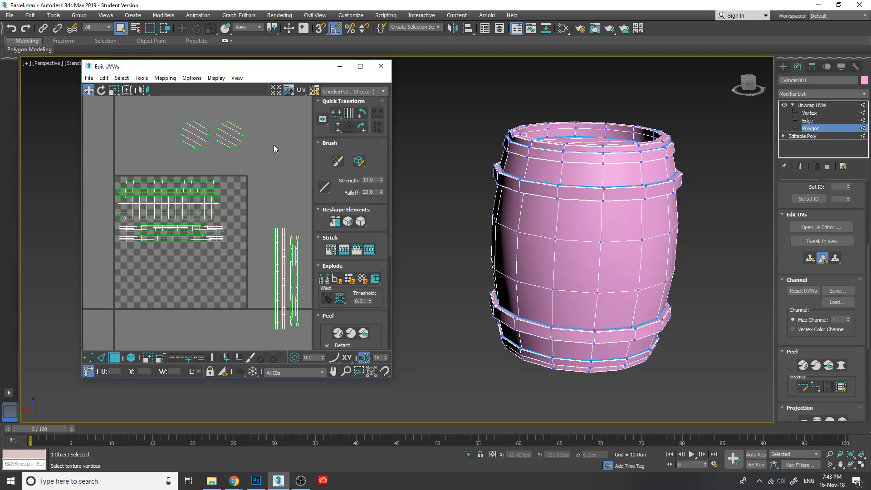
{"action": "scroll", "coordinate": [131, 239], "scroll_direction": "up", "scroll_amount": 3}
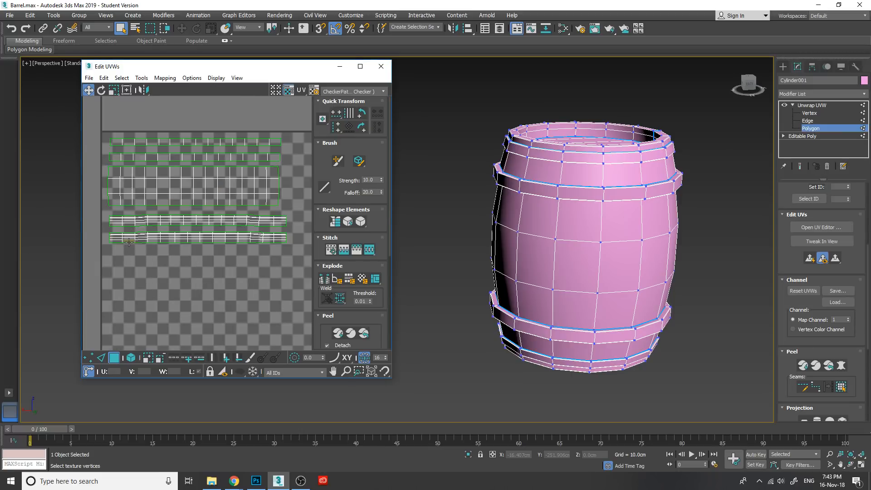
{"action": "left_click", "coordinate": [129, 241]}
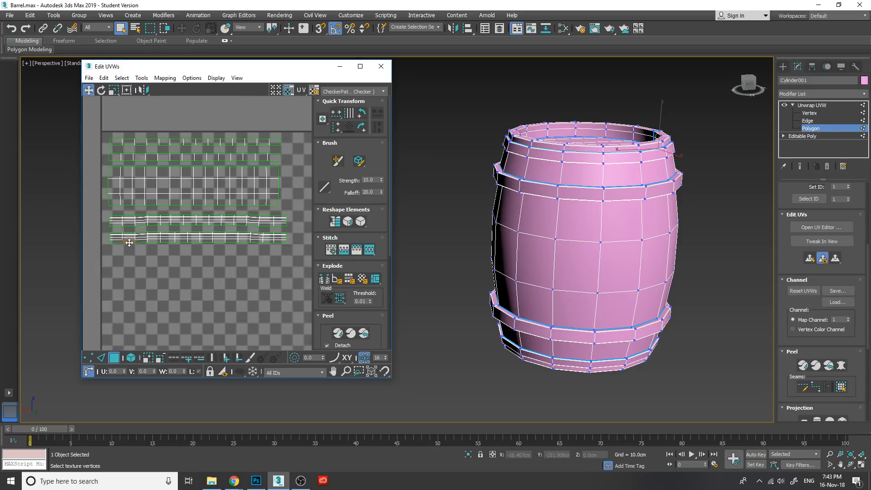
{"action": "left_click", "coordinate": [567, 313]}
{"action": "left_click", "coordinate": [573, 276]}
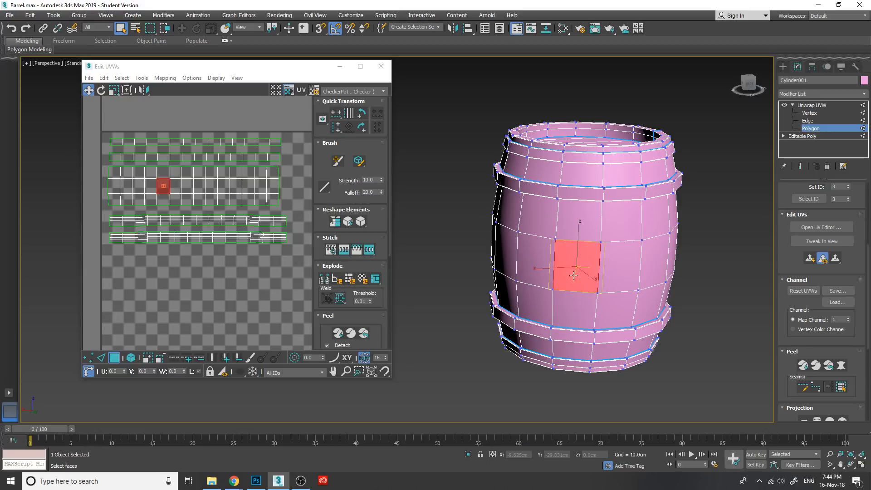
{"action": "left_click", "coordinate": [575, 224]}
{"action": "left_click", "coordinate": [572, 245]}
{"action": "left_click", "coordinate": [574, 309]}
{"action": "left_click", "coordinate": [571, 349]}
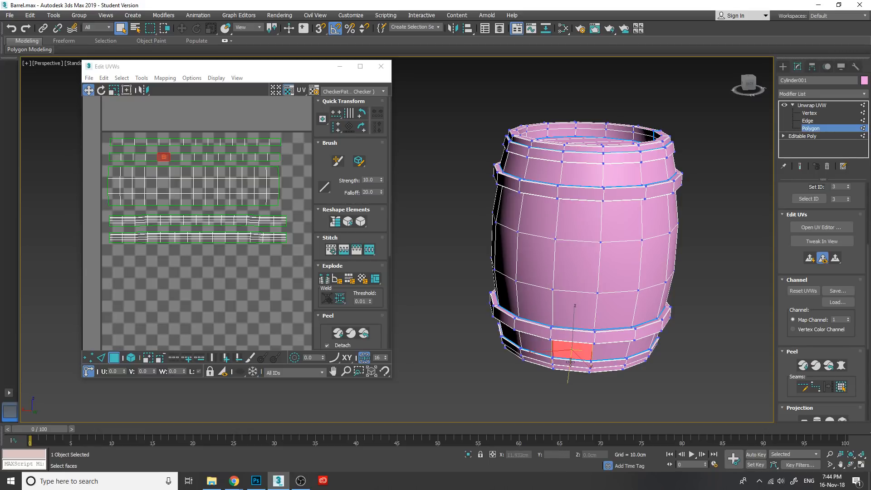
{"action": "left_click", "coordinate": [571, 363]}
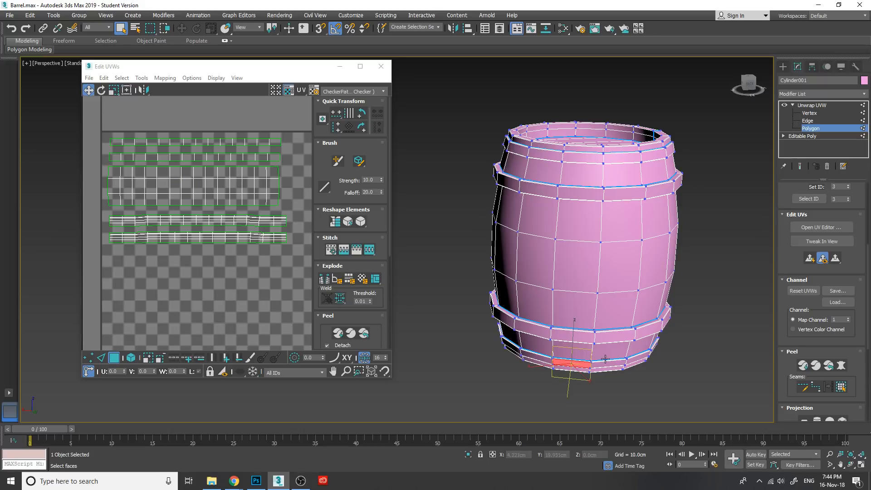
{"action": "left_click", "coordinate": [559, 350]}
{"action": "left_click", "coordinate": [571, 279]}
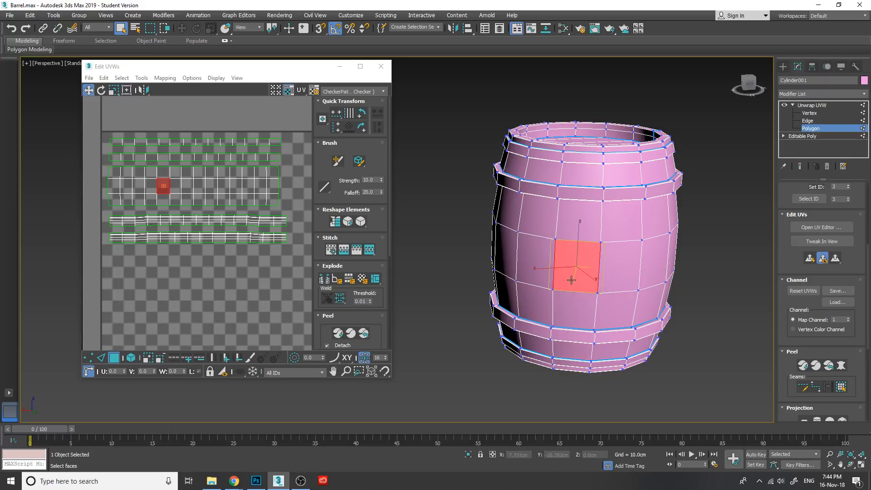
{"action": "left_click", "coordinate": [578, 222]}
{"action": "left_click", "coordinate": [572, 179]}
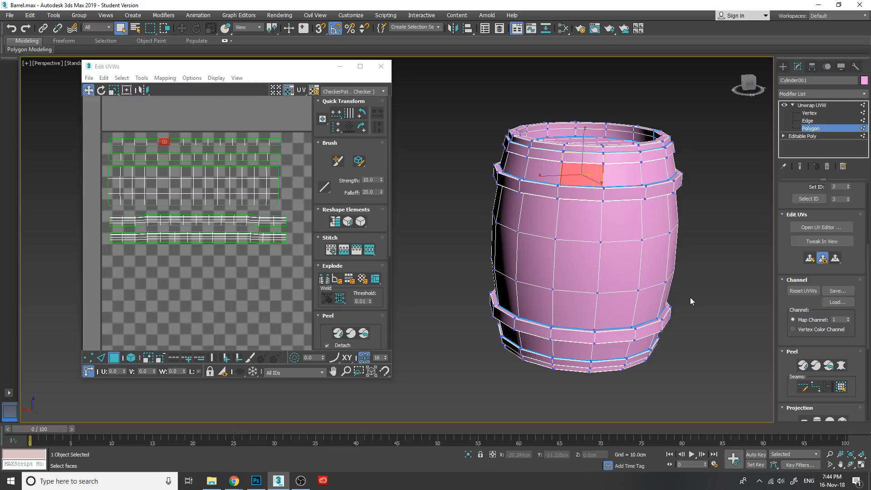
{"action": "left_click", "coordinate": [707, 306]}
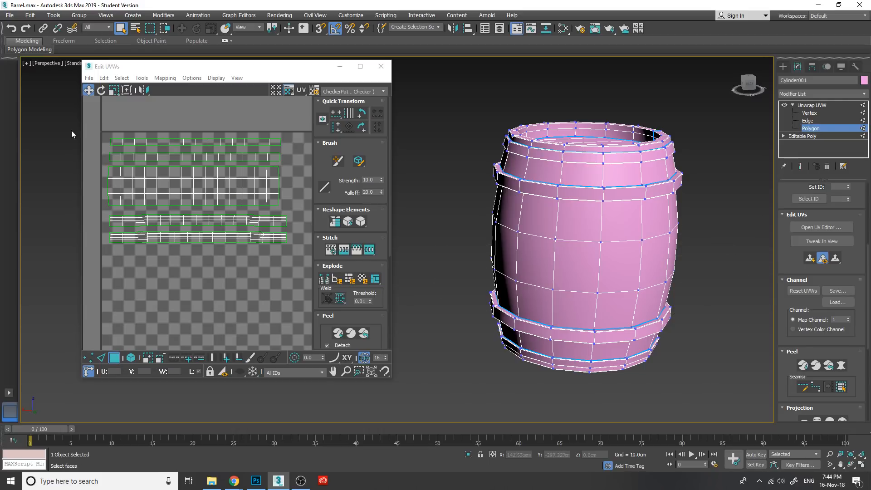
Rotate all the wood strip islands together by 180 degrees to reverse their vertical order.
{"action": "left_click_drag", "start_coordinate": [96, 124], "coordinate": [301, 273]}
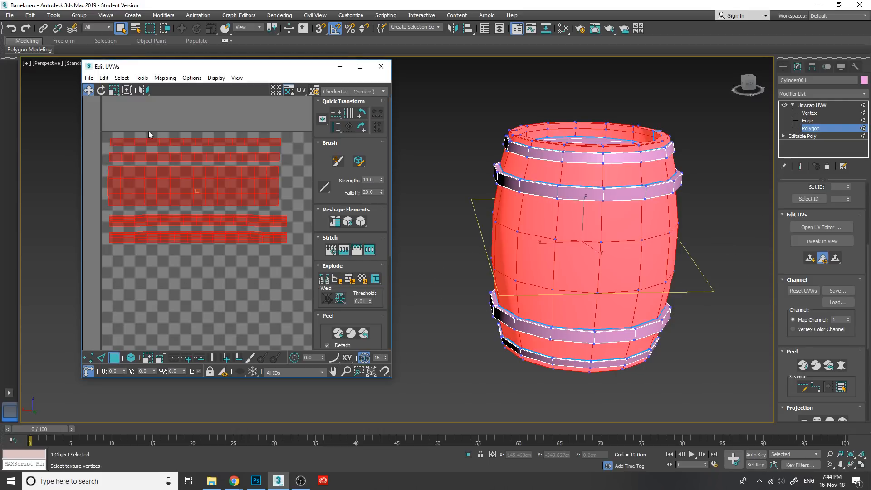
{"action": "left_click", "coordinate": [143, 90]}
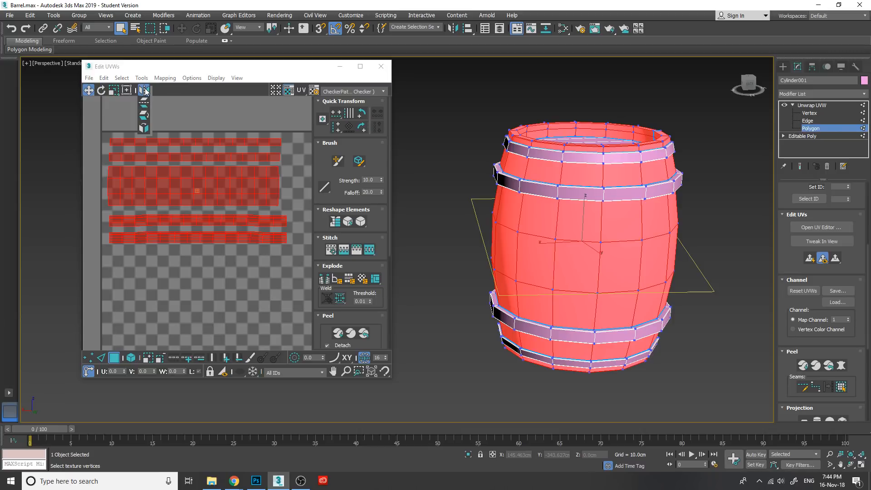
{"action": "left_click", "coordinate": [101, 89]}
{"action": "left_click_drag", "start_coordinate": [187, 159], "coordinate": [134, 122]}
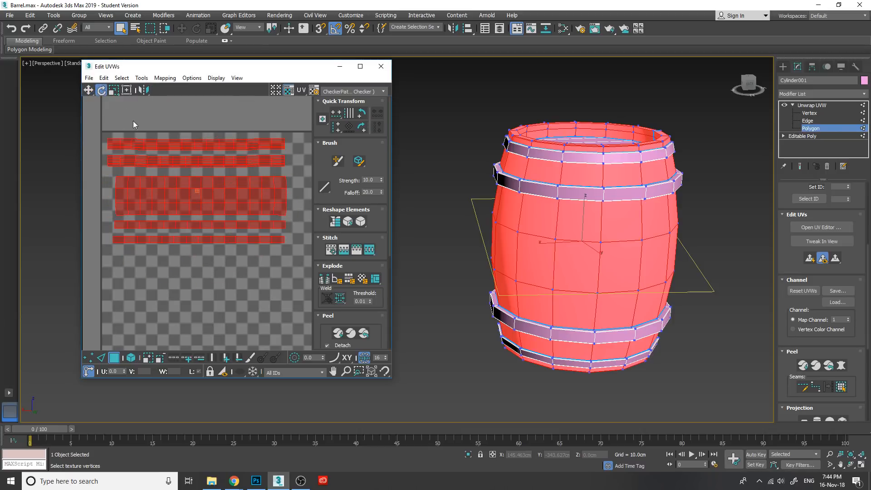
{"action": "left_click", "coordinate": [133, 121]}
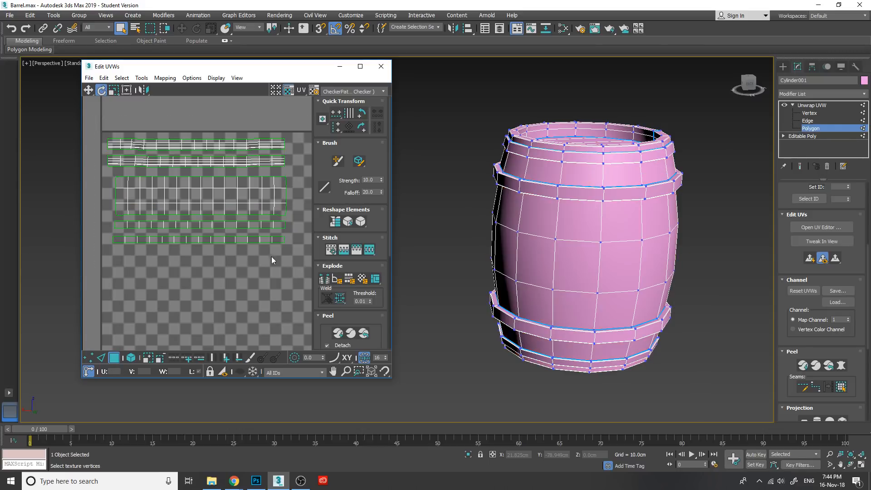
Shift the rotated wood strip islands slightly toward the upper-left corner of the texture tile.
{"action": "mouse_move", "coordinate": [213, 248]}
{"action": "middle_mouse_down"}
{"action": "mouse_move", "coordinate": [191, 260]}
{"action": "mouse_move", "coordinate": [212, 242]}
{"action": "middle_mouse_up"}
{"action": "scroll", "coordinate": [203, 235], "scroll_direction": "down", "scroll_amount": 2}
{"action": "left_click_drag", "start_coordinate": [116, 151], "coordinate": [295, 268]}
{"action": "left_click", "coordinate": [88, 90]}
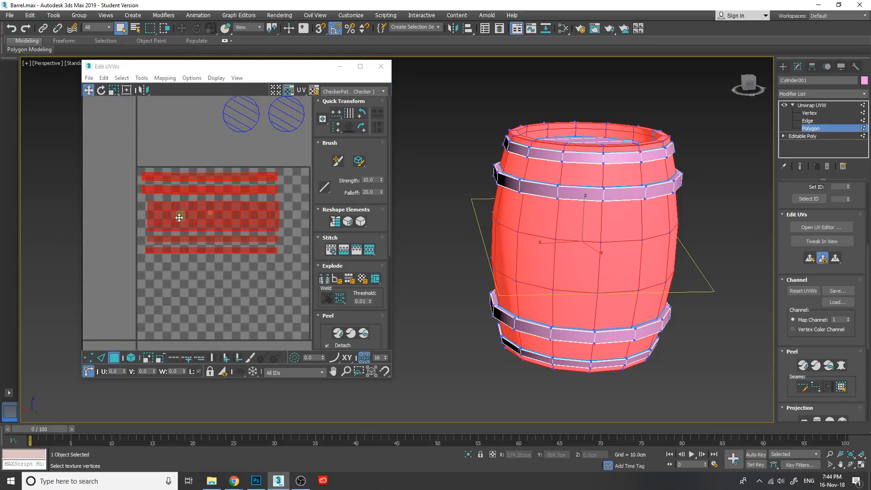
{"action": "left_click_drag", "start_coordinate": [179, 218], "coordinate": [177, 216]}
{"action": "left_click", "coordinate": [288, 273]}
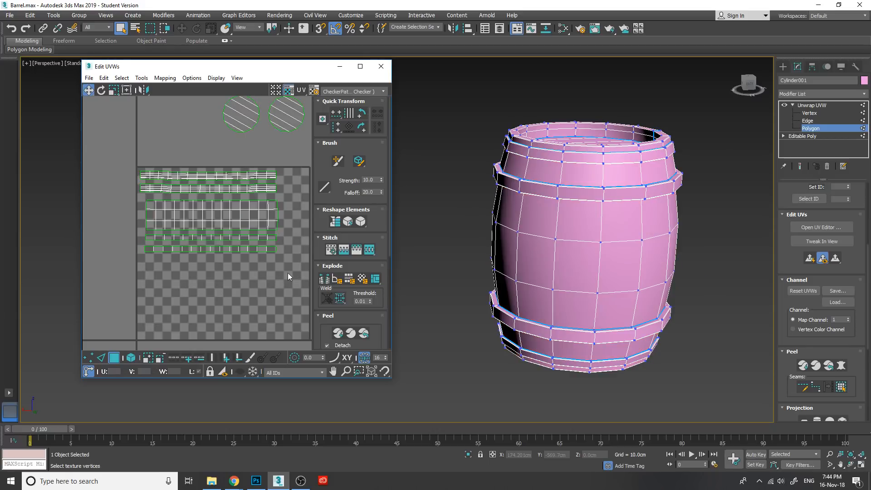
Scale the wood strip islands up together to span nearly the full width of the texture tile.
{"action": "left_click_drag", "start_coordinate": [288, 273], "coordinate": [155, 204]}
{"action": "middle_click_drag", "start_coordinate": [200, 268], "coordinate": [184, 261]}
{"action": "scroll", "coordinate": [184, 261], "scroll_direction": "down", "scroll_amount": 5}
{"action": "left_click_drag", "start_coordinate": [244, 262], "coordinate": [154, 204]}
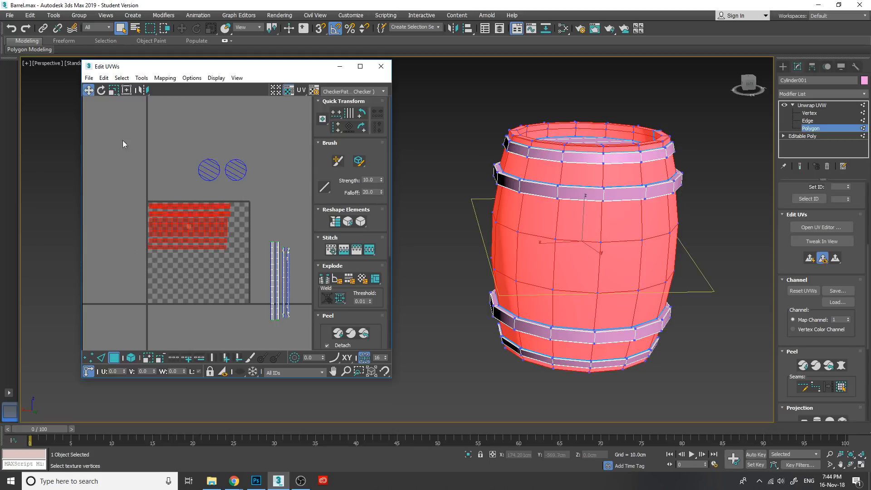
{"action": "left_click", "coordinate": [113, 90]}
{"action": "mouse_move", "coordinate": [211, 229]}
{"action": "left_mouse_down"}
{"action": "mouse_move", "coordinate": [214, 221]}
{"action": "mouse_move", "coordinate": [220, 235]}
{"action": "left_mouse_up"}
{"action": "left_click", "coordinate": [87, 91]}
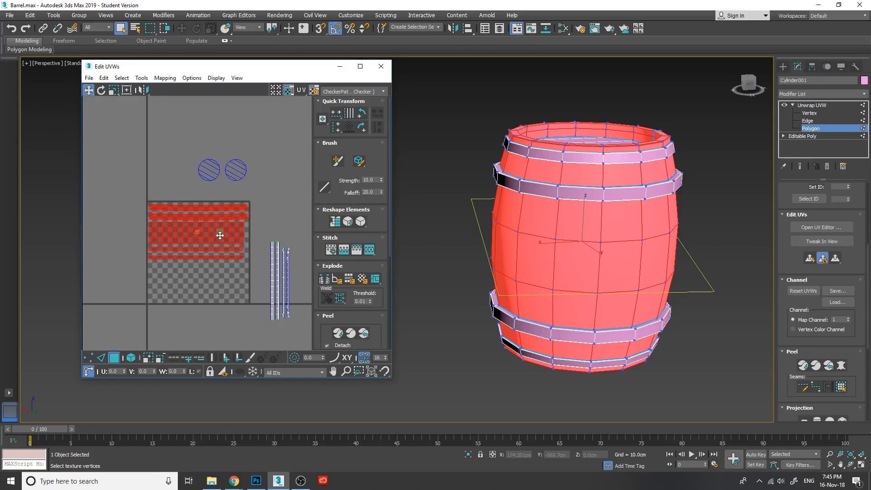
{"action": "scroll", "coordinate": [220, 235], "scroll_direction": "up", "scroll_amount": 2}
{"action": "scroll", "coordinate": [239, 230], "scroll_direction": "up", "scroll_amount": 2}
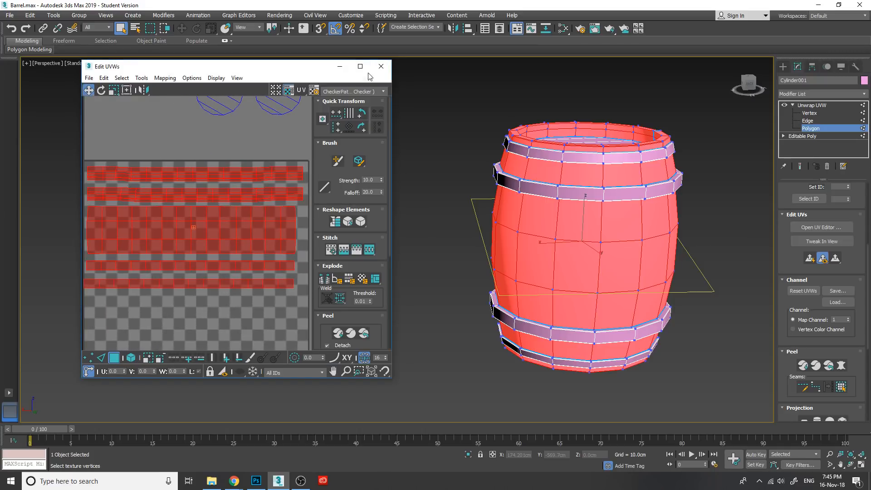
Nudge the selected wood strip islands and scale them up about 2 percent to span the full texture tile width.
{"action": "left_click", "coordinate": [360, 66]}
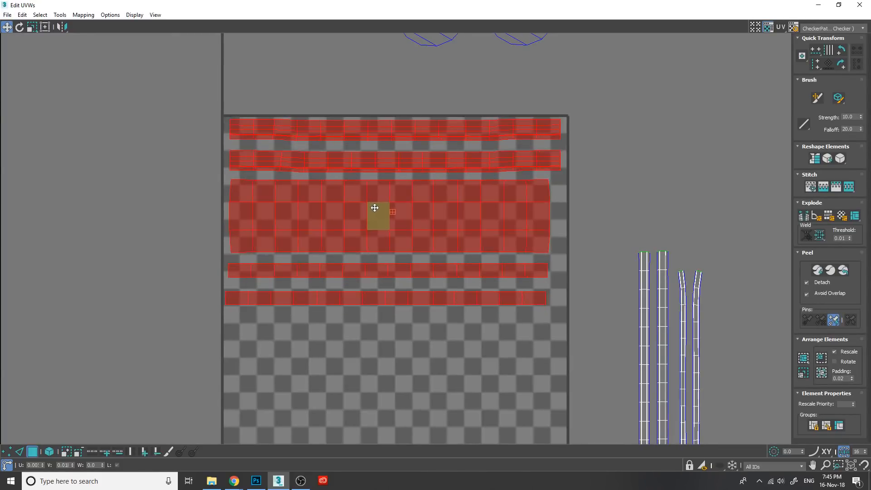
{"action": "scroll", "coordinate": [486, 154], "scroll_direction": "down", "scroll_amount": 1}
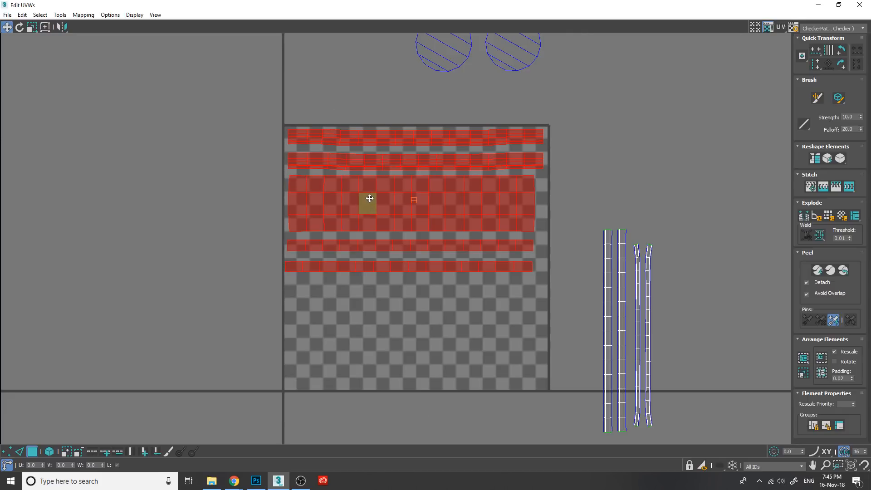
{"action": "left_click_drag", "start_coordinate": [370, 198], "coordinate": [366, 202]}
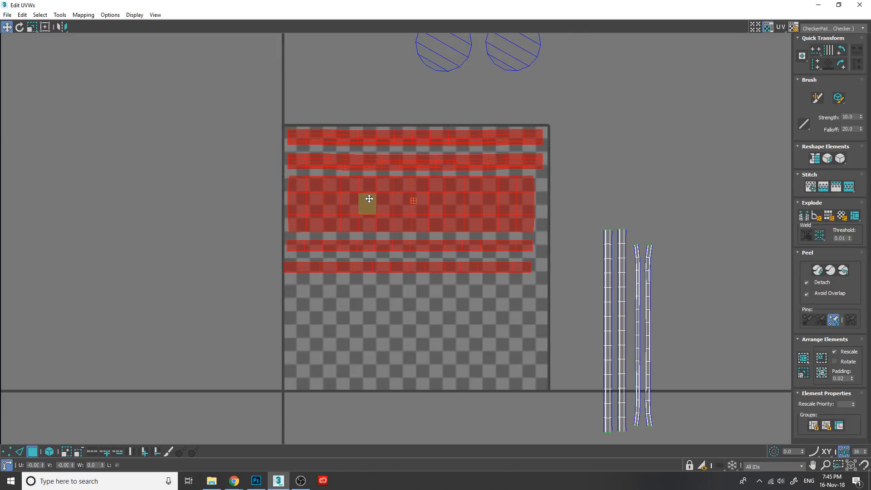
{"action": "left_click", "coordinate": [28, 29]}
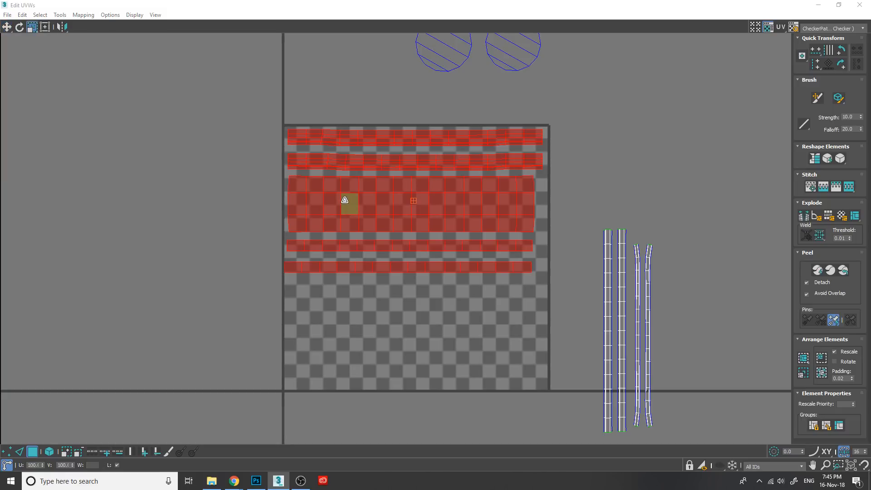
{"action": "left_click_drag", "start_coordinate": [350, 203], "coordinate": [345, 199]}
{"action": "left_click_drag", "start_coordinate": [344, 201], "coordinate": [345, 200]}
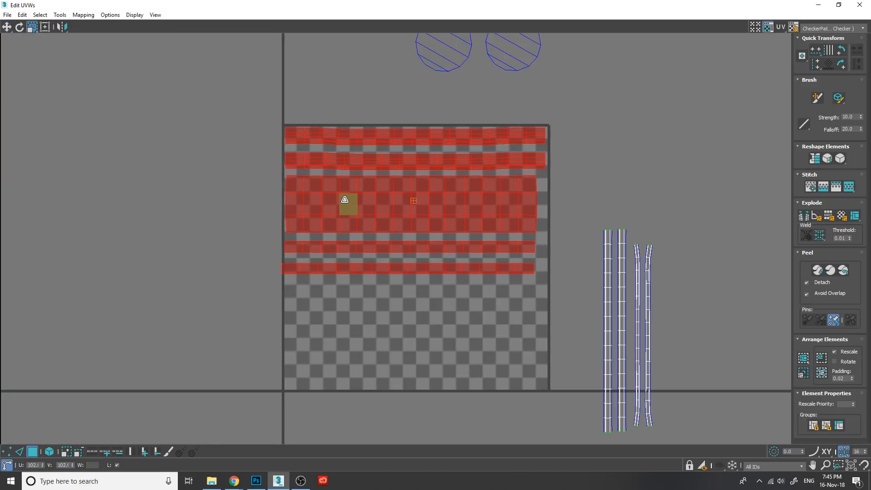
{"action": "left_click", "coordinate": [7, 27]}
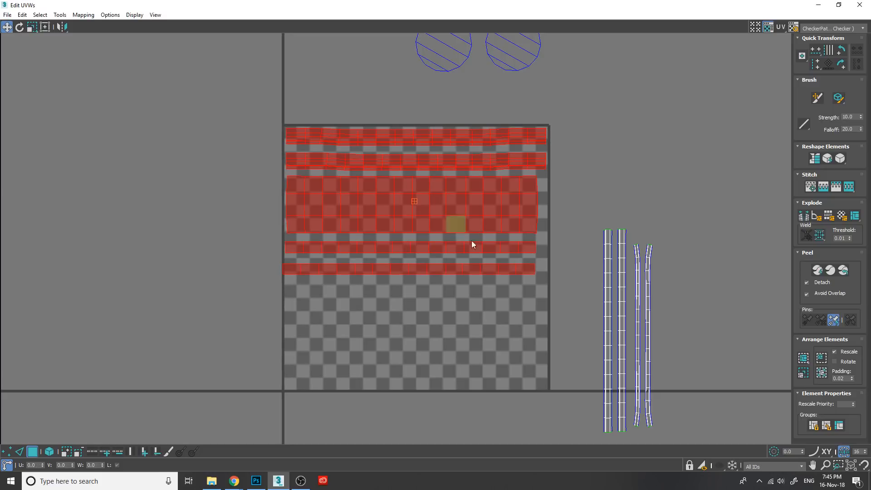
Select only the tall middle wood island as an element and scale it up to nearly the tile's width.
{"action": "left_click_drag", "start_coordinate": [533, 317], "coordinate": [284, 184]}
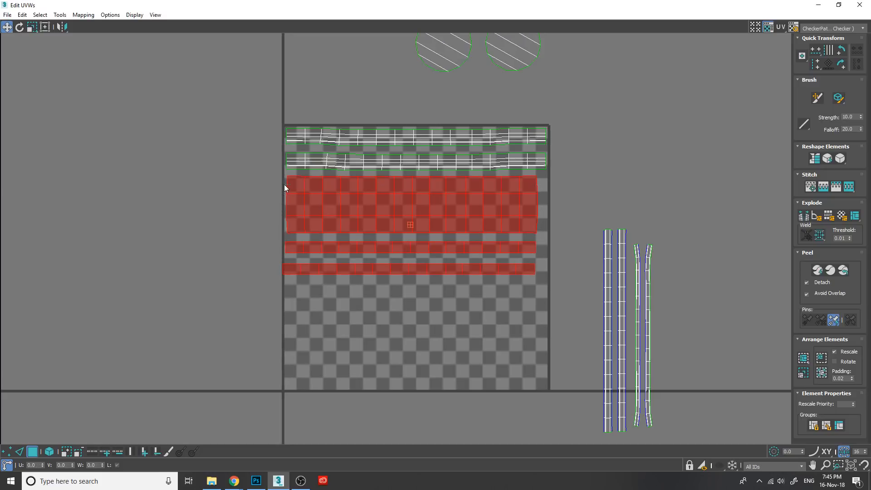
{"action": "left_click", "coordinate": [430, 320]}
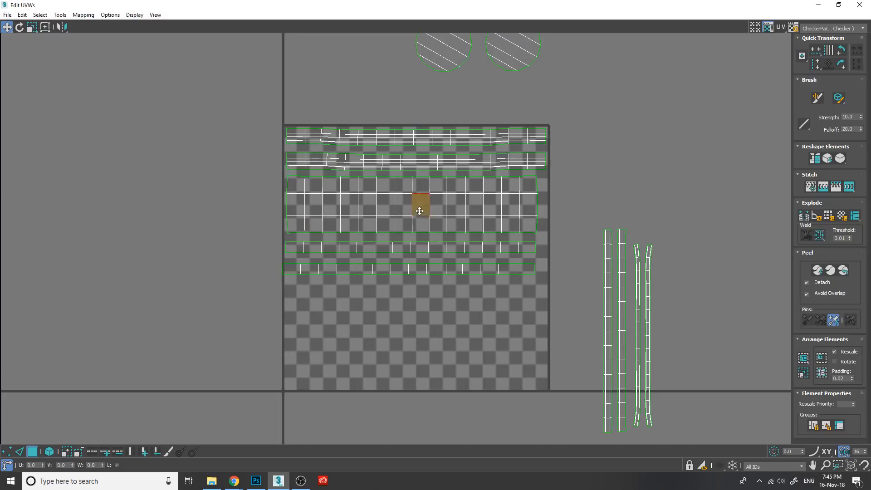
{"action": "left_click", "coordinate": [420, 204]}
{"action": "left_click", "coordinate": [49, 452]}
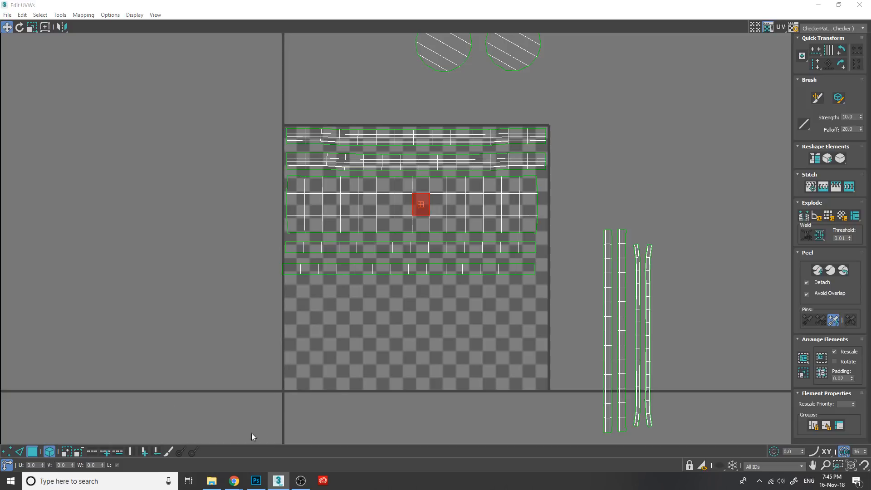
{"action": "left_click", "coordinate": [385, 224]}
{"action": "left_click", "coordinate": [34, 30]}
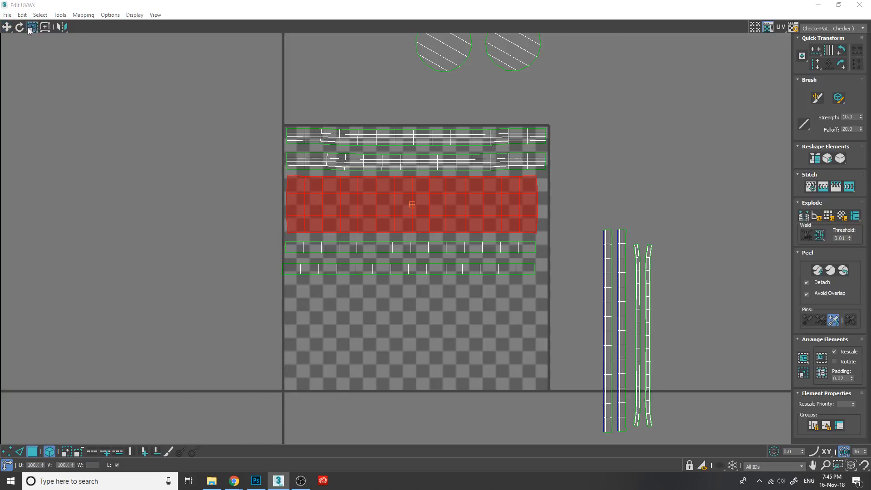
{"action": "left_click_drag", "start_coordinate": [383, 200], "coordinate": [388, 198]}
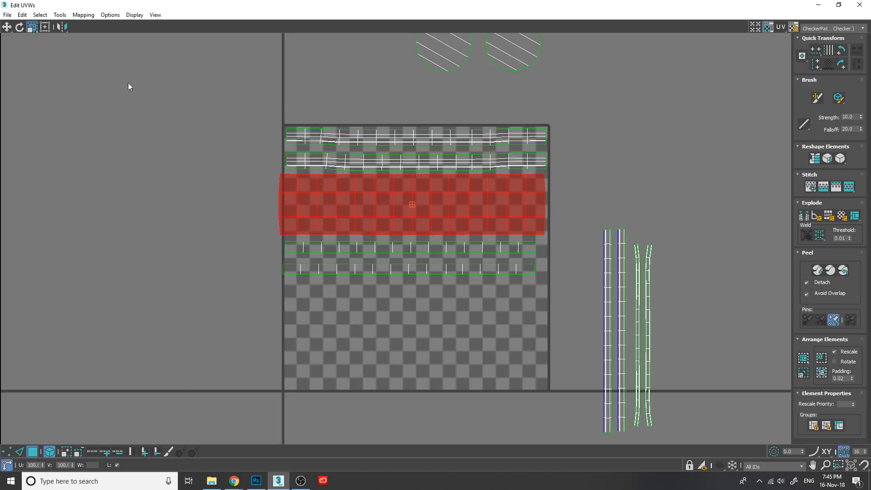
Center the tall wood island between the tile's side edges and scale it down to match the two strips above.
{"action": "left_click", "coordinate": [6, 26]}
{"action": "left_click_drag", "start_coordinate": [343, 209], "coordinate": [345, 209]}
{"action": "left_click", "coordinate": [32, 27]}
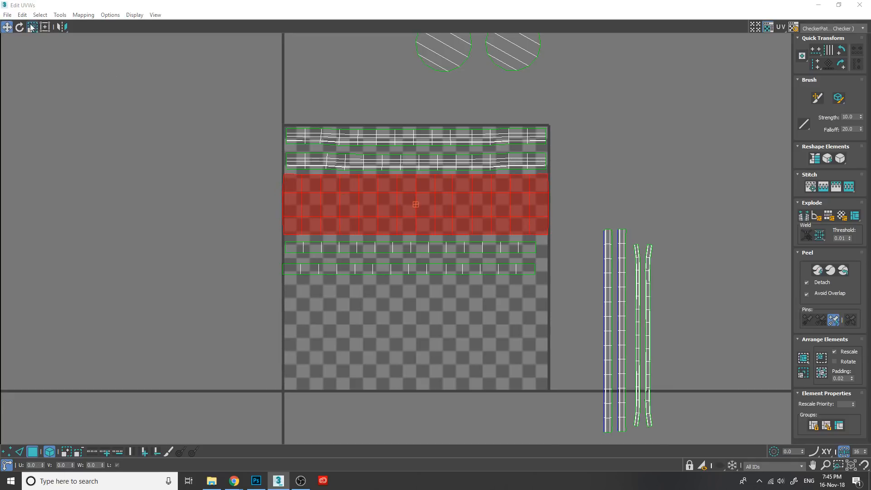
{"action": "left_click_drag", "start_coordinate": [310, 183], "coordinate": [310, 186]}
{"action": "key", "text": "ctrl+z"}
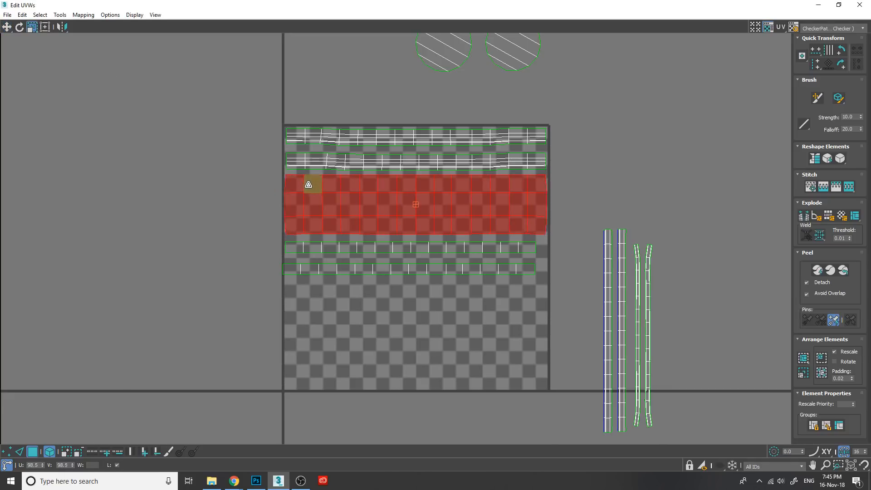
{"action": "left_click_drag", "start_coordinate": [308, 200], "coordinate": [306, 201]}
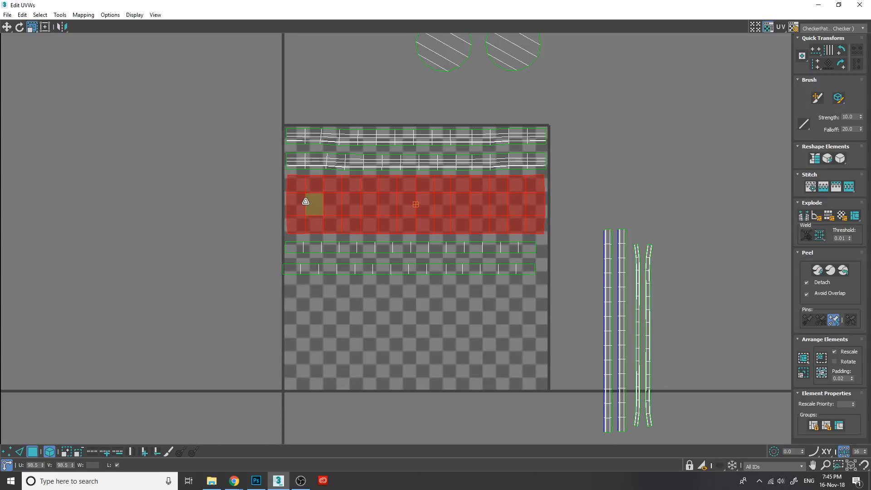
{"action": "left_click", "coordinate": [390, 301]}
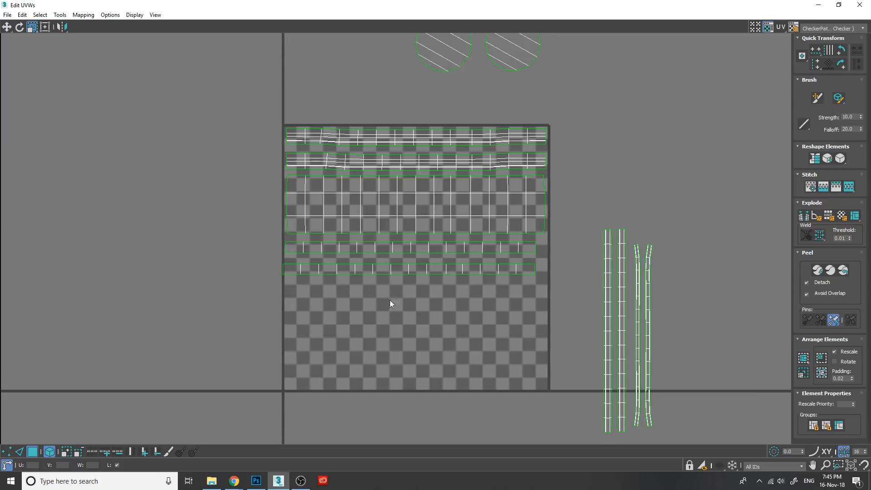
Move the two narrow wood strips up so they stack directly beneath the tall wood island, centered under it.
{"action": "left_click", "coordinate": [388, 247]}
{"action": "left_click", "coordinate": [7, 27]}
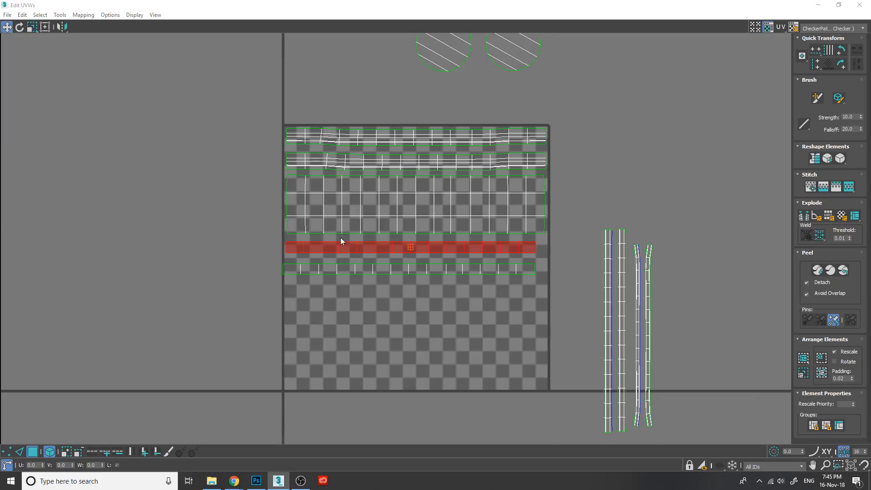
{"action": "left_click_drag", "start_coordinate": [347, 249], "coordinate": [368, 256]}
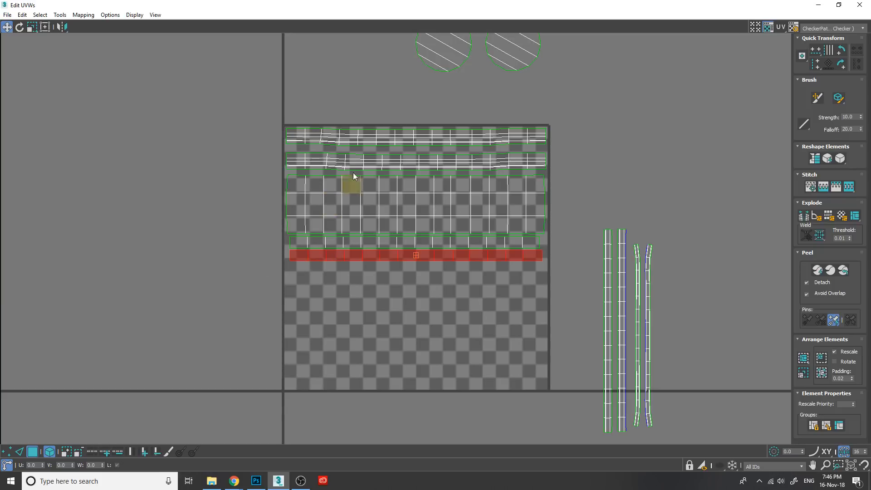
Select the third vertex column from the left across the upper two wood strips and align it vertically to pivot.
{"action": "left_click", "coordinate": [7, 452]}
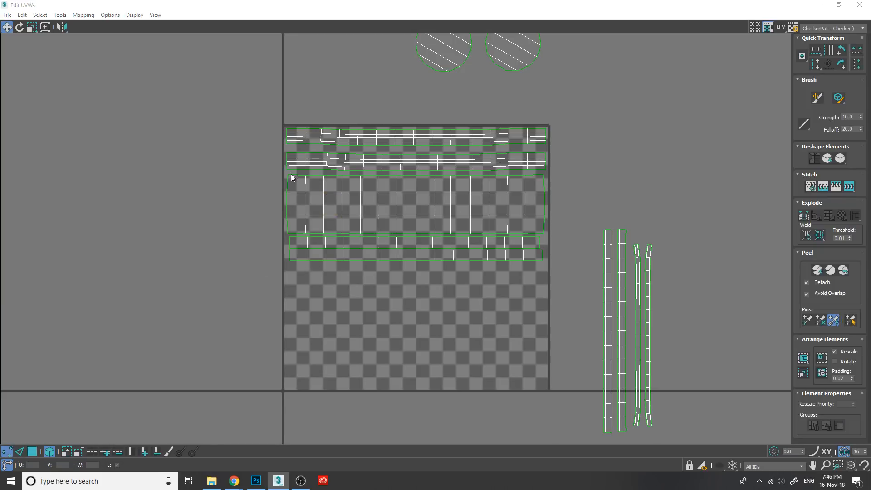
{"action": "left_click", "coordinate": [334, 170]}
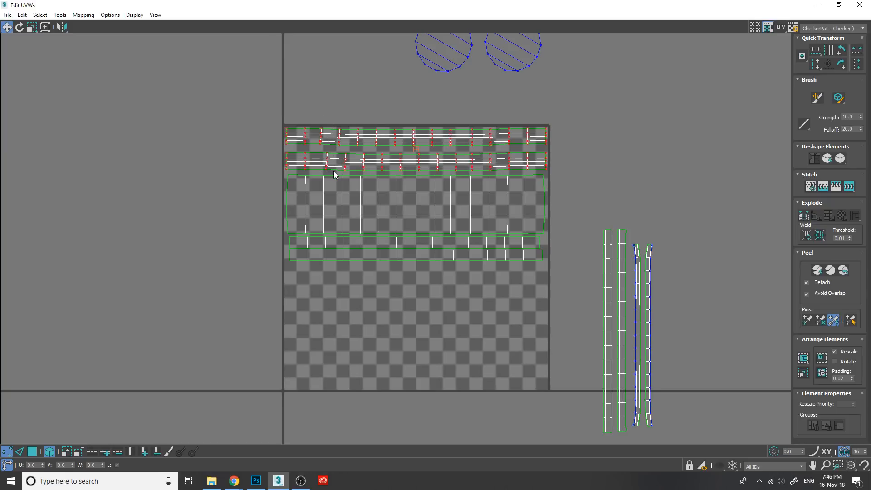
{"action": "left_click", "coordinate": [49, 451]}
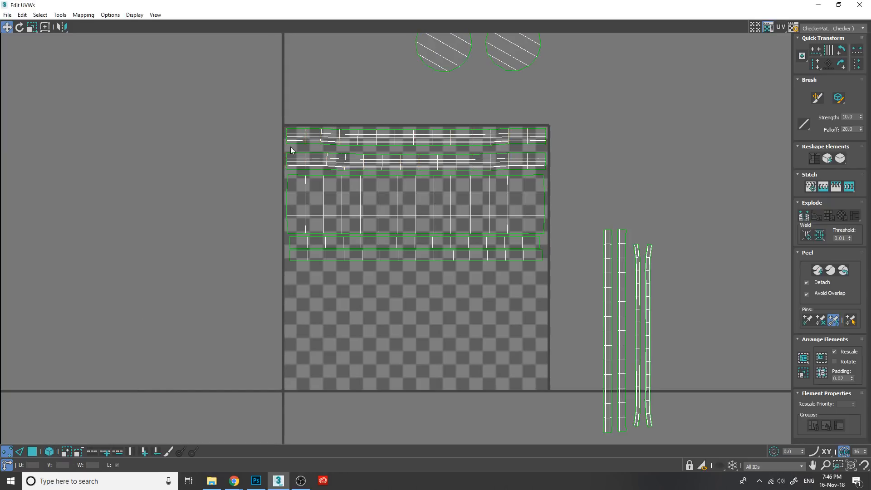
{"action": "left_click_drag", "start_coordinate": [317, 125], "coordinate": [334, 174]}
{"action": "left_click", "coordinate": [830, 50]}
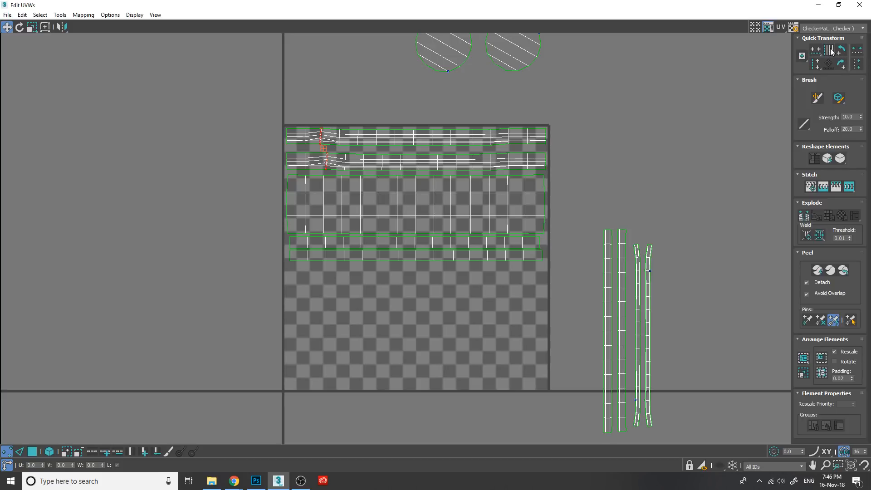
{"action": "left_click", "coordinate": [815, 50]}
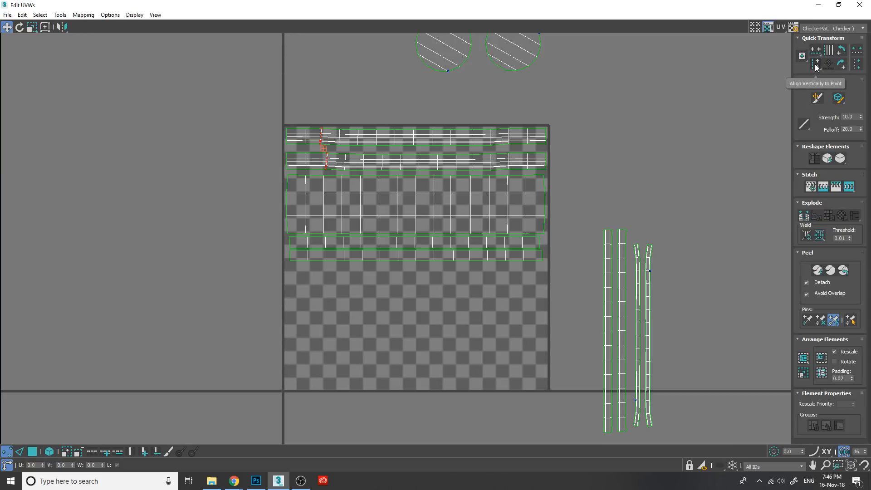
{"action": "left_click", "coordinate": [816, 65]}
Align the fourth, fifth and sixth vertex columns of the upper two wood strips vertically, one column at a time.
{"action": "left_click", "coordinate": [341, 126]}
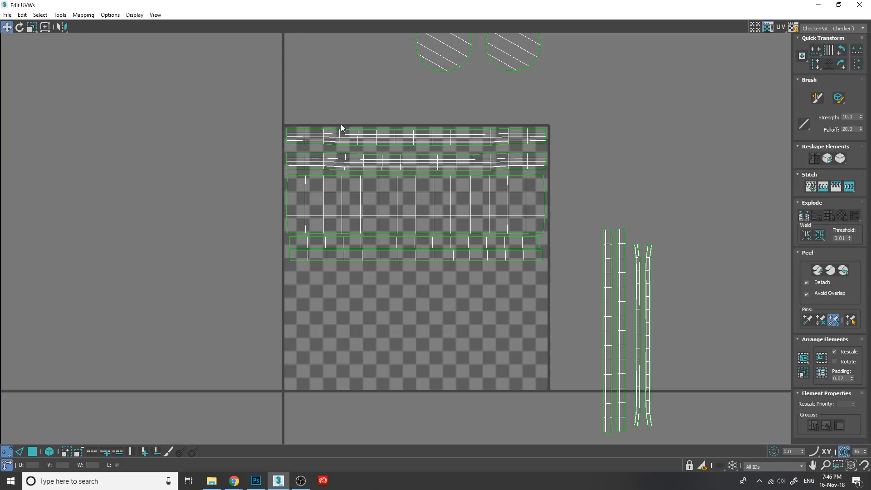
{"action": "left_click_drag", "start_coordinate": [336, 126], "coordinate": [358, 173]}
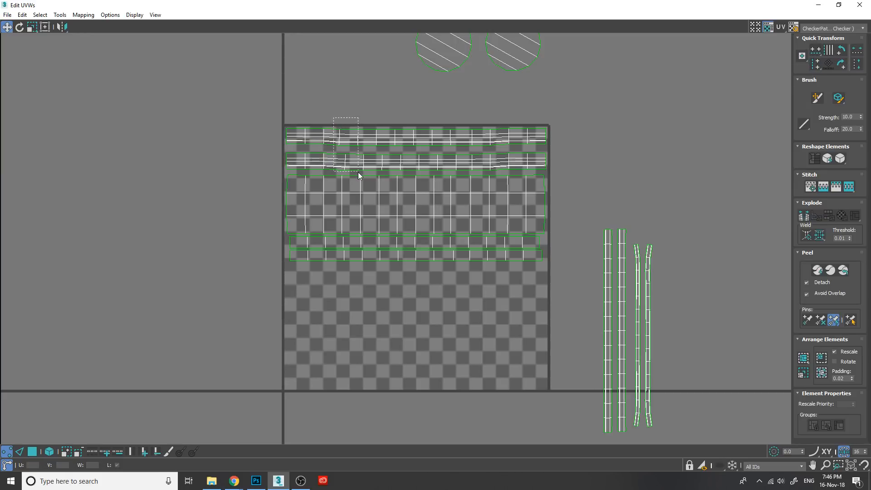
{"action": "left_click", "coordinate": [820, 66]}
{"action": "left_click", "coordinate": [361, 128]}
{"action": "left_click_drag", "start_coordinate": [357, 115], "coordinate": [373, 181]}
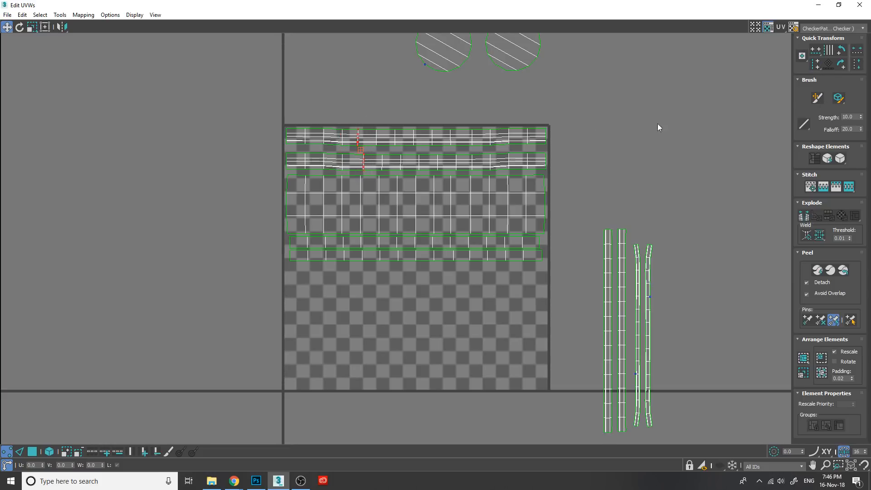
{"action": "left_click", "coordinate": [816, 65]}
{"action": "left_click_drag", "start_coordinate": [371, 115], "coordinate": [393, 178]}
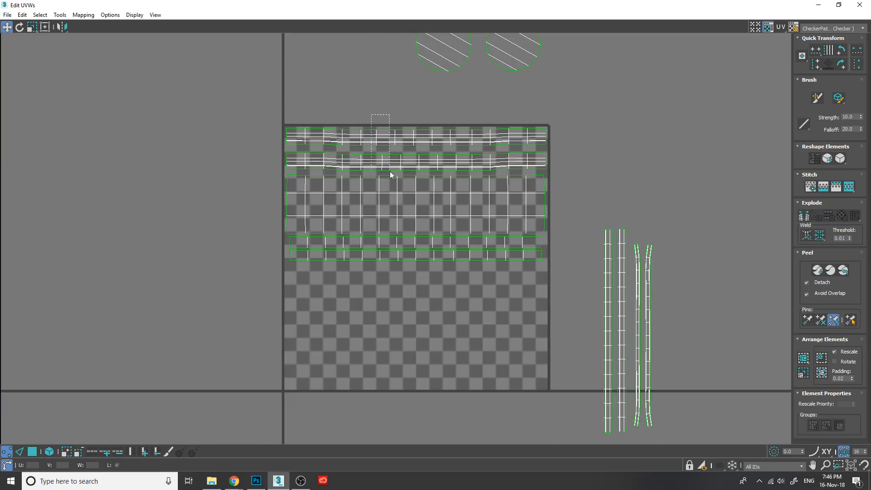
{"action": "left_click", "coordinate": [817, 64]}
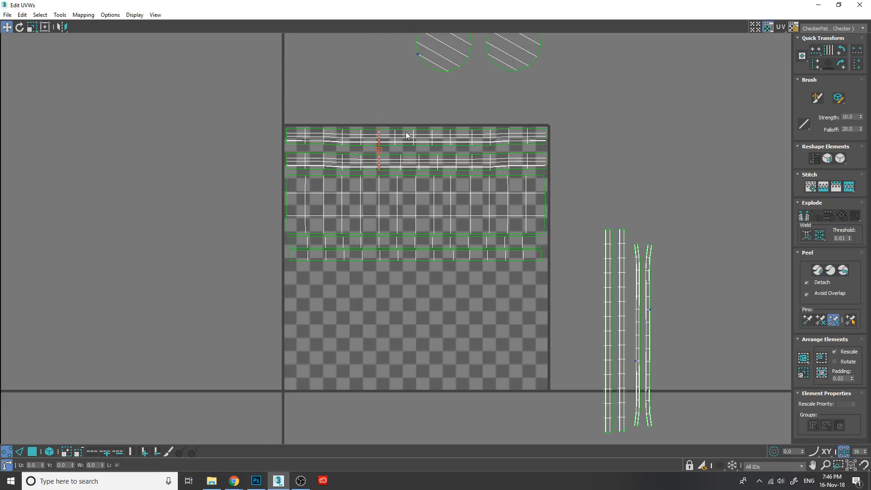
Align the seventh through tenth vertex columns of the upper two wood strips vertically, one column at a time.
{"action": "left_click_drag", "start_coordinate": [399, 154], "coordinate": [407, 171]}
{"action": "left_click", "coordinate": [817, 65]}
{"action": "left_click_drag", "start_coordinate": [409, 121], "coordinate": [429, 175]}
{"action": "left_click", "coordinate": [815, 66]}
{"action": "left_click_drag", "start_coordinate": [445, 173], "coordinate": [468, 173]}
{"action": "left_click", "coordinate": [815, 64]}
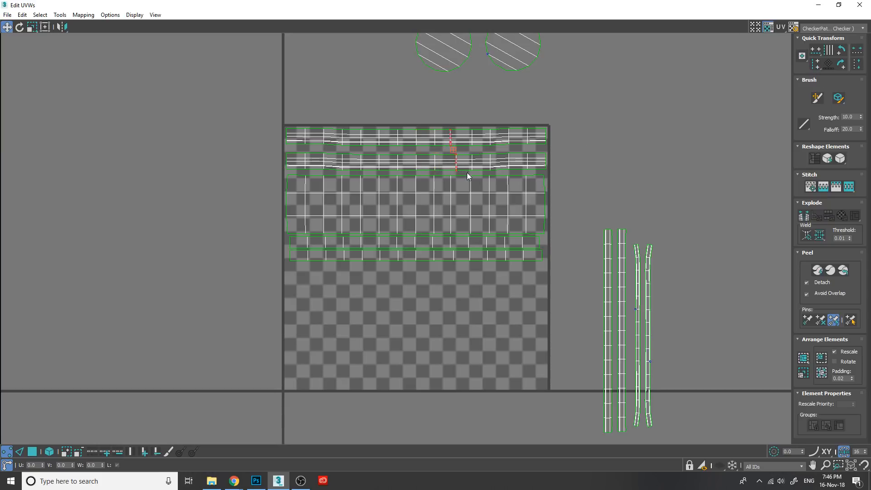
{"action": "left_click", "coordinate": [816, 64]}
Select the lowest inner lengthwise edge loop of the second wood strip and shift it slightly down, away from its neighboring loop.
{"action": "scroll", "coordinate": [319, 144], "scroll_direction": "up", "scroll_amount": 6}
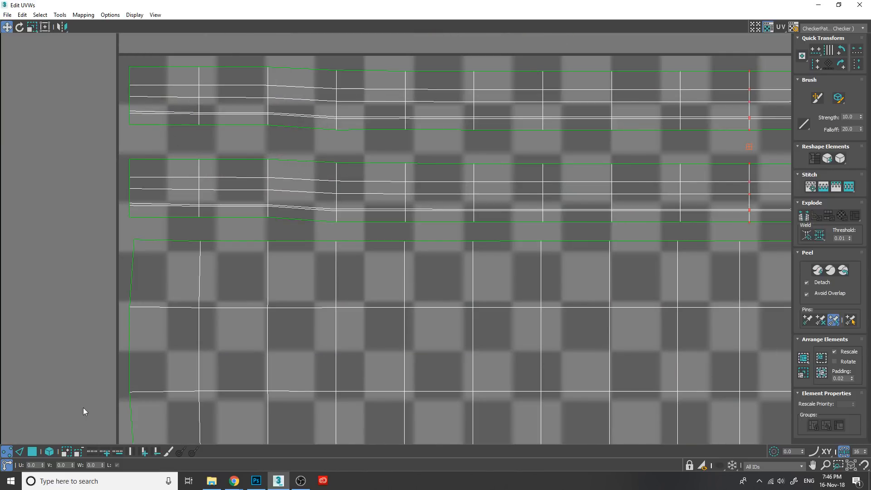
{"action": "left_click", "coordinate": [19, 452]}
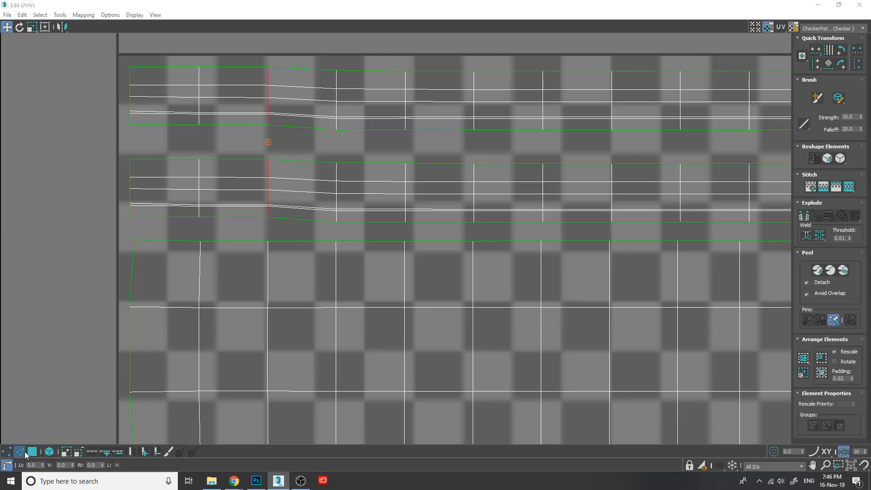
{"action": "double_click", "coordinate": [332, 209]}
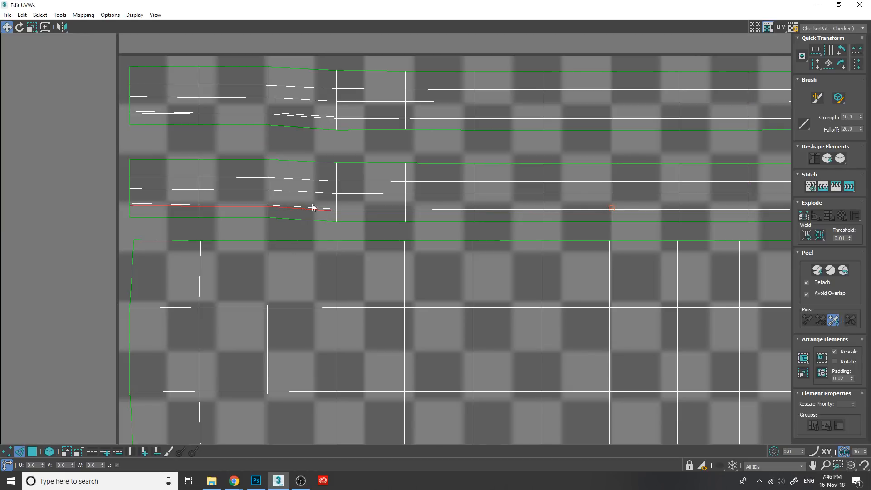
{"action": "left_click_drag", "start_coordinate": [355, 211], "coordinate": [356, 213]}
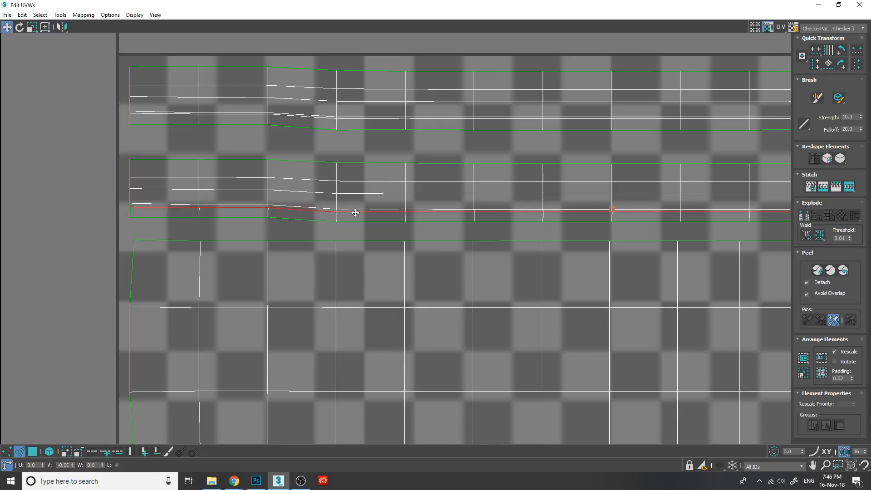
Shift the lowest inner edge loop of the topmost wood strip slightly down, undoing the attempt that skews it sideways.
{"action": "left_click", "coordinate": [396, 118]}
{"action": "left_click_drag", "start_coordinate": [395, 118], "coordinate": [394, 119]}
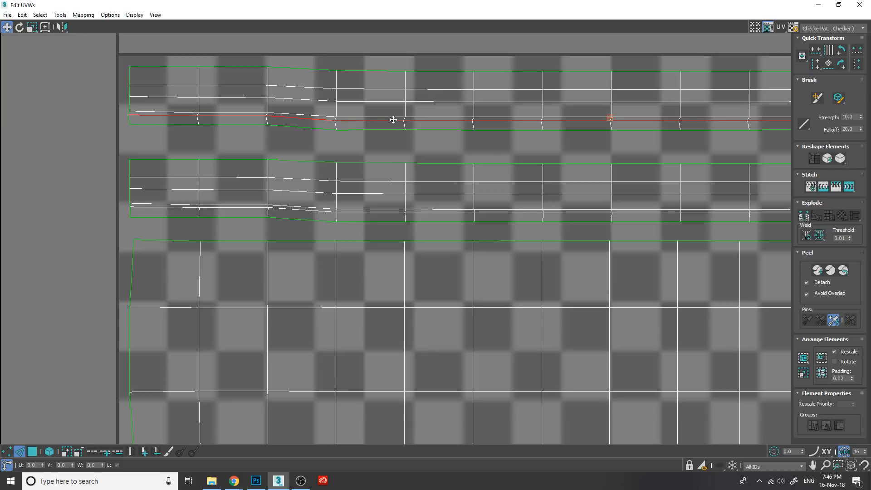
{"action": "key", "text": "ctrl+z"}
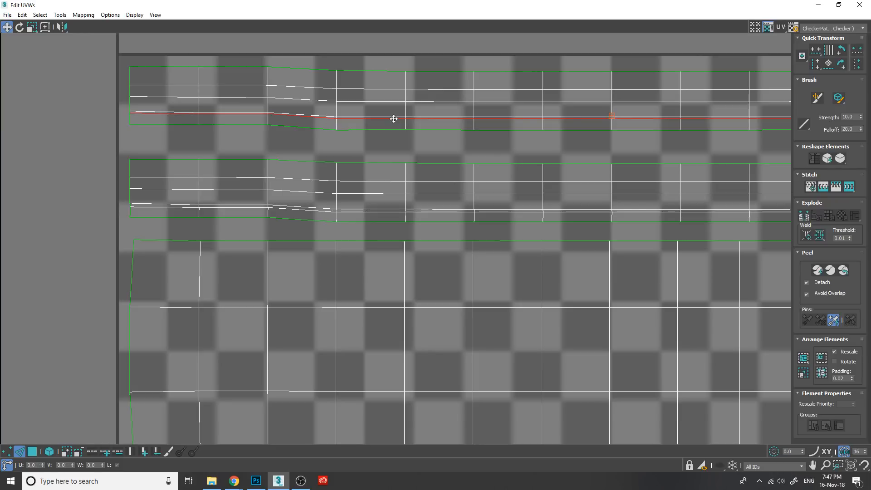
{"action": "left_click", "coordinate": [349, 138]}
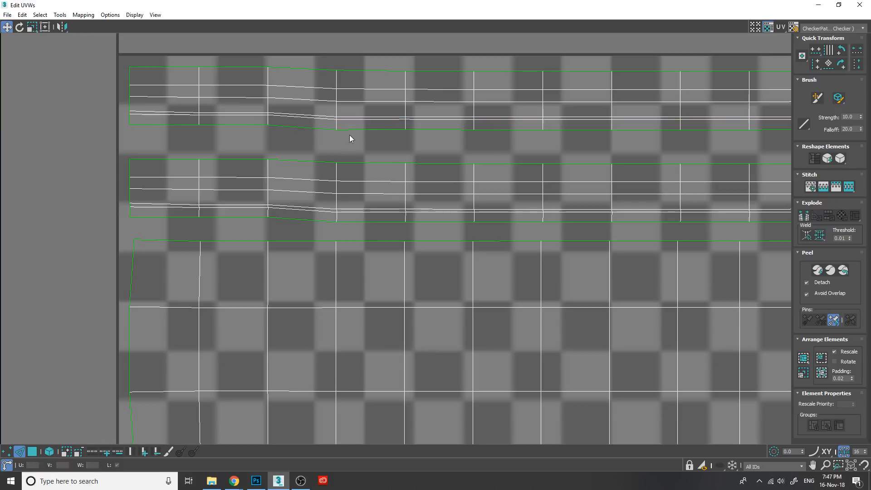
Try to shift the lowest inner edge loop of the topmost wood strip down and sideways, and undo the move.
{"action": "double_click", "coordinate": [350, 118]}
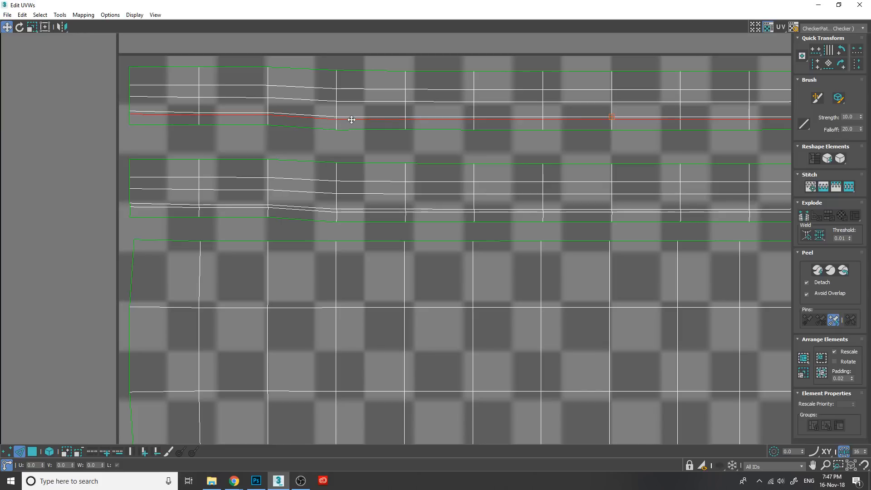
{"action": "left_click_drag", "start_coordinate": [352, 119], "coordinate": [375, 126]}
{"action": "key", "text": "ctrl+z"}
Examine the whole UV layout, including the islands still outside the texture tile, and check the barrel model.
{"action": "middle_click_drag", "start_coordinate": [411, 235], "coordinate": [369, 202]}
{"action": "scroll", "coordinate": [383, 230], "scroll_direction": "down", "scroll_amount": 2}
{"action": "middle_click_drag", "start_coordinate": [432, 412], "coordinate": [415, 287]}
{"action": "scroll", "coordinate": [416, 293], "scroll_direction": "down", "scroll_amount": 4}
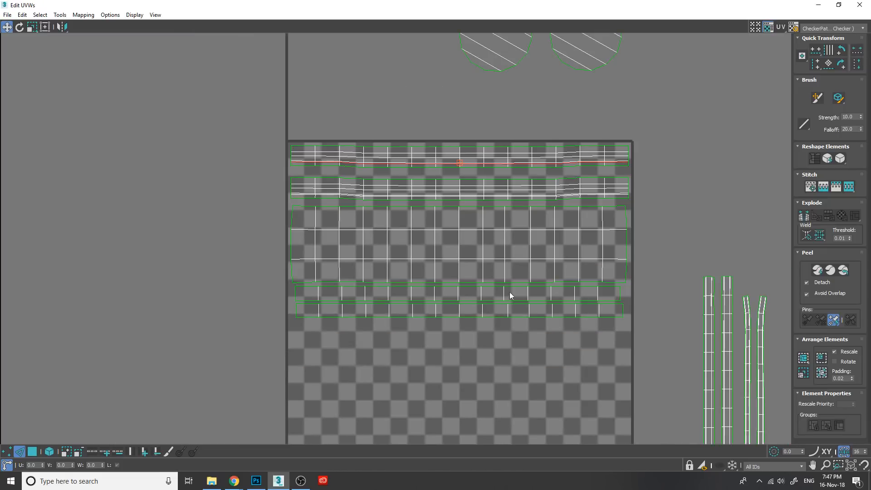
{"action": "middle_click_drag", "start_coordinate": [554, 260], "coordinate": [504, 241]}
{"action": "middle_click_drag", "start_coordinate": [636, 282], "coordinate": [611, 230]}
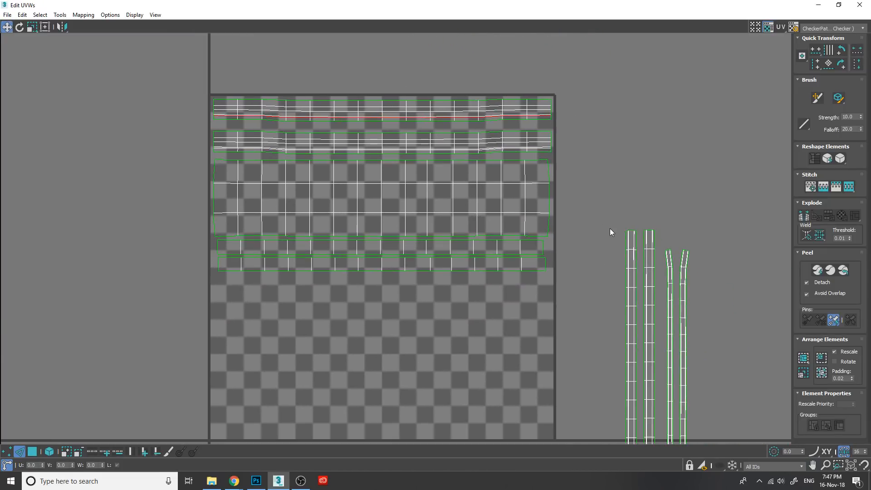
{"action": "scroll", "coordinate": [613, 227], "scroll_direction": "down", "scroll_amount": 3}
{"action": "scroll", "coordinate": [558, 221], "scroll_direction": "up", "scroll_amount": 2}
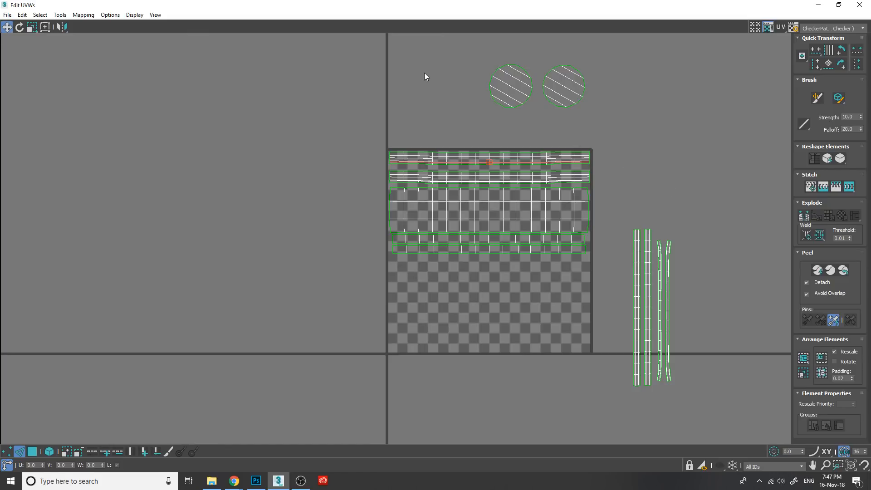
{"action": "left_click", "coordinate": [291, 97]}
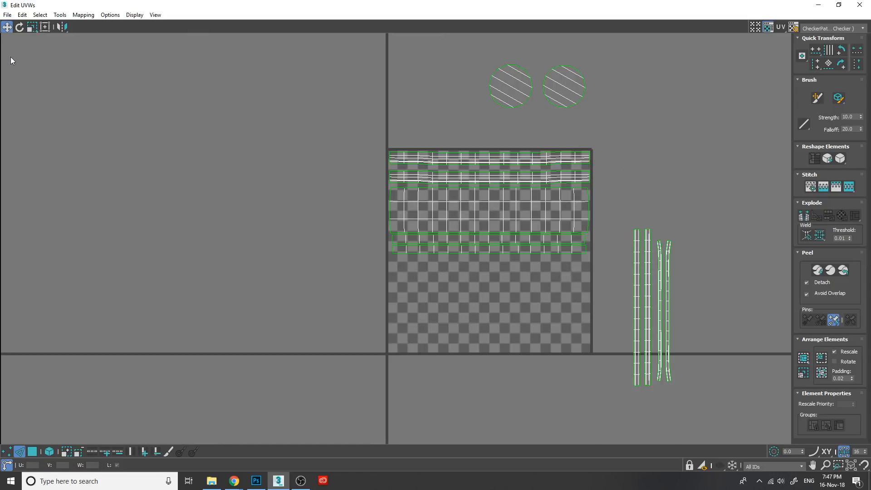
{"action": "left_click", "coordinate": [839, 4]}
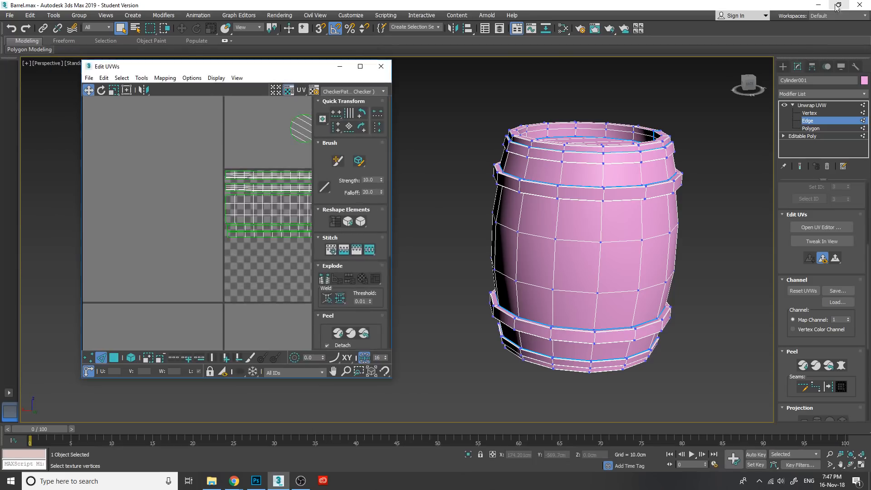
{"action": "left_click", "coordinate": [361, 67]}
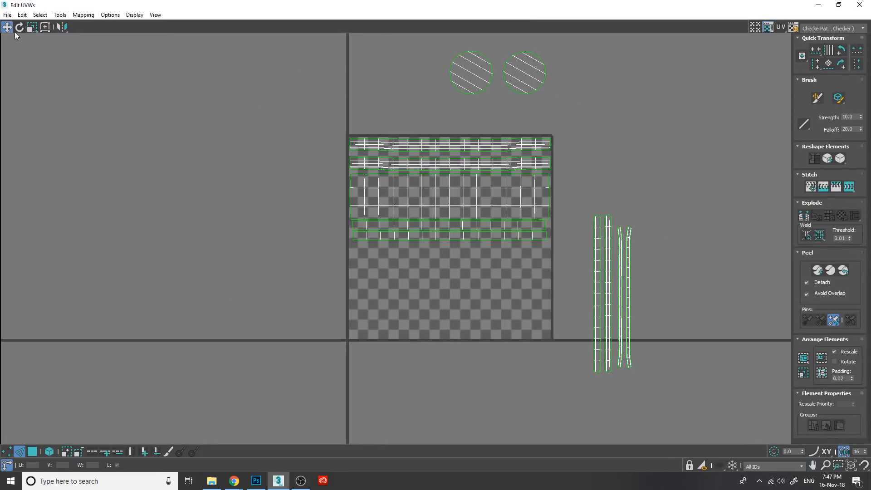
Rotate the four narrow vertical strips a quarter turn to horizontal and move them into the tile below the wood strips.
{"action": "left_click_drag", "start_coordinate": [584, 206], "coordinate": [682, 389]}
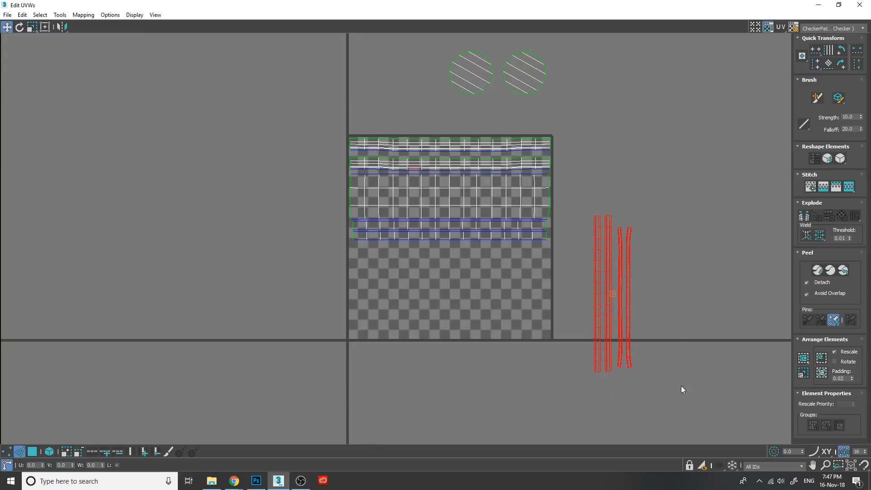
{"action": "left_click", "coordinate": [20, 28]}
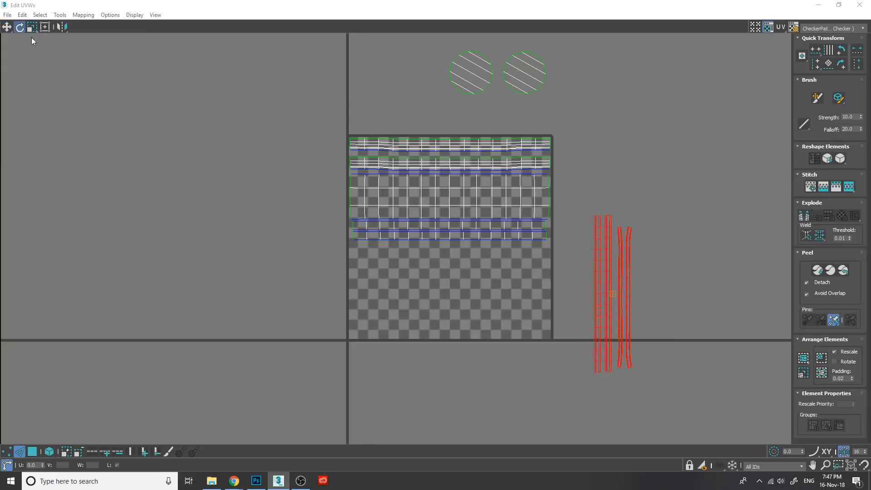
{"action": "left_click_drag", "start_coordinate": [581, 245], "coordinate": [559, 307]}
{"action": "left_click", "coordinate": [8, 28]}
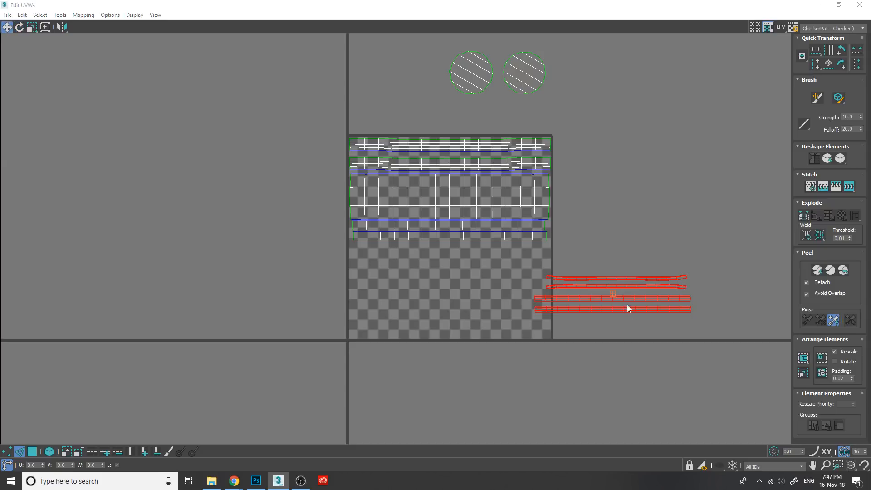
{"action": "left_click_drag", "start_coordinate": [627, 306], "coordinate": [485, 268]}
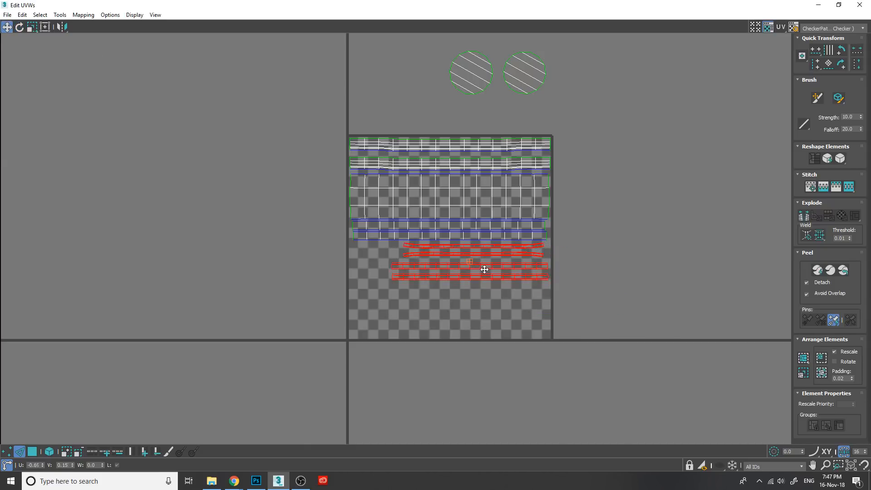
Turn on whole-element selection in polygon mode and move the two straight narrow strips up, stacked closely beneath the curved pair.
{"action": "scroll", "coordinate": [482, 270], "scroll_direction": "up", "scroll_amount": 3}
{"action": "scroll", "coordinate": [481, 274], "scroll_direction": "up", "scroll_amount": 1}
{"action": "left_click_drag", "start_coordinate": [681, 321], "coordinate": [525, 261]}
{"action": "left_click", "coordinate": [50, 451]}
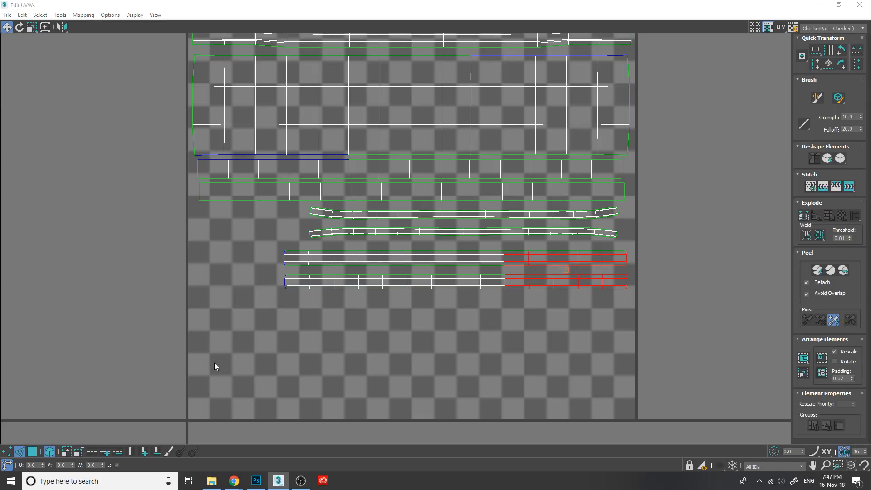
{"action": "left_click_drag", "start_coordinate": [691, 324], "coordinate": [348, 257]}
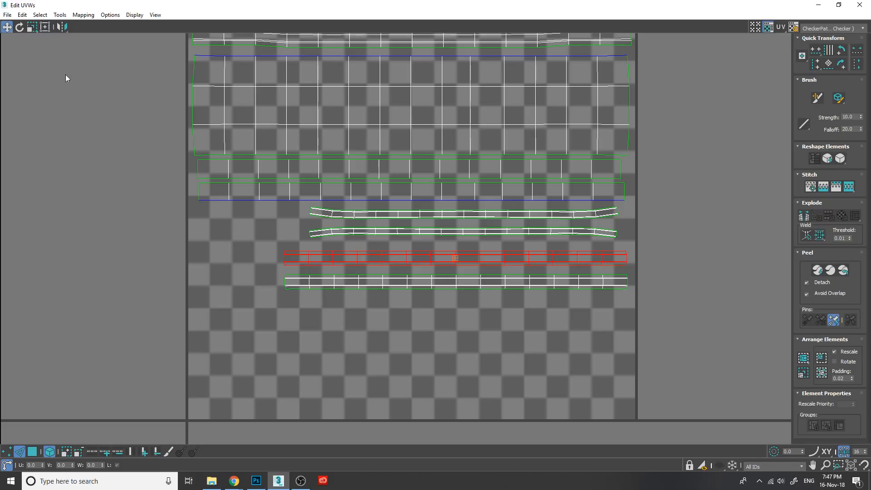
{"action": "left_click", "coordinate": [276, 301]}
{"action": "left_click", "coordinate": [33, 452]}
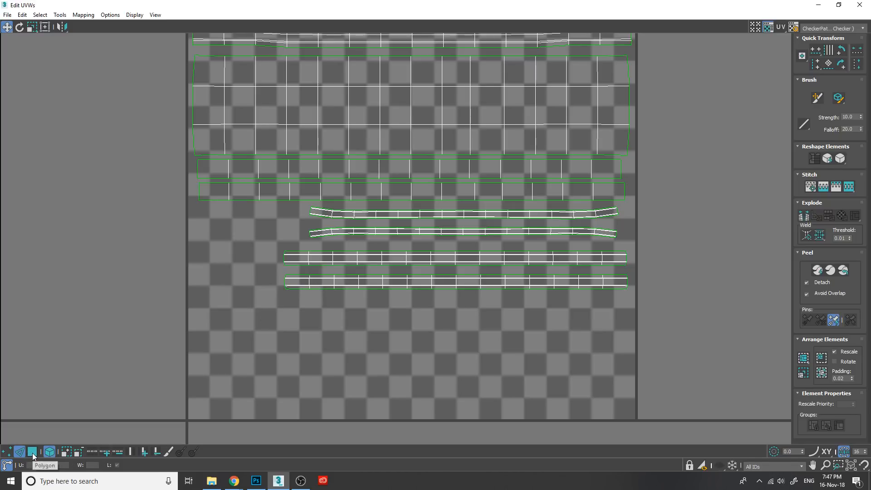
{"action": "left_click", "coordinate": [457, 387]}
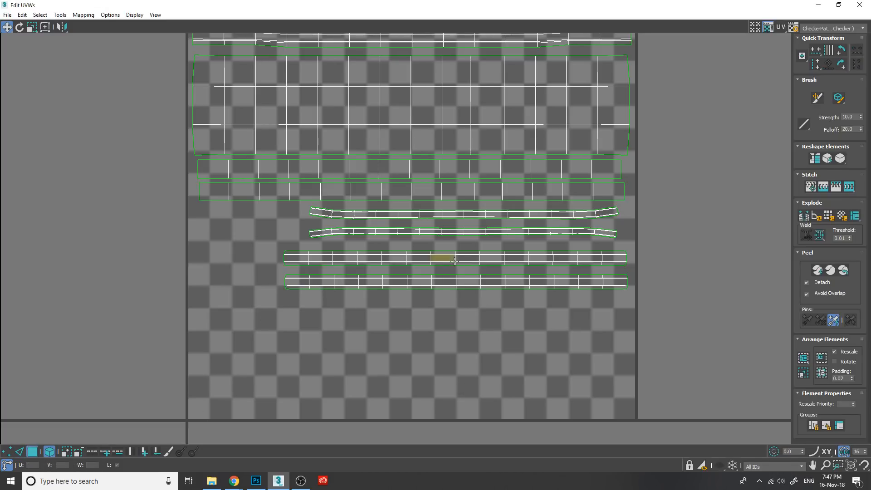
{"action": "left_click", "coordinate": [456, 253]}
{"action": "mouse_move", "coordinate": [484, 278]}
{"action": "left_mouse_down"}
{"action": "mouse_move", "coordinate": [492, 278]}
{"action": "mouse_move", "coordinate": [491, 268]}
{"action": "left_mouse_up"}
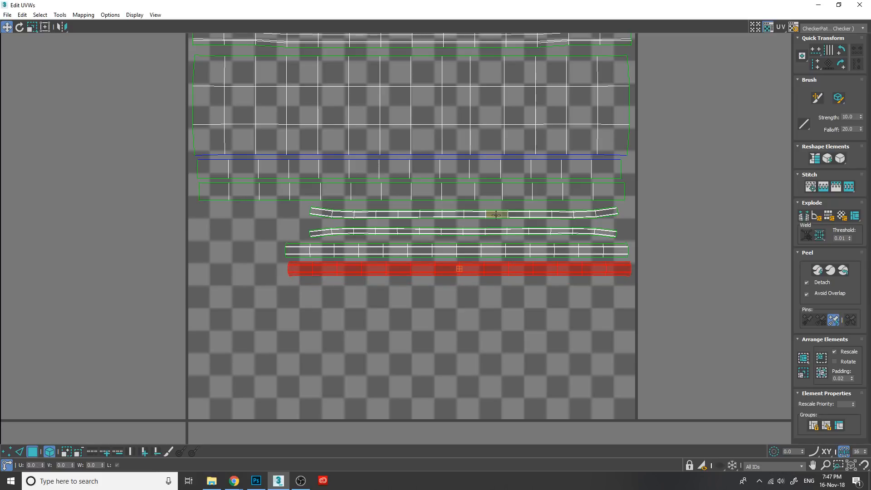
Move the two circular lid islands from above the tile into the empty area beneath the narrow strips.
{"action": "scroll", "coordinate": [524, 340], "scroll_direction": "down", "scroll_amount": 3}
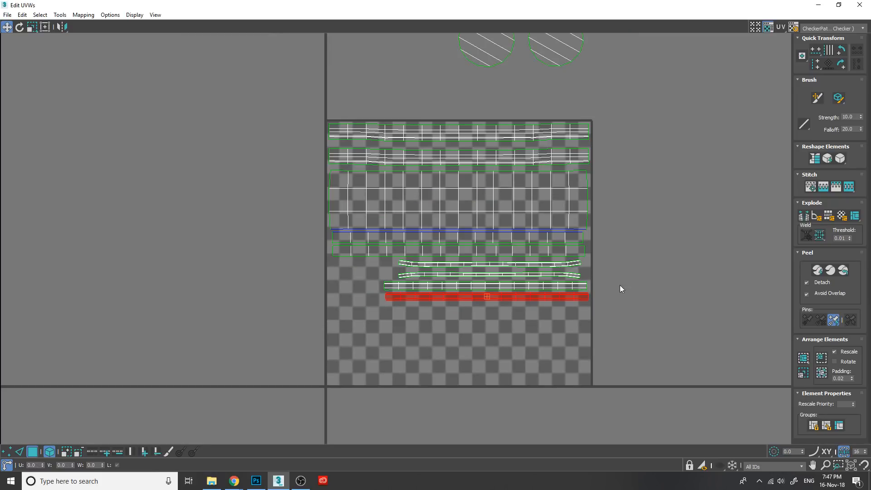
{"action": "middle_click_drag", "start_coordinate": [621, 289], "coordinate": [597, 327]}
{"action": "left_click_drag", "start_coordinate": [593, 132], "coordinate": [413, 54]}
{"action": "left_click_drag", "start_coordinate": [463, 84], "coordinate": [346, 387]}
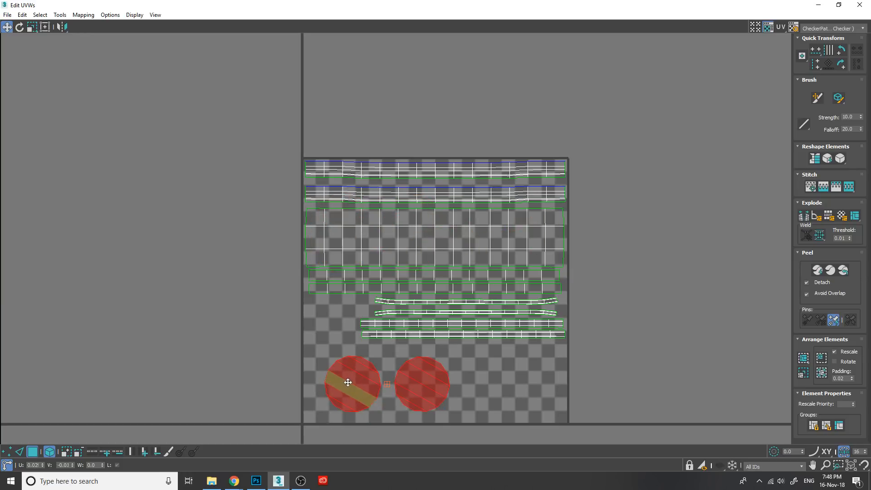
Scale both circular islands up to about one and a half times their size and fit them into the tile's lower-right corner.
{"action": "left_click", "coordinate": [32, 26]}
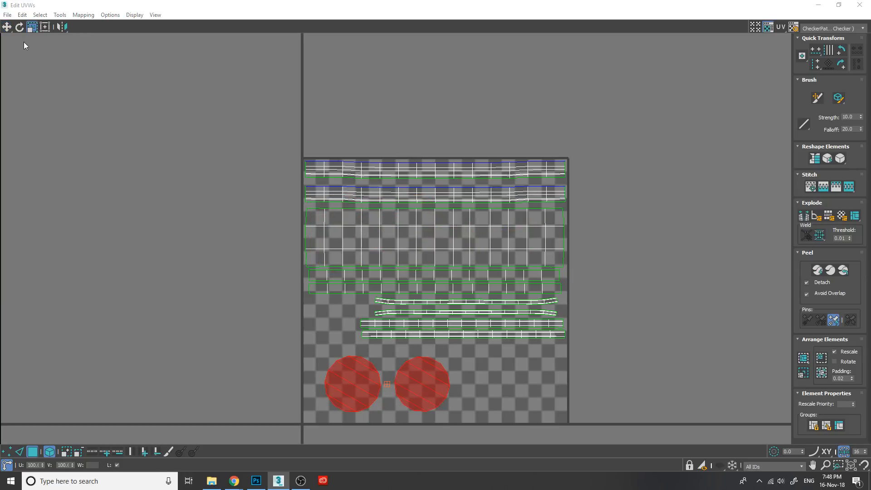
{"action": "left_click_drag", "start_coordinate": [346, 370], "coordinate": [355, 366]}
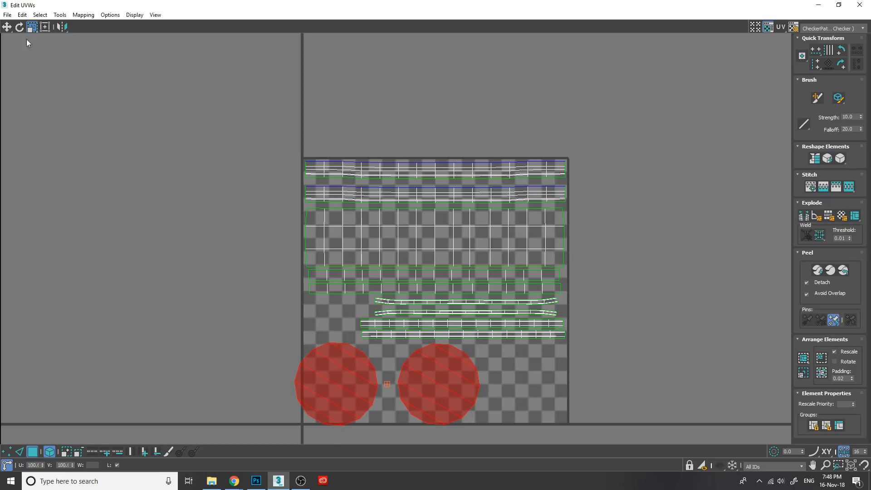
{"action": "left_click", "coordinate": [7, 27]}
{"action": "middle_click_drag", "start_coordinate": [496, 367], "coordinate": [454, 295]}
{"action": "left_click_drag", "start_coordinate": [422, 315], "coordinate": [498, 311]}
{"action": "scroll", "coordinate": [498, 311], "scroll_direction": "up", "scroll_amount": 3}
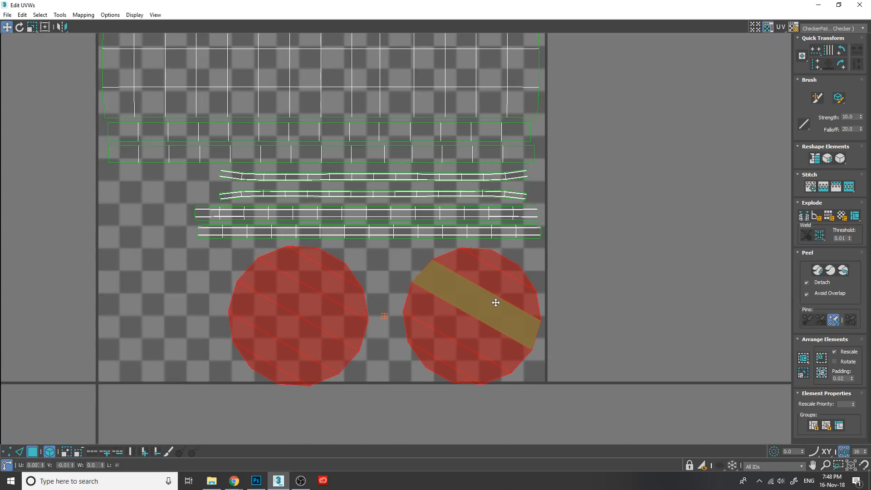
{"action": "left_click", "coordinate": [109, 240]}
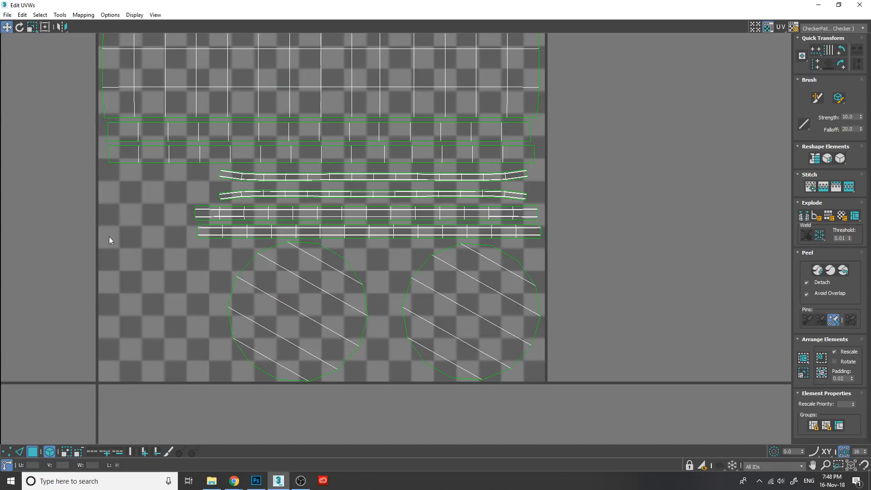
Rotate the left circular island slightly and move it close beside the other circle.
{"action": "left_click", "coordinate": [313, 301]}
{"action": "key", "text": "e"}
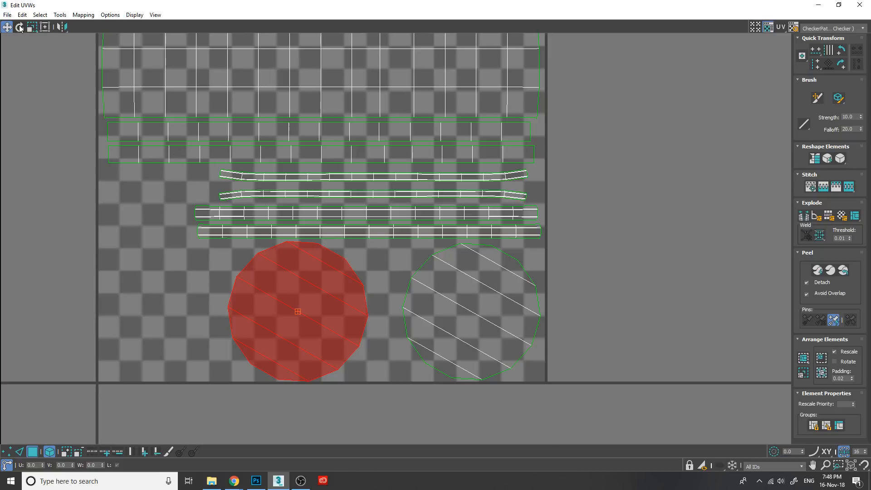
{"action": "mouse_move", "coordinate": [335, 284]}
{"action": "left_mouse_down"}
{"action": "mouse_move", "coordinate": [335, 274]}
{"action": "mouse_move", "coordinate": [345, 274]}
{"action": "left_mouse_up"}
{"action": "left_click", "coordinate": [7, 27]}
{"action": "middle_click_drag", "start_coordinate": [551, 331], "coordinate": [533, 309]}
{"action": "scroll", "coordinate": [470, 372], "scroll_direction": "up", "scroll_amount": 3}
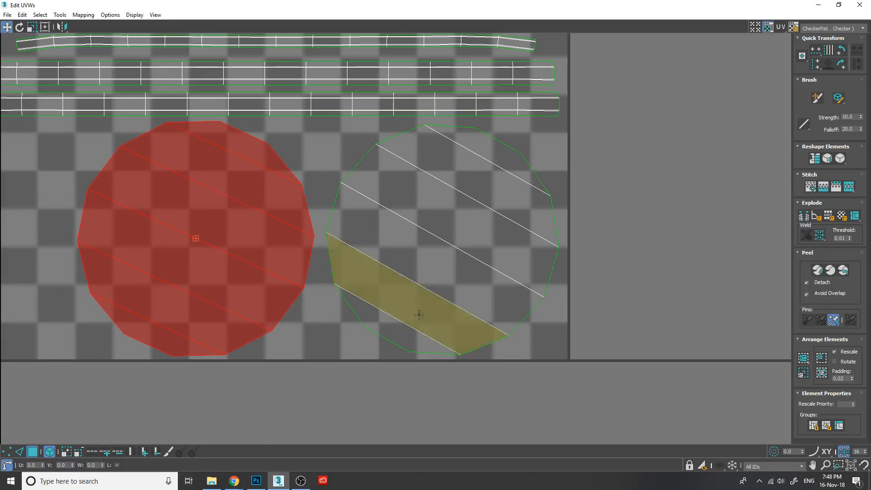
Inspect the strips, the barrel body island and the circles for spacing and alignment across the texture tile.
{"action": "middle_click_drag", "start_coordinate": [442, 202], "coordinate": [448, 414]}
{"action": "scroll", "coordinate": [369, 221], "scroll_direction": "up", "scroll_amount": 1}
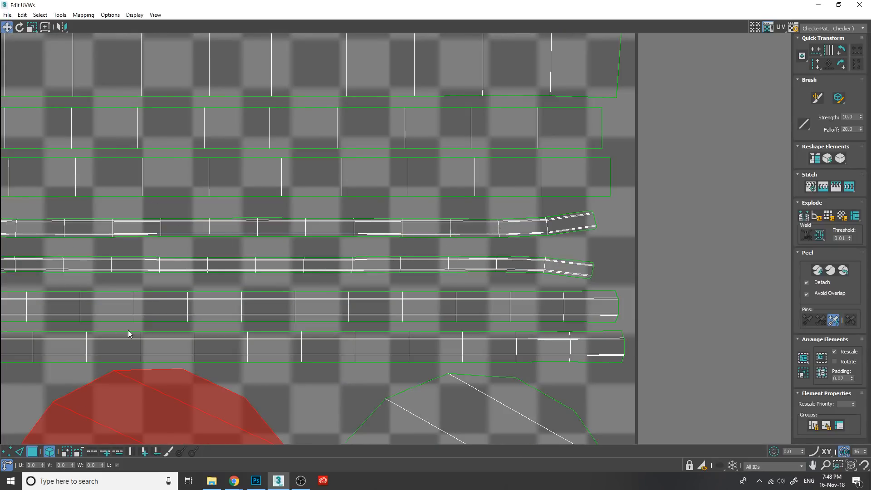
{"action": "middle_click_drag", "start_coordinate": [67, 220], "coordinate": [265, 408]}
{"action": "scroll", "coordinate": [105, 178], "scroll_direction": "down", "scroll_amount": 3}
{"action": "middle_click_drag", "start_coordinate": [128, 134], "coordinate": [238, 255]}
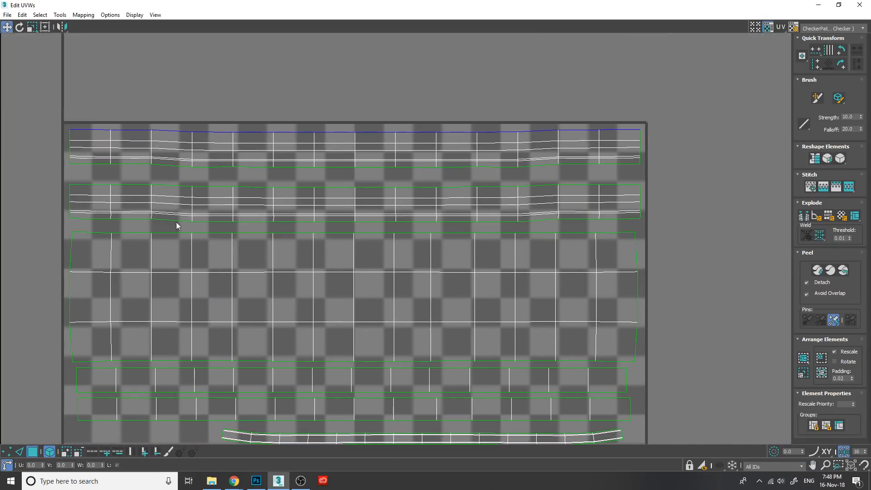
{"action": "scroll", "coordinate": [104, 132], "scroll_direction": "up", "scroll_amount": 3}
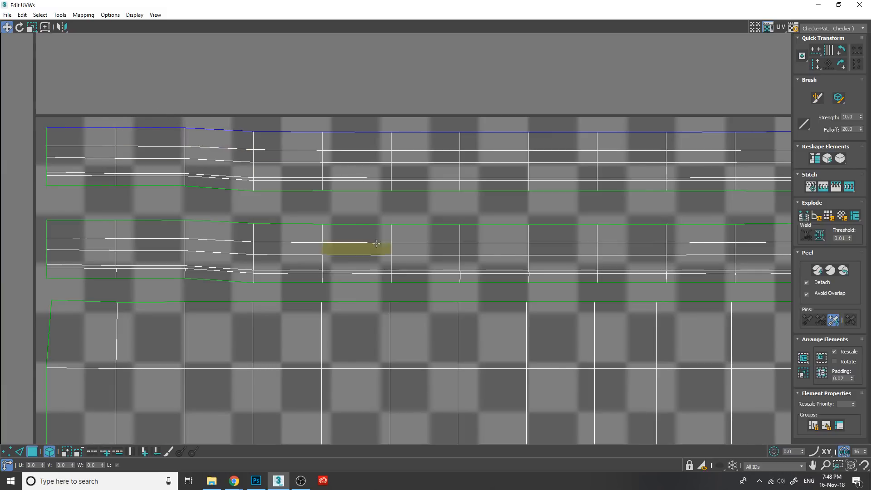
{"action": "scroll", "coordinate": [388, 247], "scroll_direction": "down", "scroll_amount": 3}
{"action": "middle_click_drag", "start_coordinate": [612, 342], "coordinate": [489, 215]}
{"action": "scroll", "coordinate": [489, 215], "scroll_direction": "down", "scroll_amount": 3}
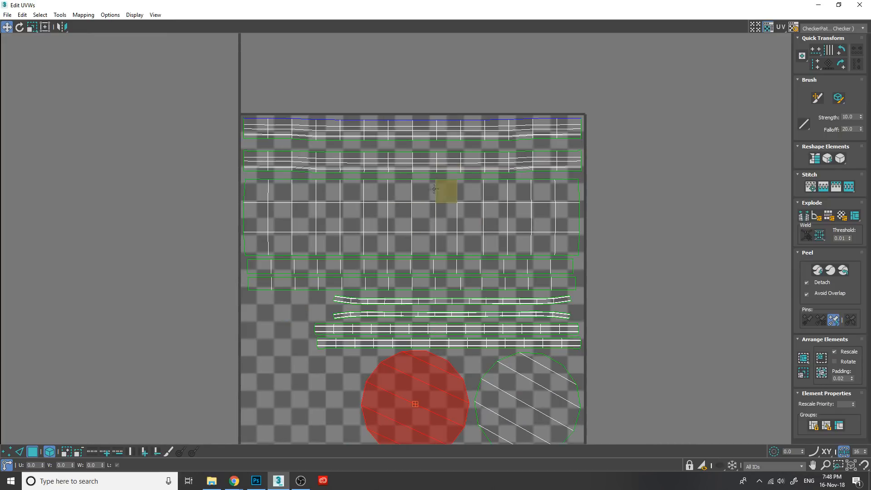
{"action": "middle_click_drag", "start_coordinate": [407, 247], "coordinate": [397, 227]}
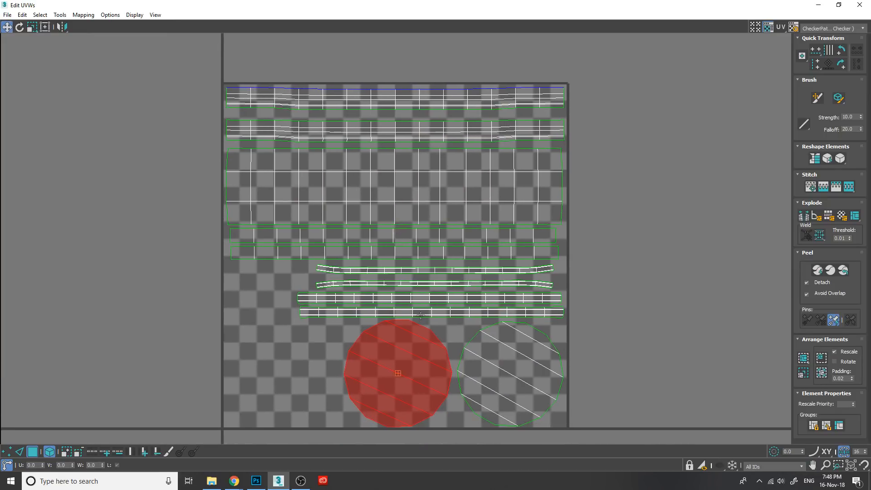
Select the four narrow strips together and nudge them slightly up, away from the circular islands.
{"action": "left_click_drag", "start_coordinate": [597, 324], "coordinate": [293, 264]}
{"action": "left_click", "coordinate": [626, 297]}
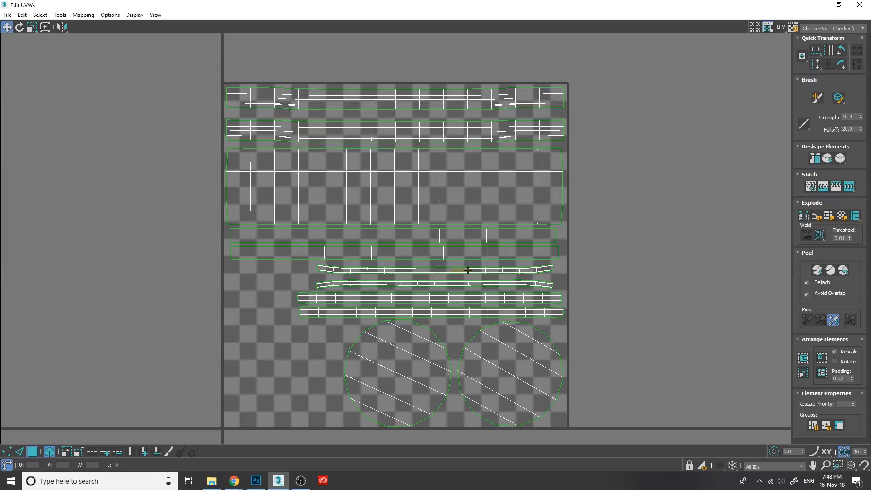
{"action": "left_click_drag", "start_coordinate": [456, 263], "coordinate": [474, 306]}
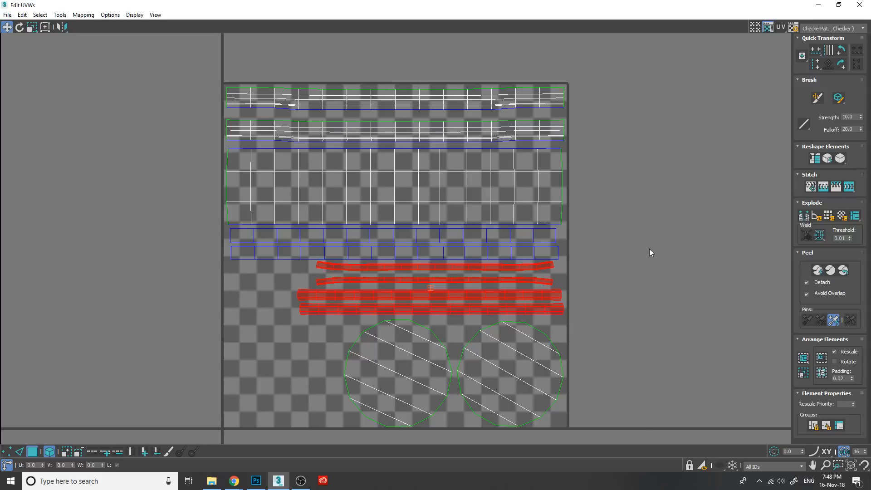
{"action": "left_click", "coordinate": [611, 299]}
{"action": "middle_click_drag", "start_coordinate": [611, 300], "coordinate": [626, 249]}
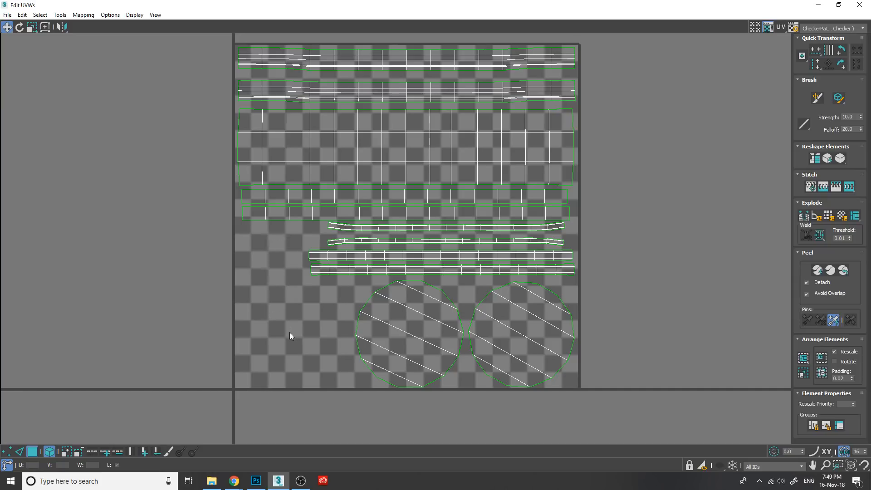
{"action": "left_click_drag", "start_coordinate": [277, 336], "coordinate": [244, 258]}
{"action": "scroll", "coordinate": [342, 347], "scroll_direction": "down", "scroll_amount": 4}
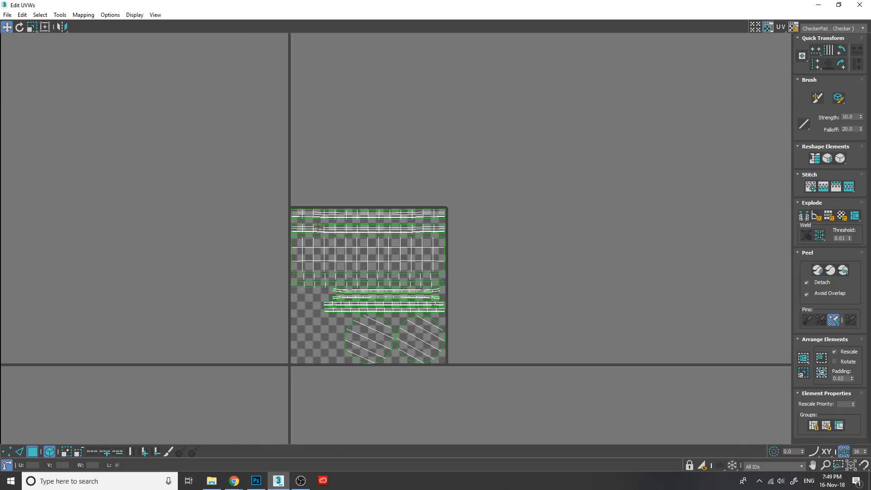
{"action": "left_click_drag", "start_coordinate": [249, 192], "coordinate": [484, 377]}
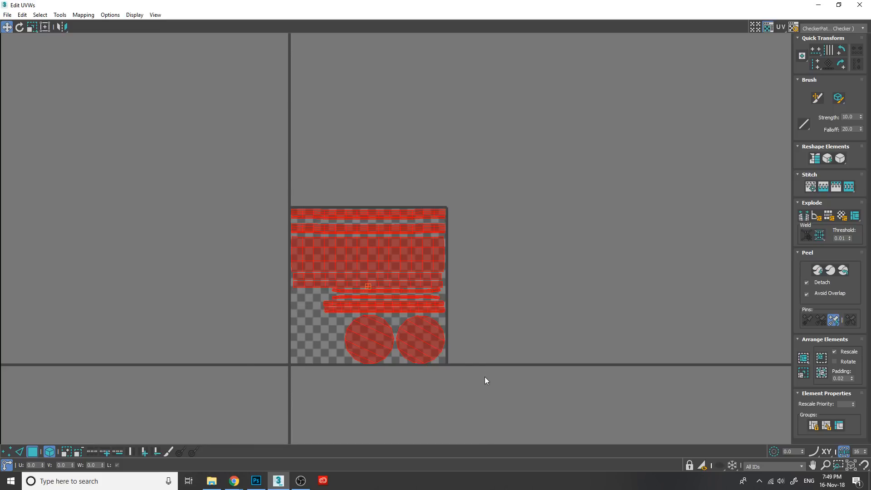
{"action": "scroll", "coordinate": [477, 355], "scroll_direction": "up", "scroll_amount": 2}
{"action": "left_click", "coordinate": [493, 334]}
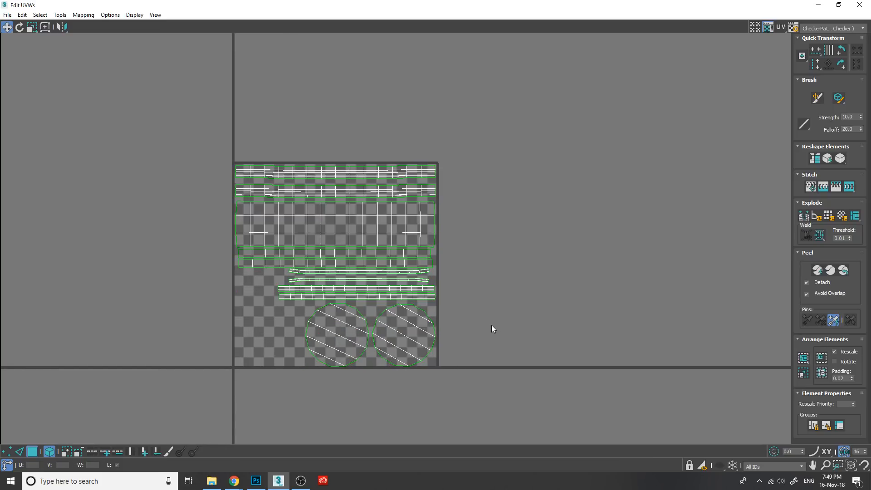
Select all UV islands to check the full layout, restore the UV editor to a smaller window beside the barrel, and clear the selection.
{"action": "scroll", "coordinate": [463, 283], "scroll_direction": "up", "scroll_amount": 3}
{"action": "middle_click_drag", "start_coordinate": [306, 336], "coordinate": [398, 278]}
{"action": "scroll", "coordinate": [399, 280], "scroll_direction": "down", "scroll_amount": 2}
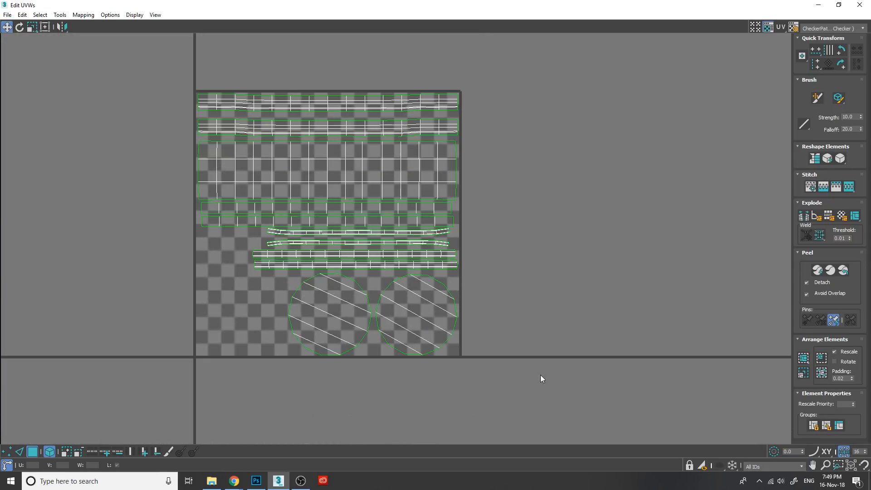
{"action": "left_click_drag", "start_coordinate": [540, 375], "coordinate": [129, 51]}
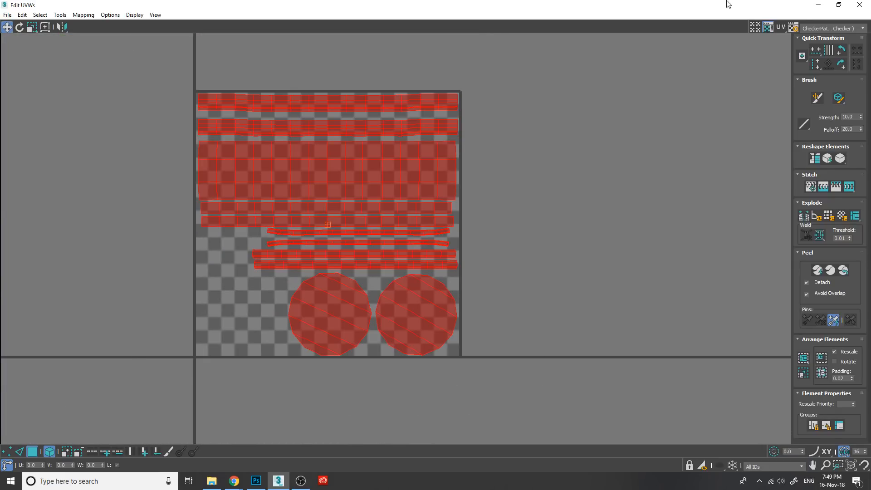
{"action": "left_click", "coordinate": [839, 5]}
{"action": "scroll", "coordinate": [156, 217], "scroll_direction": "down", "scroll_amount": 1}
{"action": "middle_click_drag", "start_coordinate": [156, 217], "coordinate": [227, 220]}
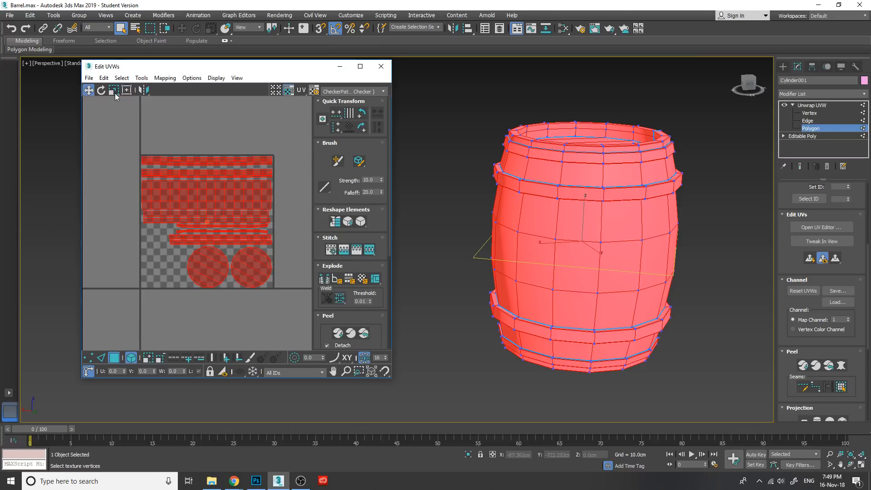
{"action": "left_click", "coordinate": [137, 108]}
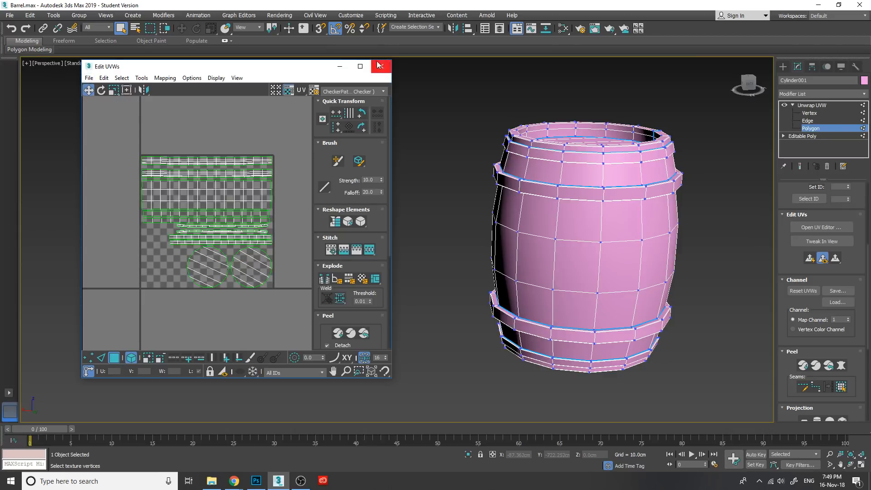
{"action": "left_click", "coordinate": [87, 78]}
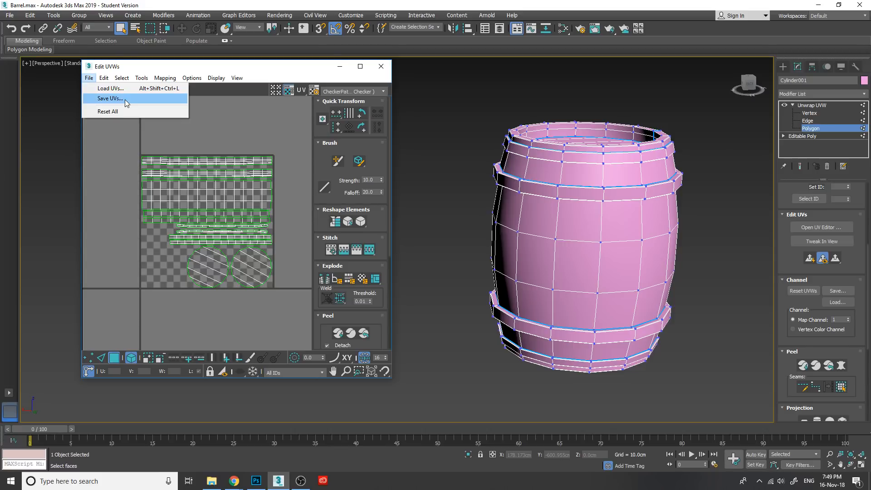
{"action": "left_click", "coordinate": [124, 99]}
{"action": "left_click", "coordinate": [314, 17]}
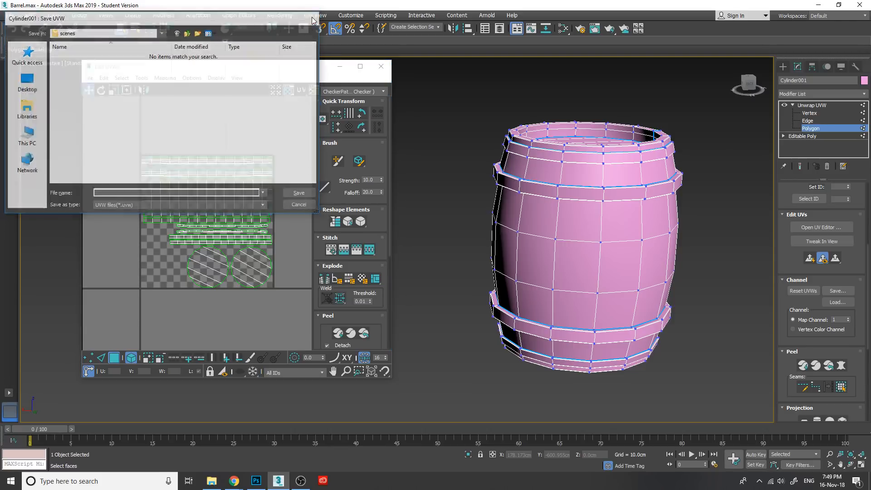
Maximize the UV editor and open the Render UVW Template settings, placing the dialog beside the texture tile.
{"action": "left_click", "coordinate": [361, 66]}
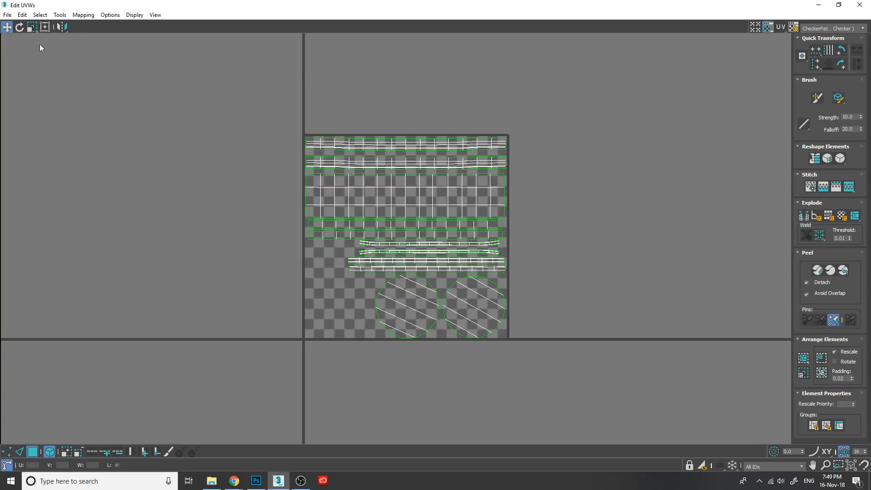
{"action": "left_click", "coordinate": [22, 14]}
{"action": "mouse_move", "coordinate": [49, 15]}
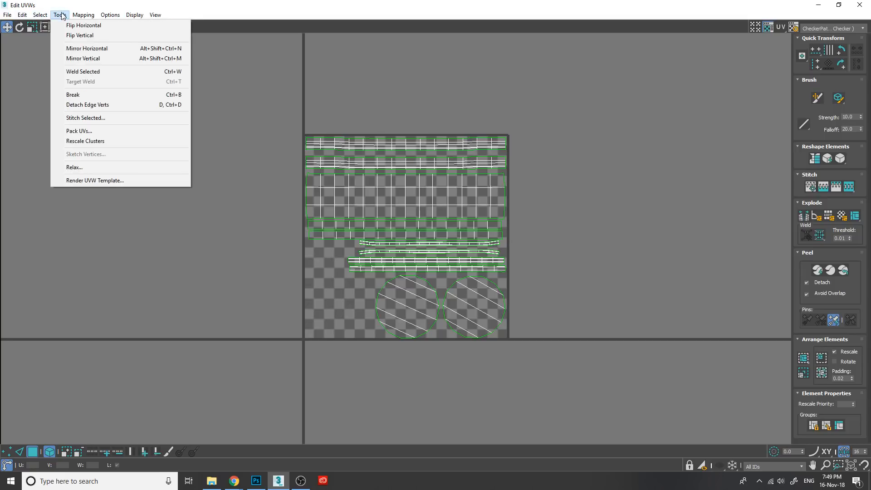
{"action": "left_click", "coordinate": [123, 181]}
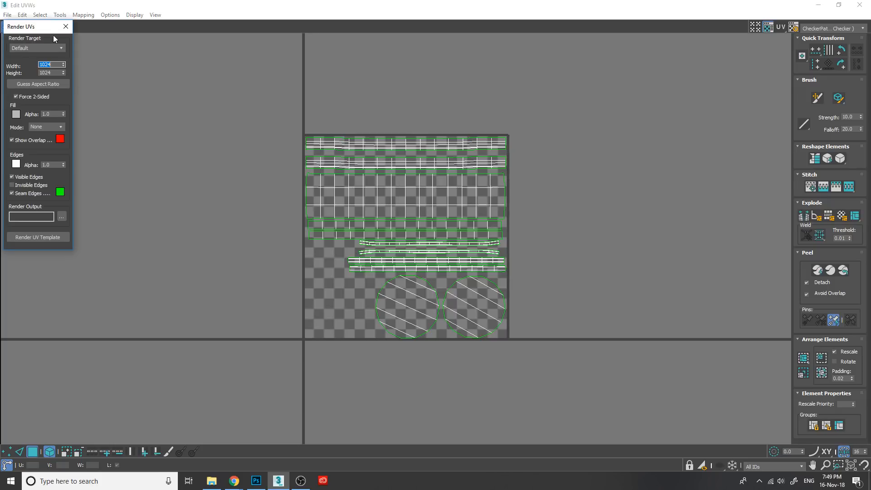
{"action": "left_click_drag", "start_coordinate": [46, 28], "coordinate": [139, 83]}
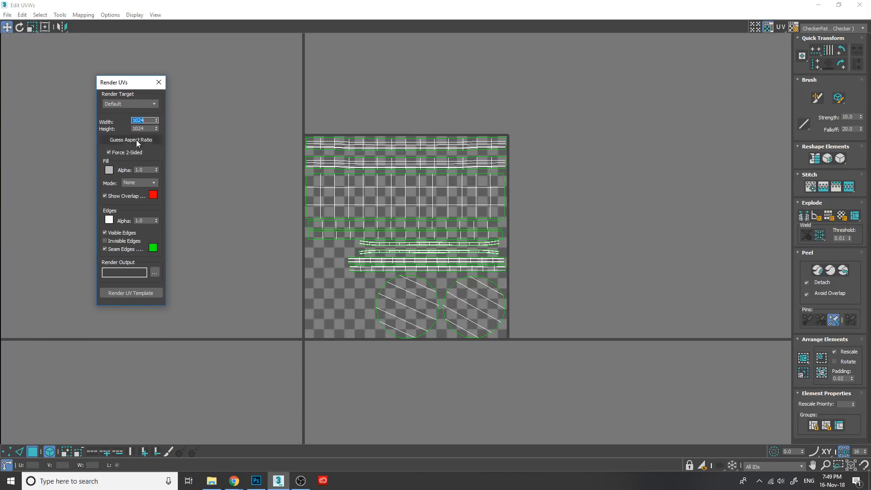
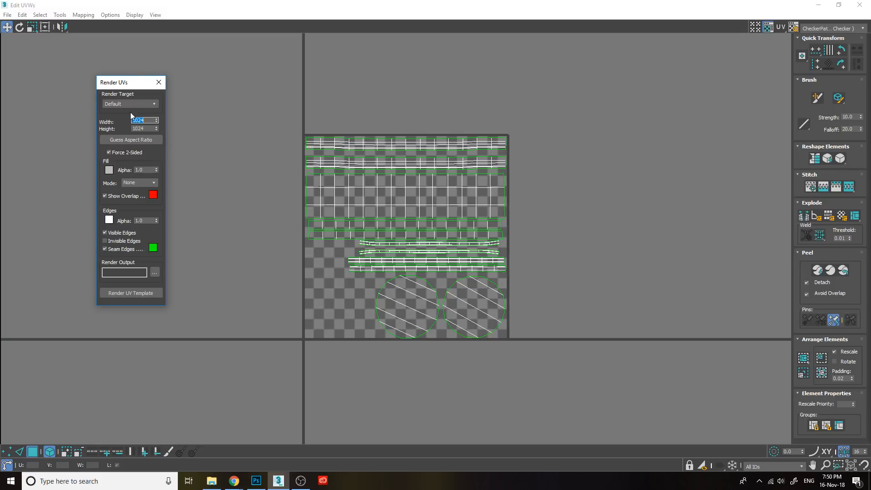
Set the template's fill mode to Solid and render the UV template.
{"action": "left_click", "coordinate": [147, 120]}
{"action": "left_click", "coordinate": [105, 197]}
{"action": "left_click", "coordinate": [154, 183]}
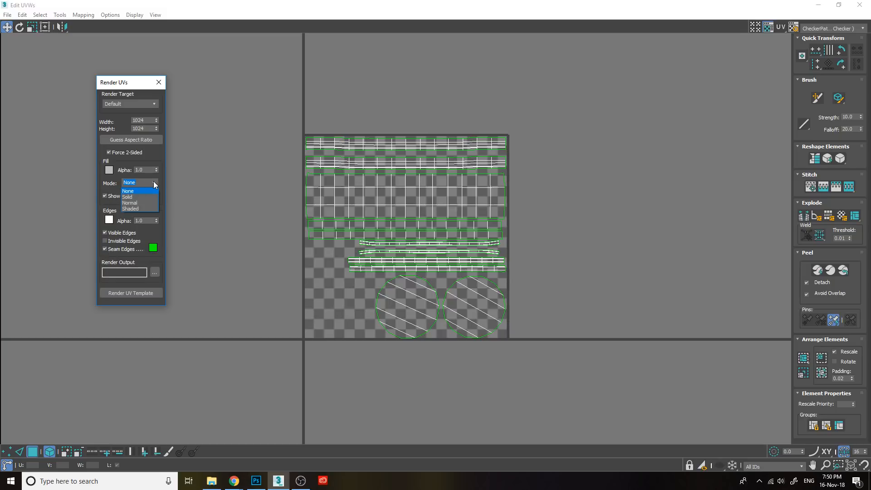
{"action": "left_click", "coordinate": [146, 197]}
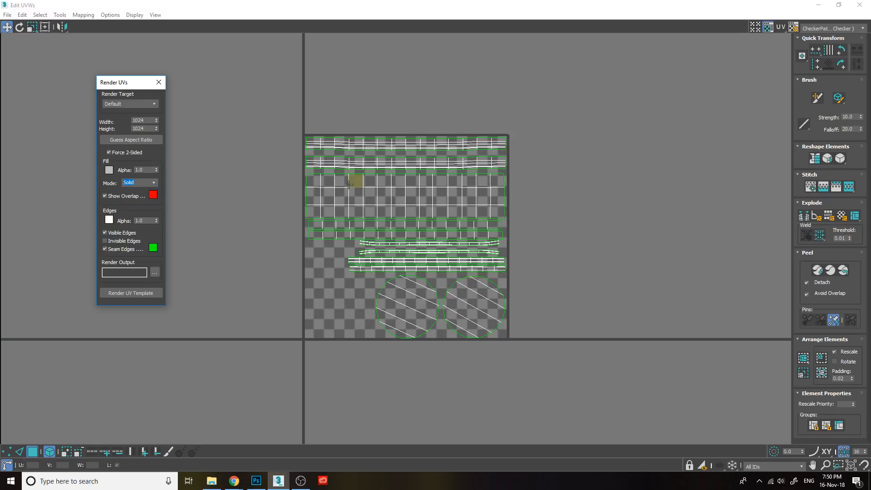
{"action": "left_click", "coordinate": [145, 293]}
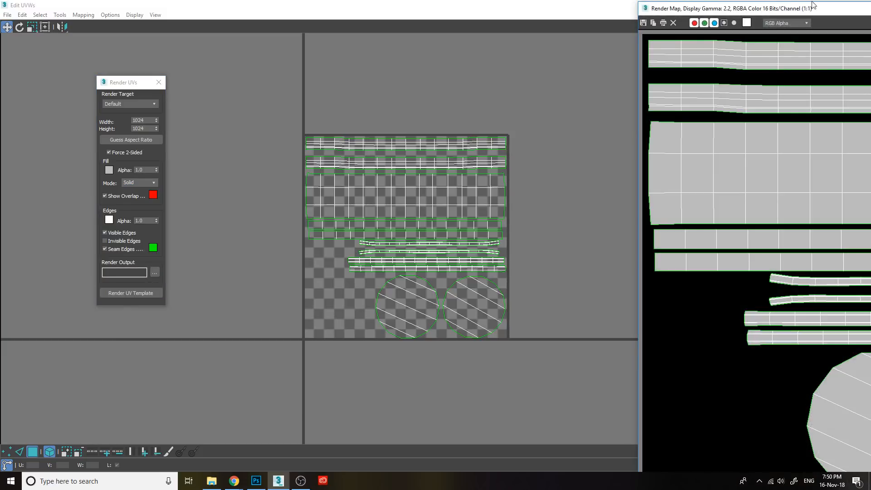
Enlarge the rendered map window and examine the filled UV islands and seam edges at full and half scale.
{"action": "double_click", "coordinate": [773, 6]}
{"action": "scroll", "coordinate": [429, 120], "scroll_direction": "down", "scroll_amount": 1}
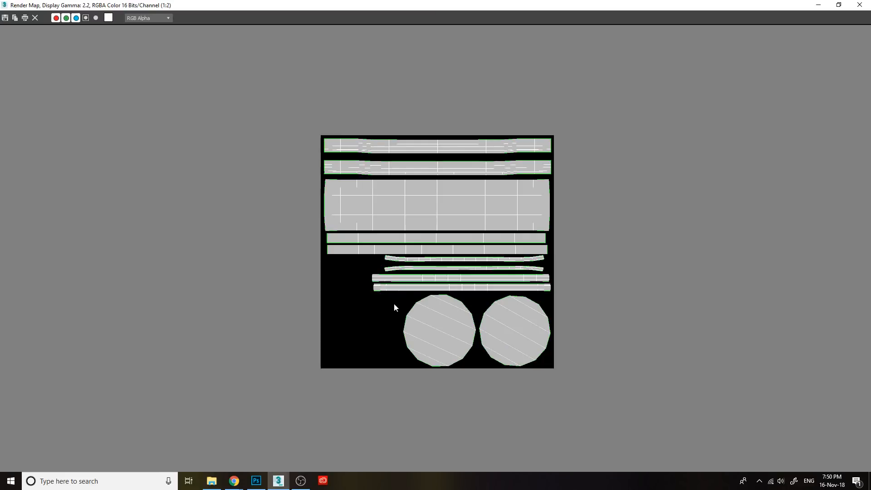
{"action": "scroll", "coordinate": [390, 309], "scroll_direction": "up", "scroll_amount": 1}
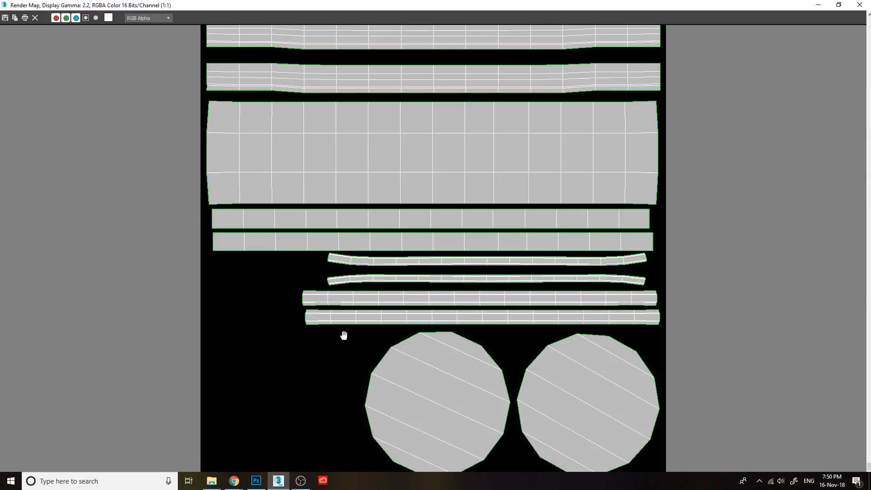
{"action": "scroll", "coordinate": [346, 289], "scroll_direction": "down", "scroll_amount": 1}
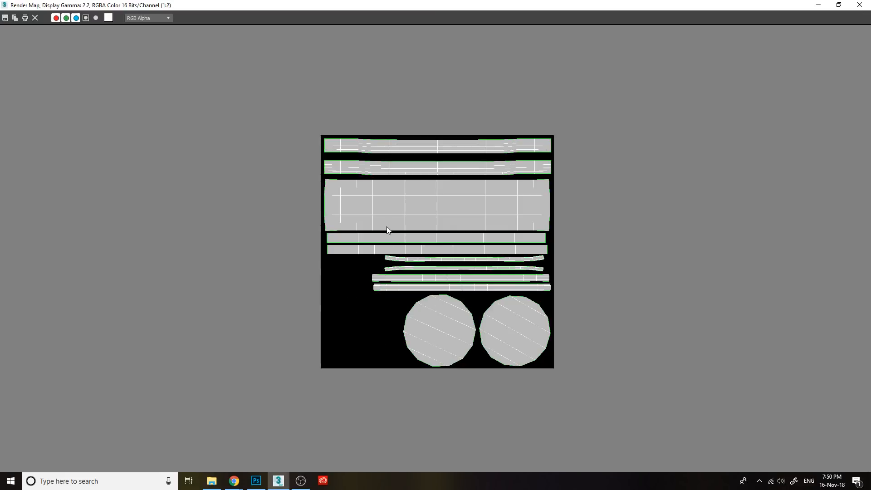
{"action": "scroll", "coordinate": [383, 208], "scroll_direction": "up", "scroll_amount": 1}
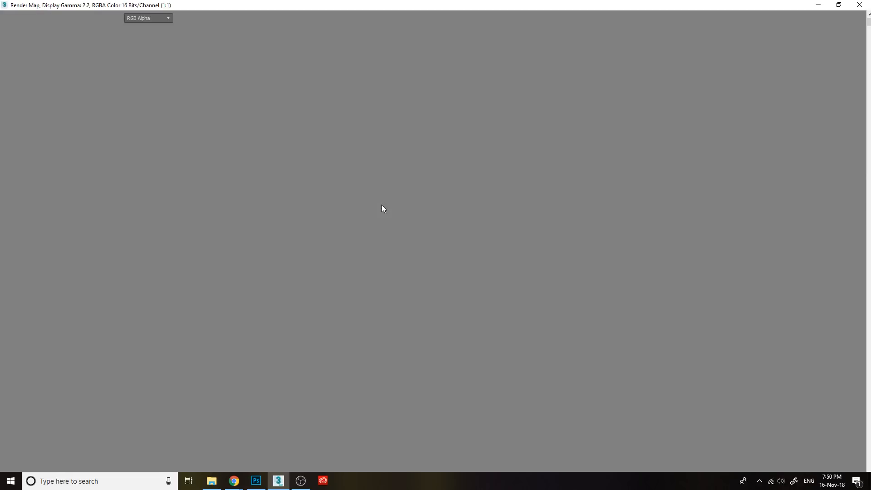
{"action": "scroll", "coordinate": [463, 272], "scroll_direction": "down", "scroll_amount": 1}
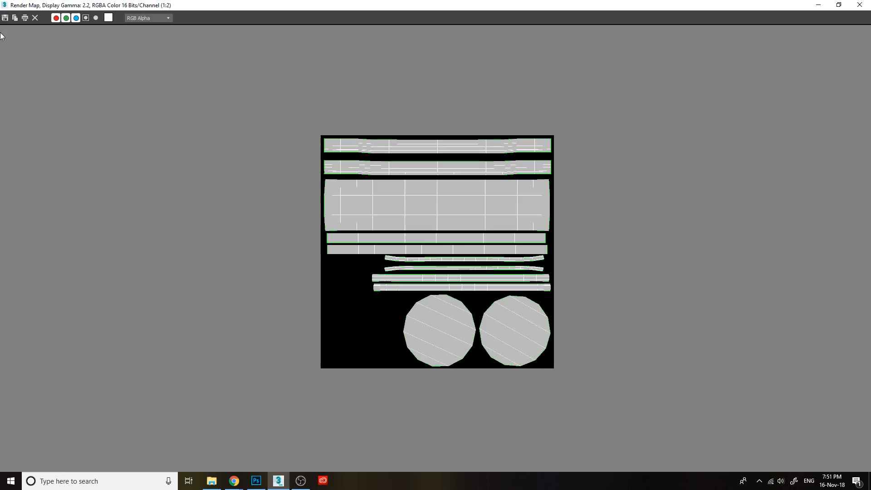
Save the rendered map in the scenes folder as a PNG image named Barrel UVW, using RGB 48 bit with the alpha channel.
{"action": "left_click", "coordinate": [6, 18]}
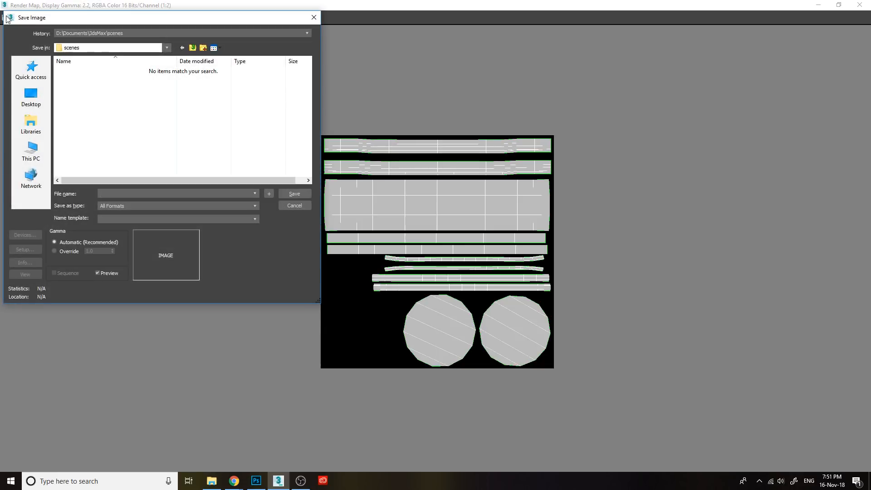
{"action": "type", "text": "B"}
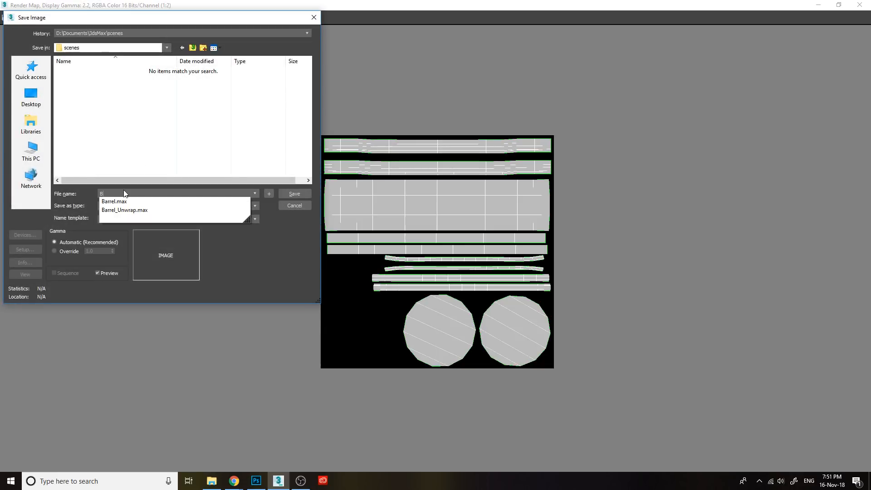
{"action": "type", "text": "arrel UVW"}
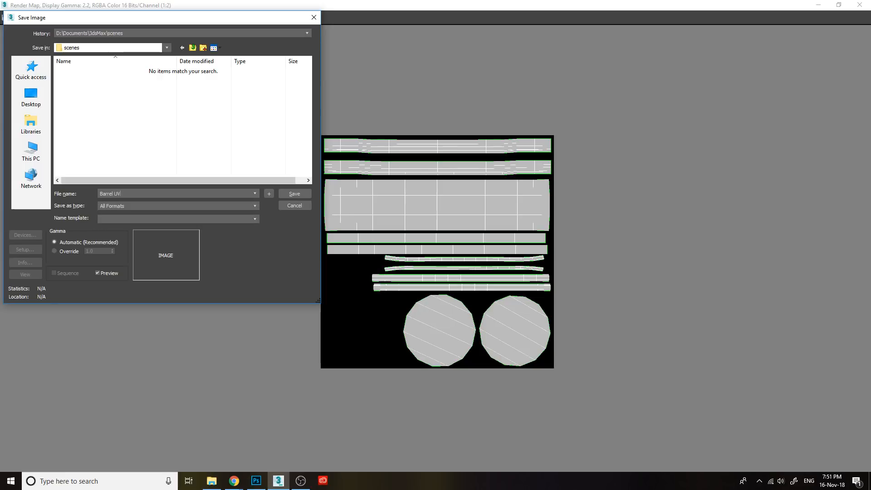
{"action": "left_click", "coordinate": [282, 195]}
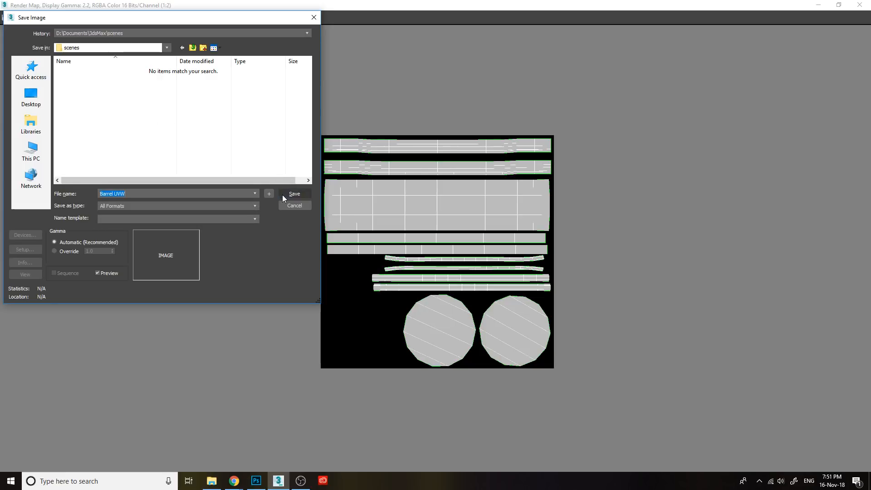
{"action": "left_click", "coordinate": [241, 205]}
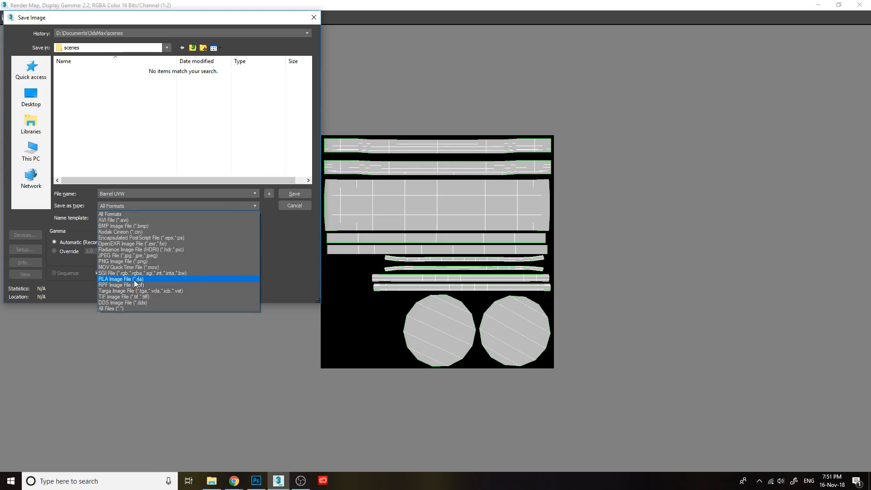
{"action": "left_click", "coordinate": [137, 261]}
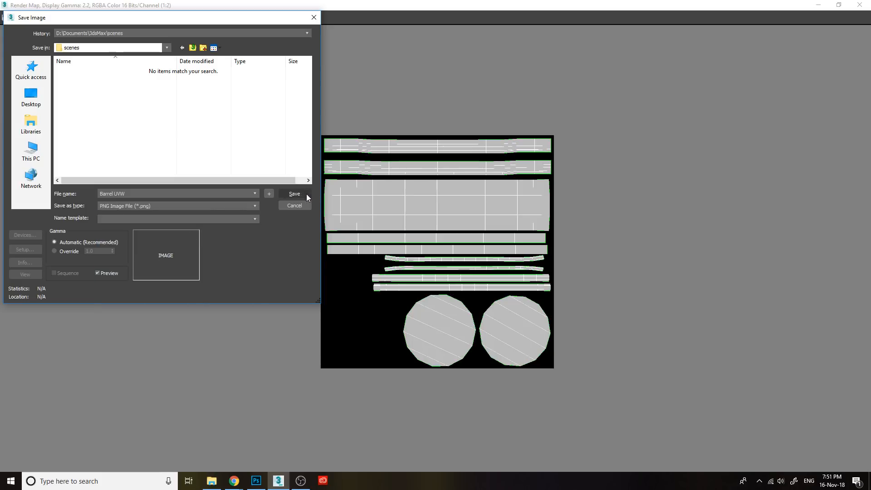
{"action": "left_click", "coordinate": [293, 195]}
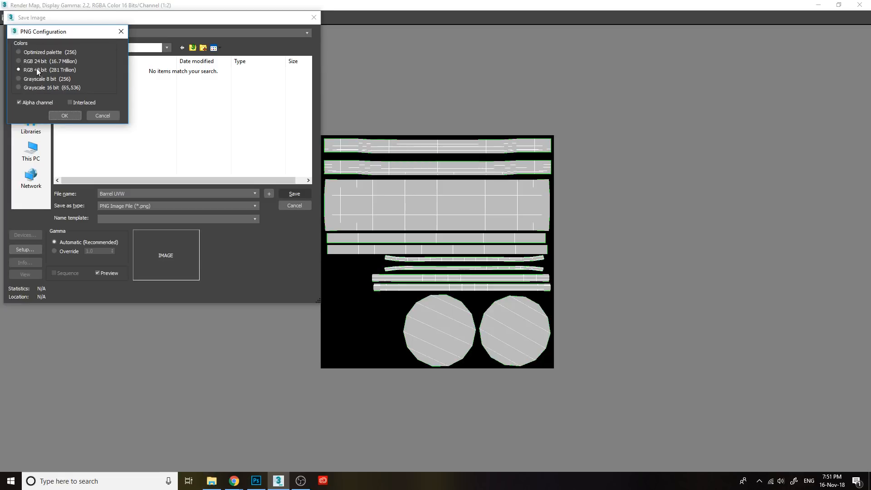
{"action": "left_click", "coordinate": [65, 115]}
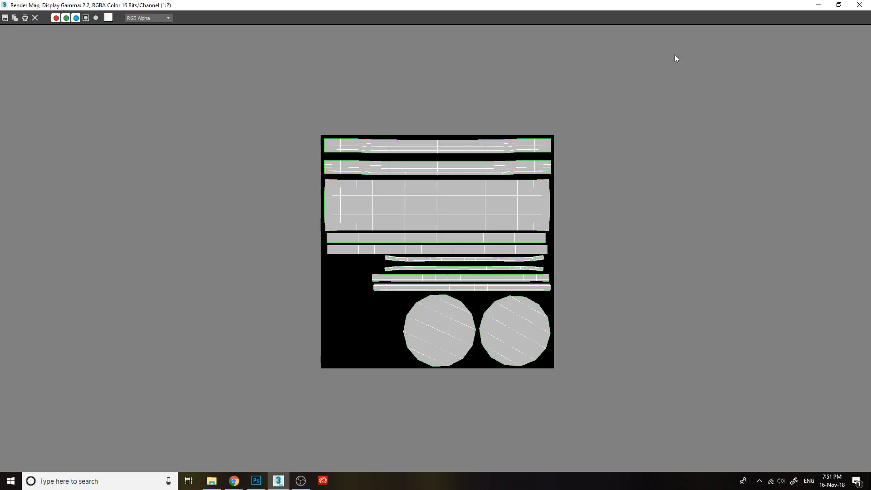
Close the rendered map, the Render UVs dialog and the UV editor.
{"action": "left_click", "coordinate": [858, 6]}
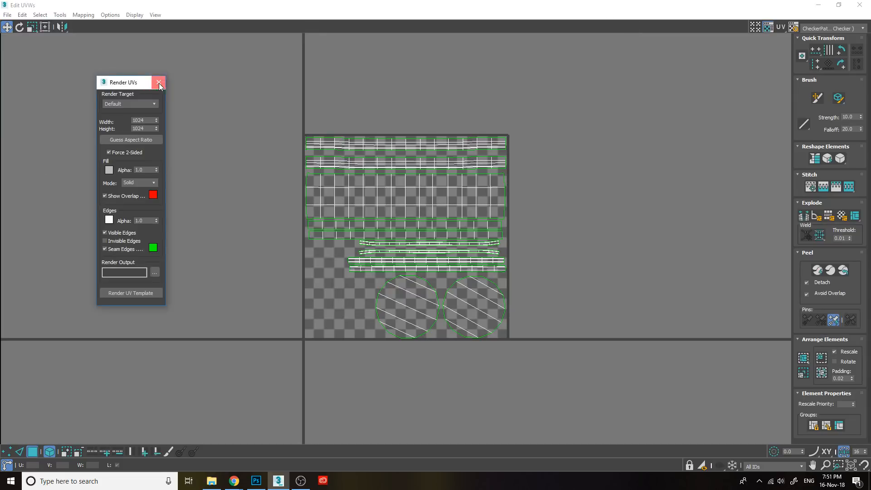
{"action": "left_click", "coordinate": [159, 83]}
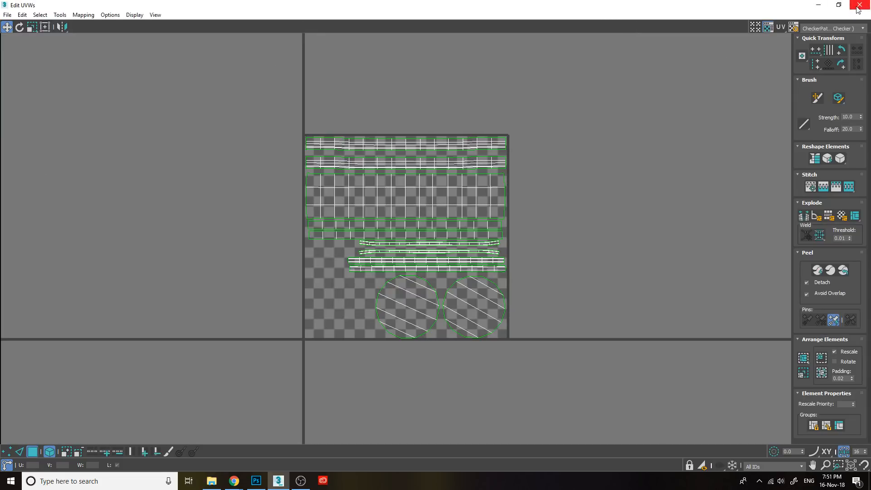
{"action": "left_click", "coordinate": [858, 6]}
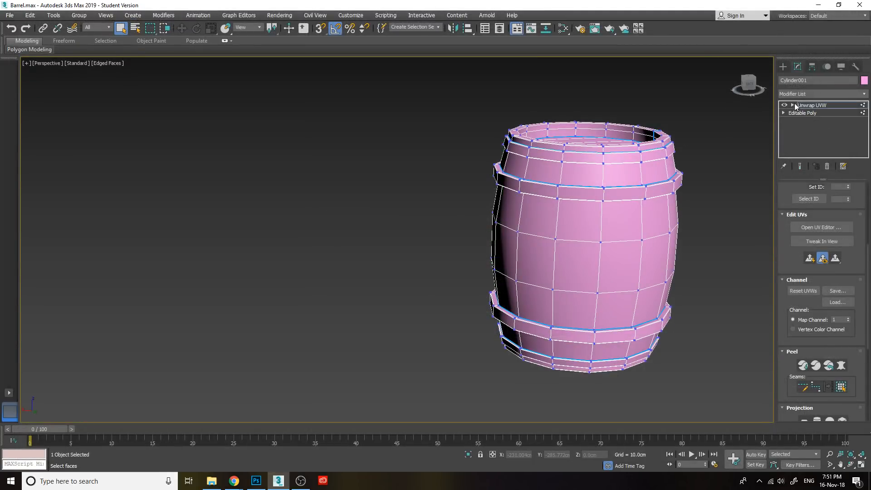
Collapse the barrel's entire modifier stack to bake the unwrap into the Editable Poly.
{"action": "key", "text": "z"}
{"action": "right_click", "coordinate": [811, 105]}
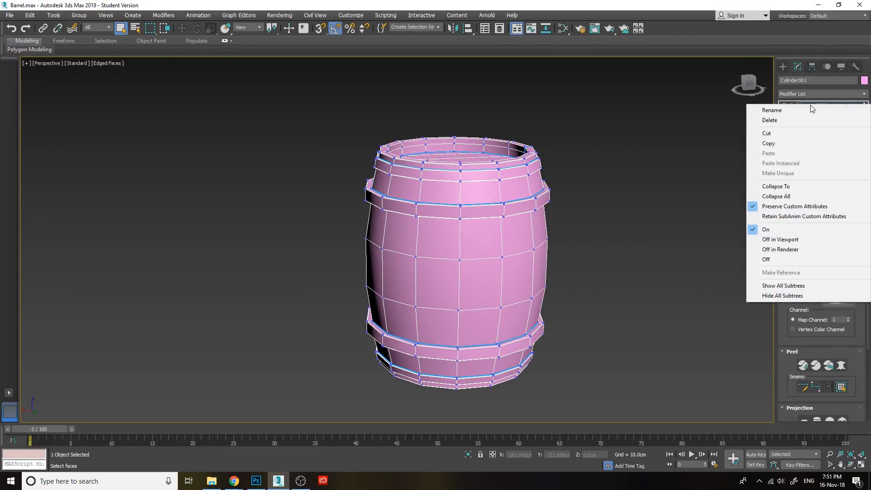
{"action": "left_click", "coordinate": [797, 196]}
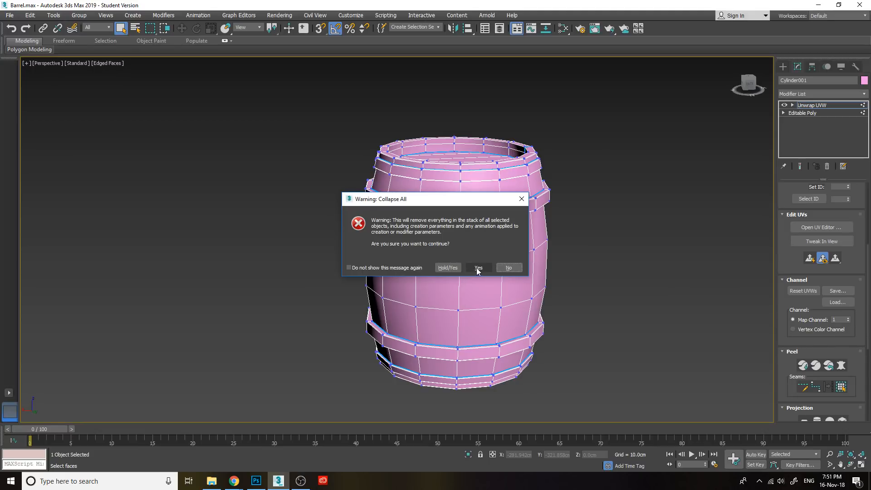
{"action": "left_click", "coordinate": [478, 267]}
{"action": "left_click_drag", "start_coordinate": [748, 83], "coordinate": [750, 87]}
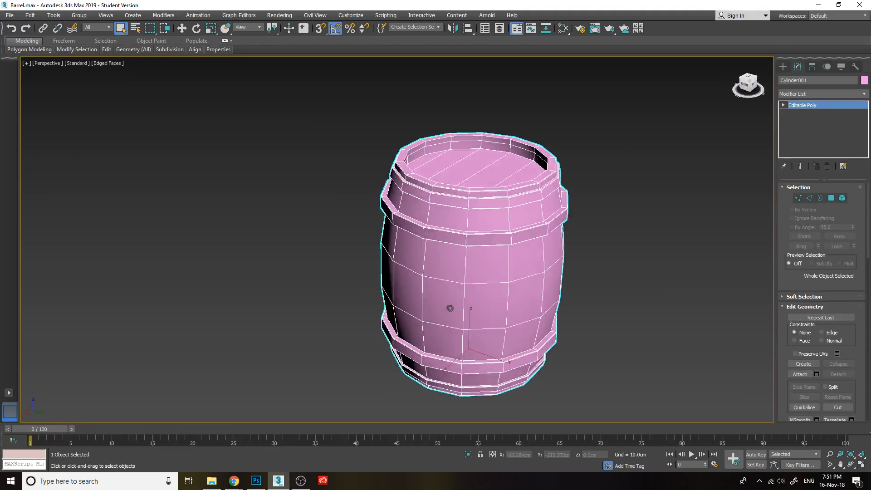
{"action": "middle_click_drag", "start_coordinate": [450, 308], "coordinate": [450, 308], "text": "alt"}
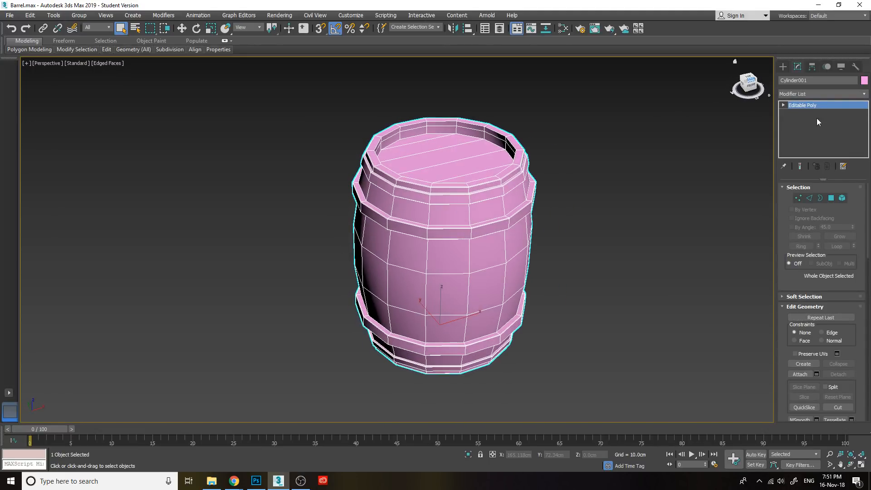
Add a new Unwrap UVW modifier to the collapsed barrel and open its UV editor to check the stored layout.
{"action": "left_click", "coordinate": [803, 90]}
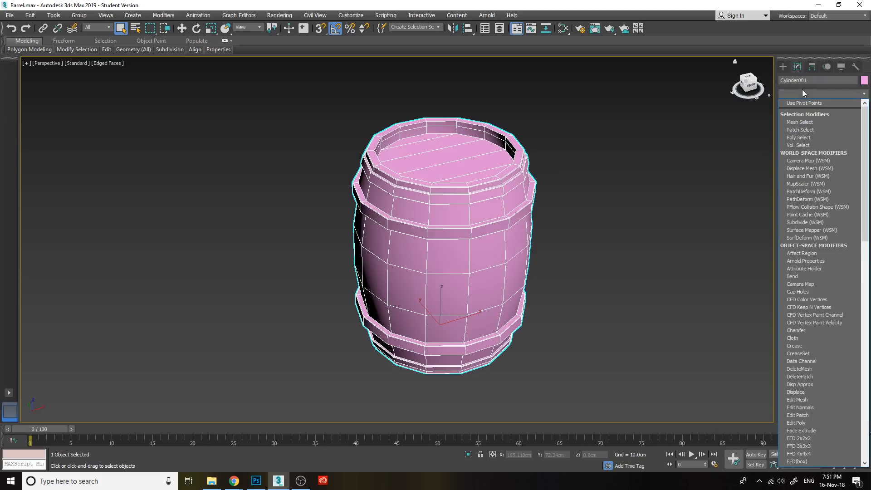
{"action": "key", "text": "u"}
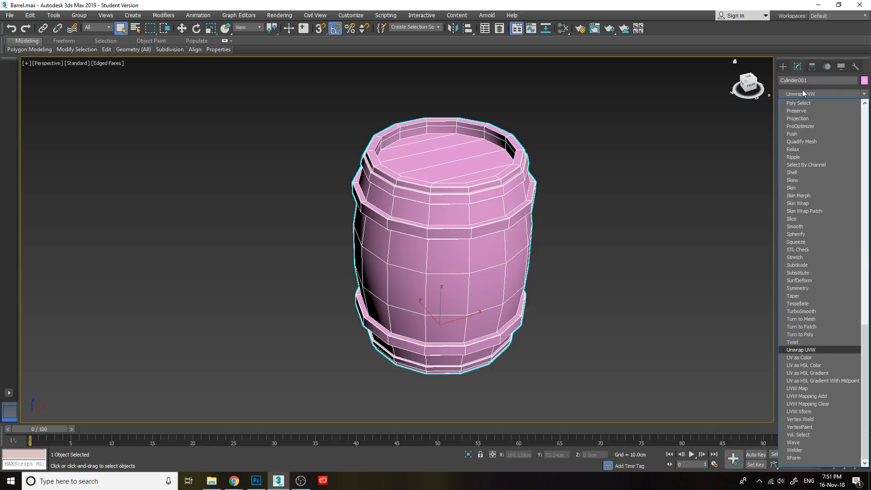
{"action": "left_click", "coordinate": [801, 350]}
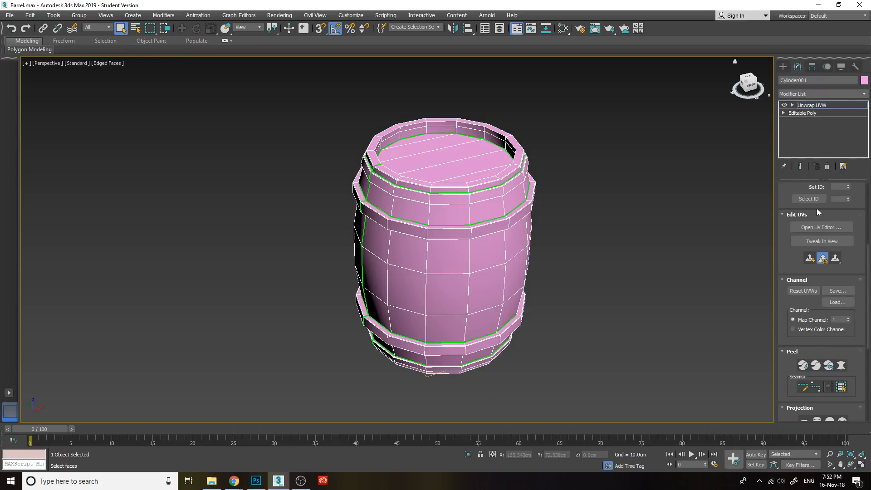
{"action": "left_click", "coordinate": [822, 227]}
{"action": "scroll", "coordinate": [170, 177], "scroll_direction": "down", "scroll_amount": 2}
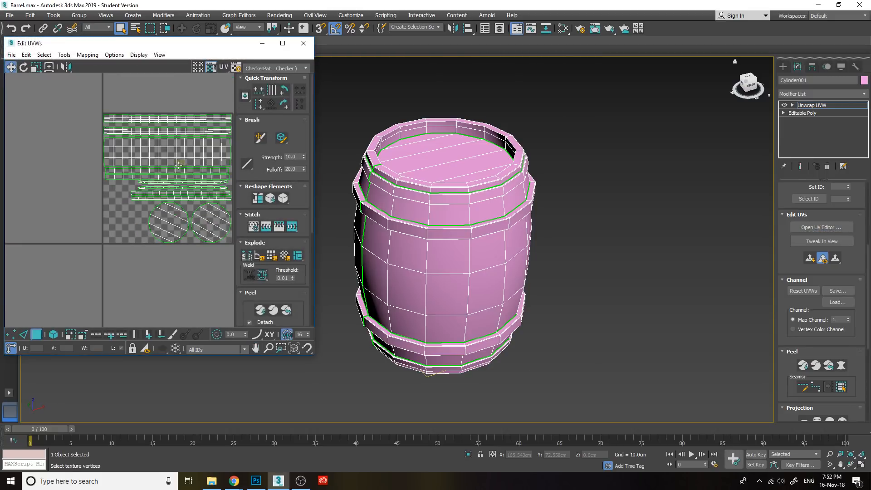
{"action": "scroll", "coordinate": [173, 138], "scroll_direction": "down", "scroll_amount": 2}
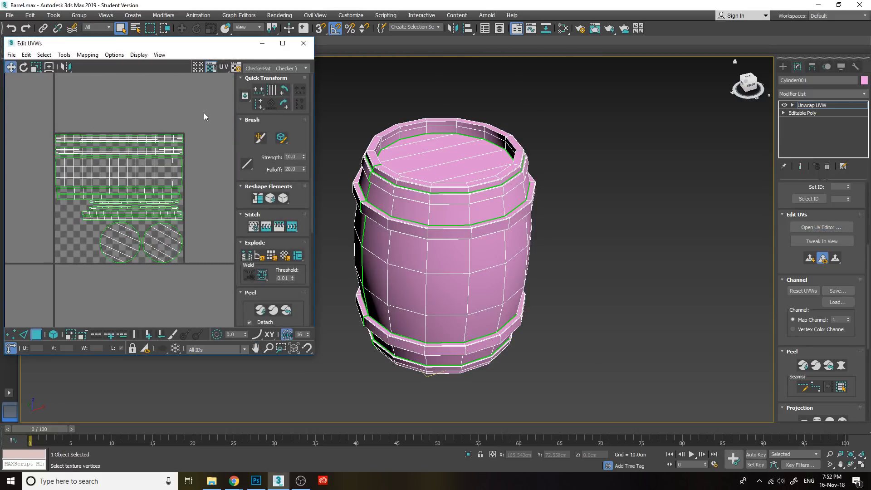